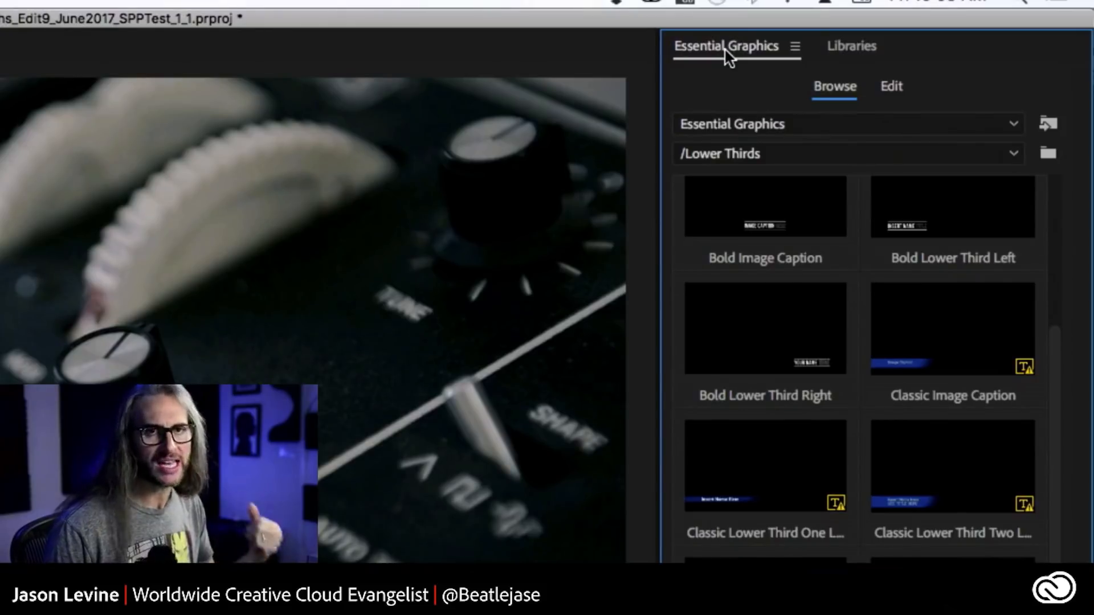
# Search Adobe Stock from the Libraries for "lower third" templates.
pyautogui.click(1012, 152)
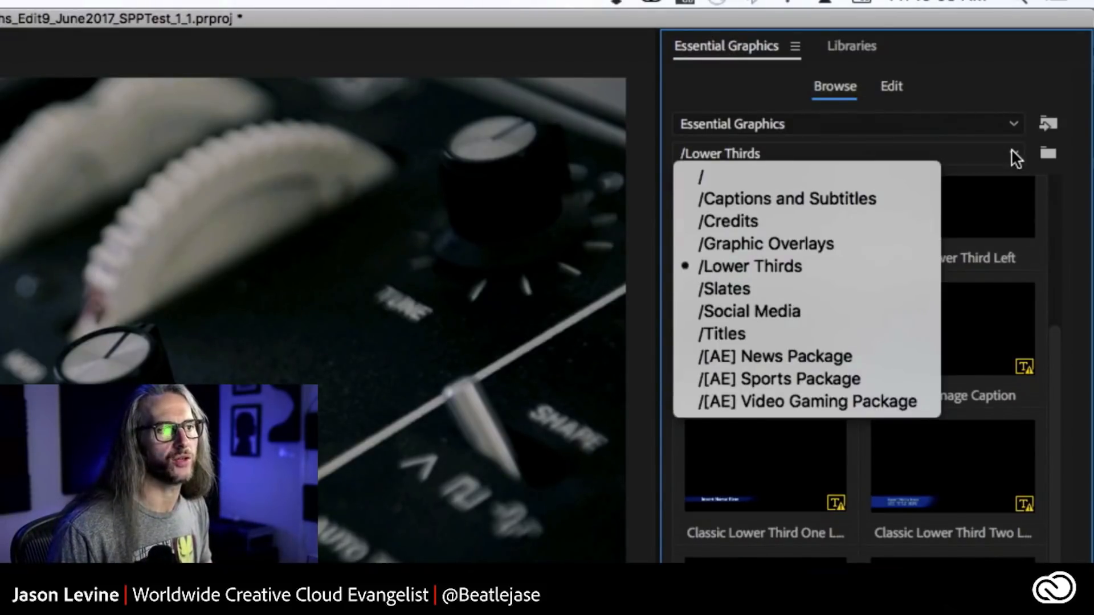
pyautogui.click(844, 46)
pyautogui.click(844, 45)
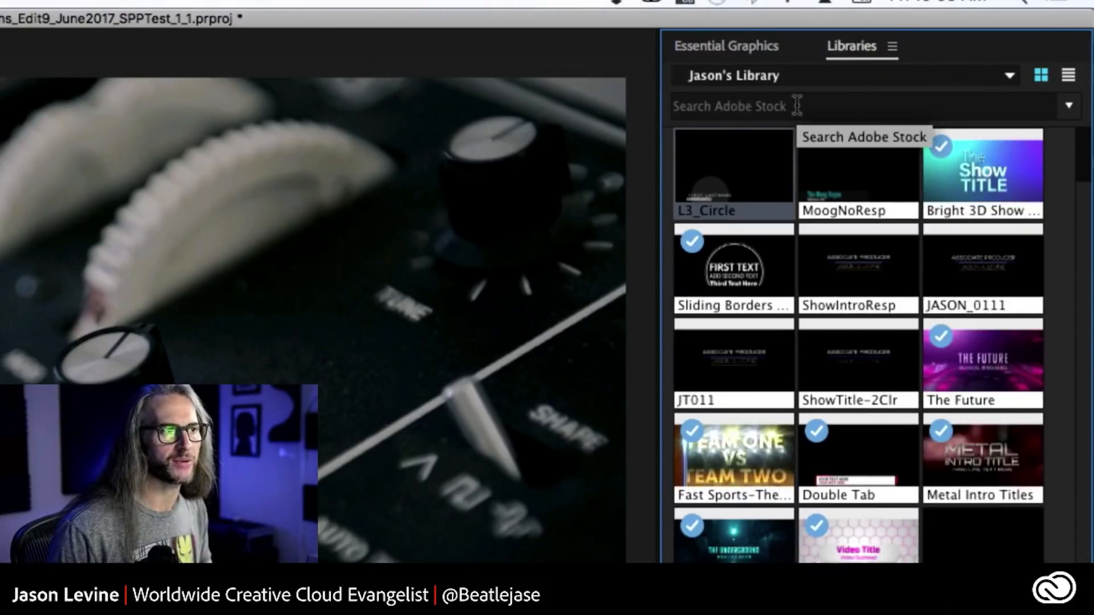
pyautogui.click(797, 105)
pyautogui.write('lower third')
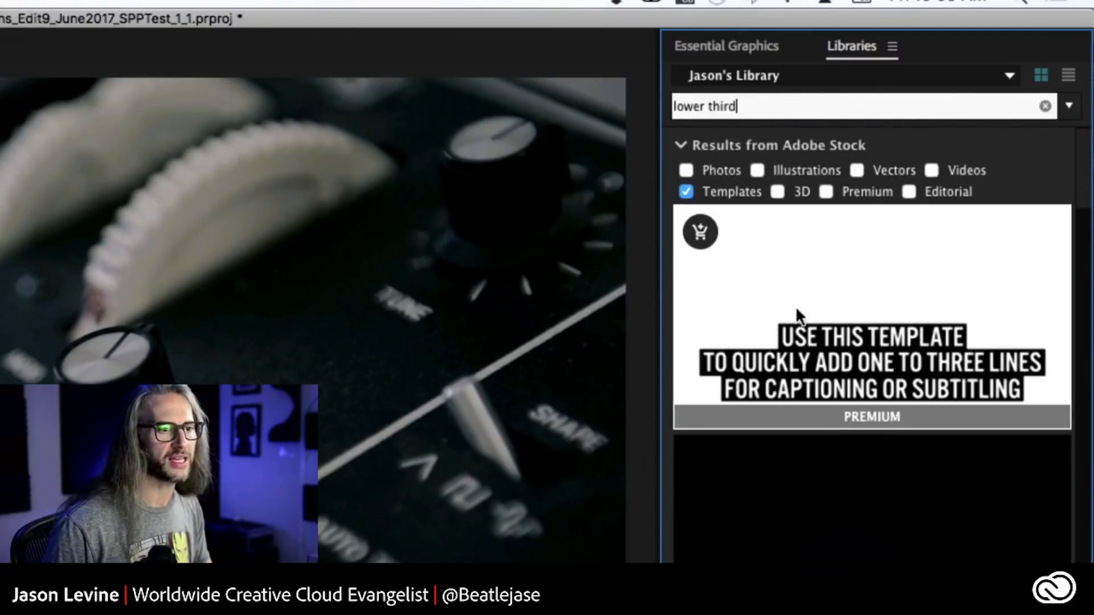
# Look through the lower third template results for available styles and free or premium labels, and return to the Essential Graphics templates.
pyautogui.scroll(-5, 809, 319)
pyautogui.scroll(-8, 819, 329)
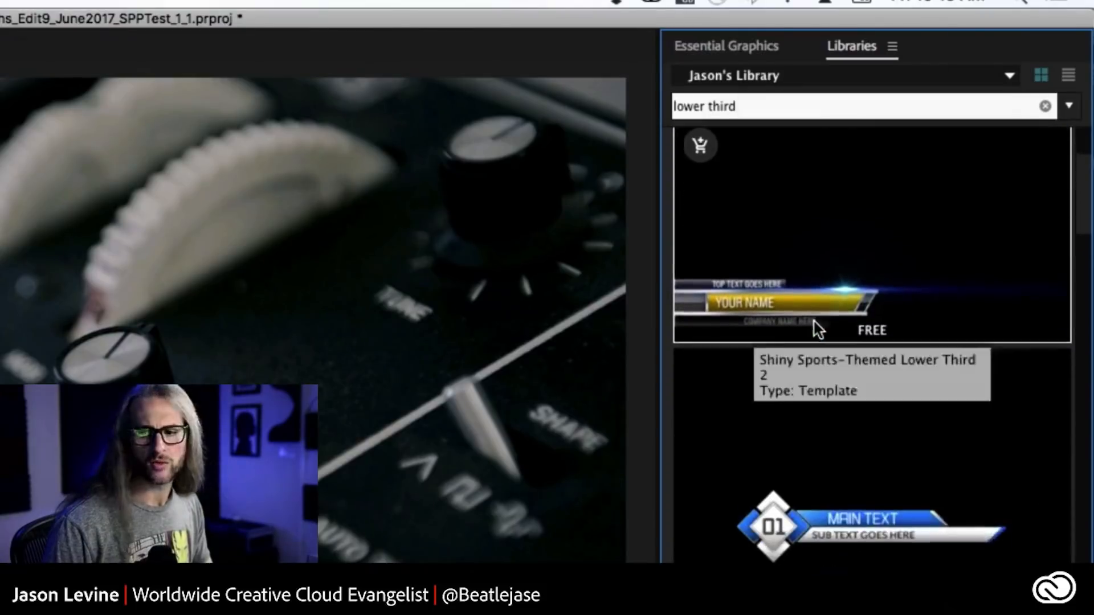
pyautogui.scroll(-10, 819, 330)
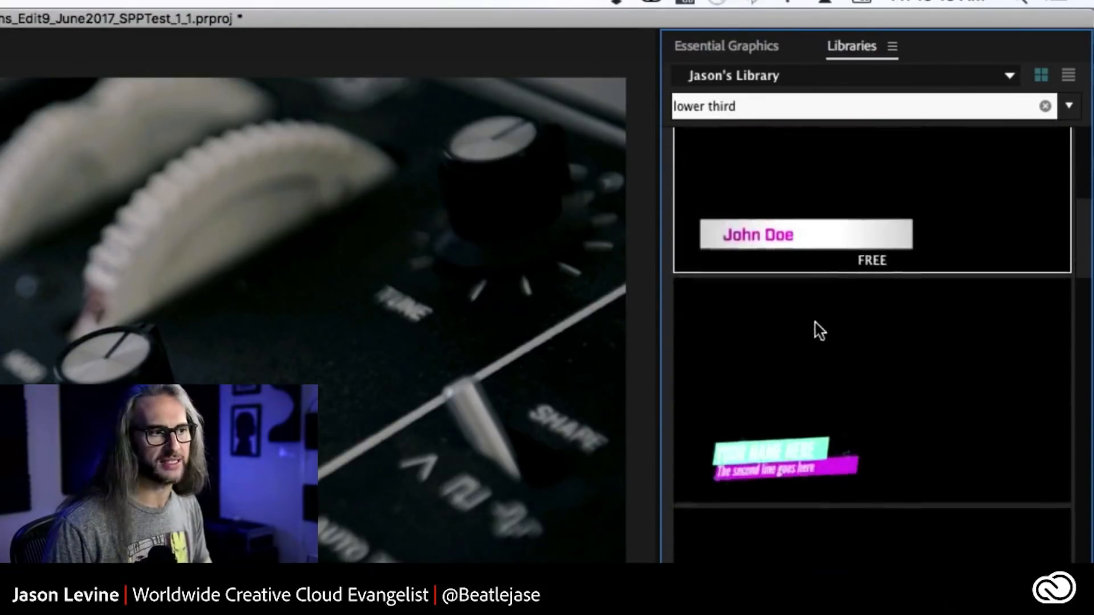
pyautogui.scroll(-10, 814, 330)
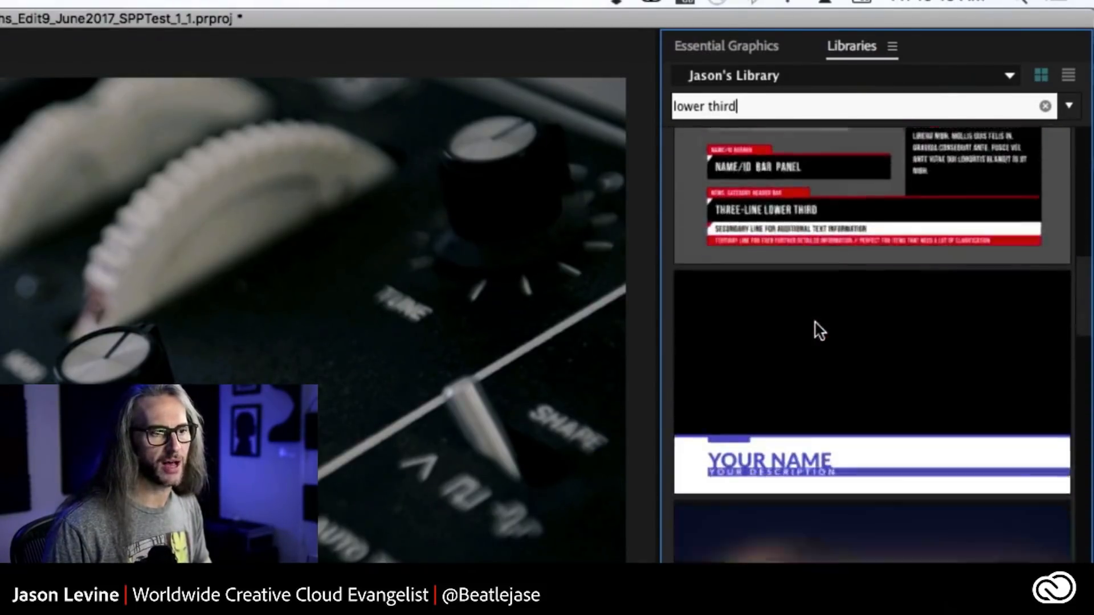
pyautogui.scroll(-2, 818, 331)
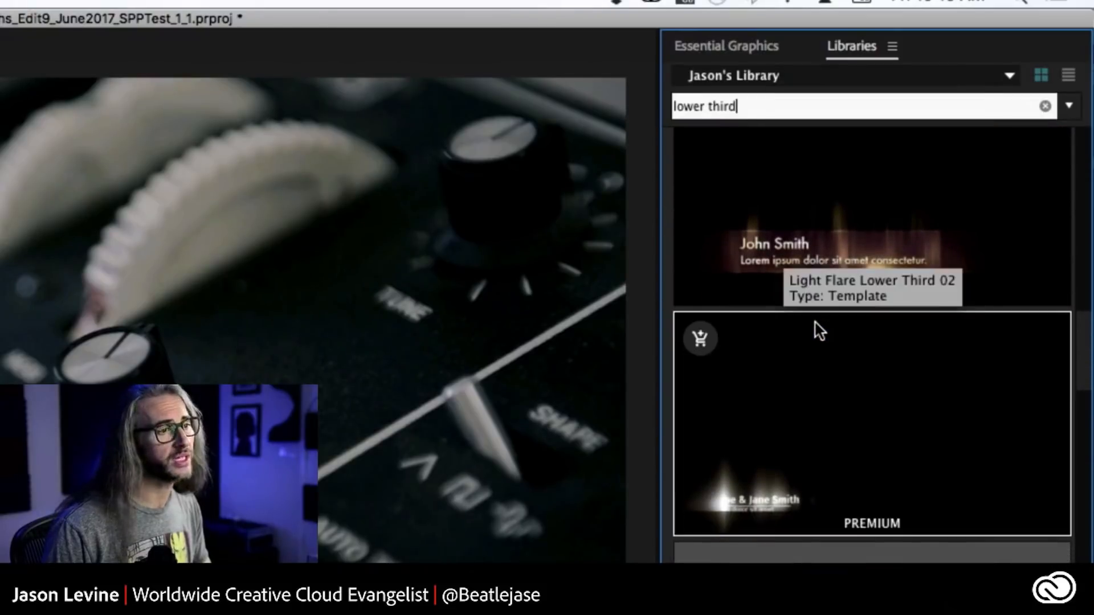
pyautogui.scroll(4, 838, 340)
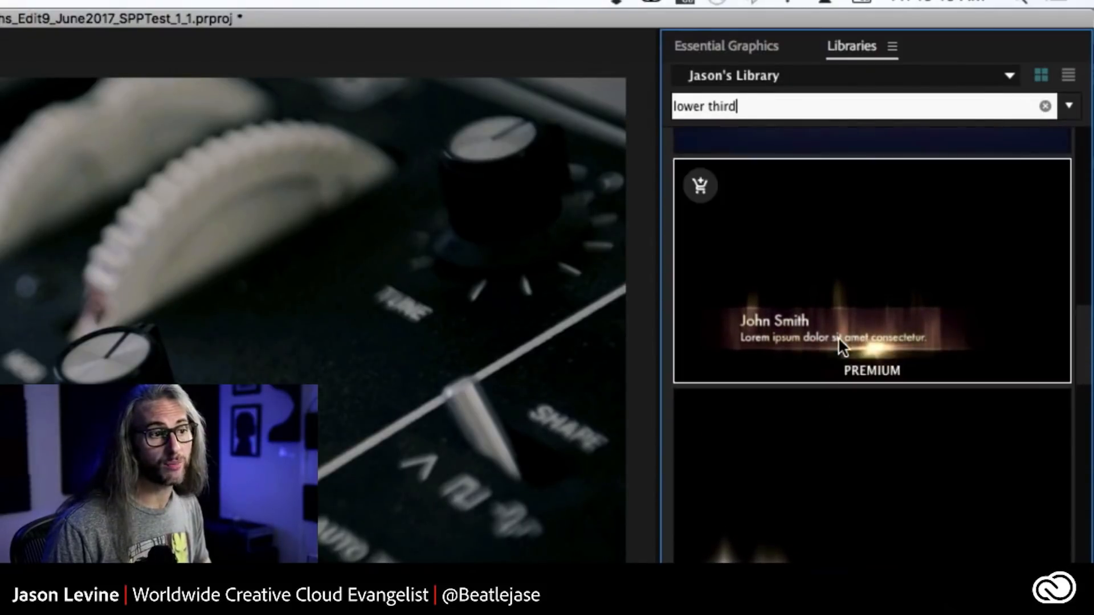
pyautogui.scroll(4, 839, 340)
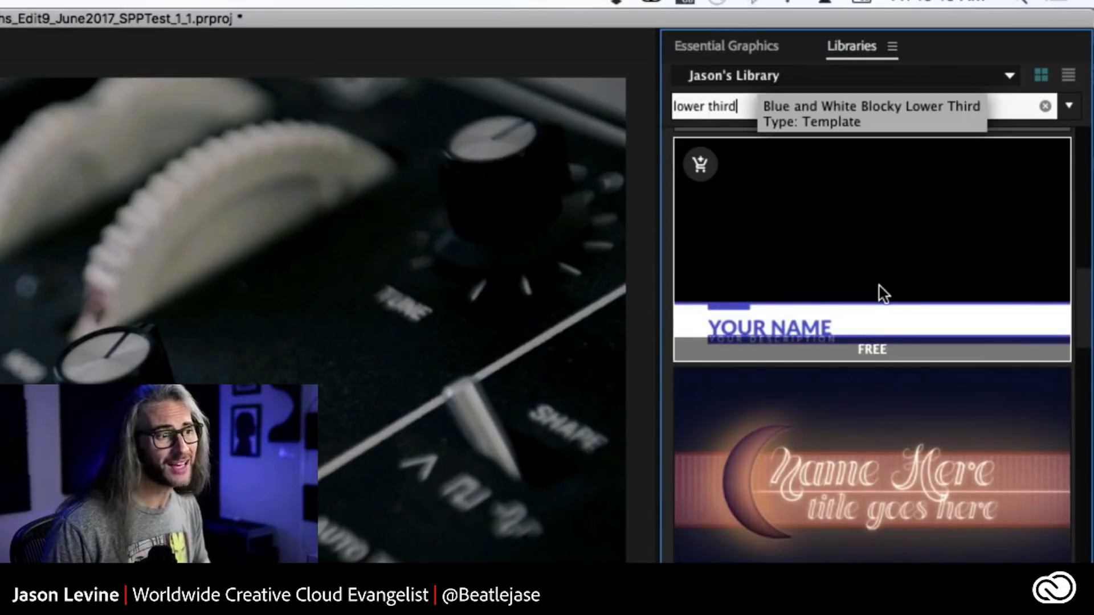
pyautogui.scroll(10, 878, 285)
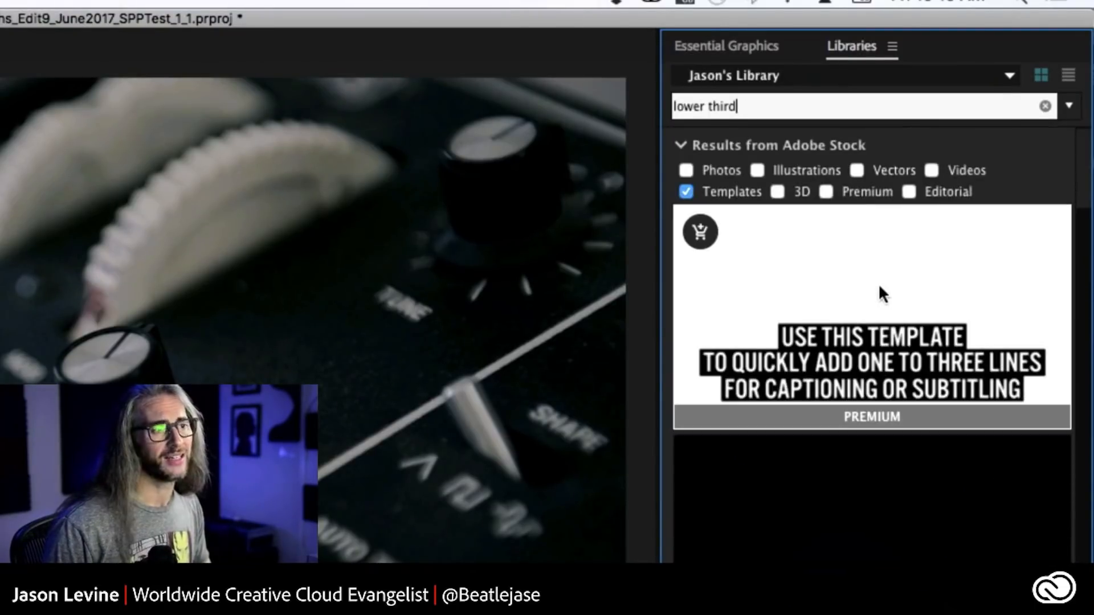
pyautogui.click(746, 43)
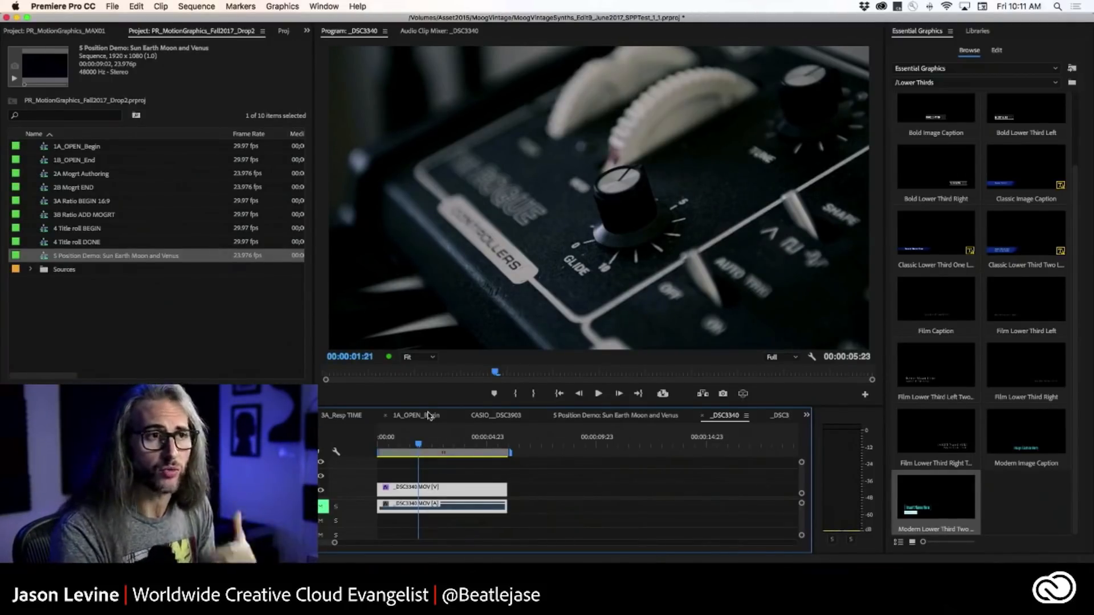
# Add the MoogNoResp library graphic above the _DSC3340 clip at 00:00:01:21 and trim its end to match the clip's end.
pyautogui.click(976, 33)
pyautogui.click(1068, 60)
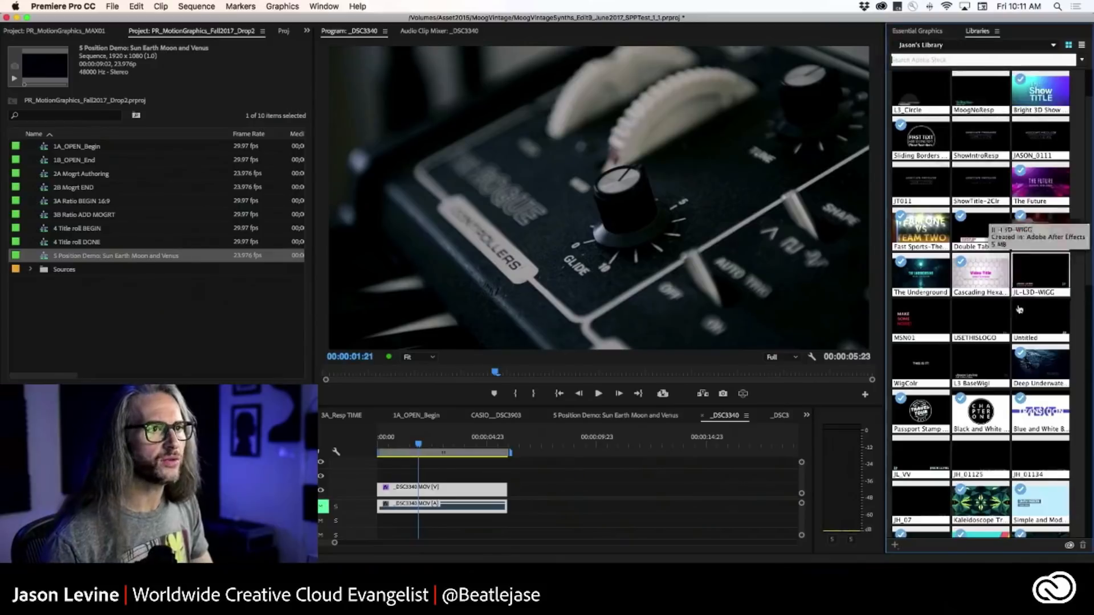
pyautogui.click(974, 97)
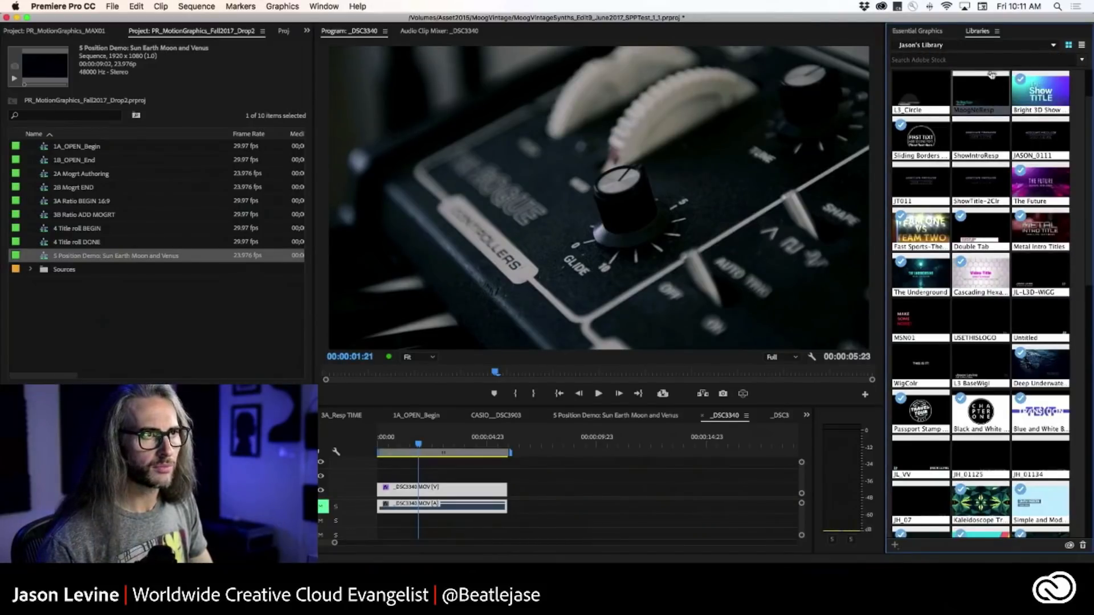
pyautogui.moveTo(984, 94); pyautogui.dragTo(431, 473)
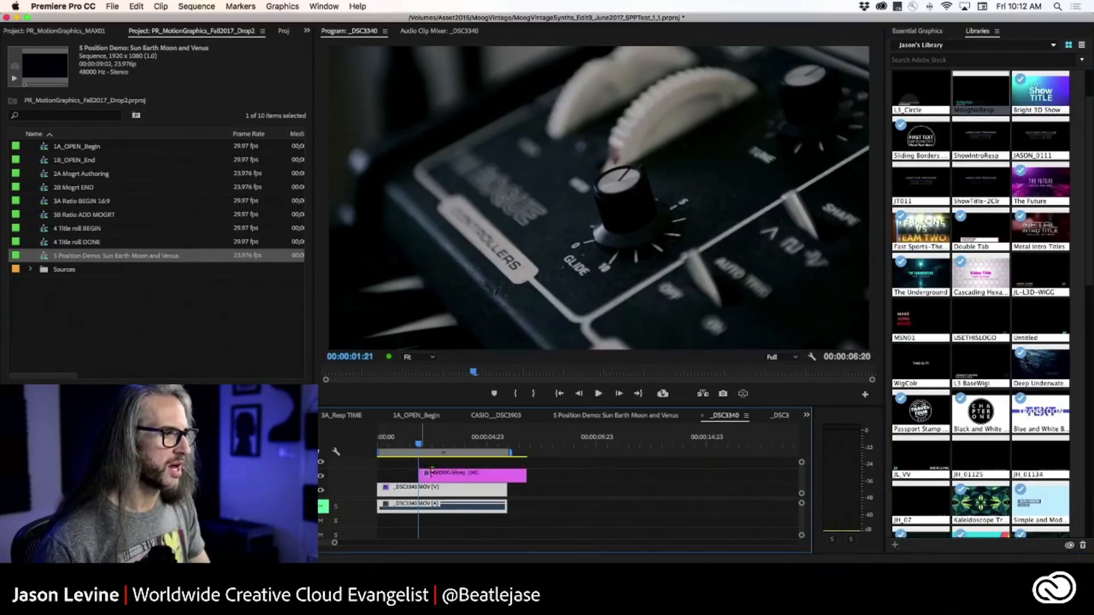
pyautogui.moveTo(525, 474); pyautogui.dragTo(497, 473)
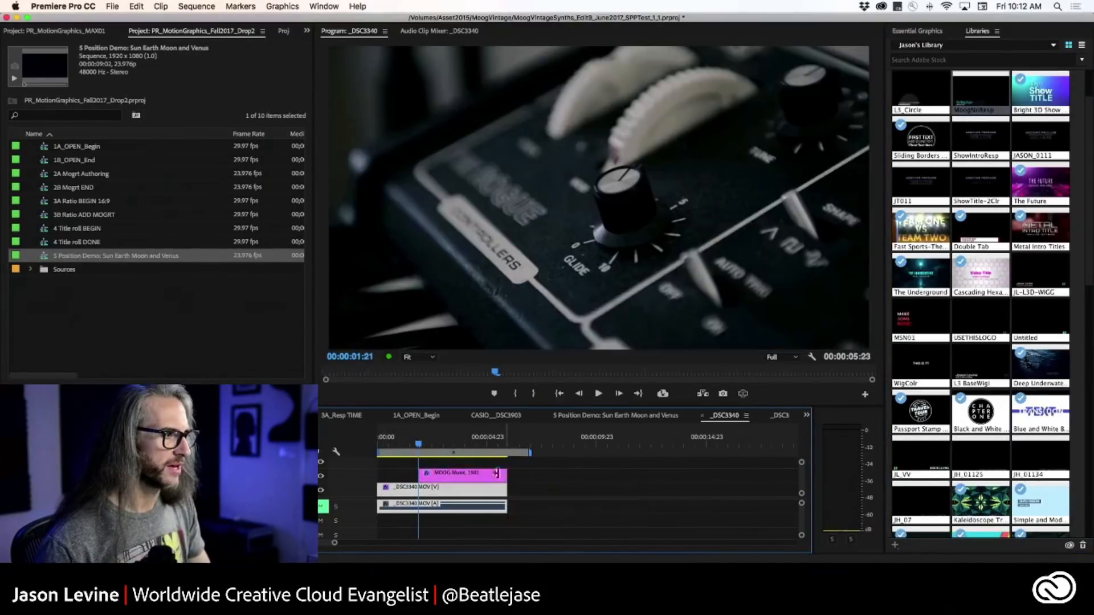
# Play the _DSC3340 sequence from its start to preview the lower third's animation, stopping at 00:00:03:17.
pyautogui.press('Home')
pyautogui.press('space')
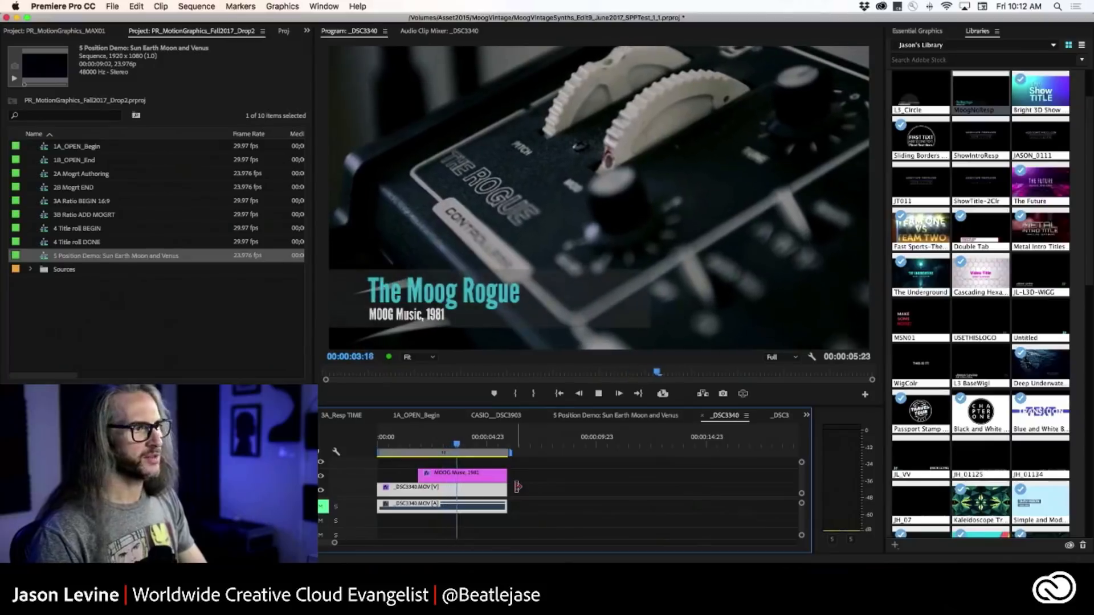
pyautogui.press('space')
pyautogui.click(456, 446)
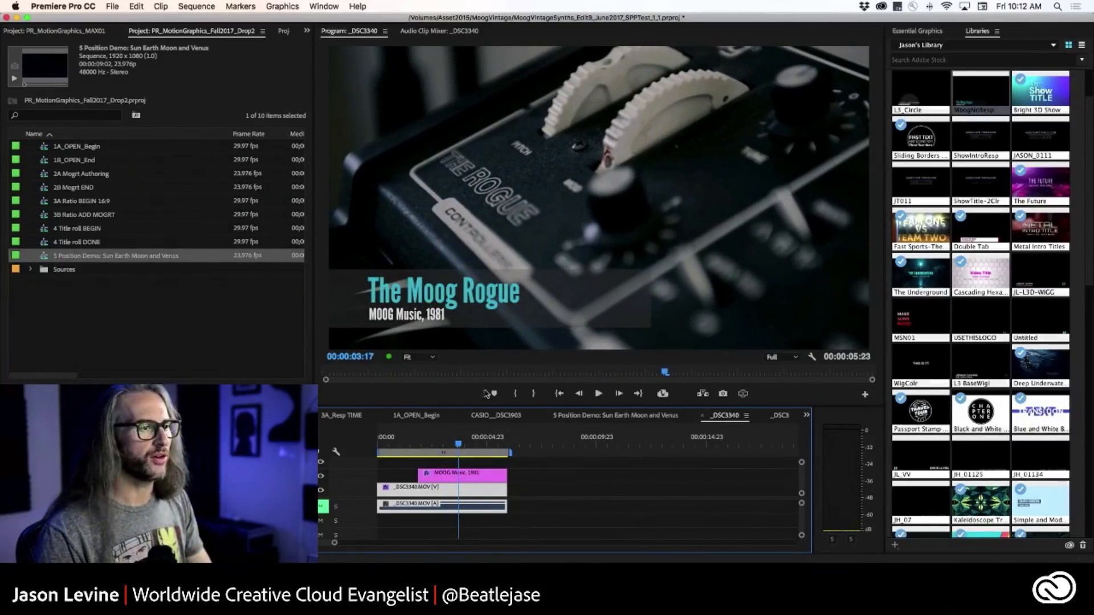
# Open the MOOG Music lower third for editing and rename its Shape 01 layer to L3 Bar.
pyautogui.click(479, 476)
pyautogui.click(920, 32)
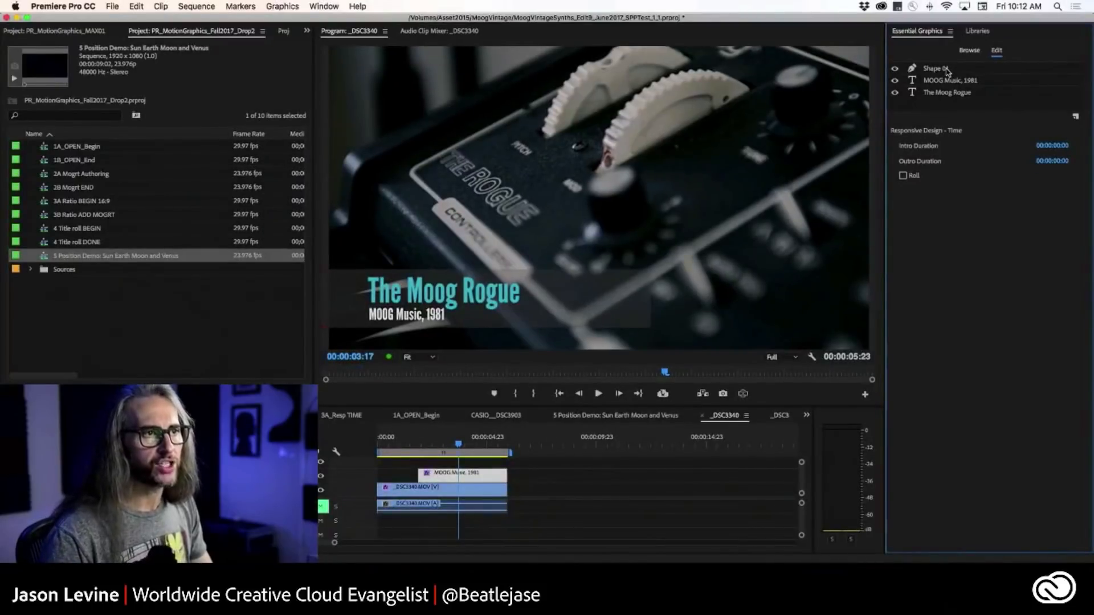
pyautogui.rightClick(947, 72)
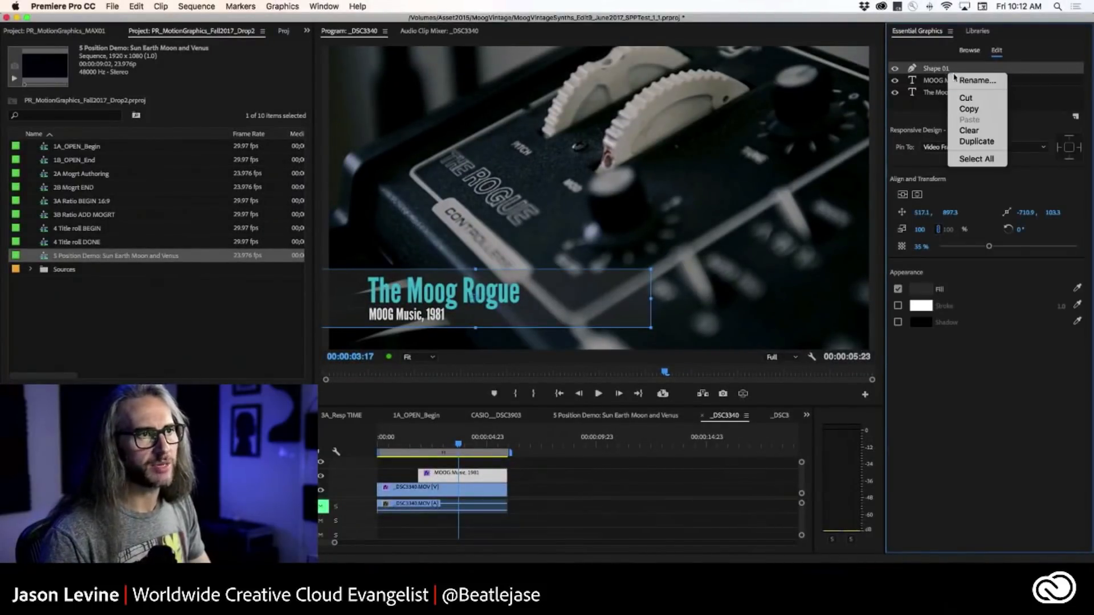
pyautogui.click(982, 81)
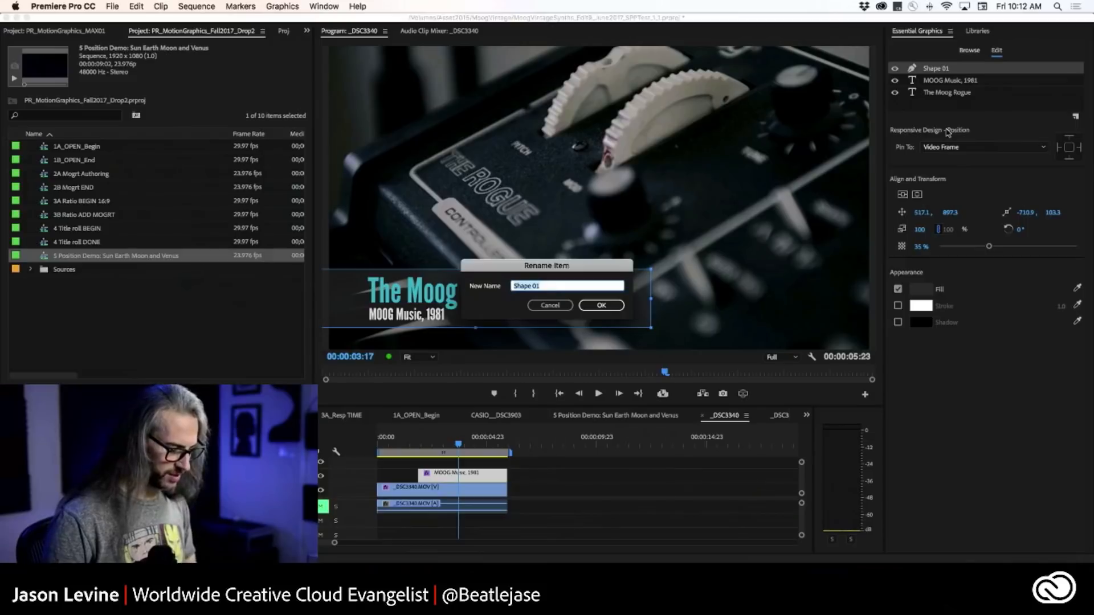
pyautogui.write('L3 B')
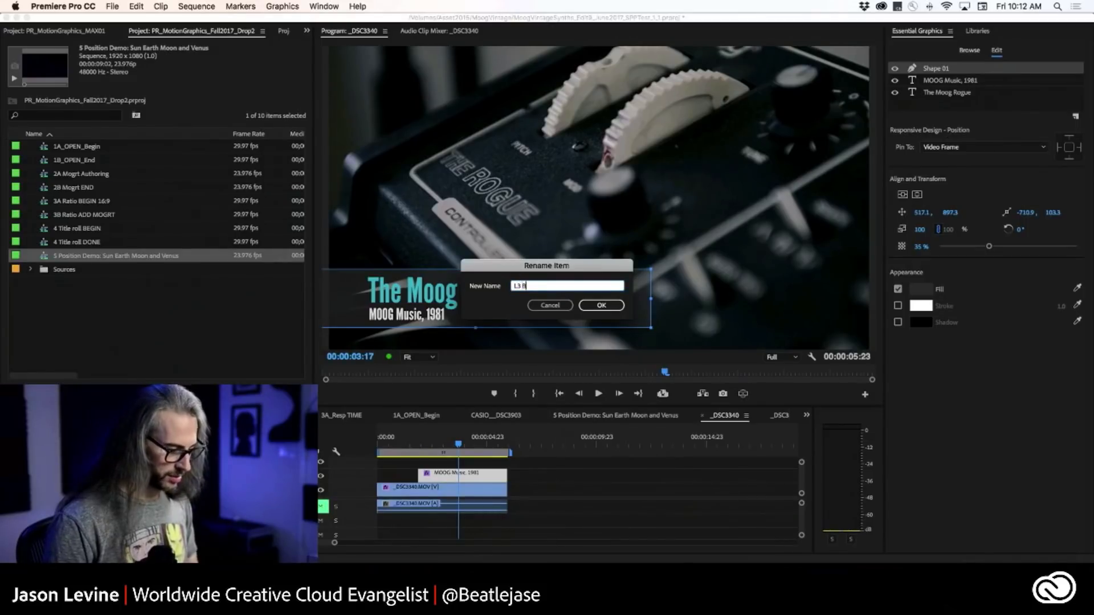
pyautogui.write('ar')
pyautogui.click(595, 308)
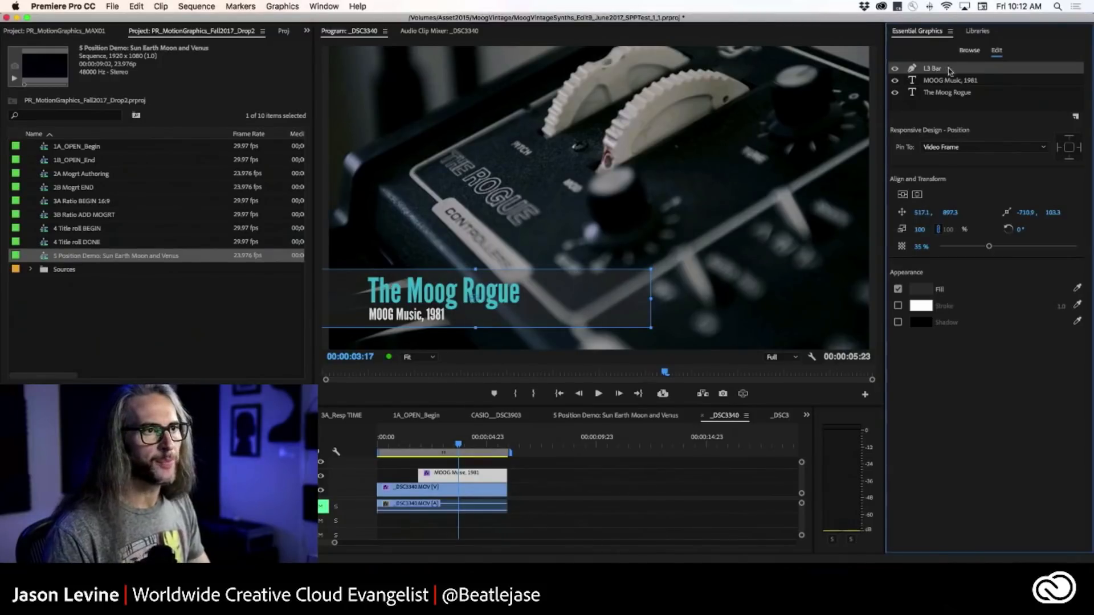
# Inspect the properties of the MOOG Music, 1981, The Moog Rogue and L3 Bar layers one by one.
pyautogui.click(962, 81)
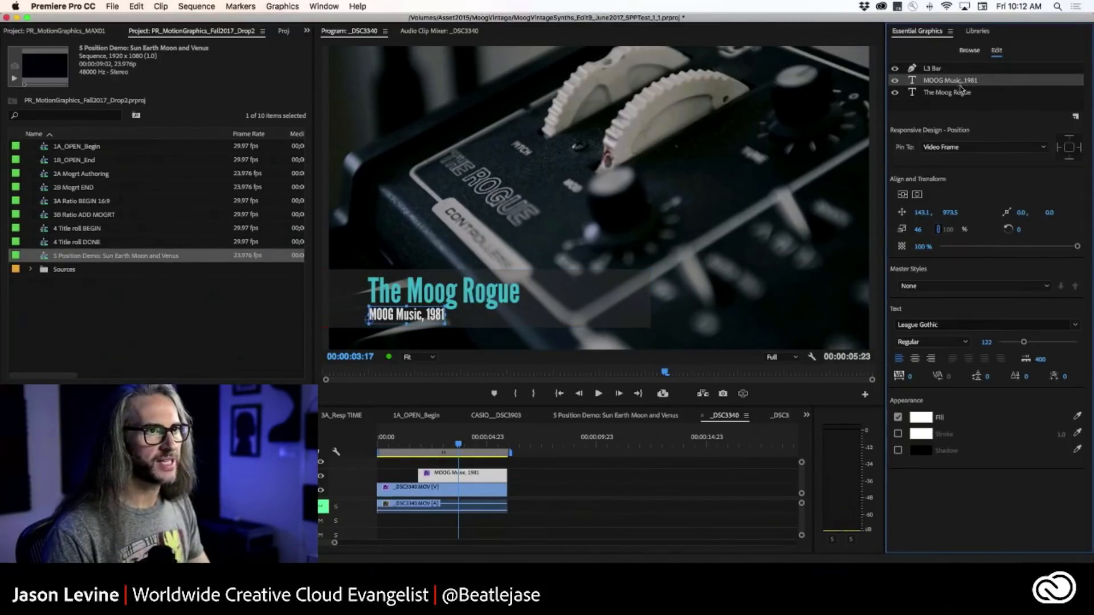
pyautogui.click(961, 101)
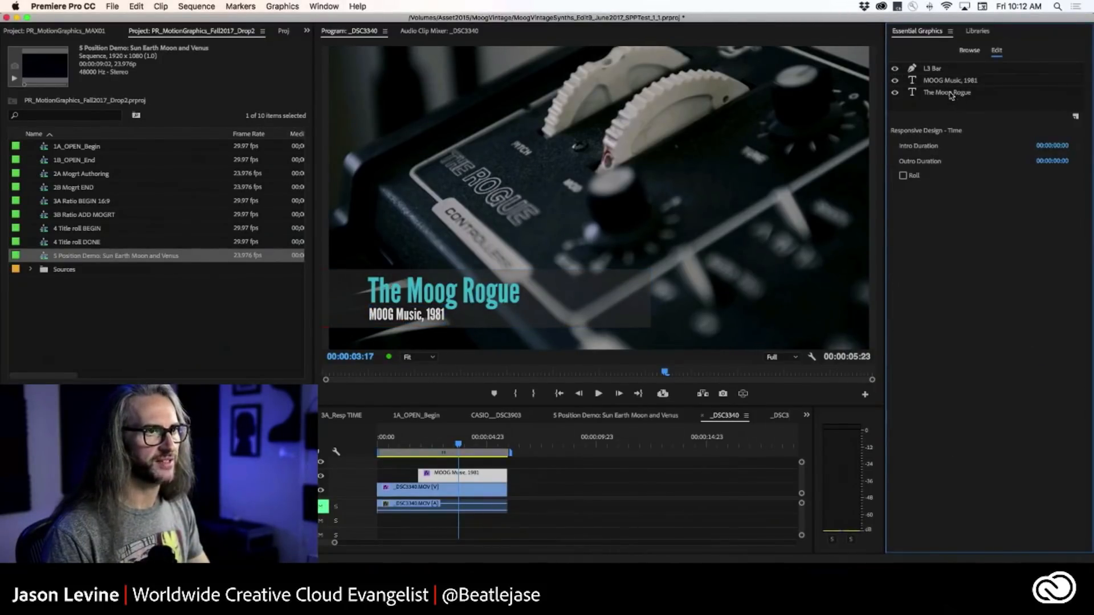
pyautogui.click(950, 95)
pyautogui.click(947, 84)
pyautogui.click(943, 69)
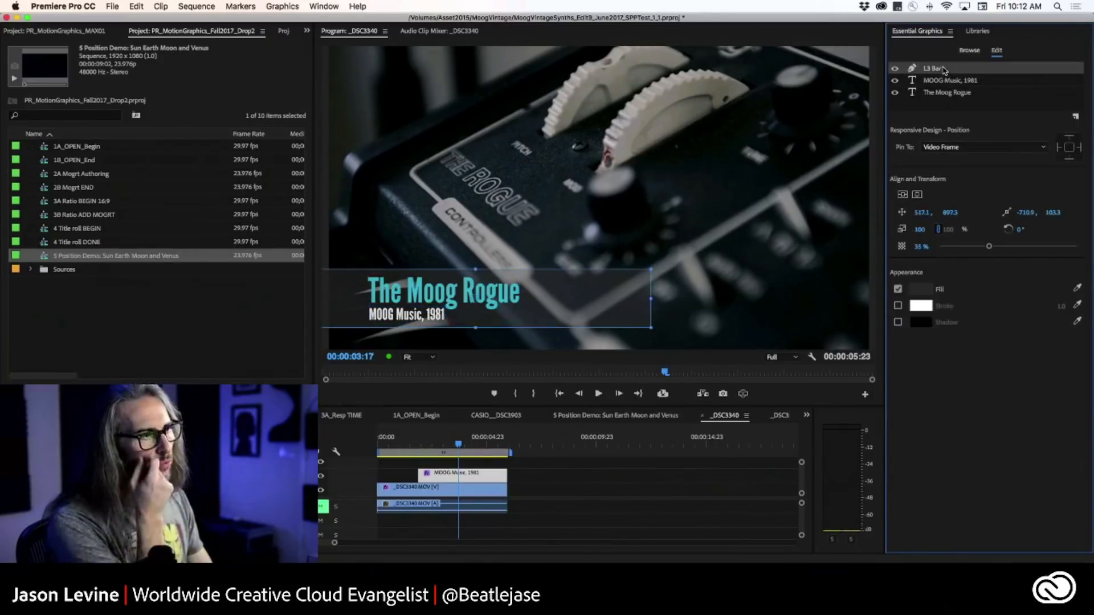
pyautogui.click(945, 86)
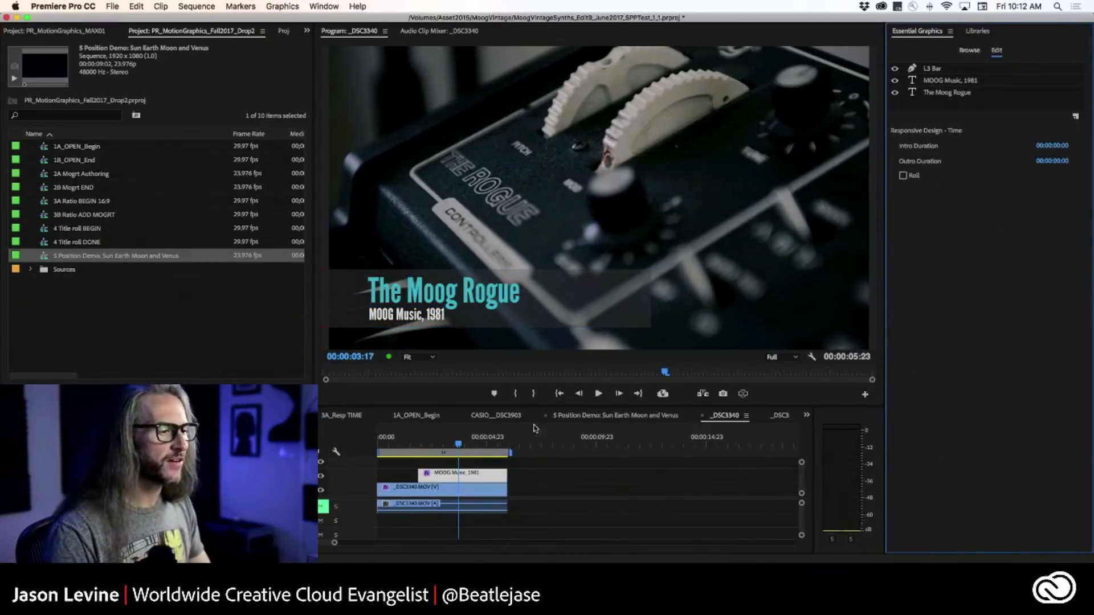
# Examine the lower third's opacity and shape keyframes in Effect Controls, and review its three layers.
pyautogui.click(307, 30)
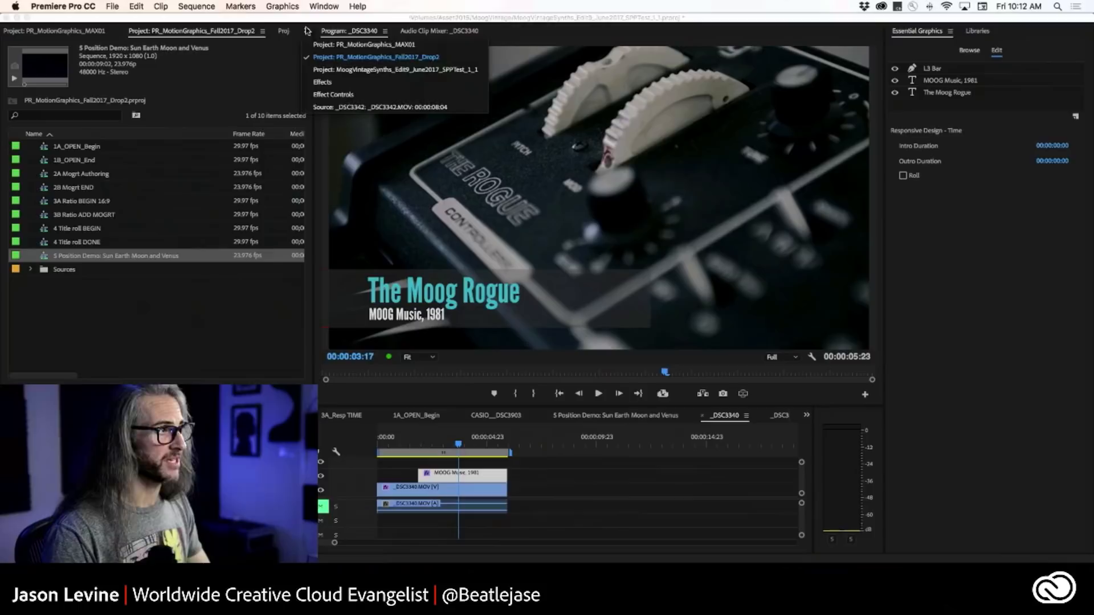
pyautogui.click(334, 94)
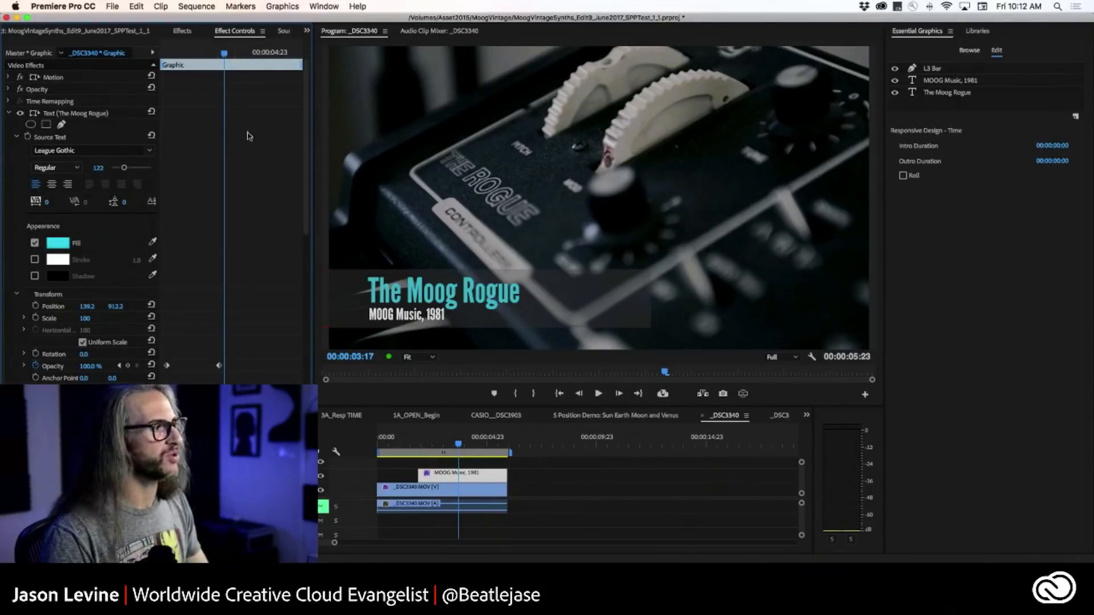
pyautogui.moveTo(306, 157)
pyautogui.mouseDown()
pyautogui.moveTo(310, 234)
pyautogui.moveTo(307, 177)
pyautogui.mouseUp()
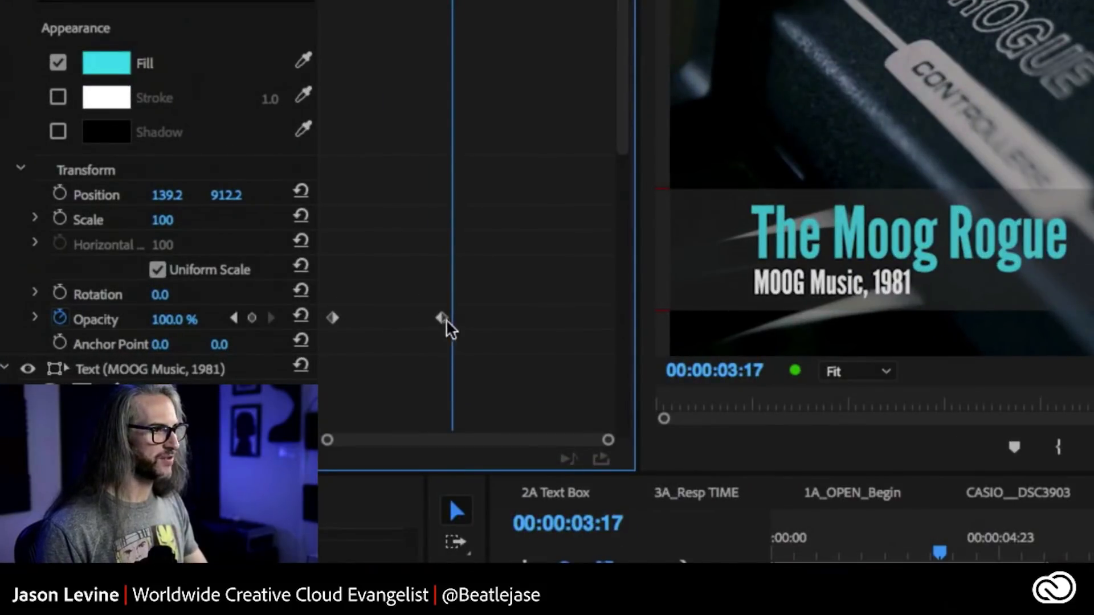
pyautogui.moveTo(615, 164); pyautogui.dragTo(652, 442)
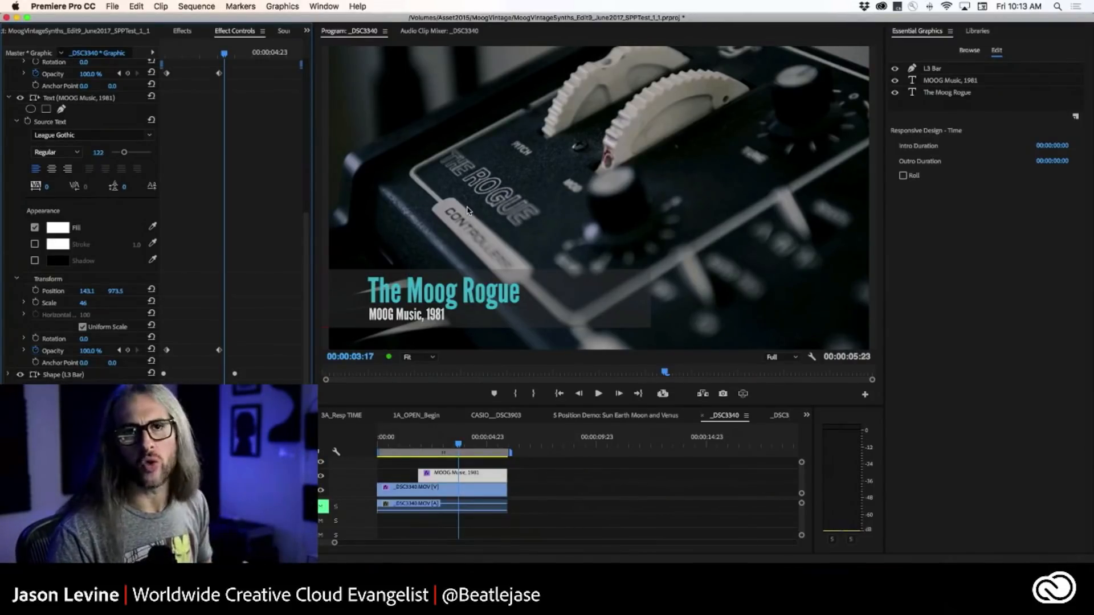
pyautogui.click(951, 70)
pyautogui.click(965, 82)
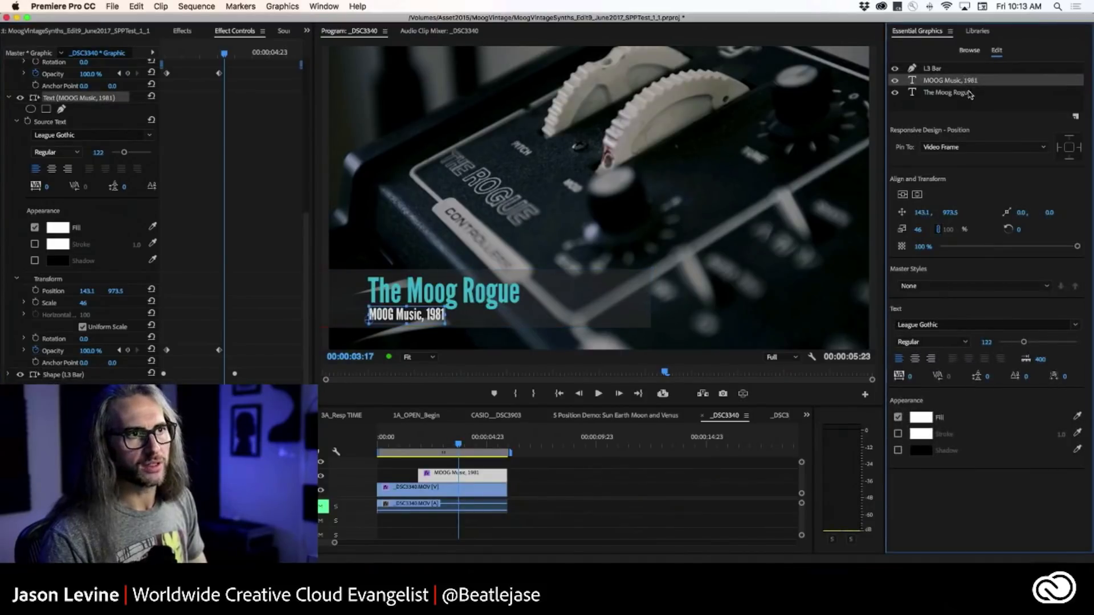
pyautogui.click(968, 93)
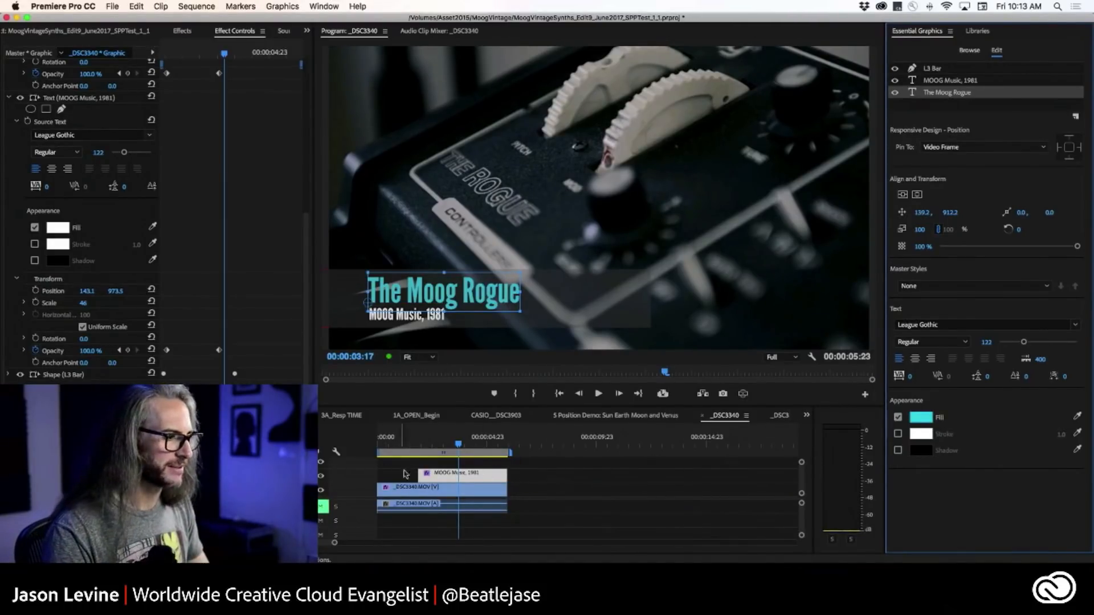
# Delete the lower third graphic from the _DSC3340 sequence and open the Snapchat1 sequence.
pyautogui.press('Delete')
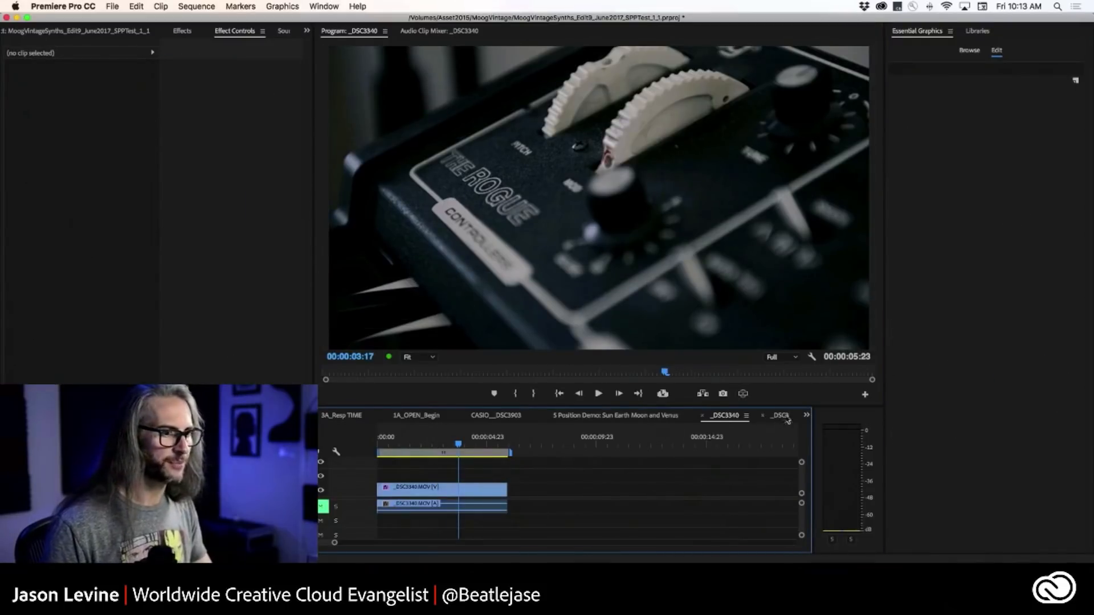
pyautogui.click(807, 415)
pyautogui.click(829, 529)
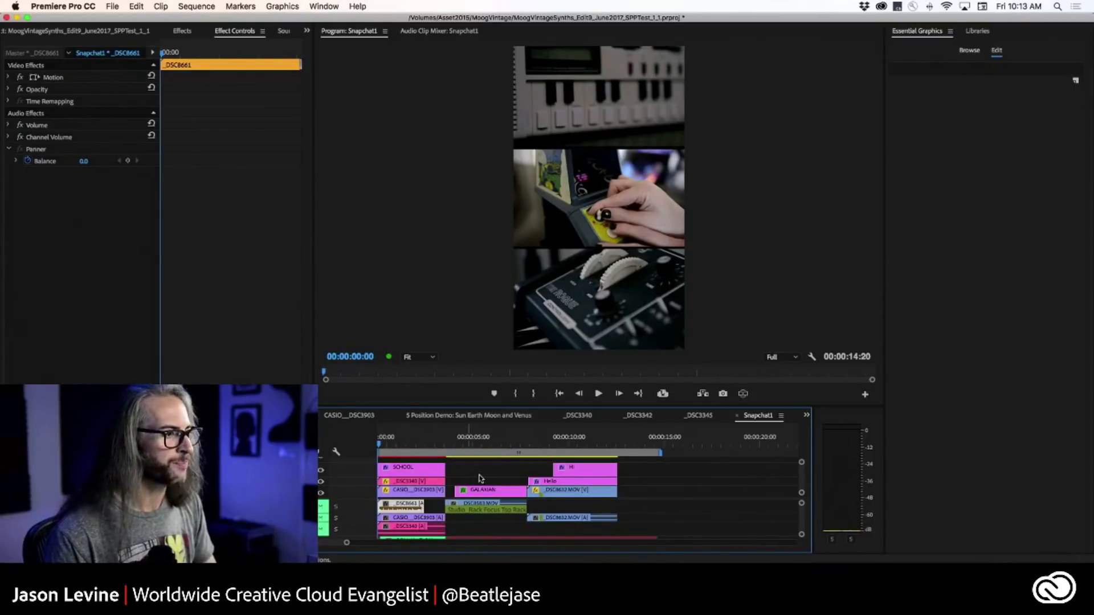
pyautogui.scroll(2, 481, 478)
pyautogui.scroll(-1, 480, 479)
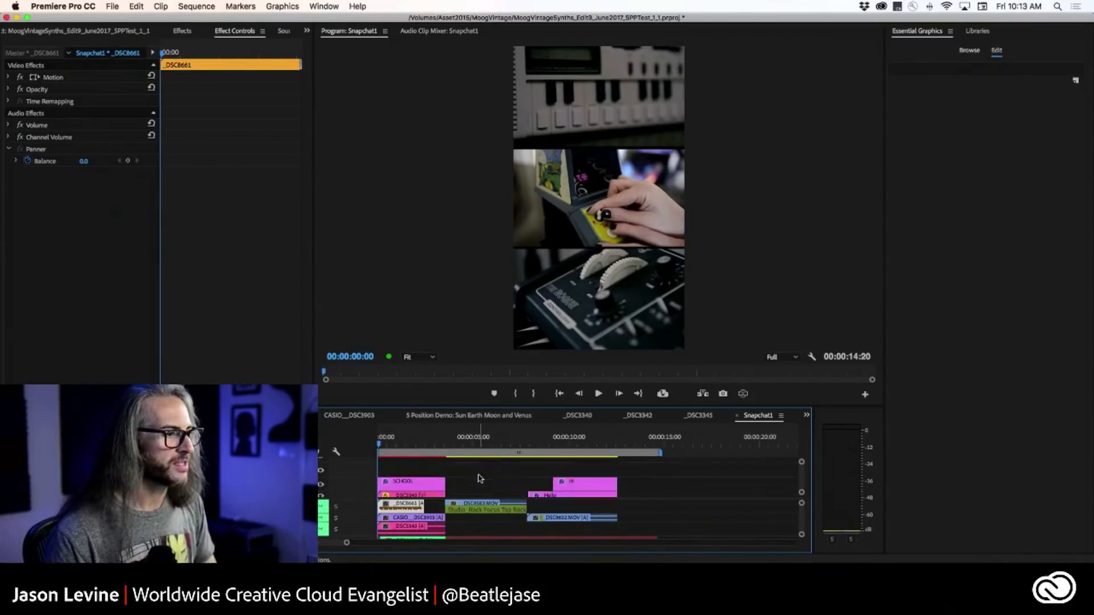
# Place the MoogNoResp lower third from Libraries above the clips at the start of Snapchat1 and hide the SCHOOL title track.
pyautogui.click(978, 32)
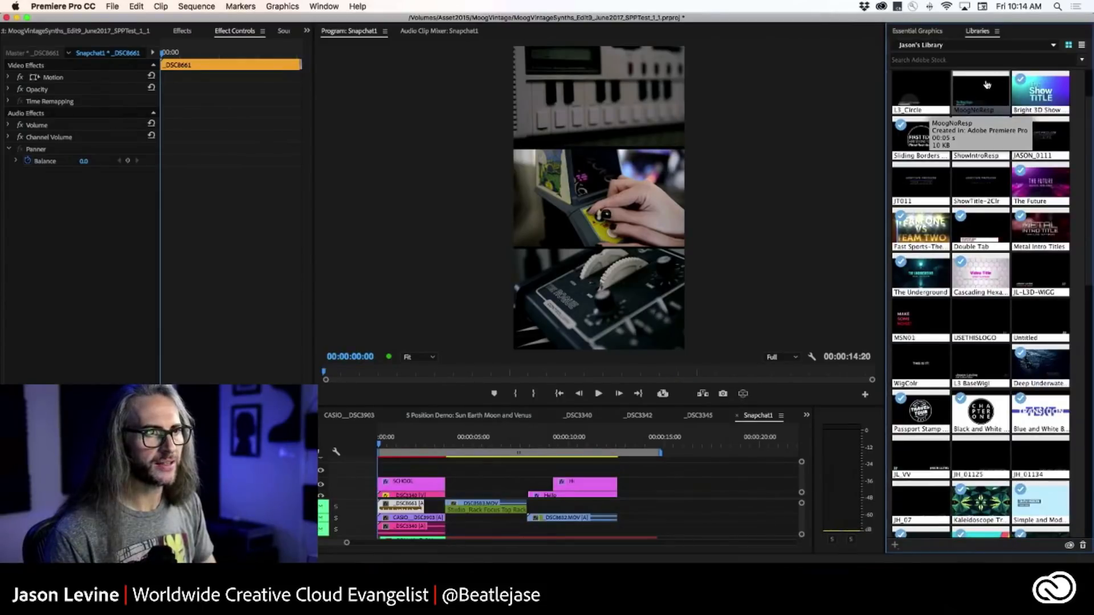
pyautogui.moveTo(984, 89); pyautogui.dragTo(392, 471)
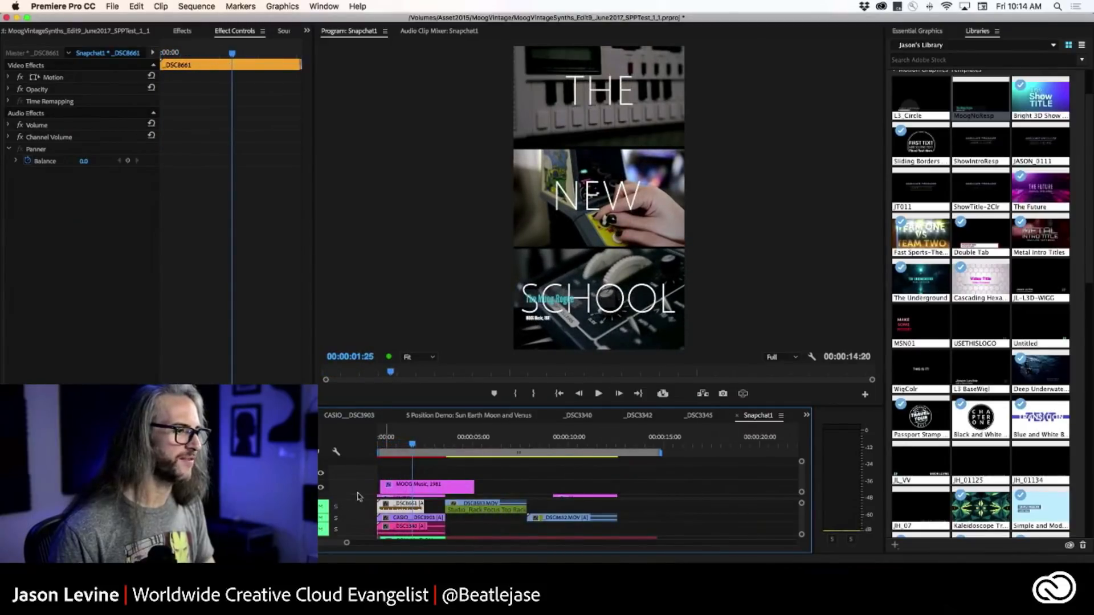
pyautogui.scroll(-2, 353, 488)
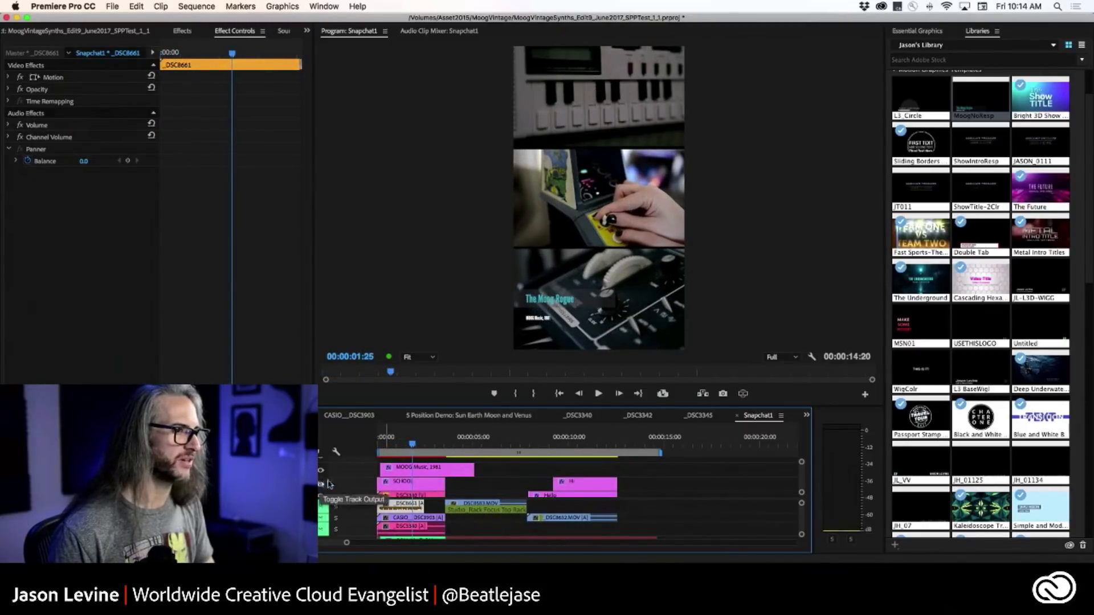
# Play Snapchat1 from the start and examine the lower third's size and layout in a maximized program view.
pyautogui.moveTo(413, 444); pyautogui.dragTo(377, 447)
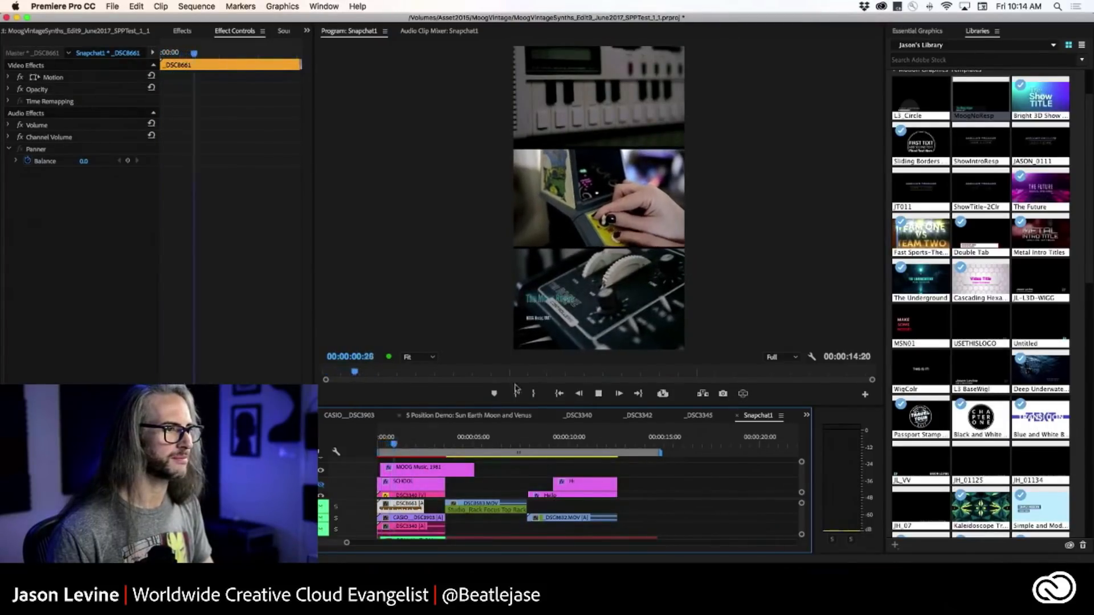
pyautogui.press('space')
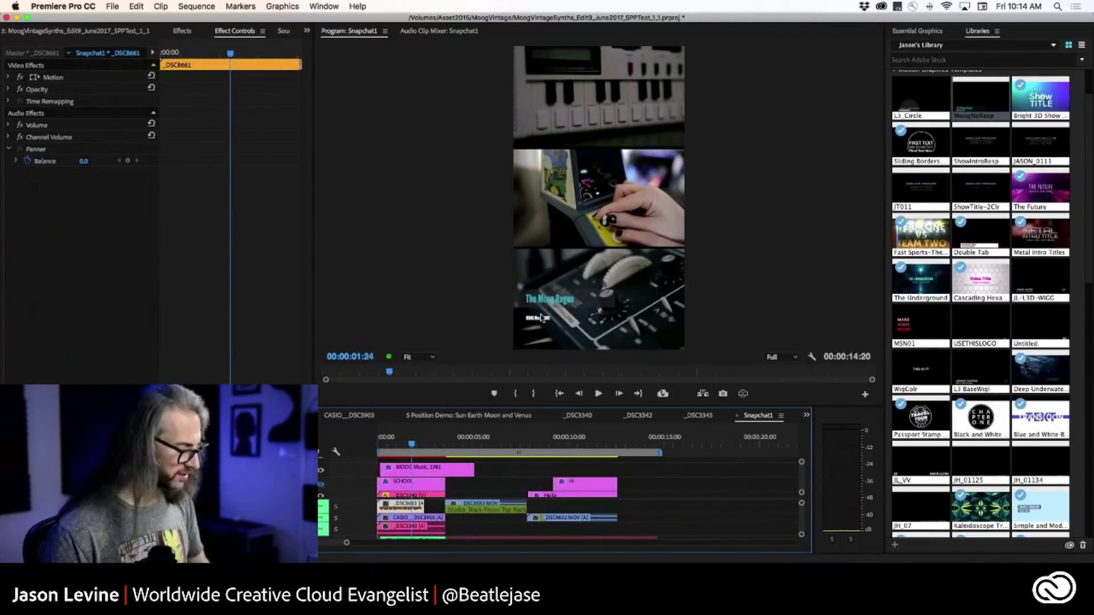
pyautogui.press('`')
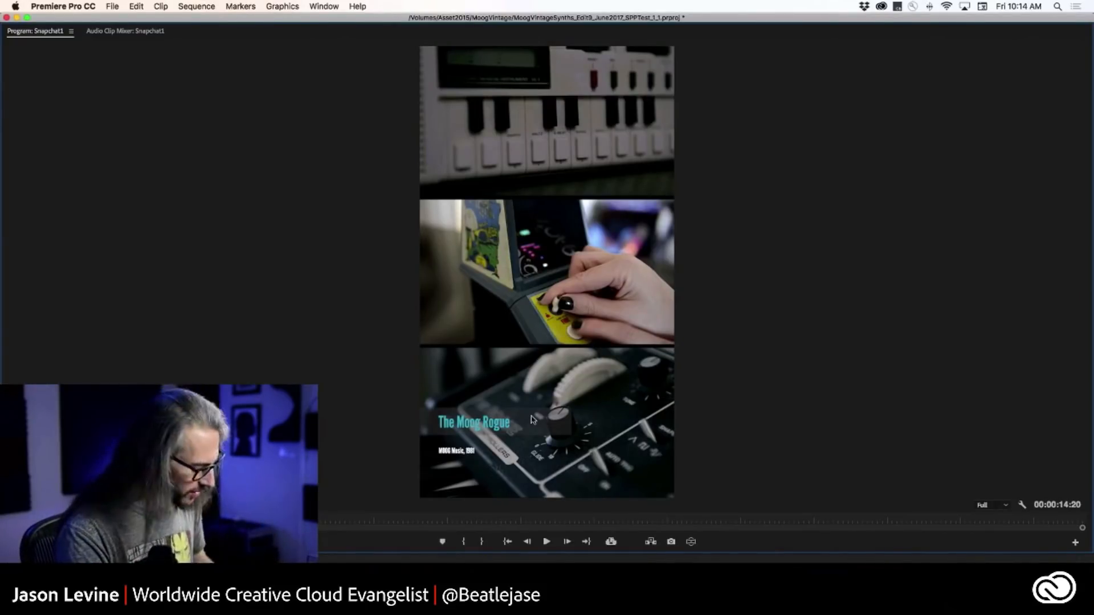
pyautogui.press('`')
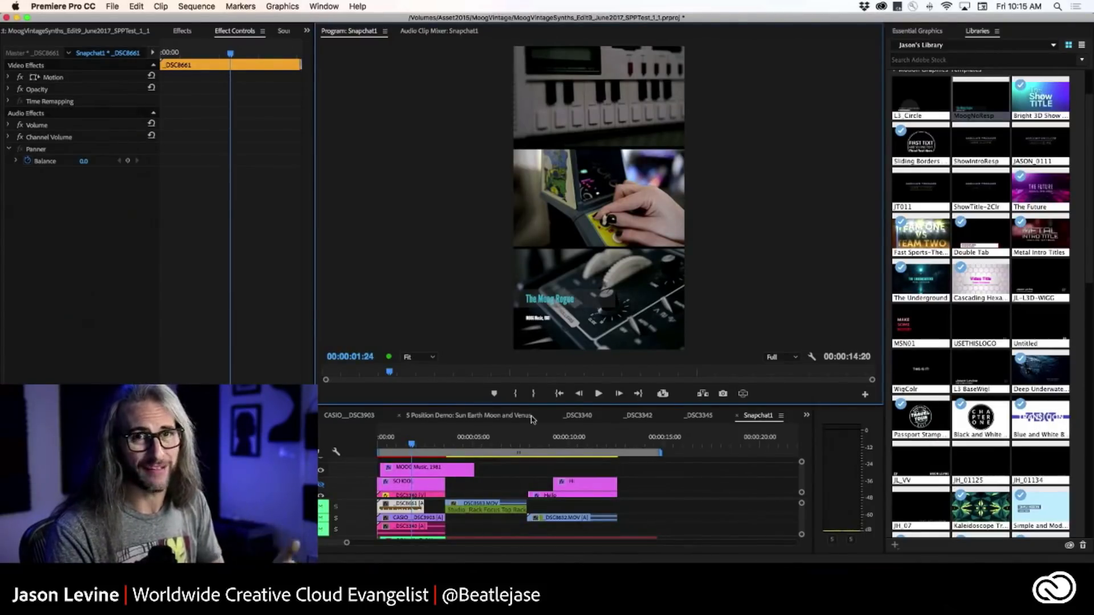
# Open the _DSC3340 sequence and place the MoogNoResp lower third on the track above the video clip.
pyautogui.click(577, 415)
pyautogui.moveTo(986, 99); pyautogui.dragTo(401, 481)
pyautogui.moveTo(473, 444); pyautogui.dragTo(471, 443)
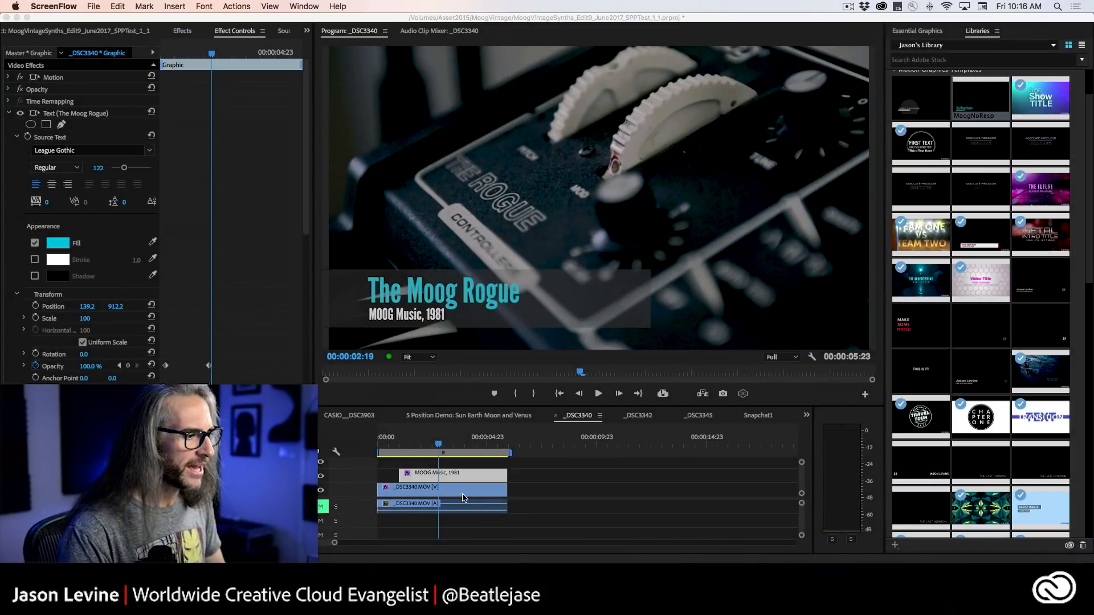
# Select the MOOG Music graphic and inspect its Shape 01, MOOG Music, 1981 and The Moog Rogue layers for responsive design settings.
pyautogui.click(455, 477)
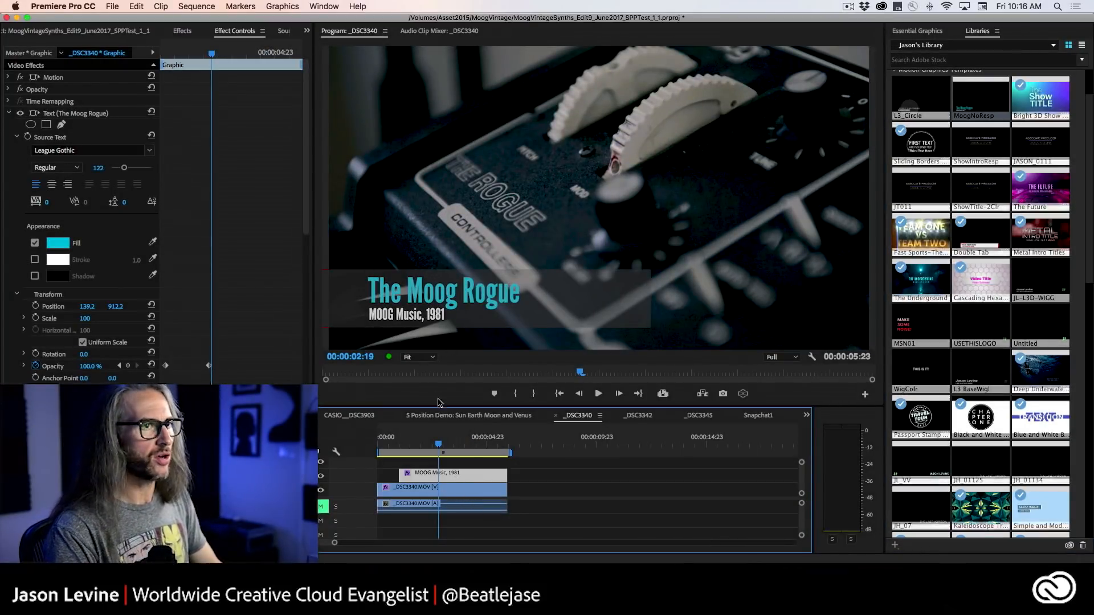
pyautogui.click(914, 31)
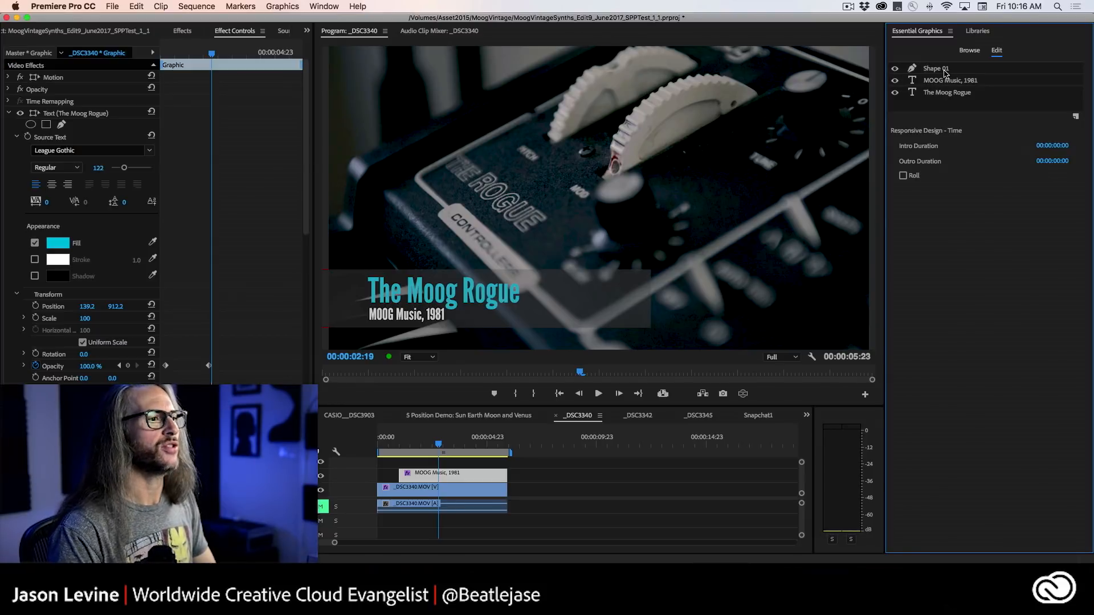
pyautogui.click(950, 70)
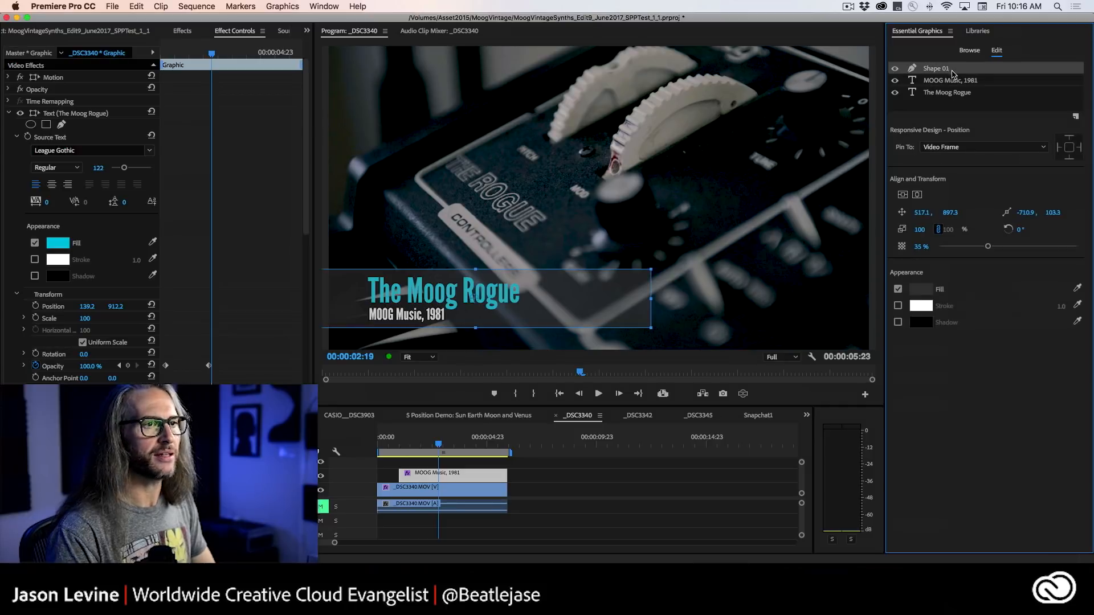
pyautogui.click(963, 81)
pyautogui.click(965, 93)
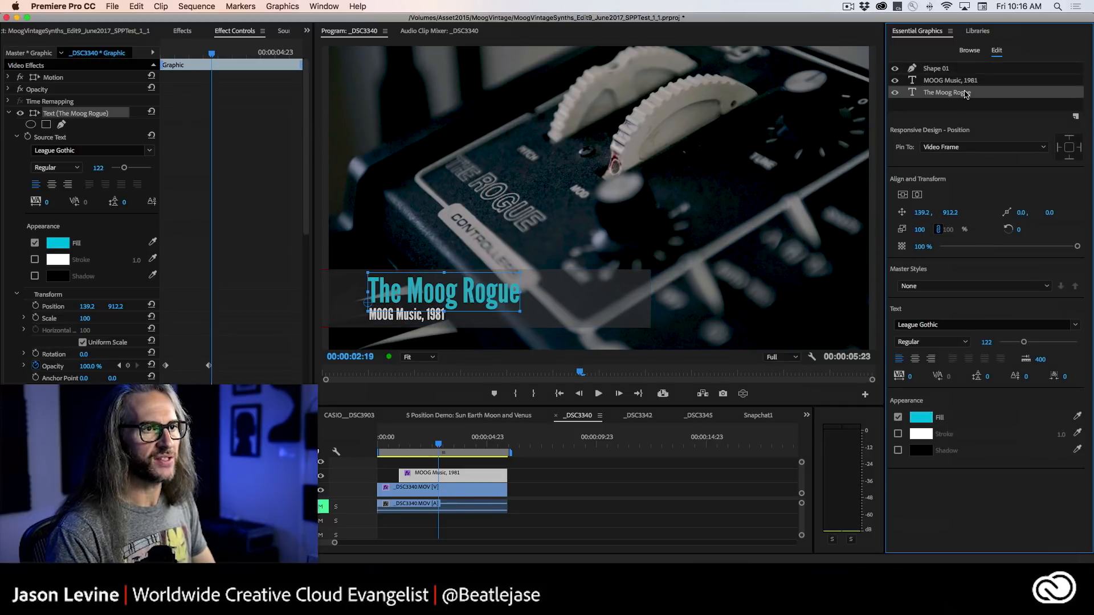
pyautogui.click(963, 83)
pyautogui.click(952, 70)
pyautogui.click(956, 82)
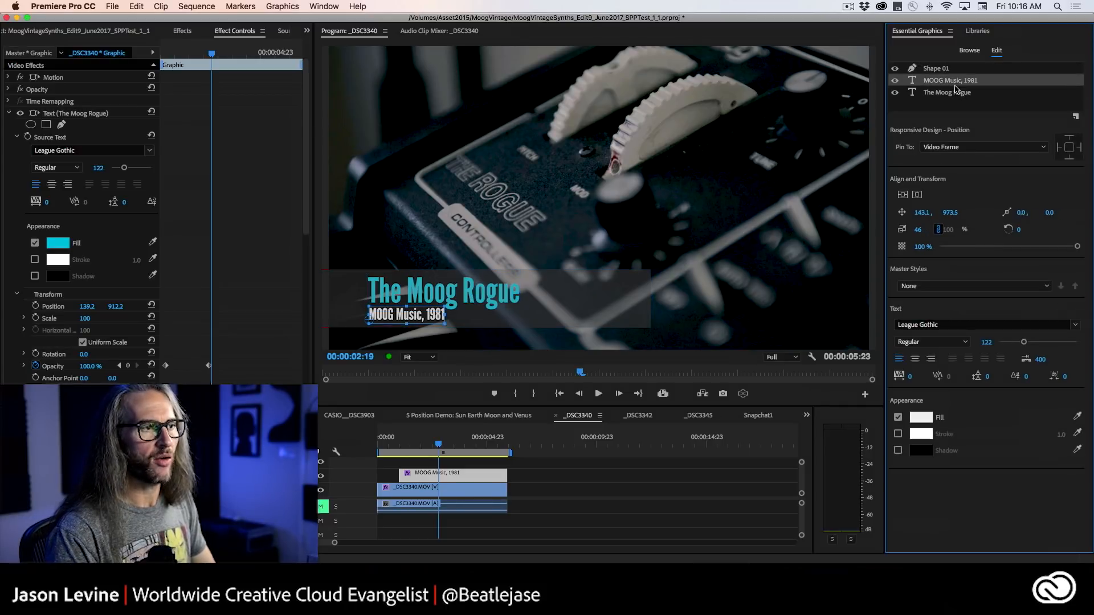
pyautogui.click(960, 93)
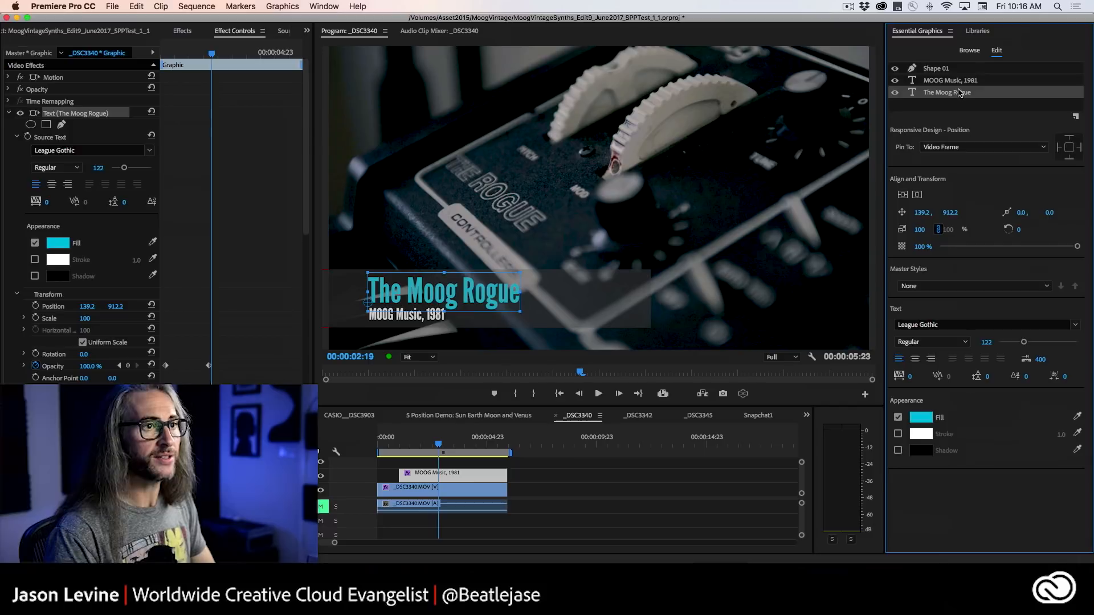
# Shorten the MOOG Music graphic's end and place the Modern Lower Third Two... template after it, selecting the new graphic at 00:00:05:21.
pyautogui.click(970, 51)
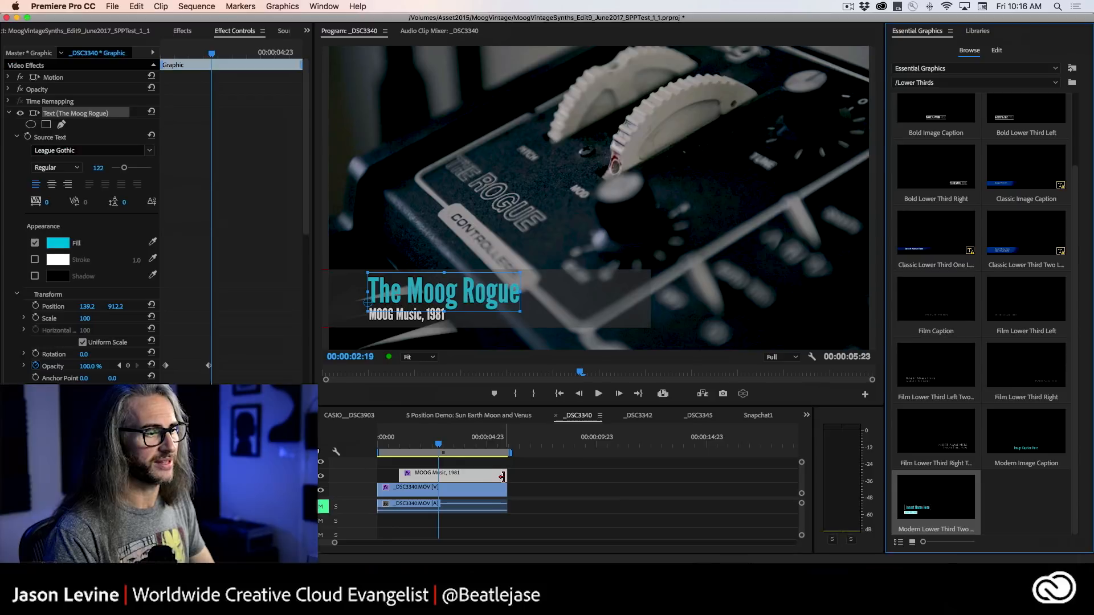
pyautogui.moveTo(506, 473); pyautogui.dragTo(466, 473)
pyautogui.moveTo(949, 501); pyautogui.dragTo(477, 480)
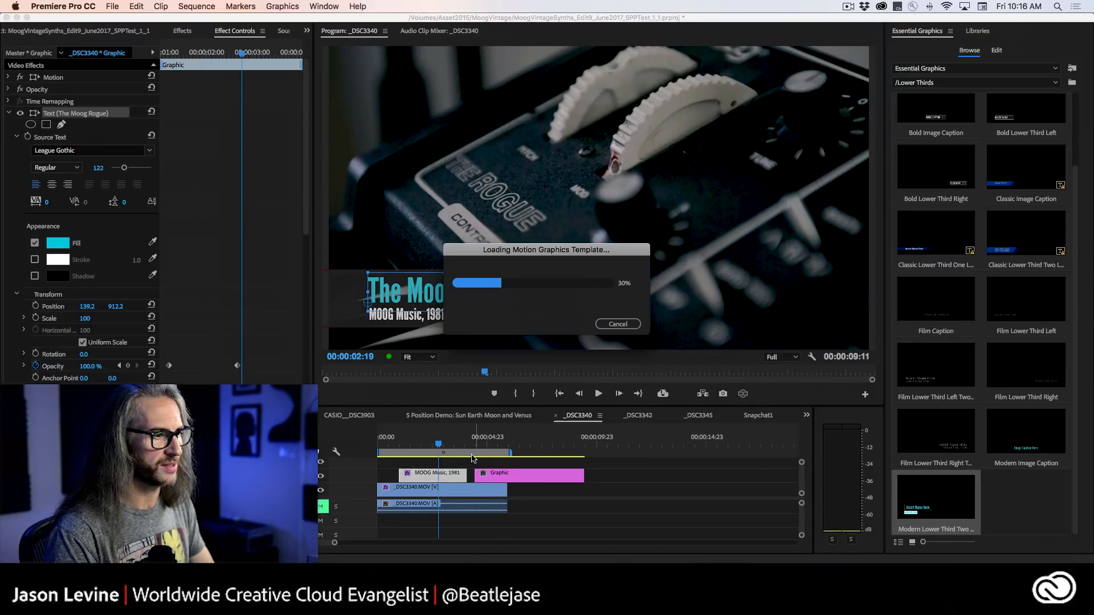
pyautogui.moveTo(438, 444); pyautogui.dragTo(505, 447)
pyautogui.click(563, 476)
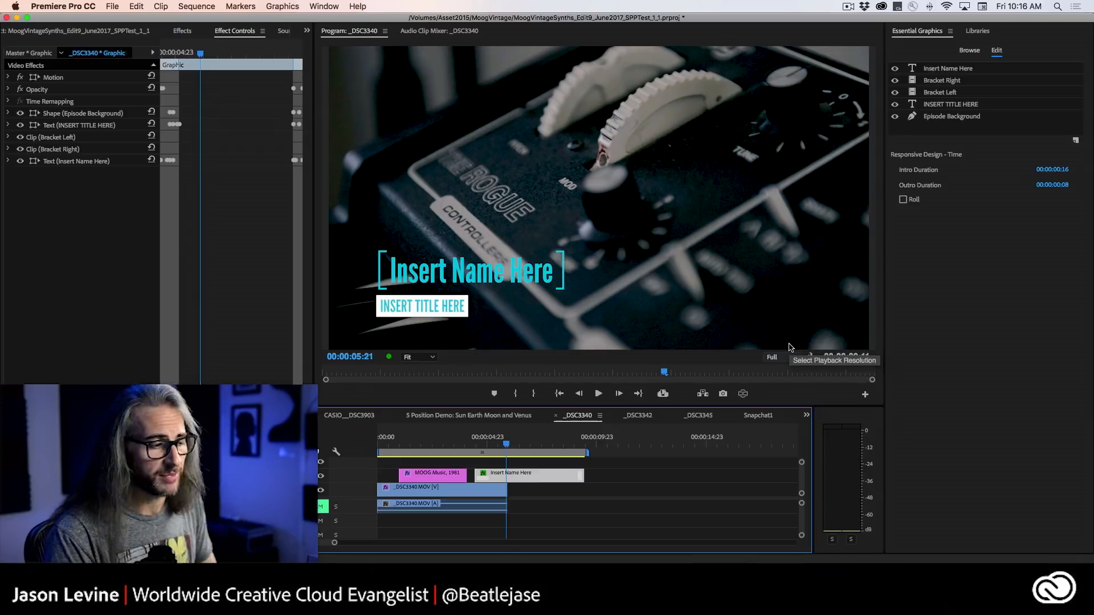
# Increase the video track's height and select the Insert Name Here graphic to examine its intro and outro ranges.
pyautogui.click(588, 498)
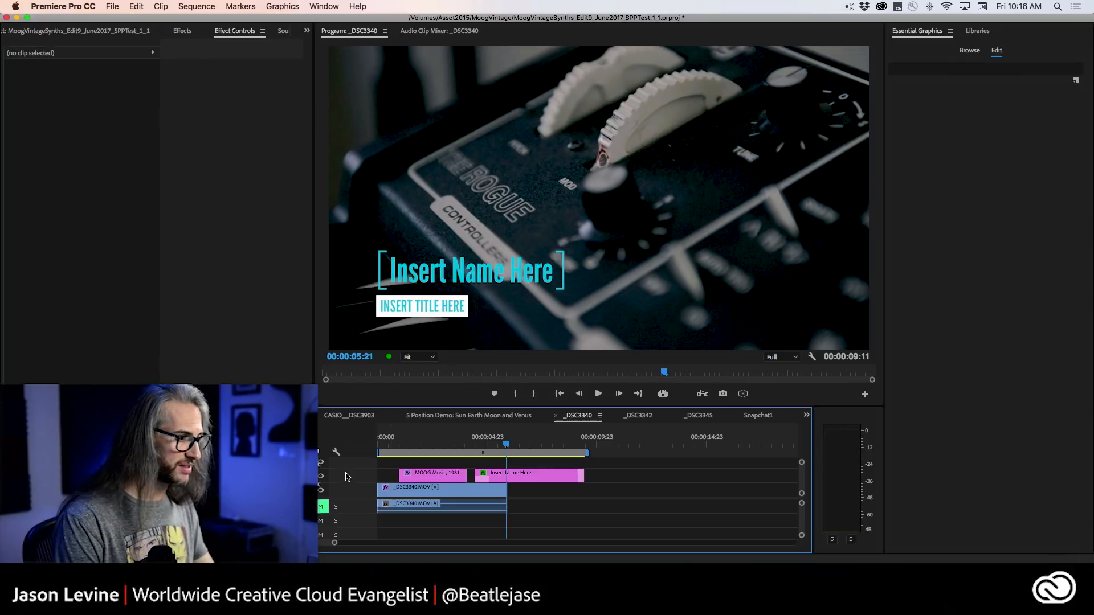
pyautogui.press('super+equal')
pyautogui.press('super+equal')
pyautogui.scroll(2, 381, 489)
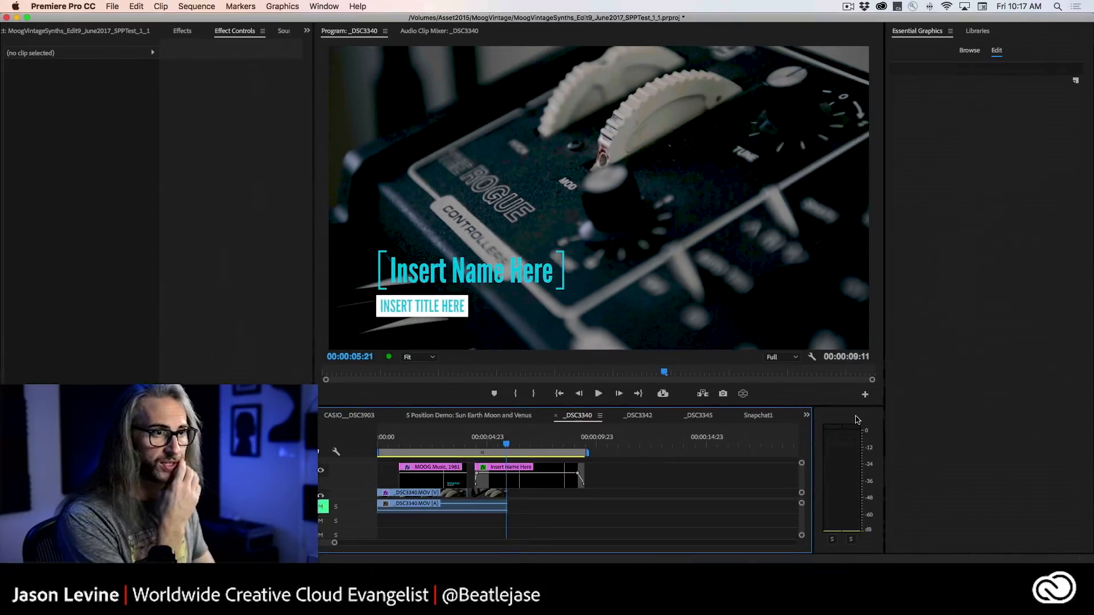
pyautogui.click(538, 480)
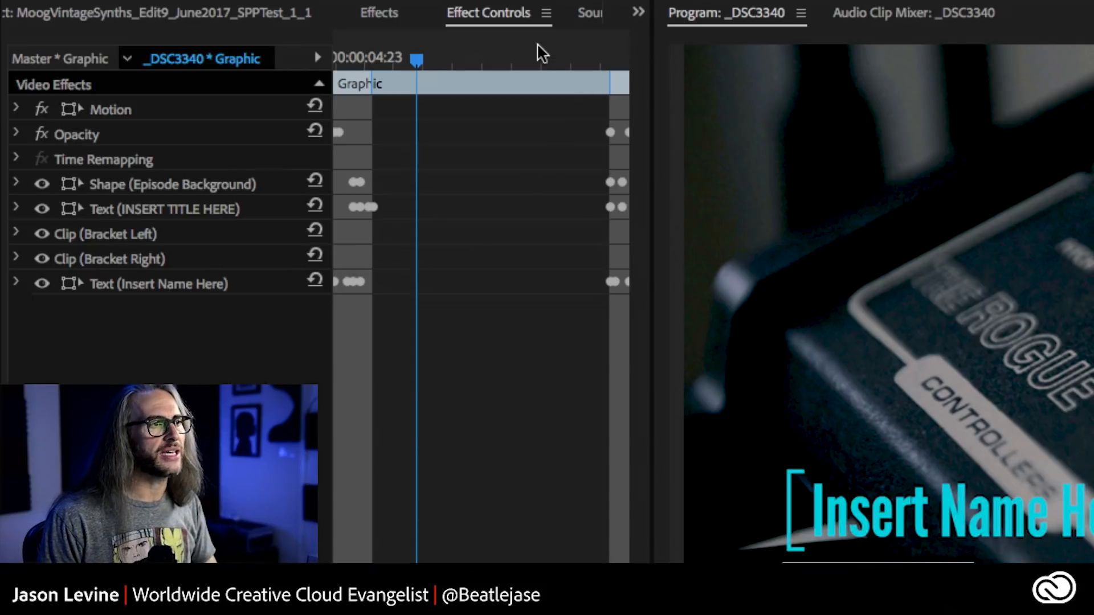
# Preview the Insert Name Here graphic's intro and outro animations against their keyframes in Effect Controls.
pyautogui.click(611, 58)
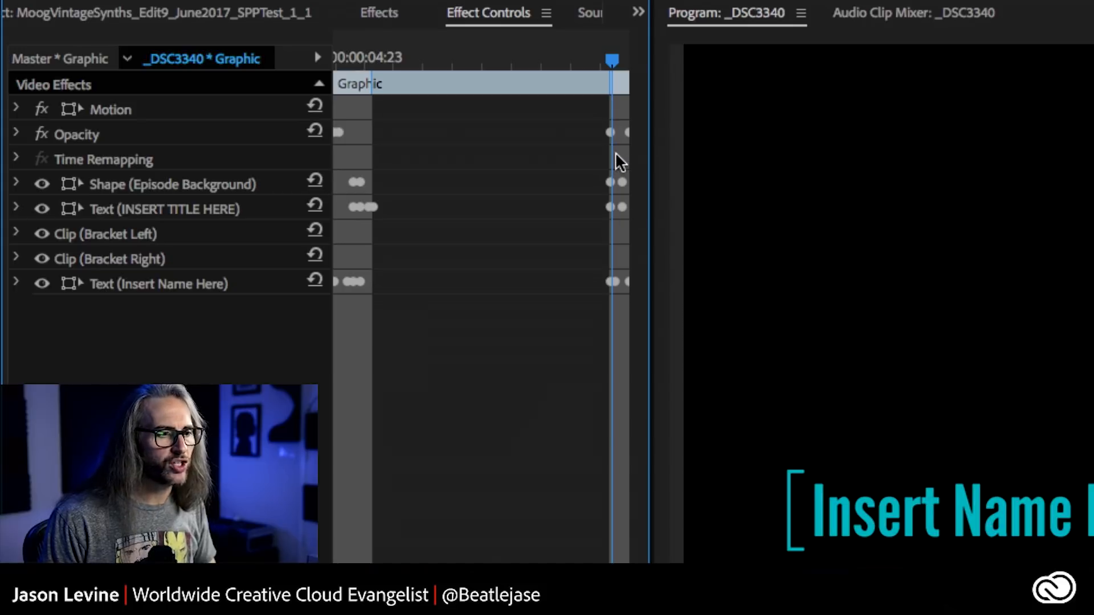
pyautogui.moveTo(610, 61); pyautogui.dragTo(597, 60)
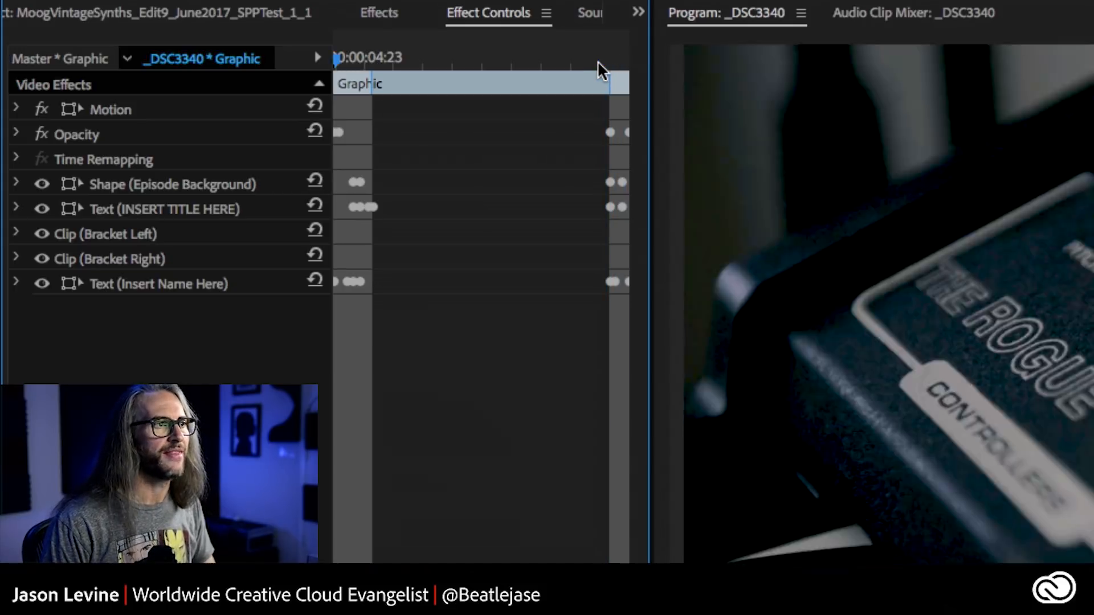
pyautogui.press('space')
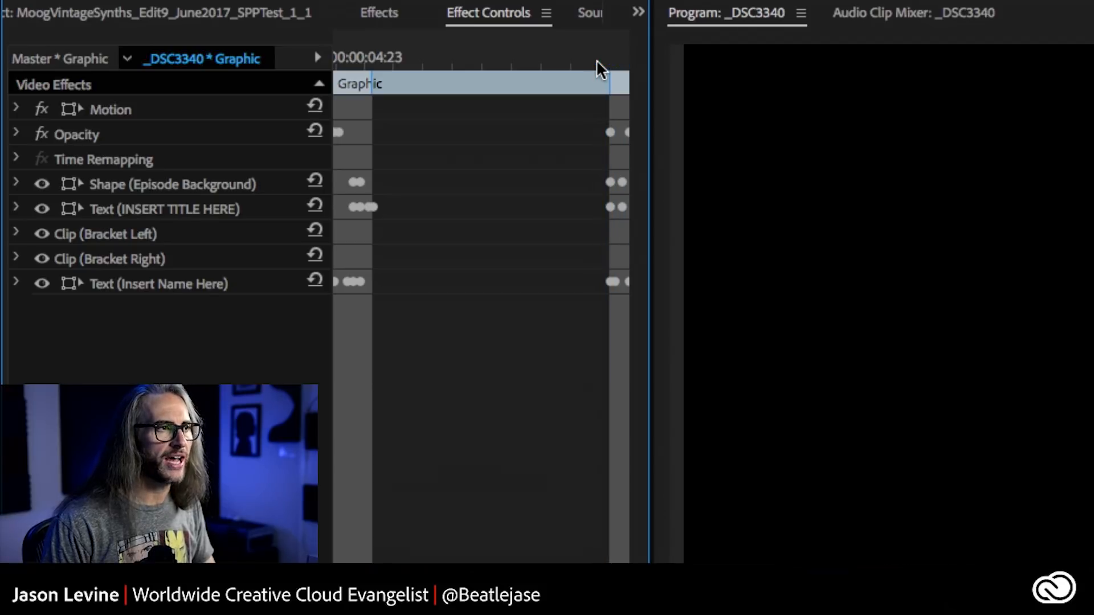
pyautogui.click(596, 59)
pyautogui.press('space')
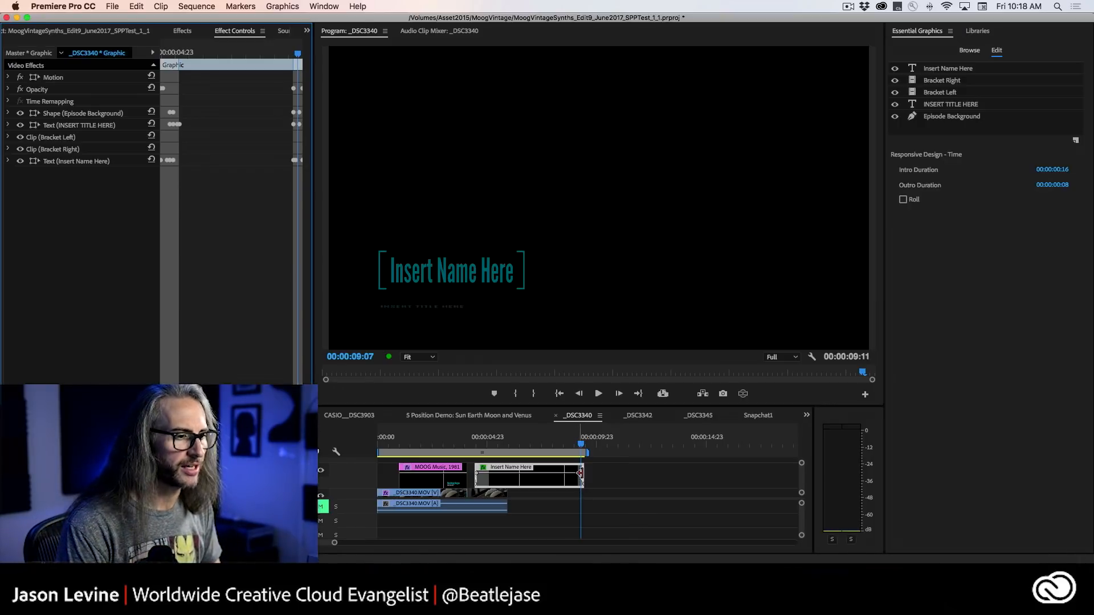
# Extend the Insert Name Here graphic's end to 00:00:15:23 and play back its intro and outro.
pyautogui.moveTo(581, 473); pyautogui.dragTo(725, 473)
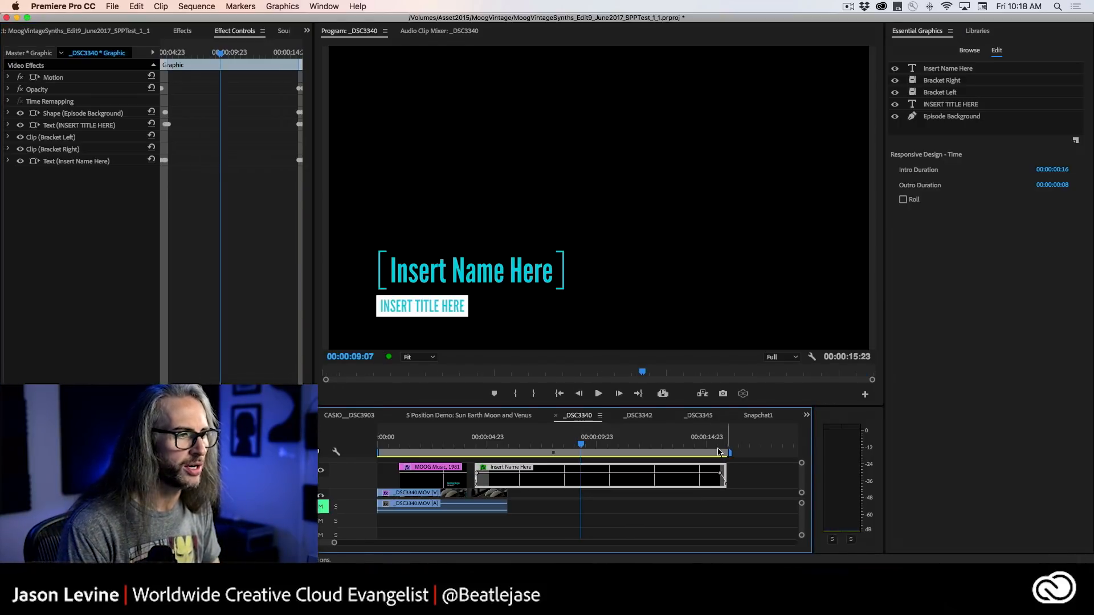
pyautogui.moveTo(581, 443); pyautogui.dragTo(468, 446)
pyautogui.press('space')
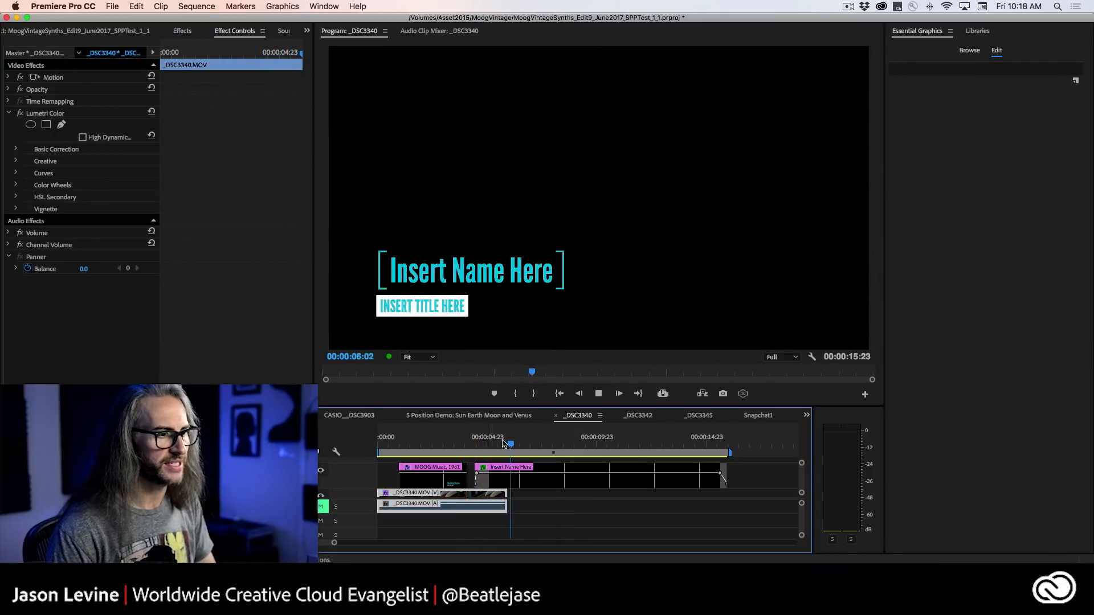
pyautogui.moveTo(529, 447); pyautogui.dragTo(716, 451)
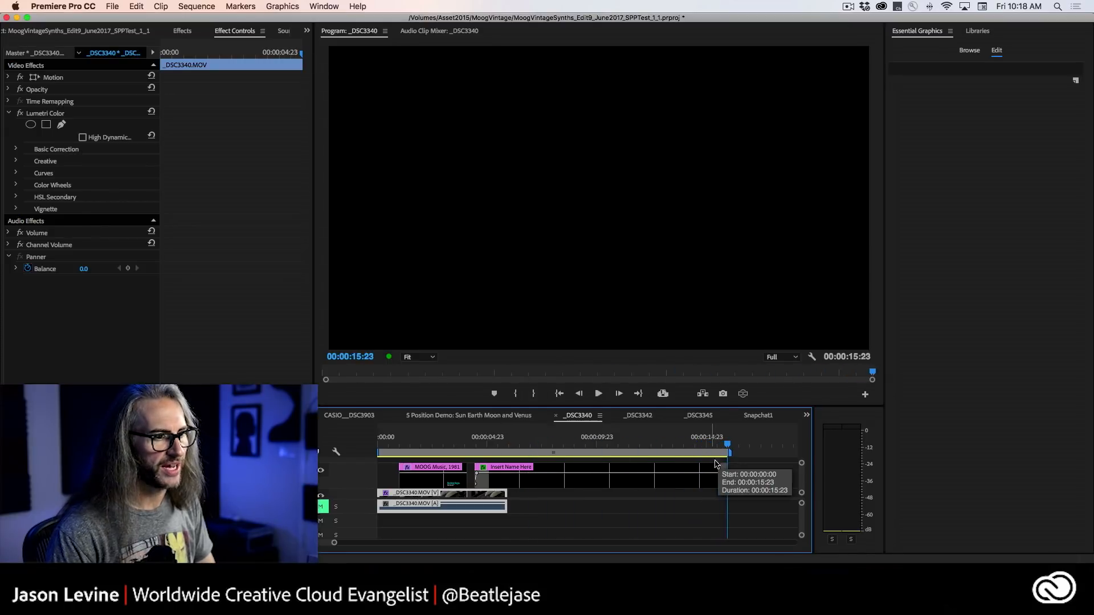
pyautogui.press('space')
# Shorten the Insert Name Here graphic, shift both lower thirds earlier so they end at 00:00:05:23, and play back the second one.
pyautogui.moveTo(722, 474); pyautogui.dragTo(520, 478)
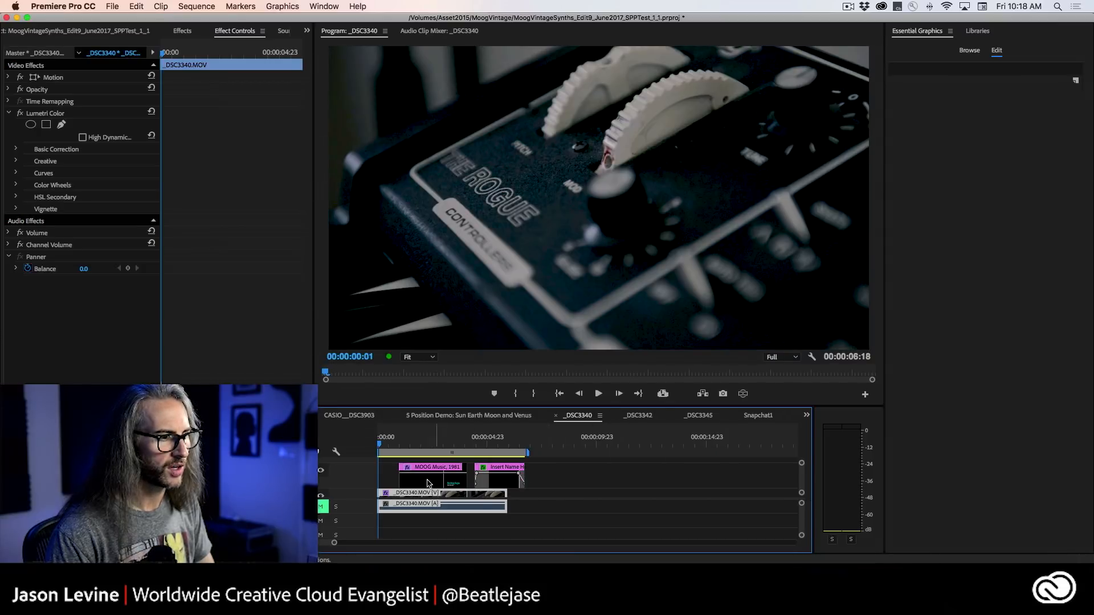
pyautogui.moveTo(423, 479); pyautogui.dragTo(384, 474)
pyautogui.moveTo(508, 476); pyautogui.dragTo(491, 476)
pyautogui.click(447, 443)
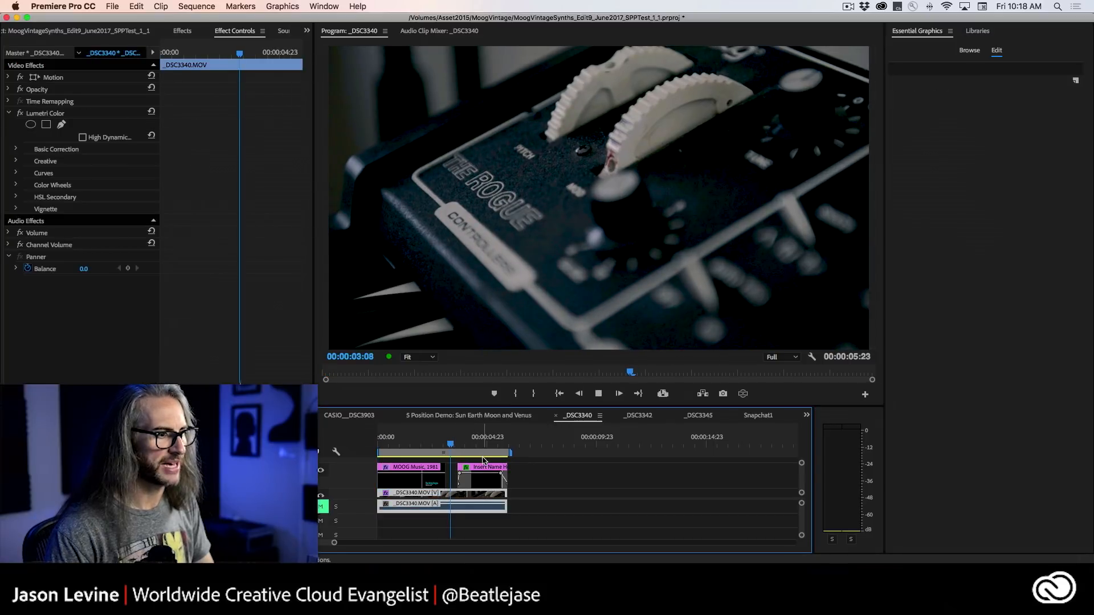
pyautogui.press('space')
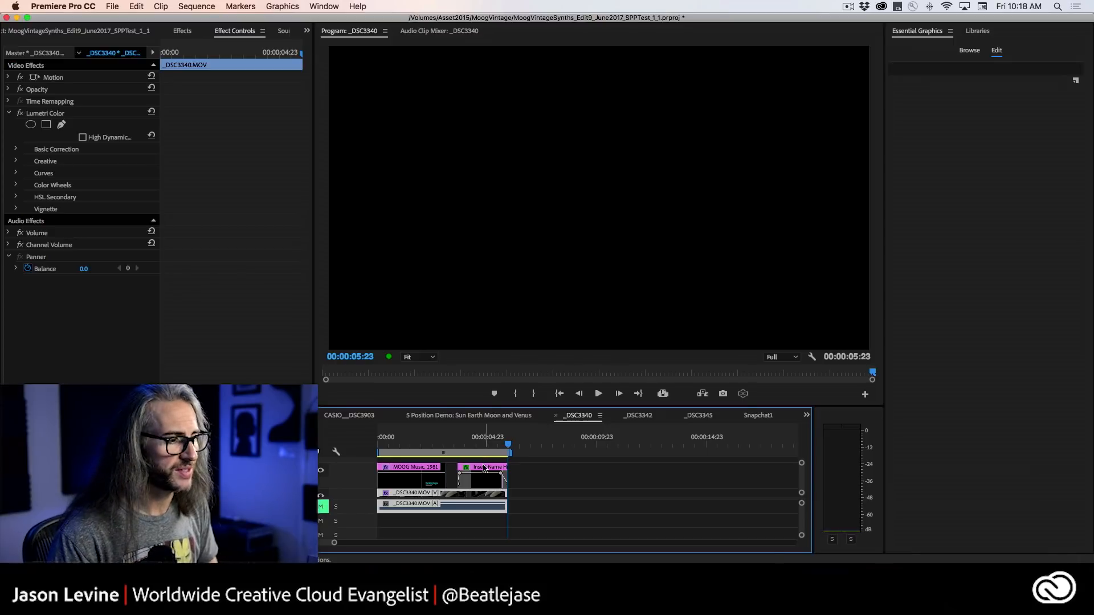
# Examine the pinning of the Insert Name Here graphic's INSERT TITLE HERE and Episode Background layers, toggling the background's visibility off and on.
pyautogui.click(497, 464)
pyautogui.moveTo(508, 443); pyautogui.dragTo(488, 444)
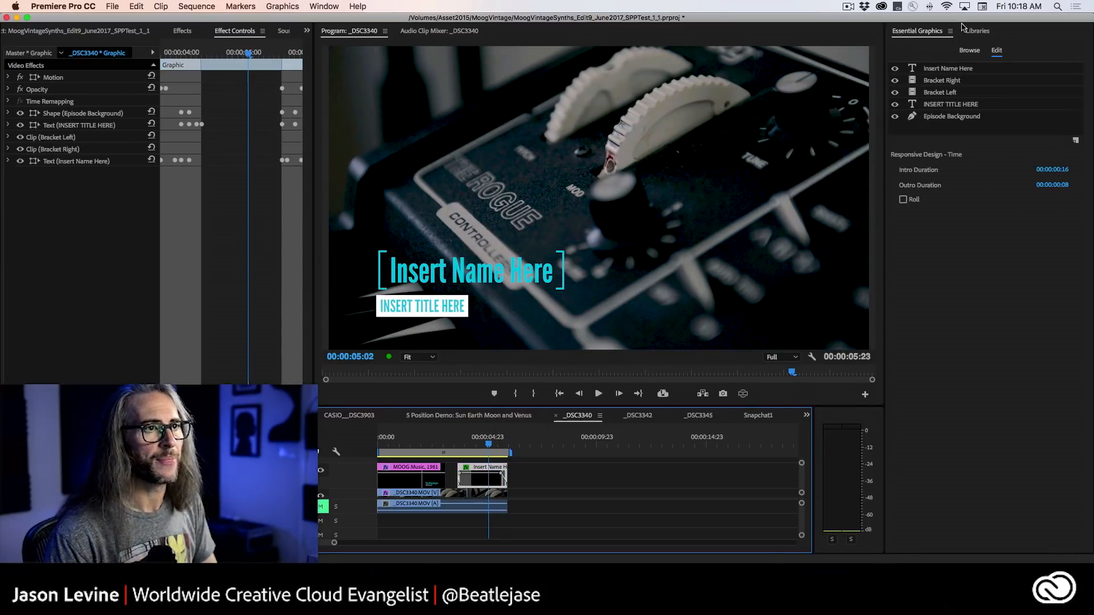
pyautogui.click(950, 106)
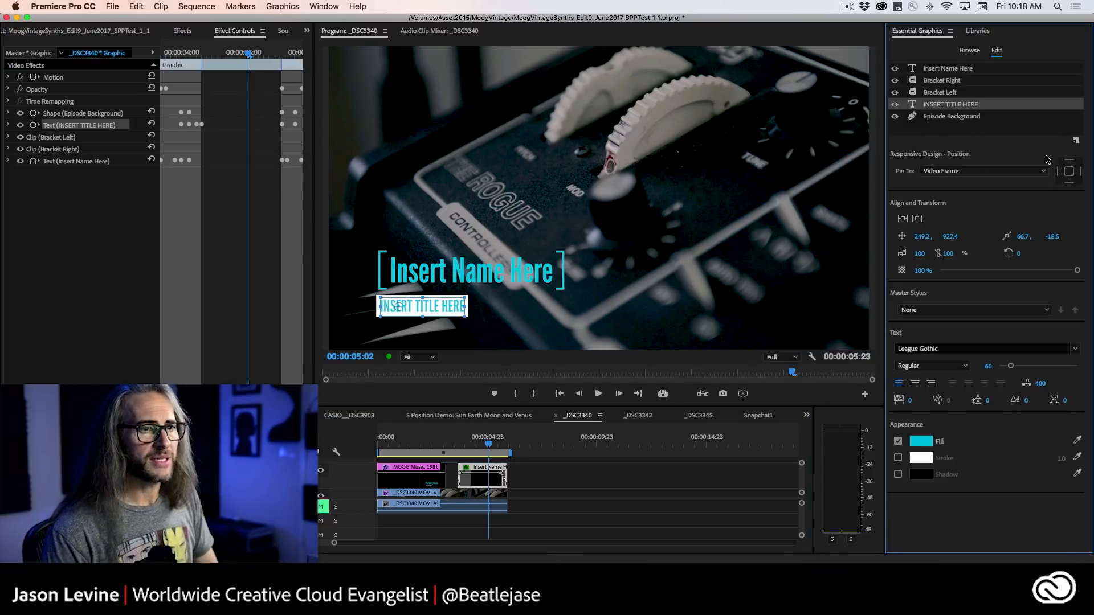
pyautogui.click(970, 117)
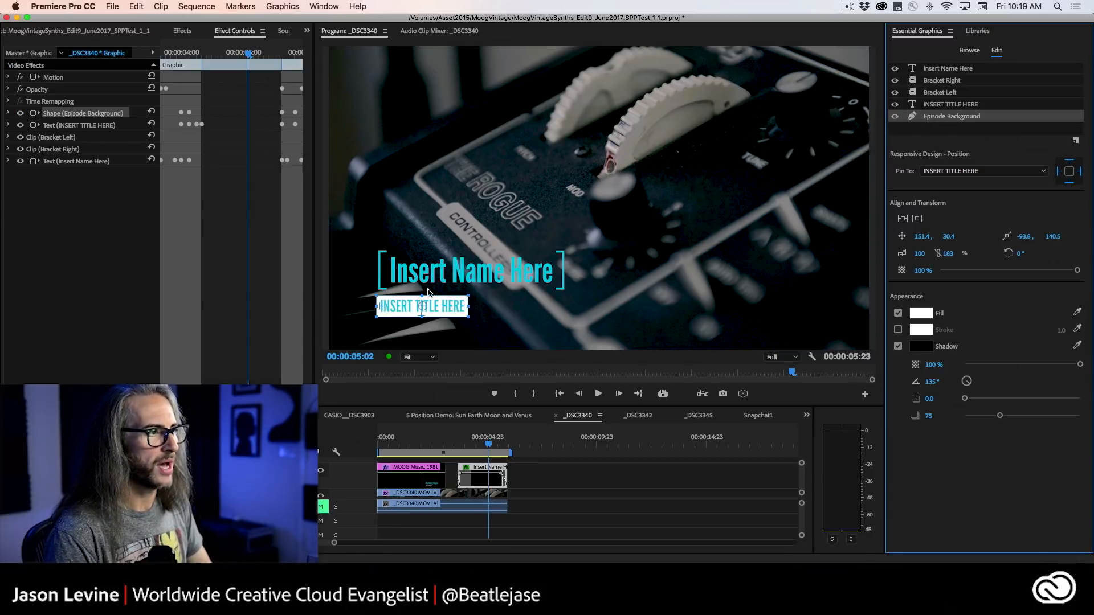
pyautogui.click(895, 117)
pyautogui.click(896, 116)
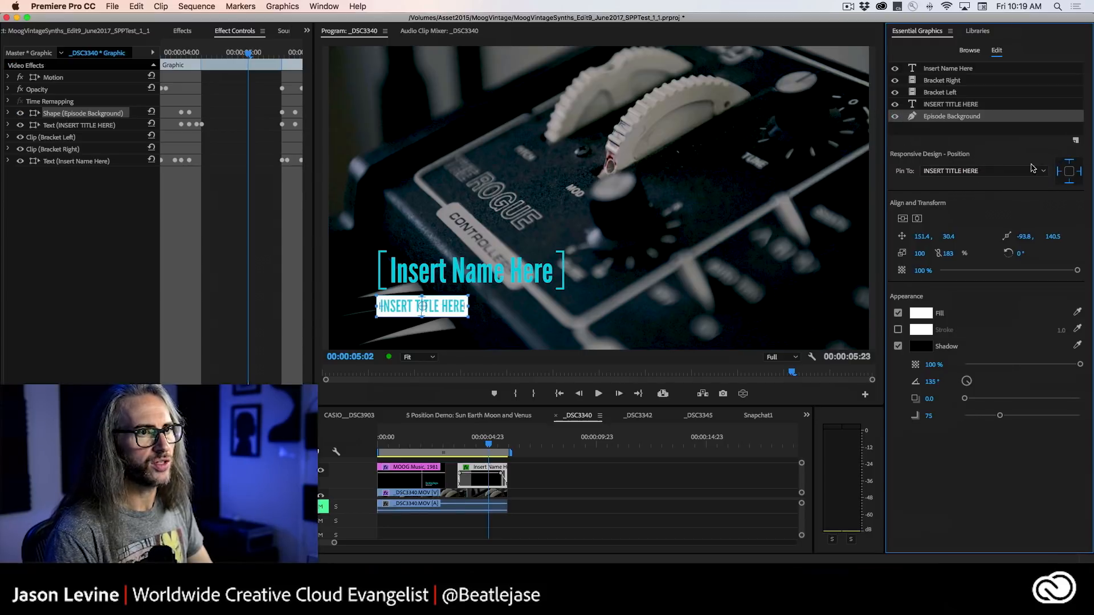
pyautogui.click(958, 108)
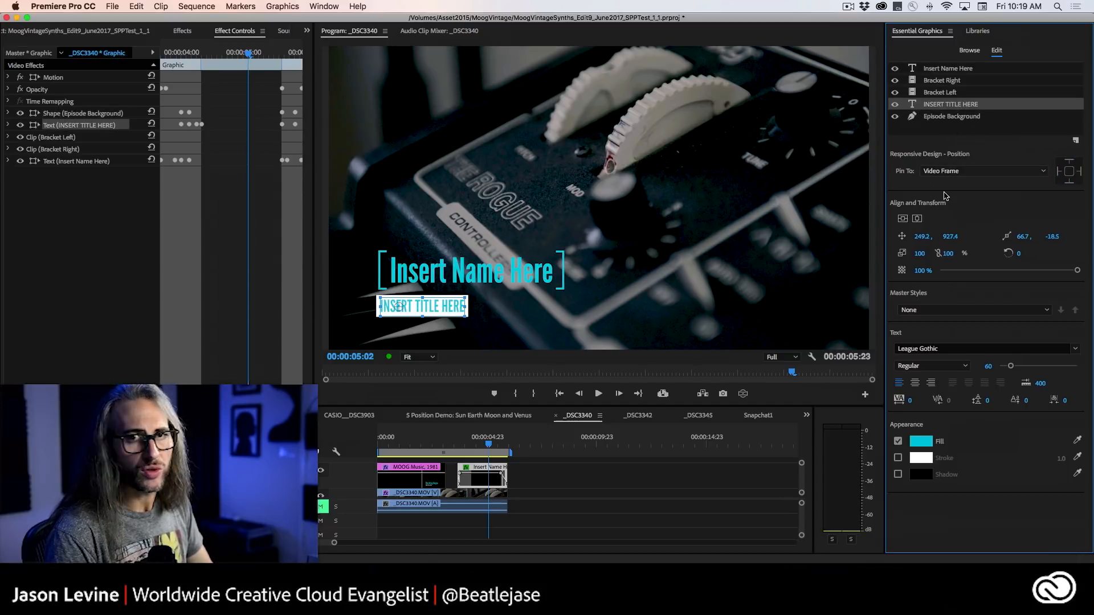
# Compare the pinning of the Episode Background and INSERT TITLE HERE layers, and save the project.
pyautogui.click(960, 117)
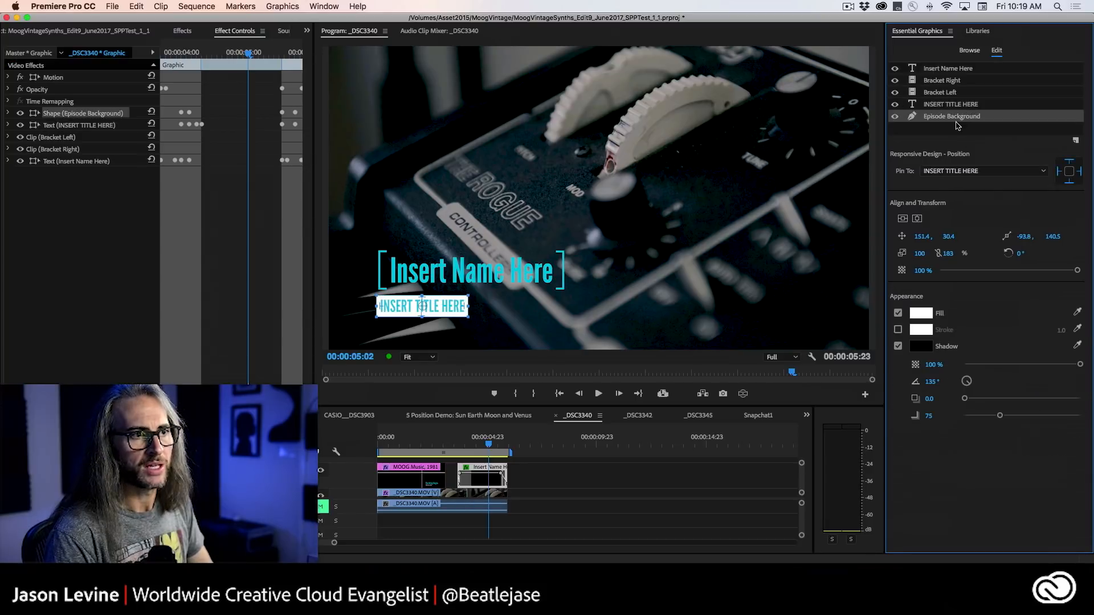
pyautogui.click(941, 106)
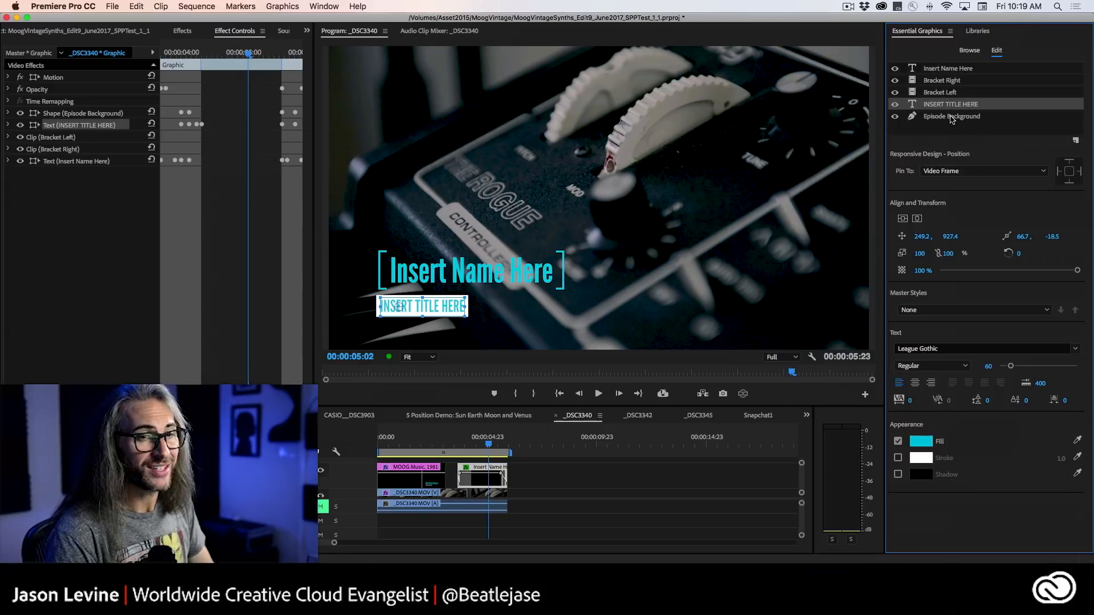
pyautogui.press('cmd+s')
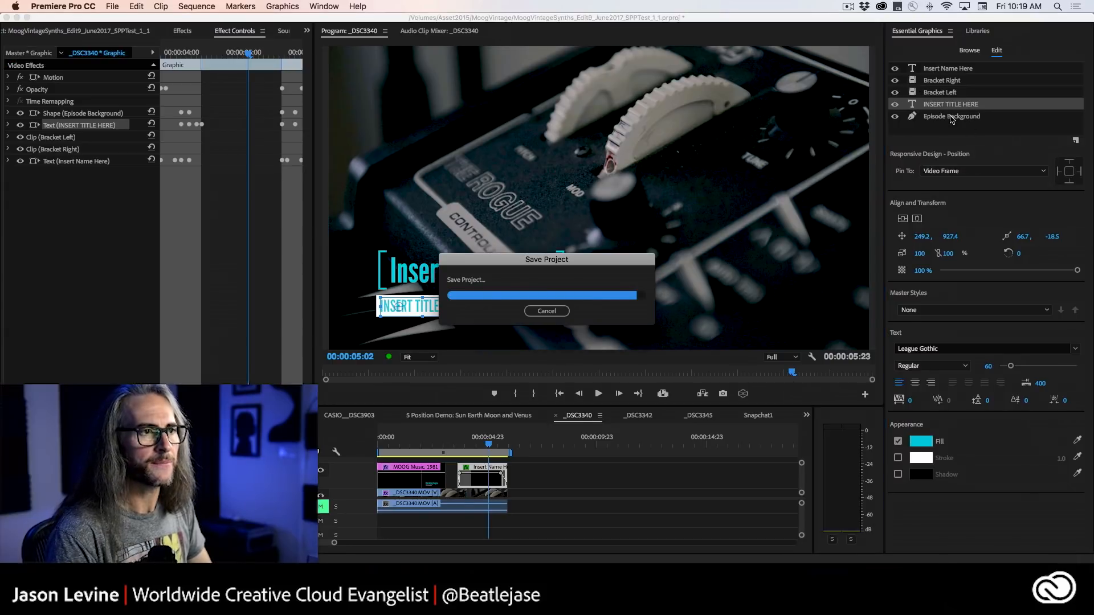
# Examine the pinning of the Bracket Left, Insert Name Here and Bracket Right layers in turn.
pyautogui.click(941, 92)
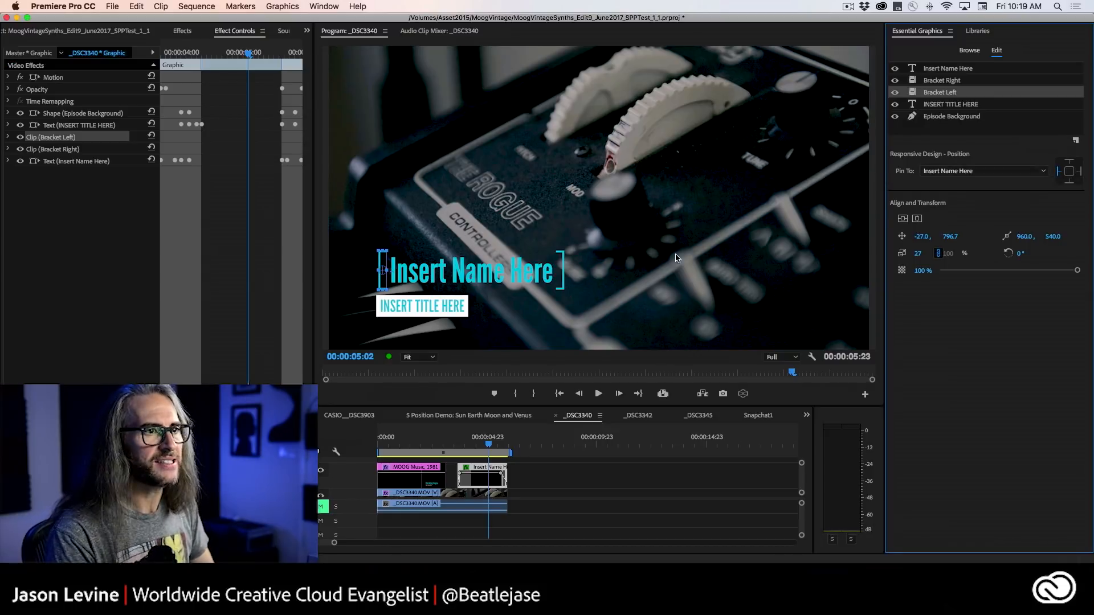
pyautogui.click(949, 69)
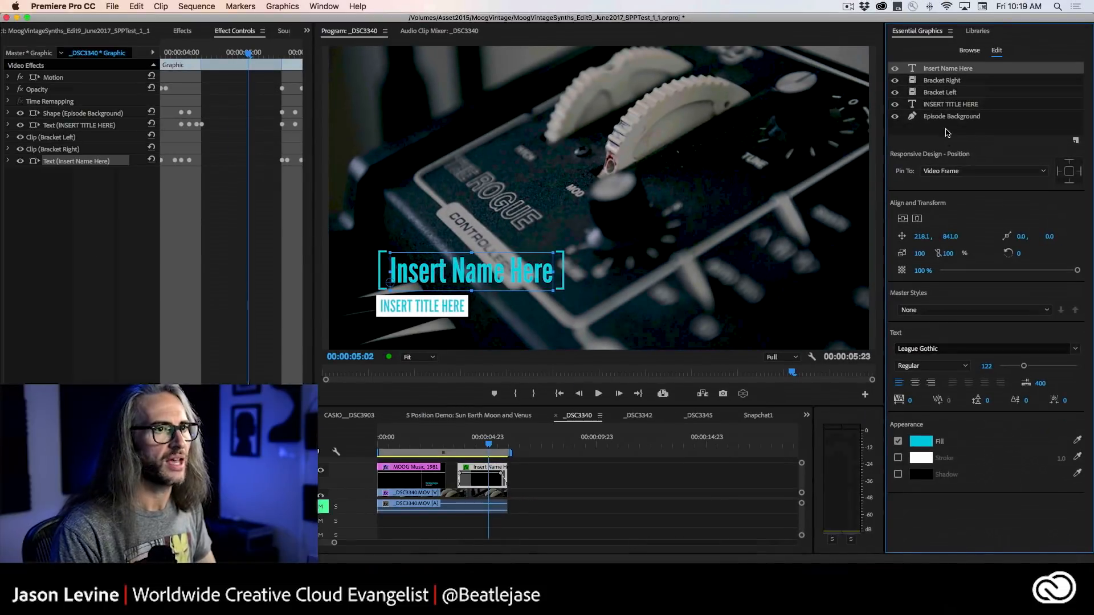
pyautogui.click(944, 81)
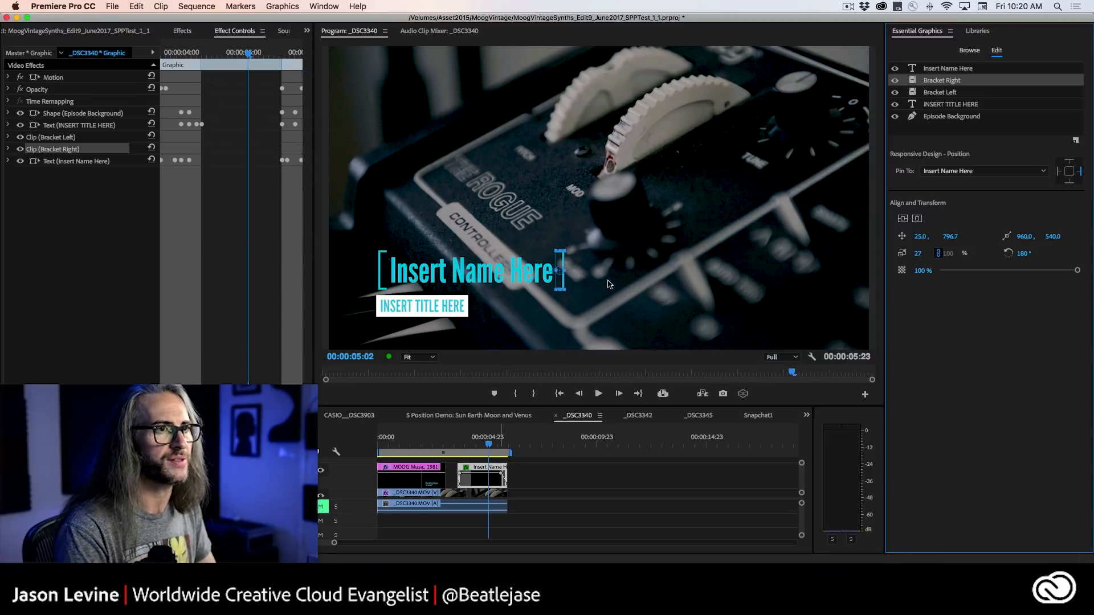
# Browse the template library and move the Insert Name Here graphic later in the _DSC3340 sequence so it ends at 00:00:13:06.
pyautogui.click(968, 50)
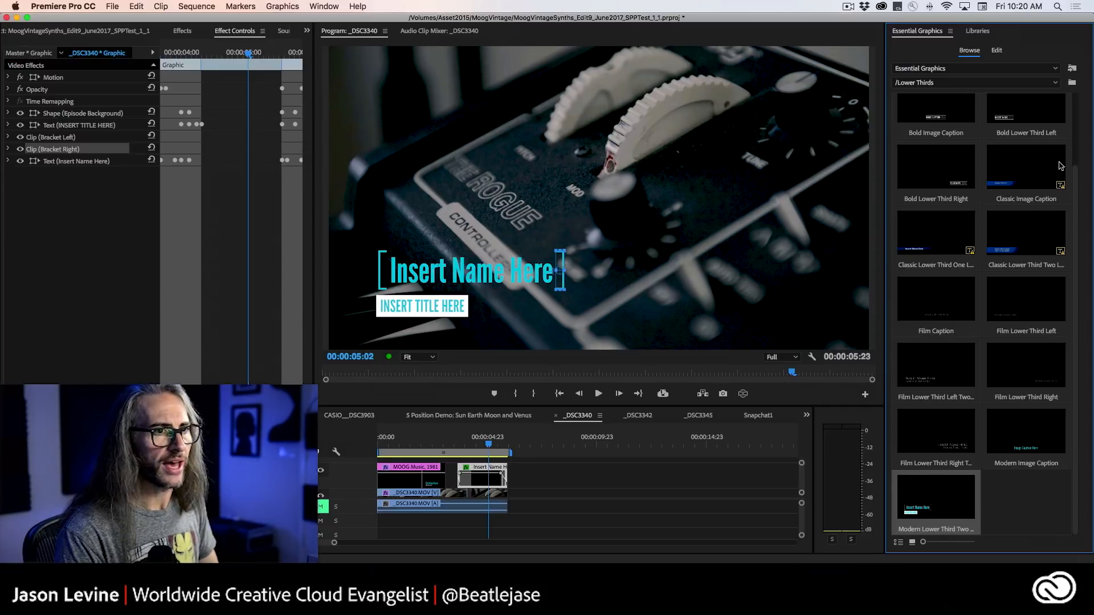
pyautogui.click(977, 31)
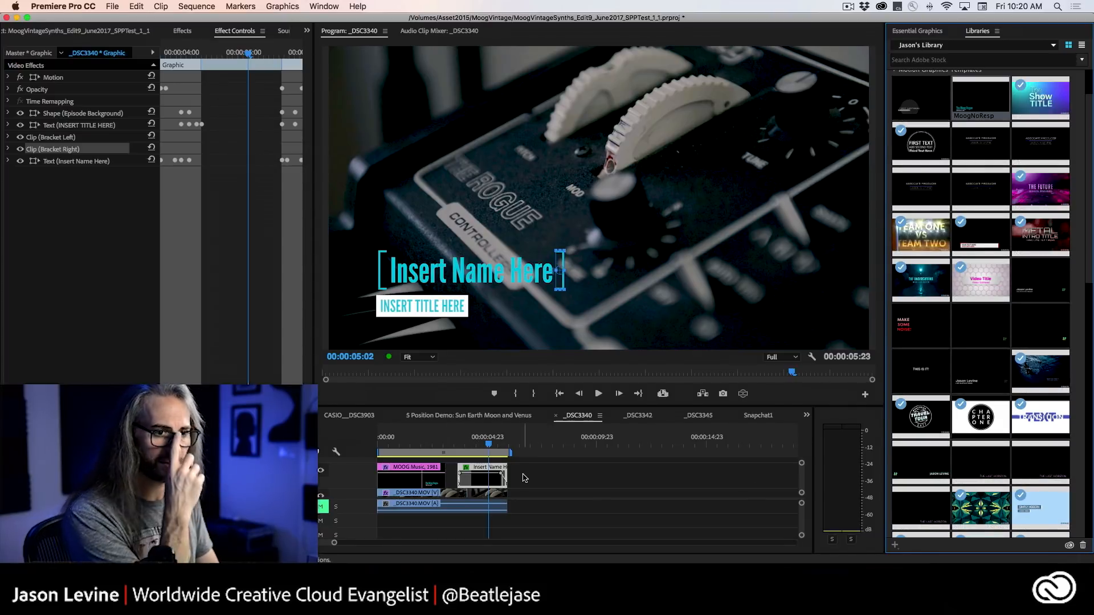
pyautogui.scroll(-4, 1082, 316)
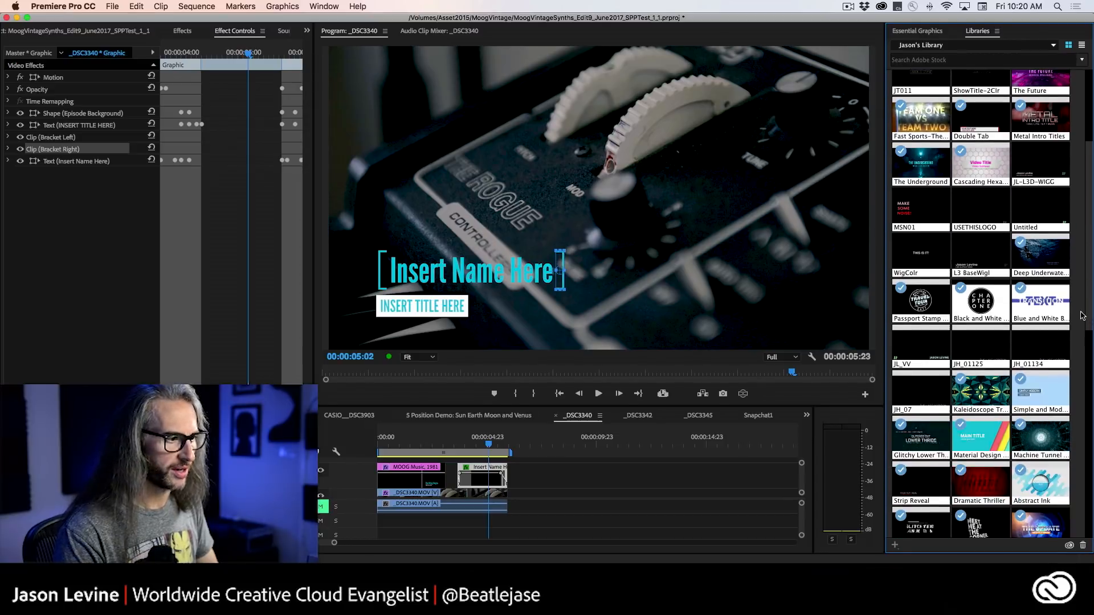
pyautogui.click(478, 478)
pyautogui.moveTo(481, 479); pyautogui.dragTo(640, 474)
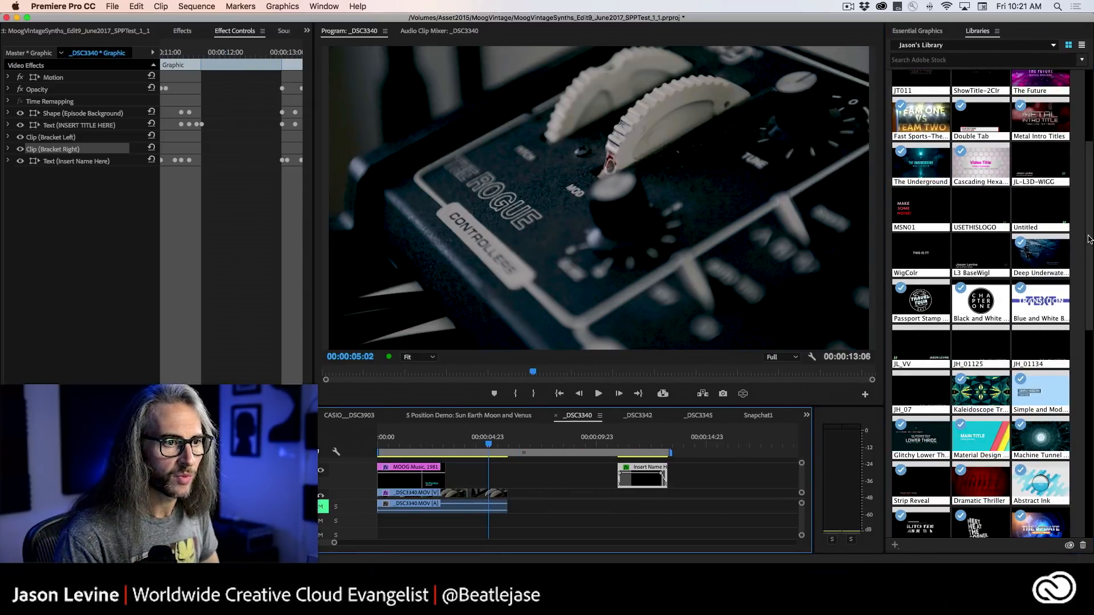
# Add the JH_07 template from the library to the _DSC3340 sequence and place it directly after the MOOG Music, 1981 graphic.
pyautogui.moveTo(1089, 240); pyautogui.dragTo(1089, 288)
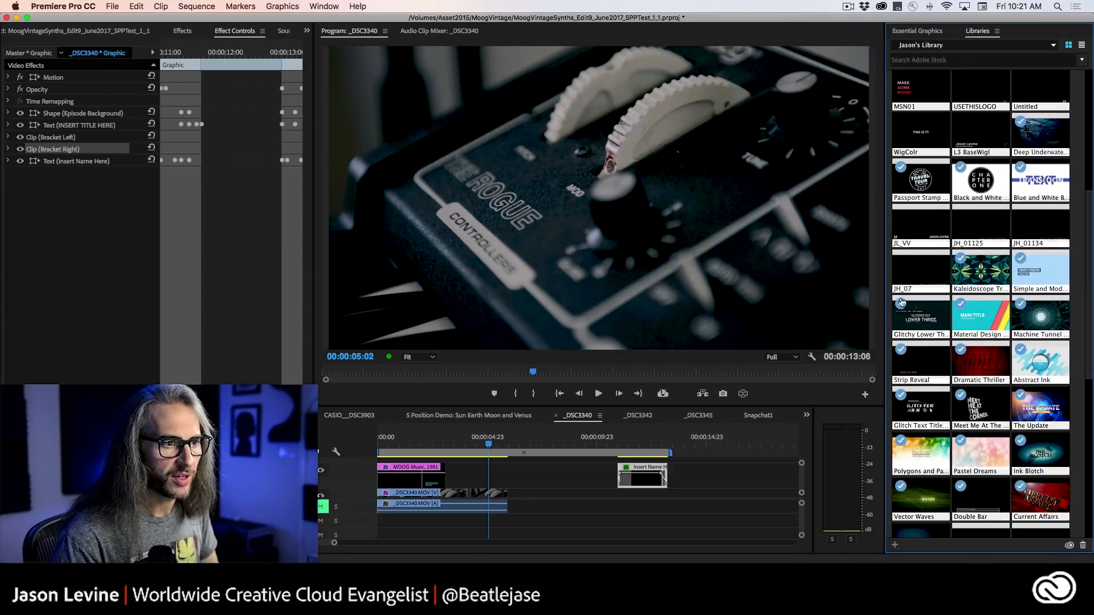
pyautogui.moveTo(911, 272); pyautogui.dragTo(526, 456)
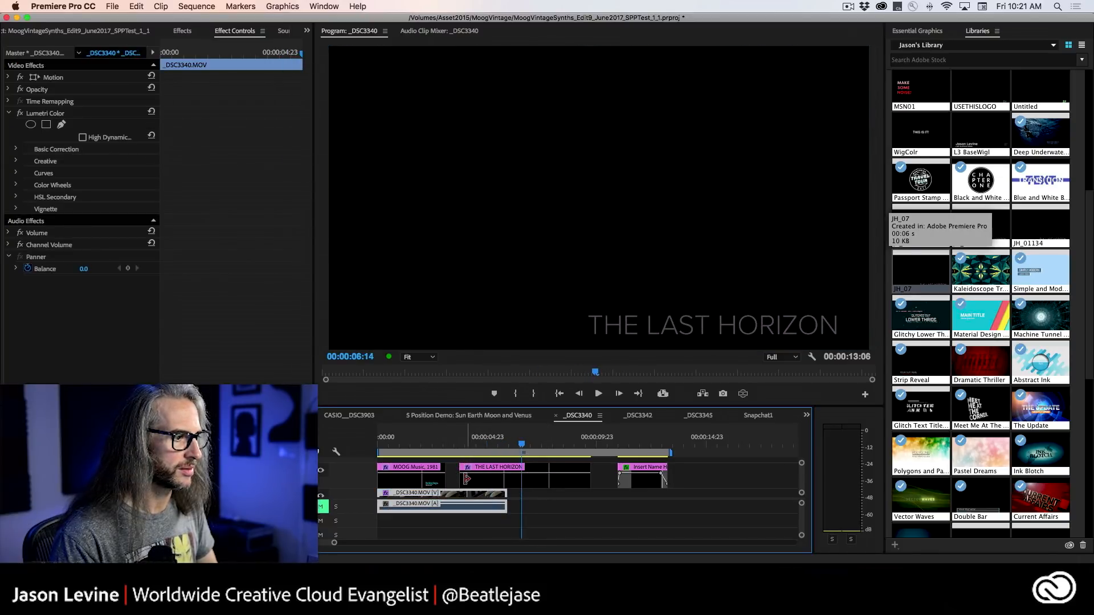
pyautogui.moveTo(464, 479)
pyautogui.mouseDown()
pyautogui.moveTo(514, 481)
pyautogui.moveTo(467, 483)
pyautogui.mouseUp()
# Move the MOOG Music, 1981 graphic to end at 00:00:17:08, and shift THE LAST HORIZON graphic earlier to end with the video clip.
pyautogui.click(409, 481)
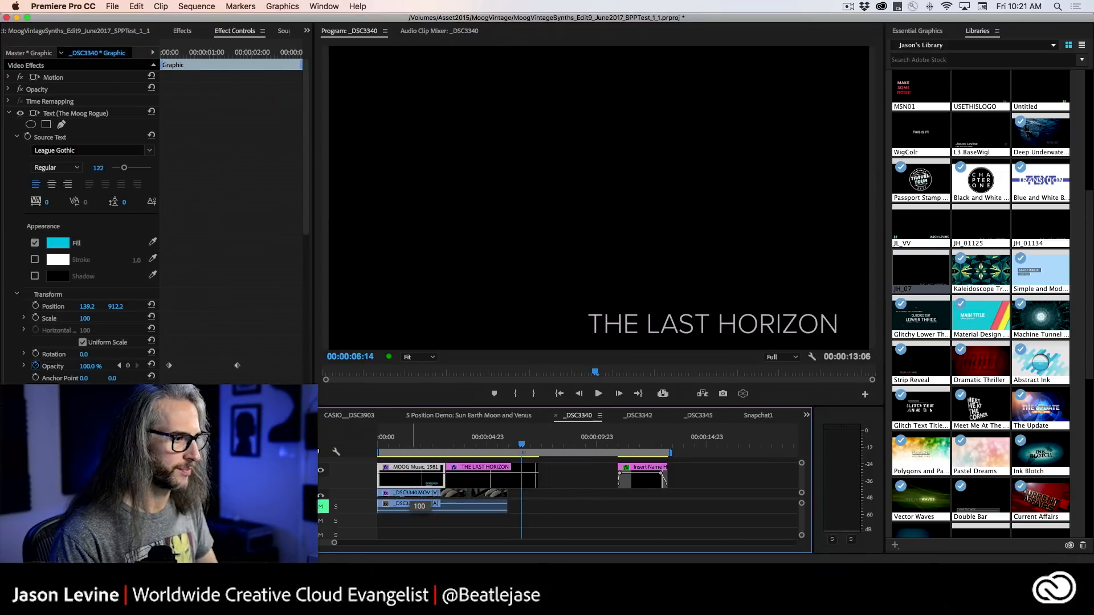
pyautogui.moveTo(405, 479); pyautogui.dragTo(727, 481)
pyautogui.click(491, 478)
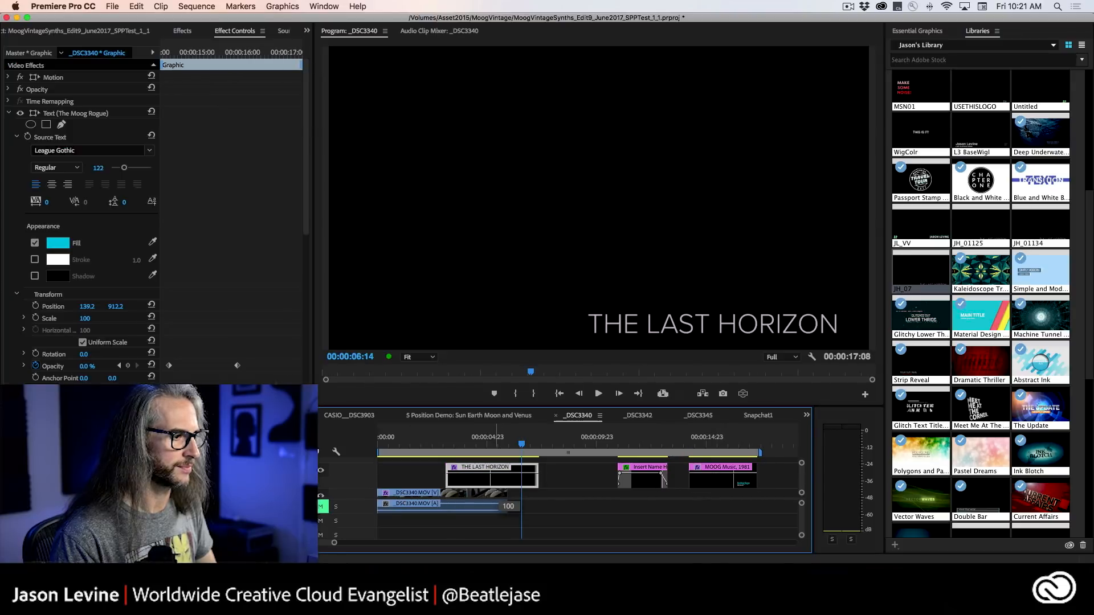
pyautogui.moveTo(491, 479); pyautogui.dragTo(455, 477)
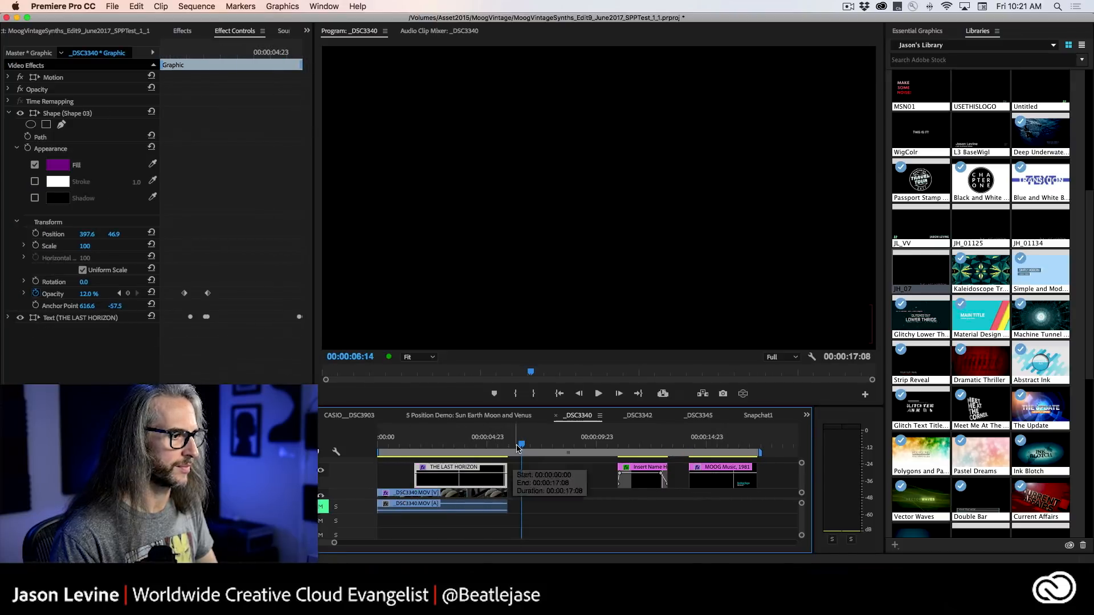
# Play back the intro animation of THE LAST HORIZON graphic over the video clip.
pyautogui.moveTo(517, 445); pyautogui.dragTo(436, 443)
pyautogui.press('space')
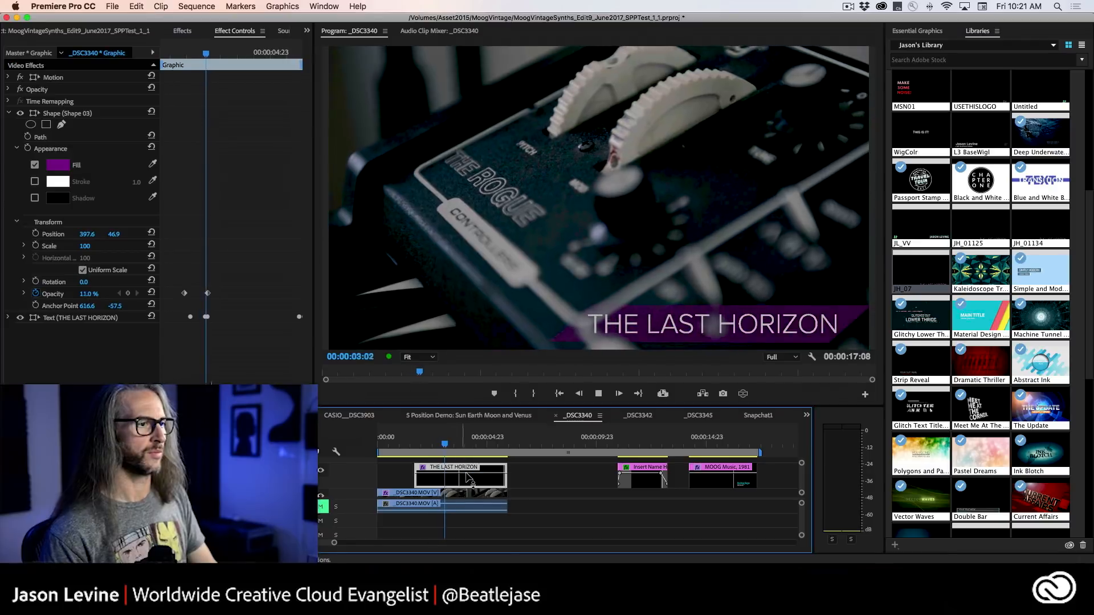
pyautogui.press('space')
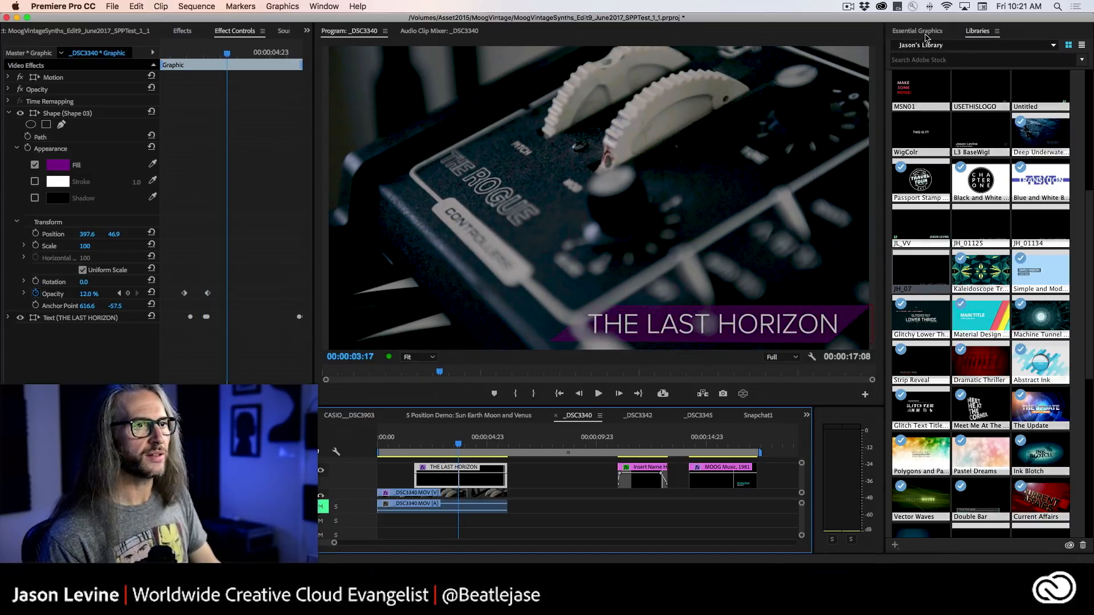
# Change THE LAST HORIZON graphic's title text to "The MOOG Rogue".
pyautogui.click(918, 31)
pyautogui.click(947, 70)
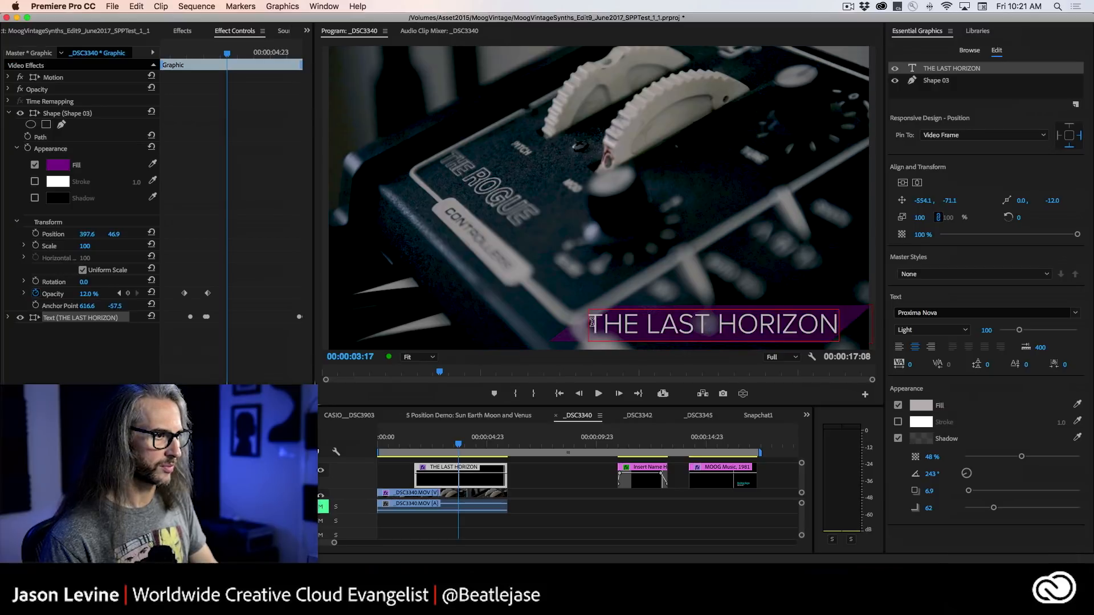
pyautogui.moveTo(588, 324); pyautogui.dragTo(839, 315)
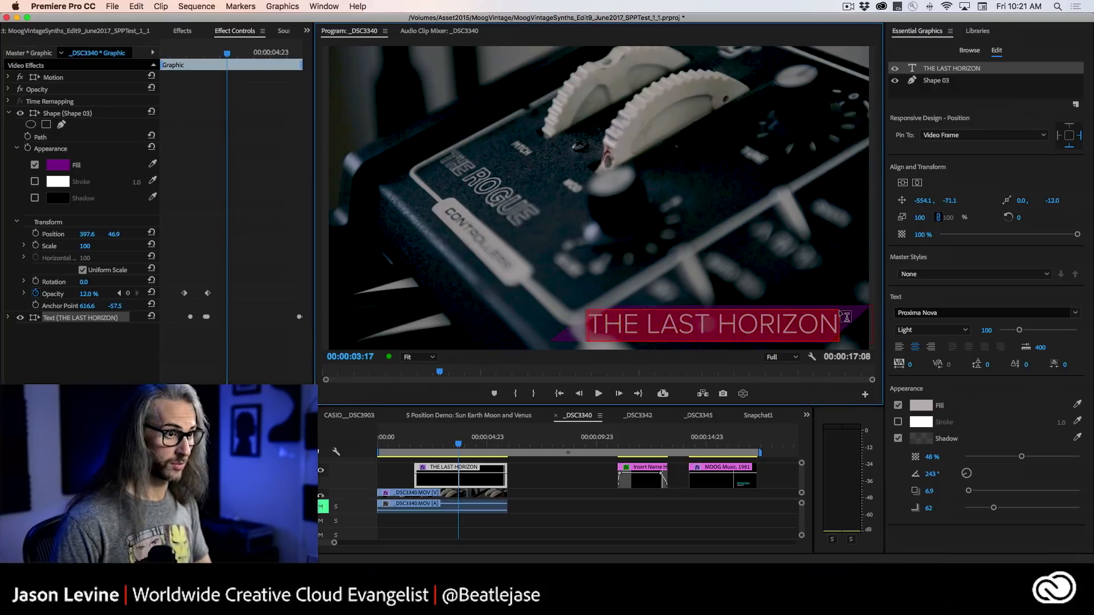
pyautogui.write('The MOOG')
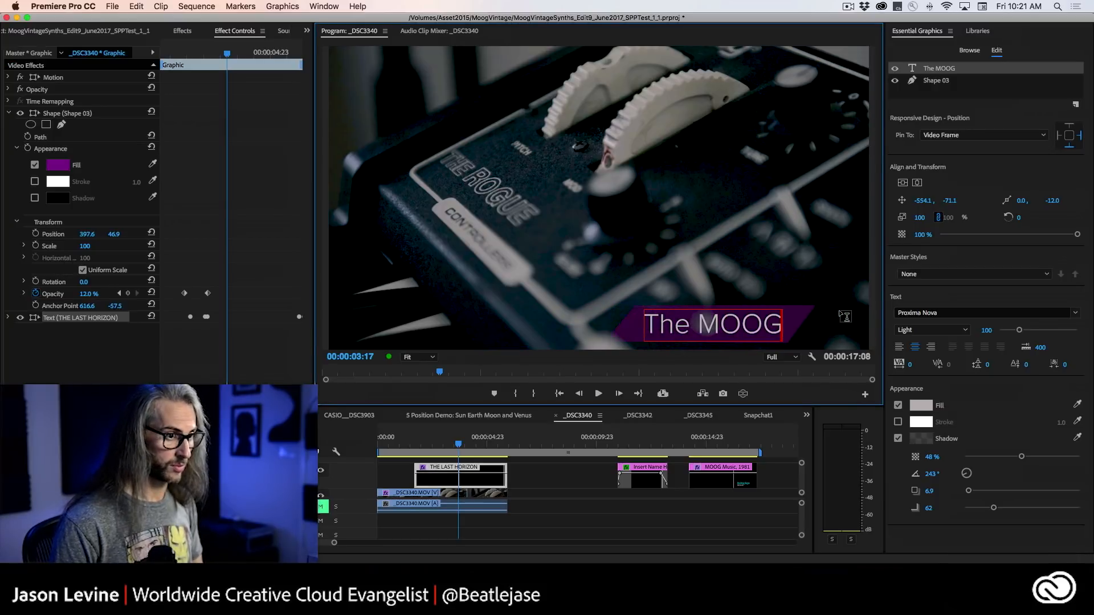
pyautogui.write(' Rogue')
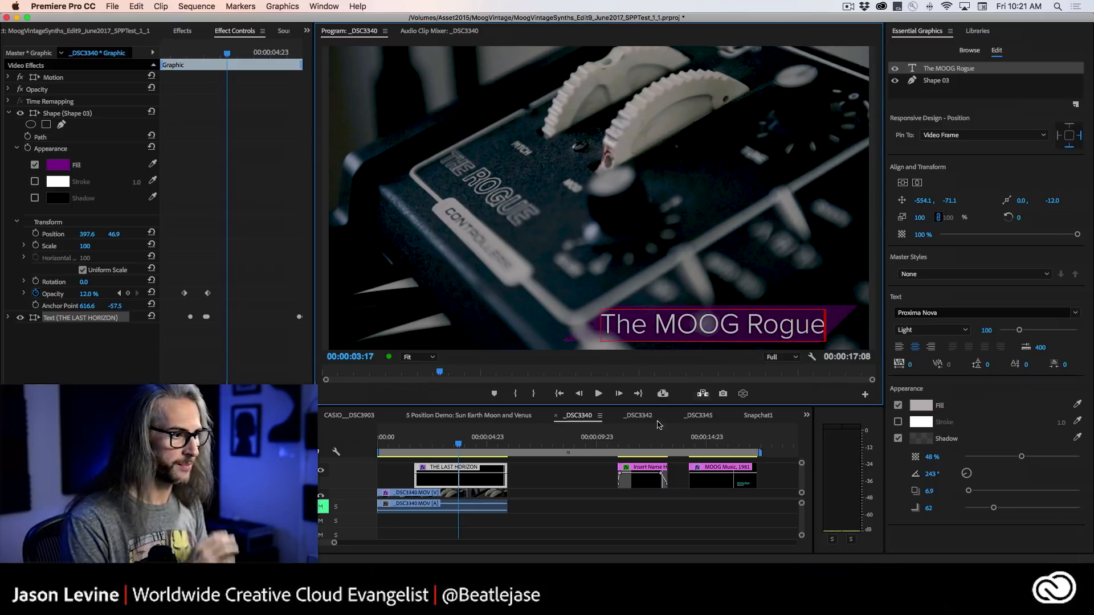
# Play back The MOOG Rogue graphic's intro twice from before its start to check the shape with the new text.
pyautogui.moveTo(458, 444); pyautogui.dragTo(400, 450)
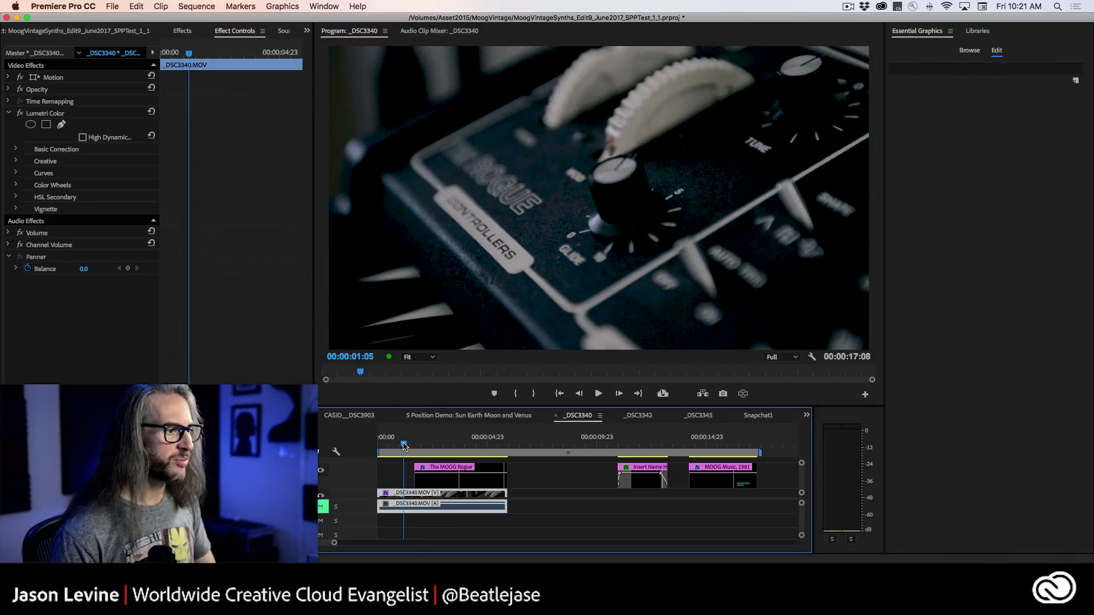
pyautogui.press('space')
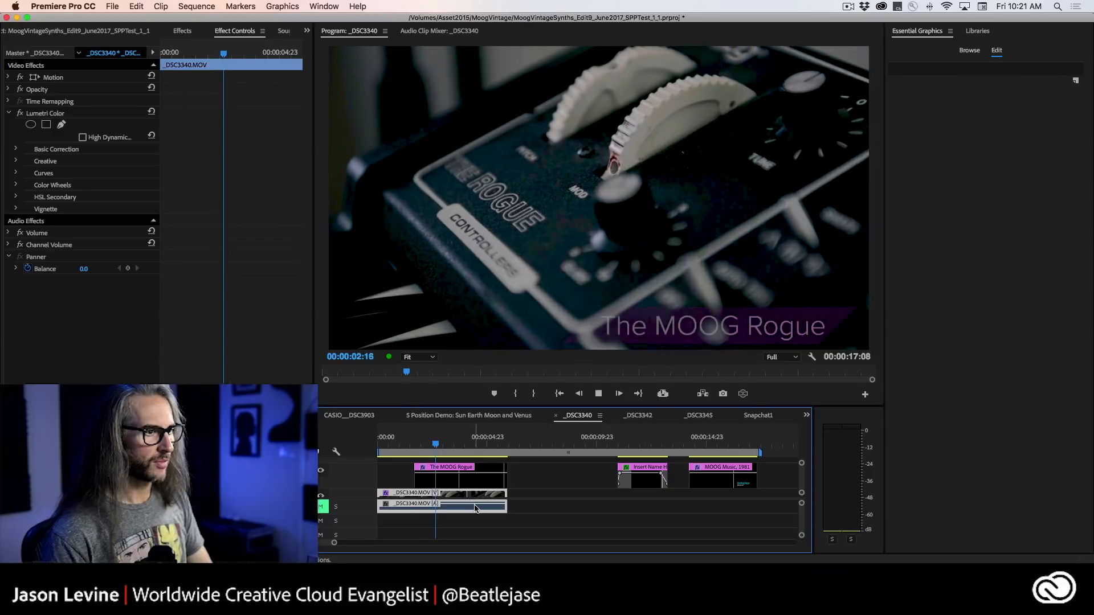
pyautogui.press('space')
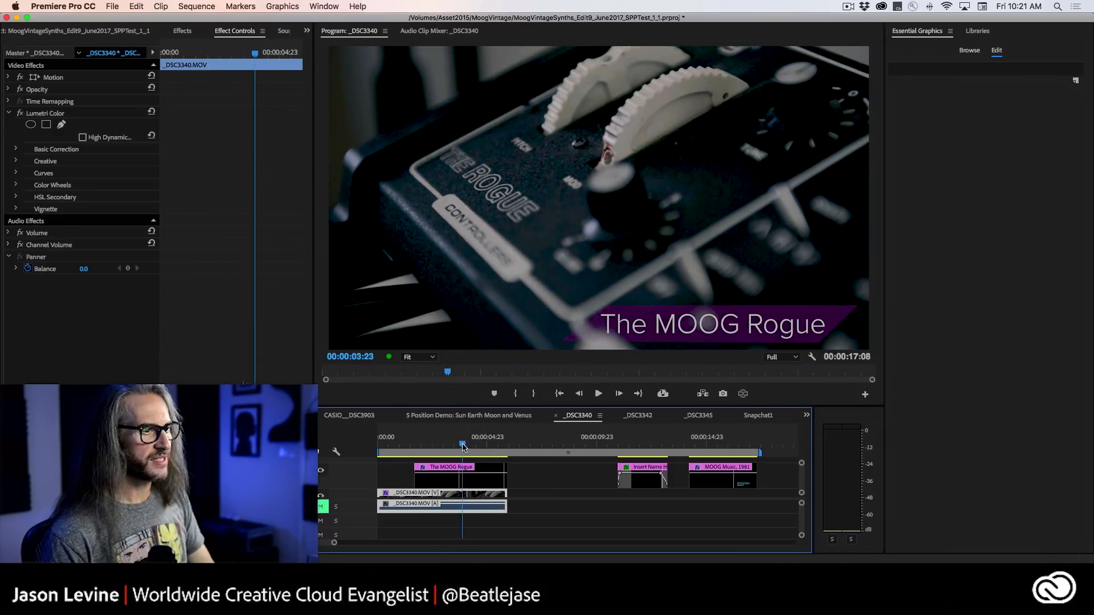
pyautogui.click(418, 448)
pyautogui.moveTo(417, 447); pyautogui.dragTo(407, 447)
pyautogui.press('space')
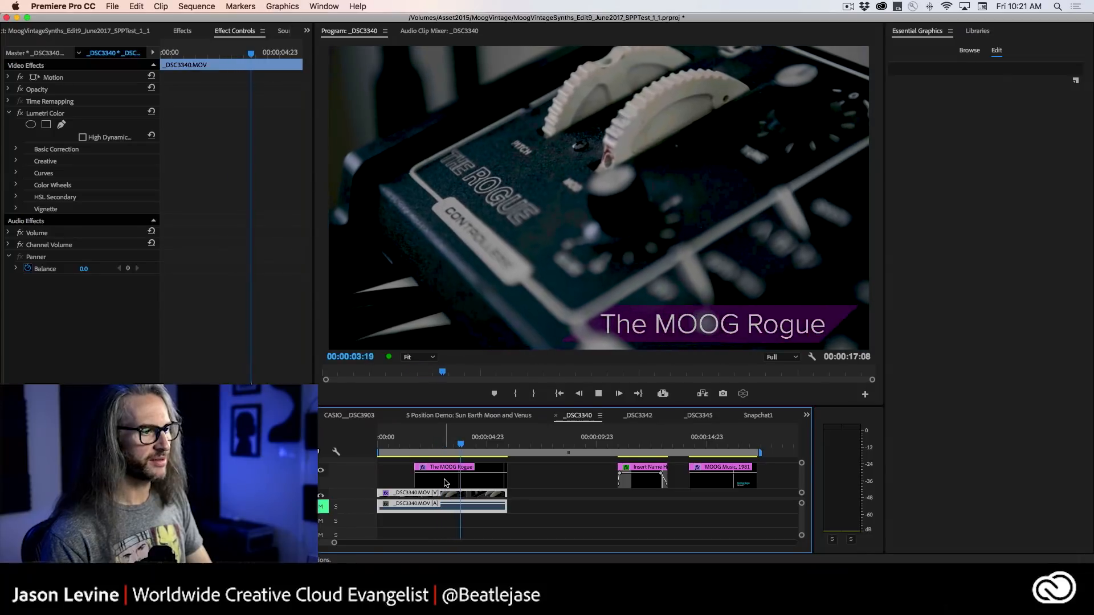
# Select The MOOG Rogue graphic and examine the pinning of its Shape 03 and text layers.
pyautogui.click(445, 484)
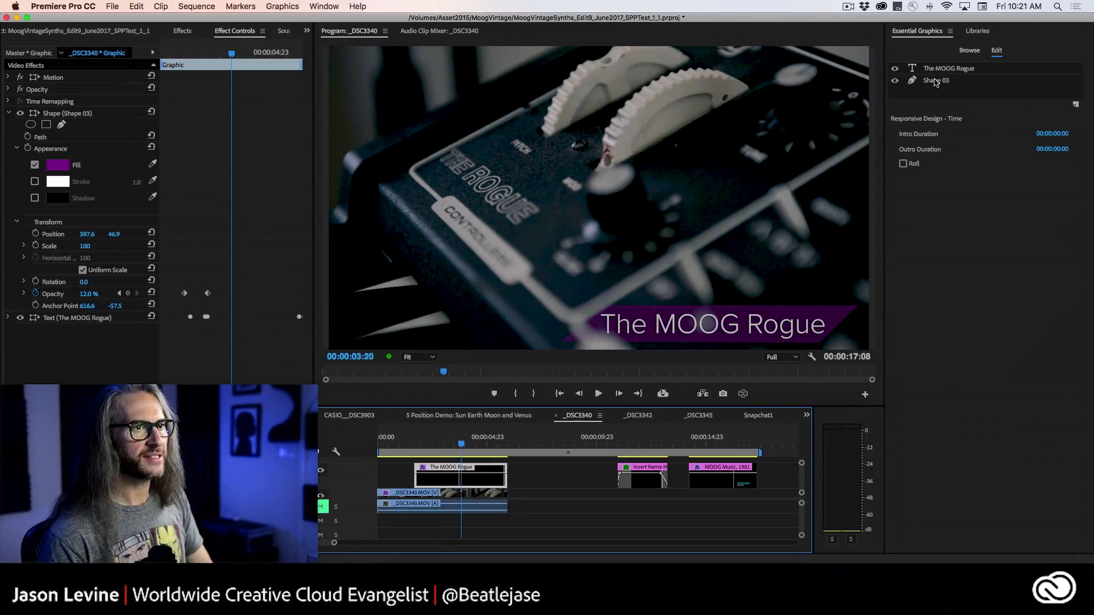
pyautogui.click(943, 80)
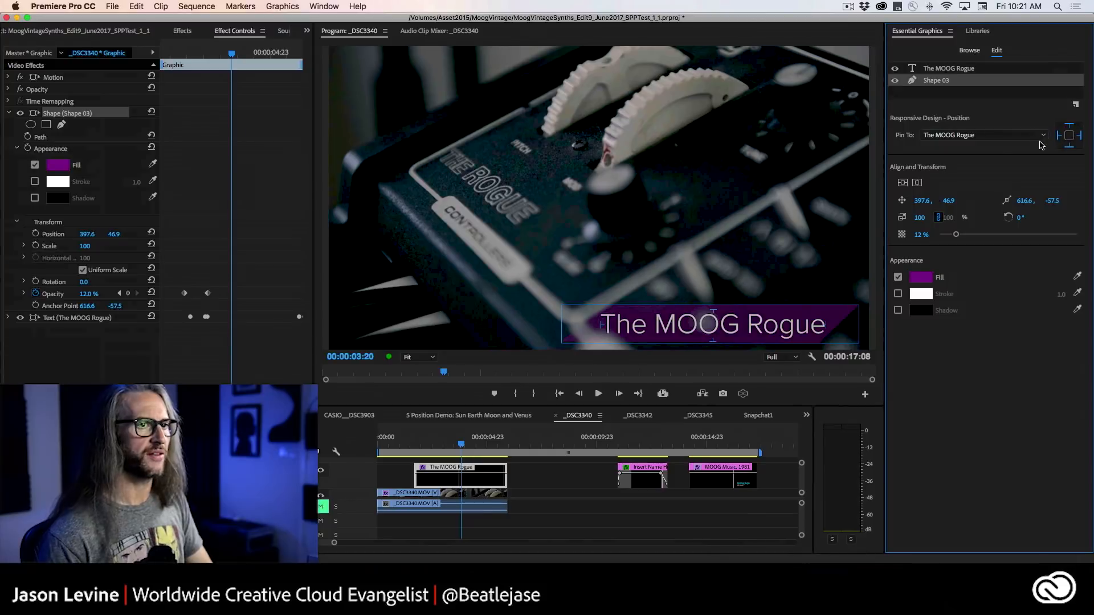
pyautogui.click(958, 69)
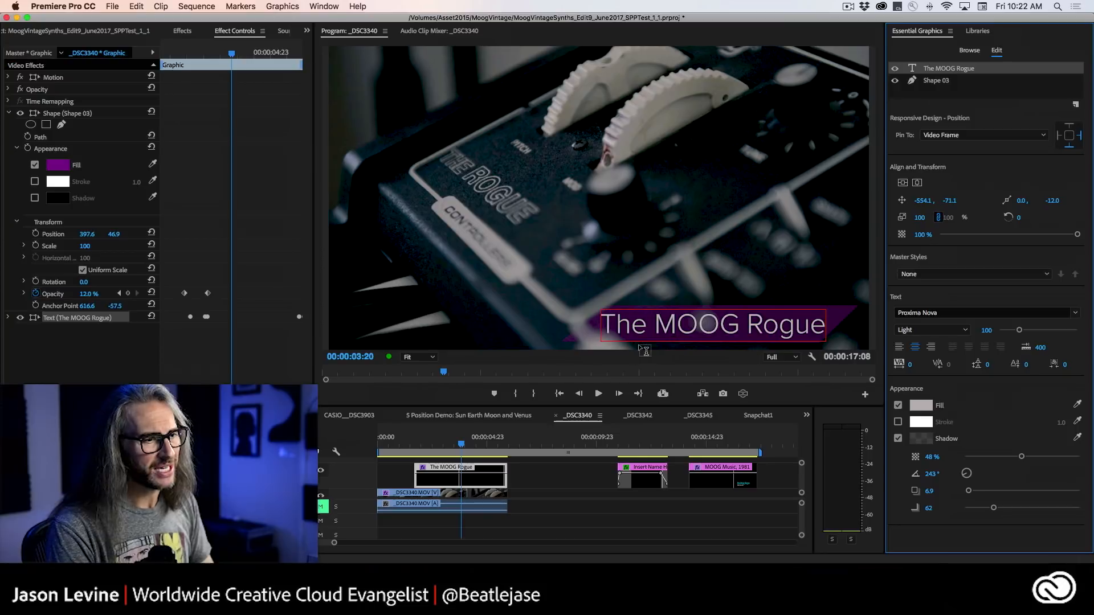
# Delete the MOOG Music, 1981 graphic from the vertical Snapchat1 sequence.
pyautogui.click(753, 421)
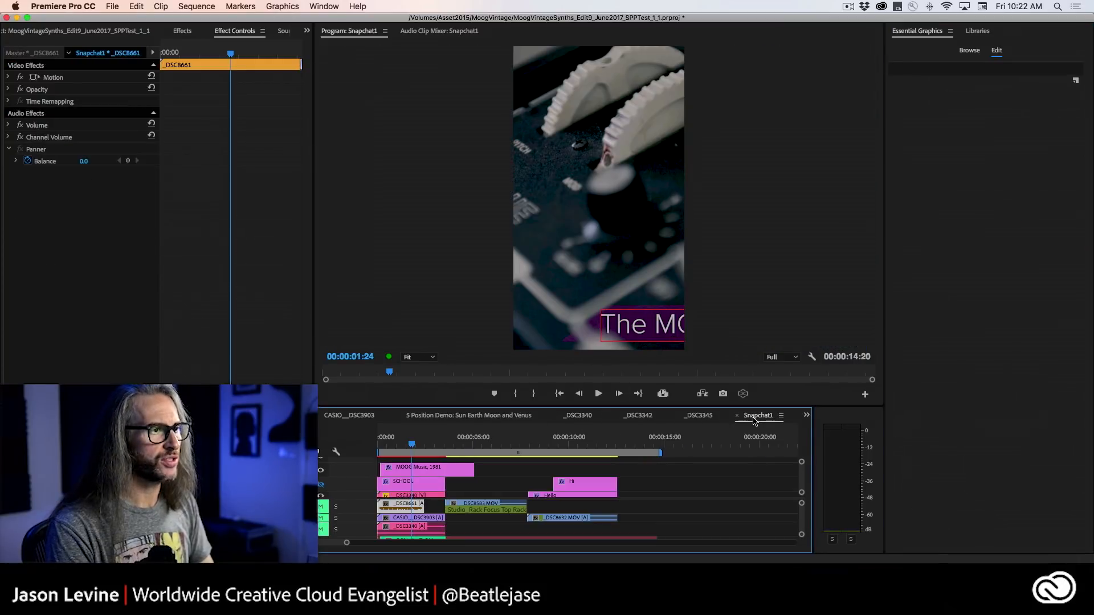
pyautogui.click(407, 469)
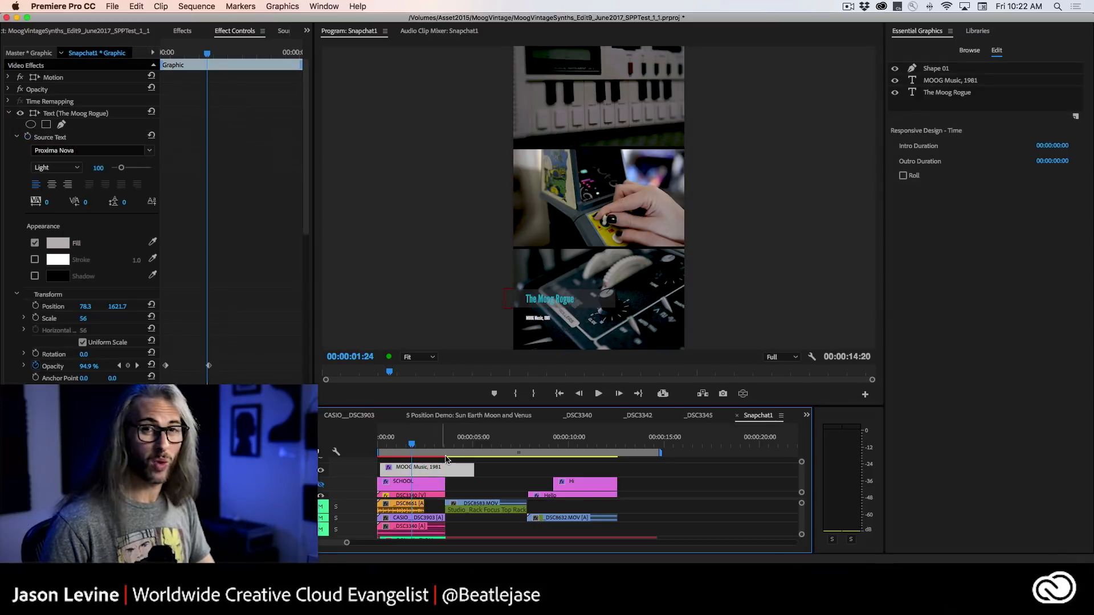
pyautogui.press('Delete')
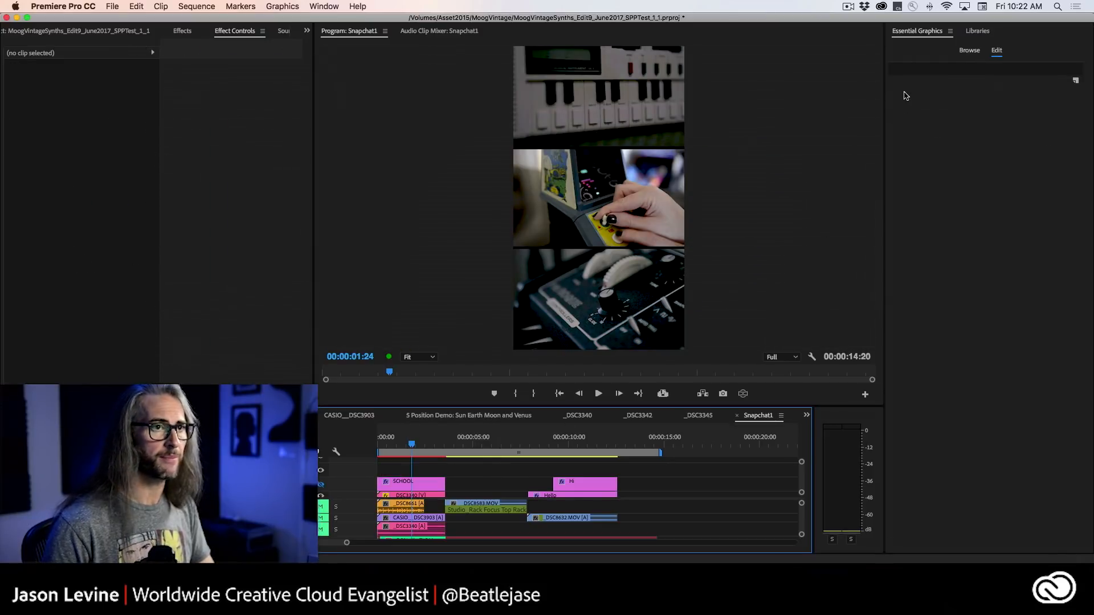
# Add the JH_07 template at the start of the Snapchat1 sequence with the title "The MOOG Rogue", and scrub through it.
pyautogui.click(975, 32)
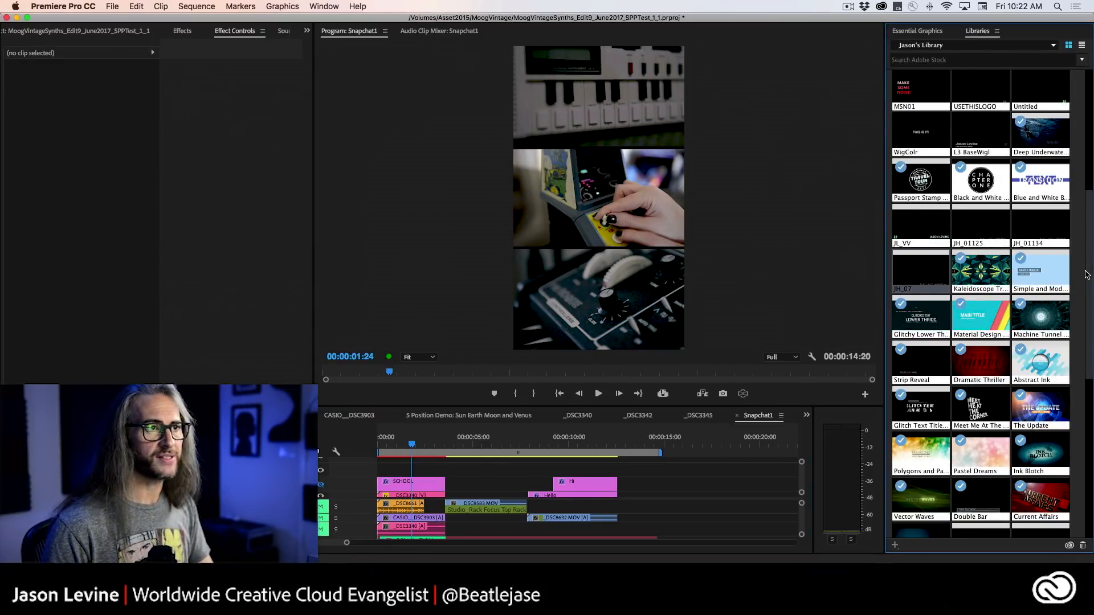
pyautogui.scroll(-3, 1091, 287)
pyautogui.moveTo(1090, 286); pyautogui.dragTo(1090, 301)
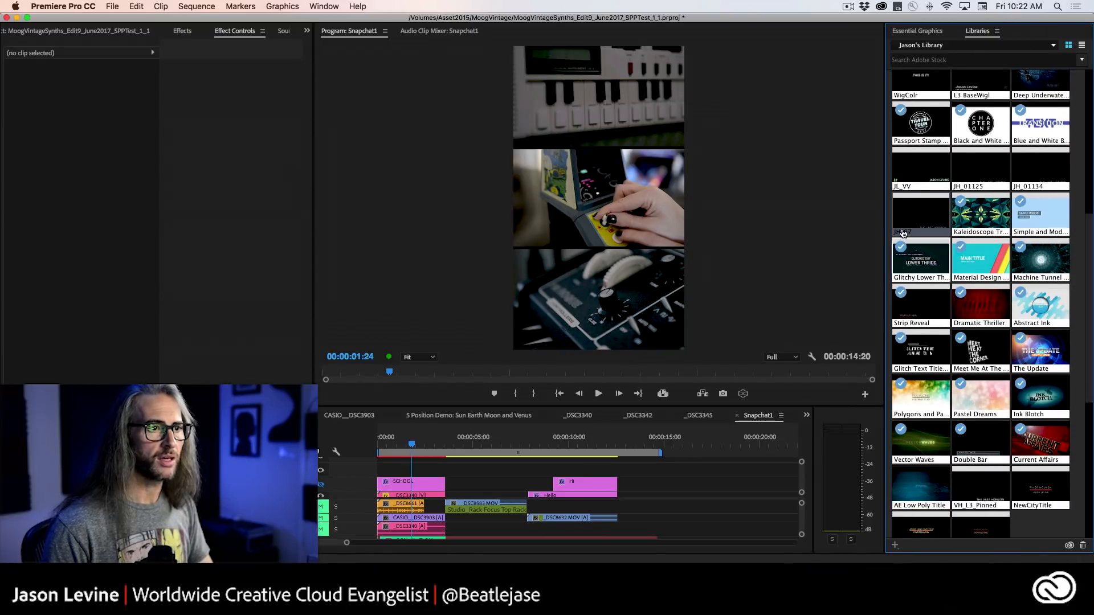
pyautogui.moveTo(658, 382); pyautogui.dragTo(434, 452)
pyautogui.click(407, 446)
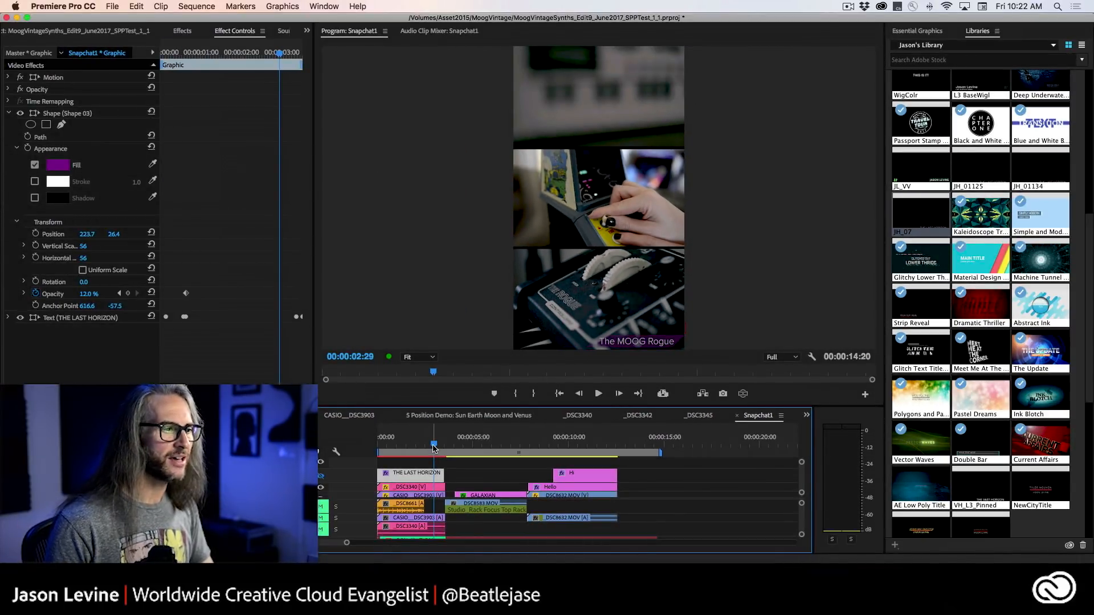
pyautogui.moveTo(434, 448)
pyautogui.mouseDown()
pyautogui.moveTo(419, 450)
pyautogui.moveTo(439, 450)
pyautogui.mouseUp()
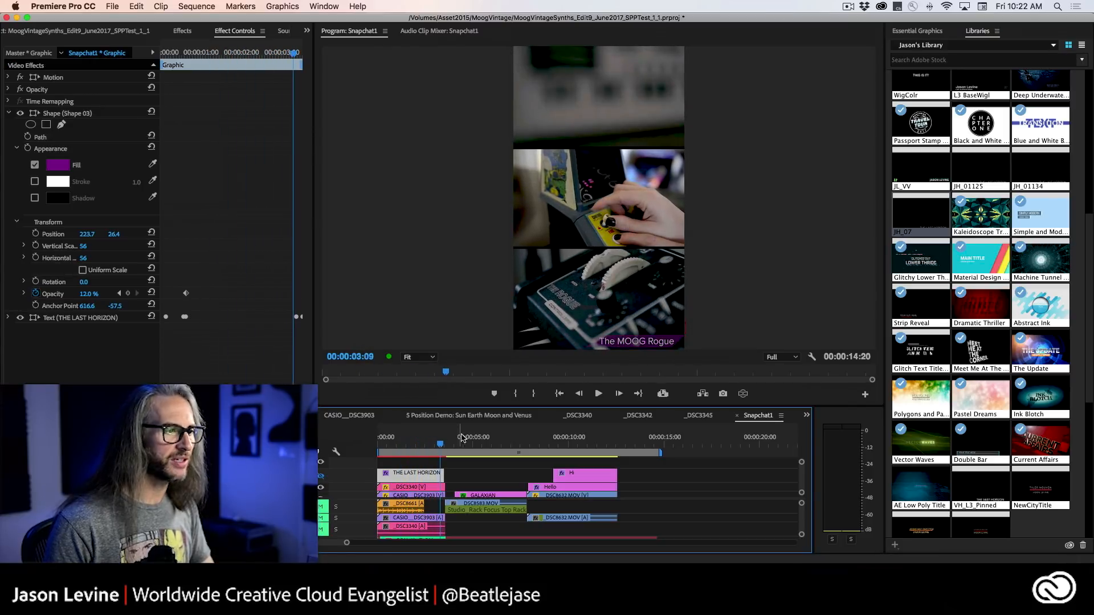
# Delete The MOOG Rogue graphic from the _DSC3340 sequence and set the sequence's frame size to 1080 by 1080, accepting deletion of its previews.
pyautogui.click(576, 415)
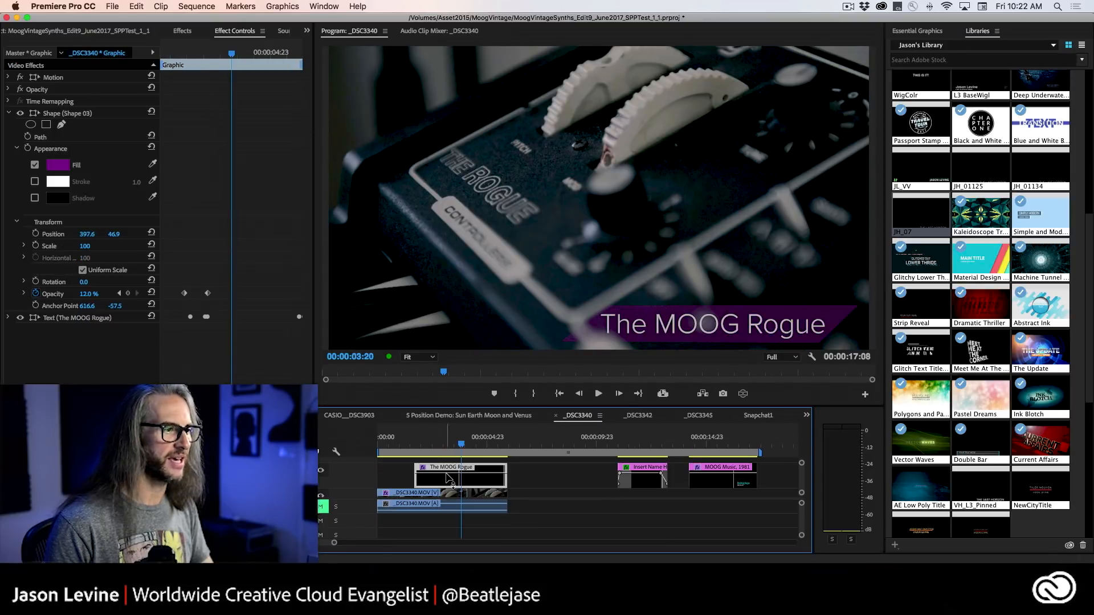
pyautogui.press('Delete')
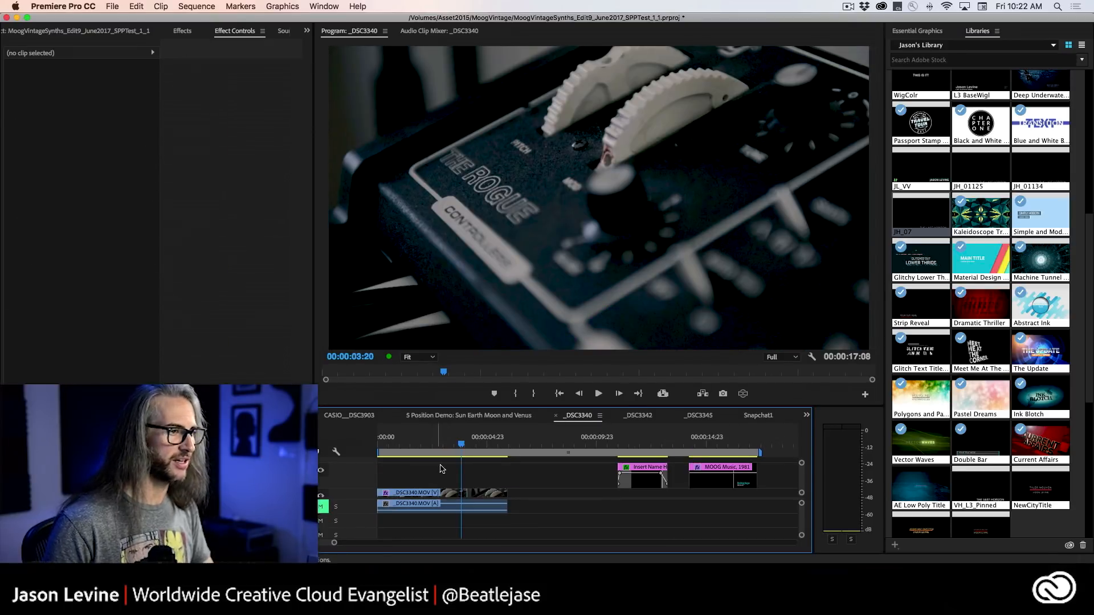
pyautogui.click(194, 4)
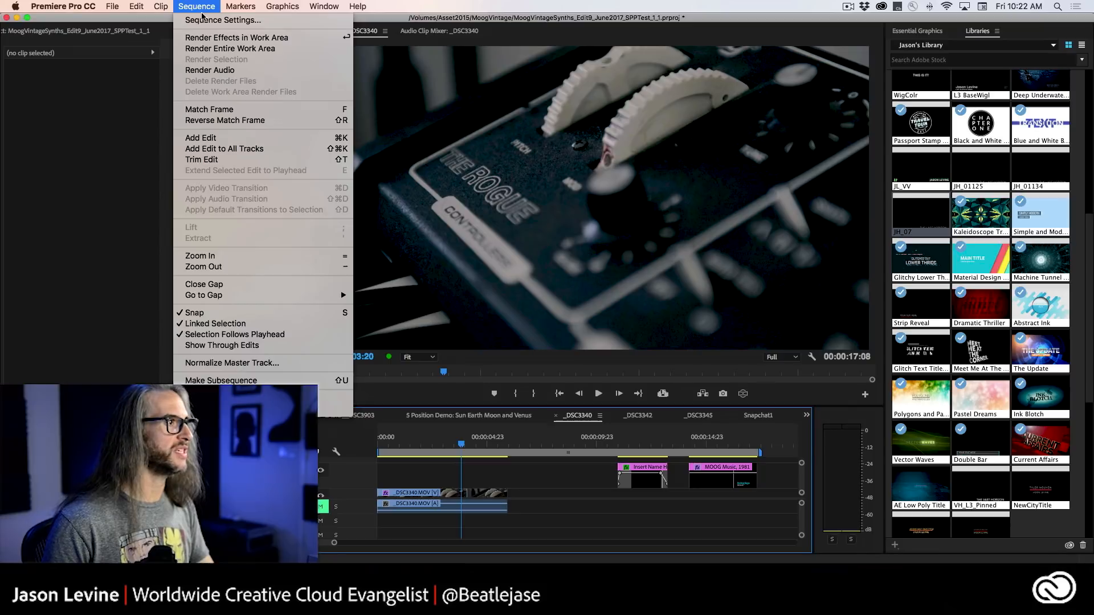
pyautogui.click(205, 20)
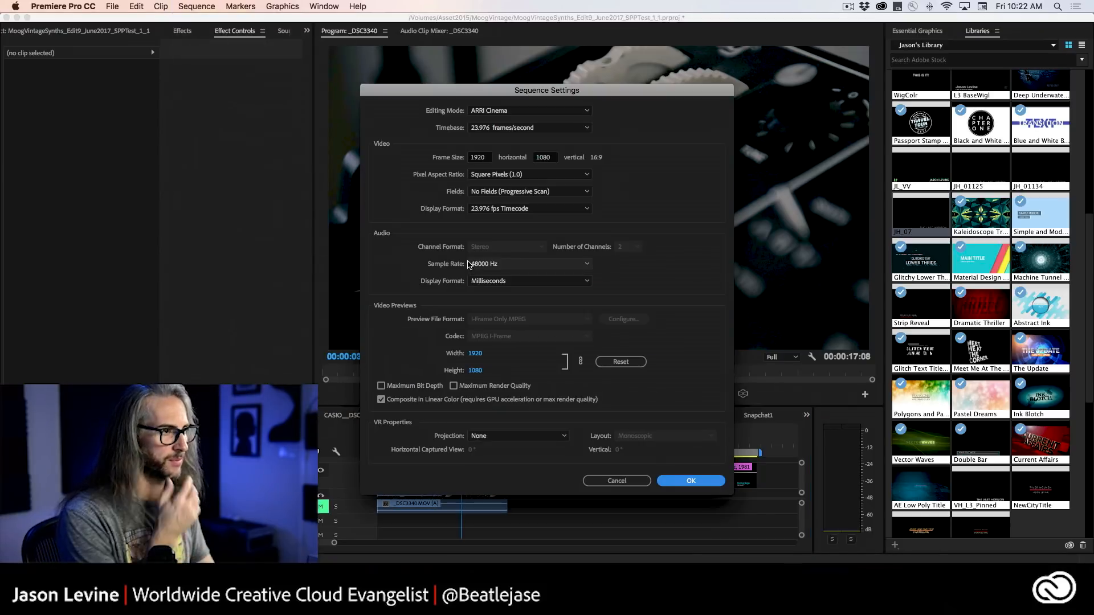
pyautogui.click(480, 158)
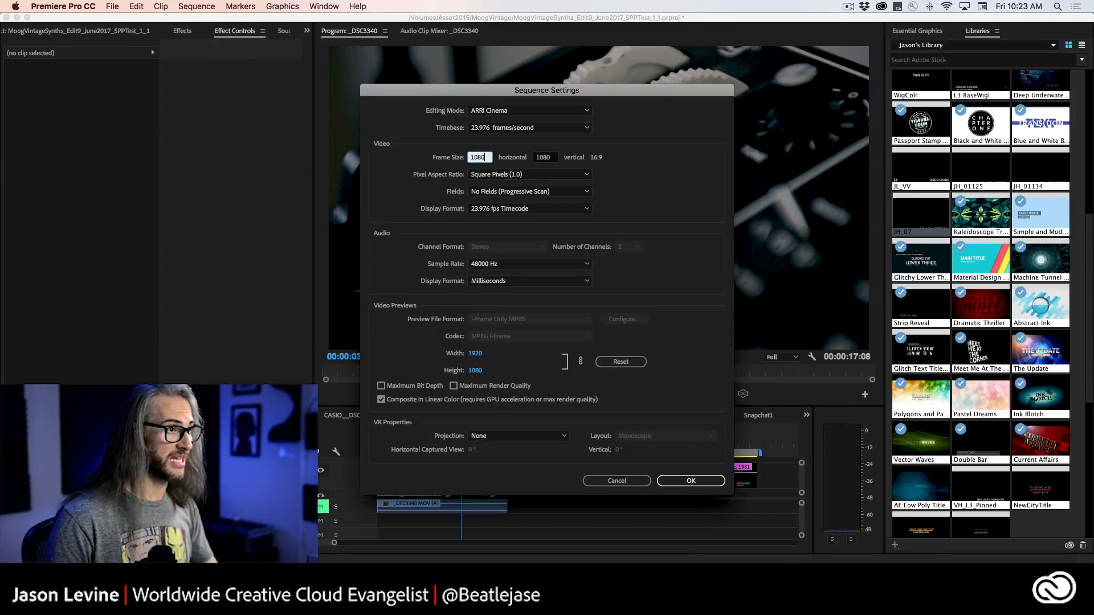
pyautogui.click(693, 481)
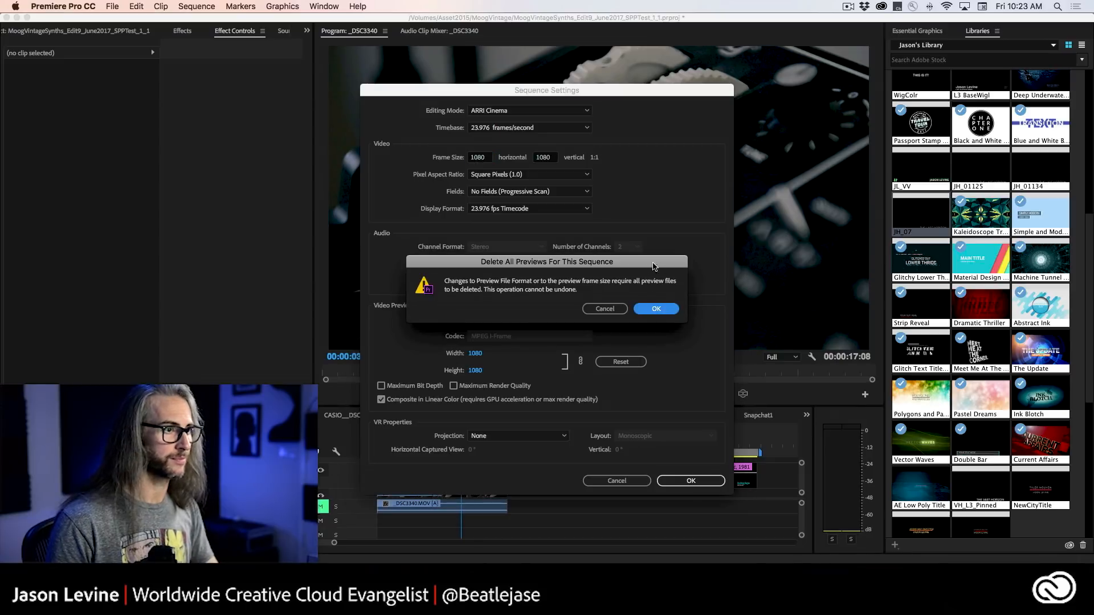
pyautogui.click(656, 309)
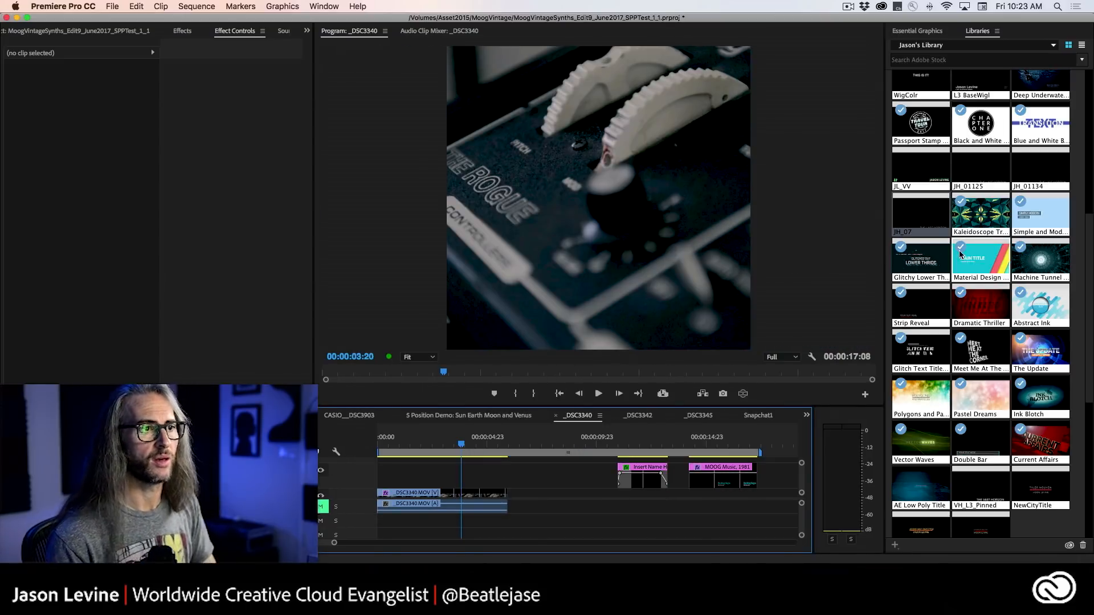
# Add the JH_07 template at the start of the square _DSC3340 sequence above the footage and play back its animation.
pyautogui.moveTo(920, 215); pyautogui.dragTo(365, 476)
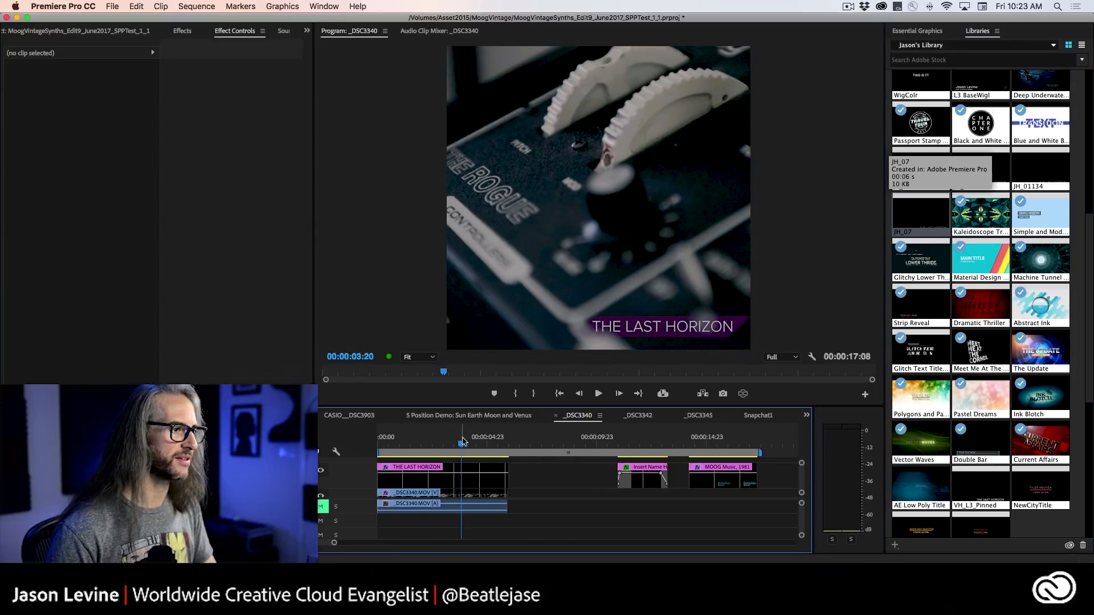
pyautogui.moveTo(462, 441); pyautogui.dragTo(406, 446)
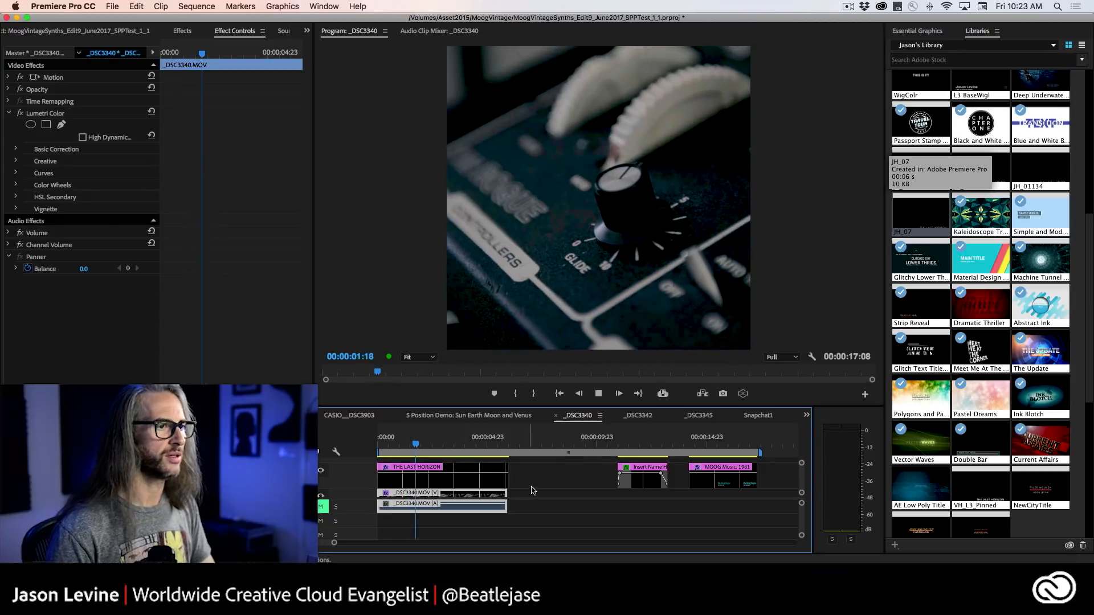
pyautogui.press('space')
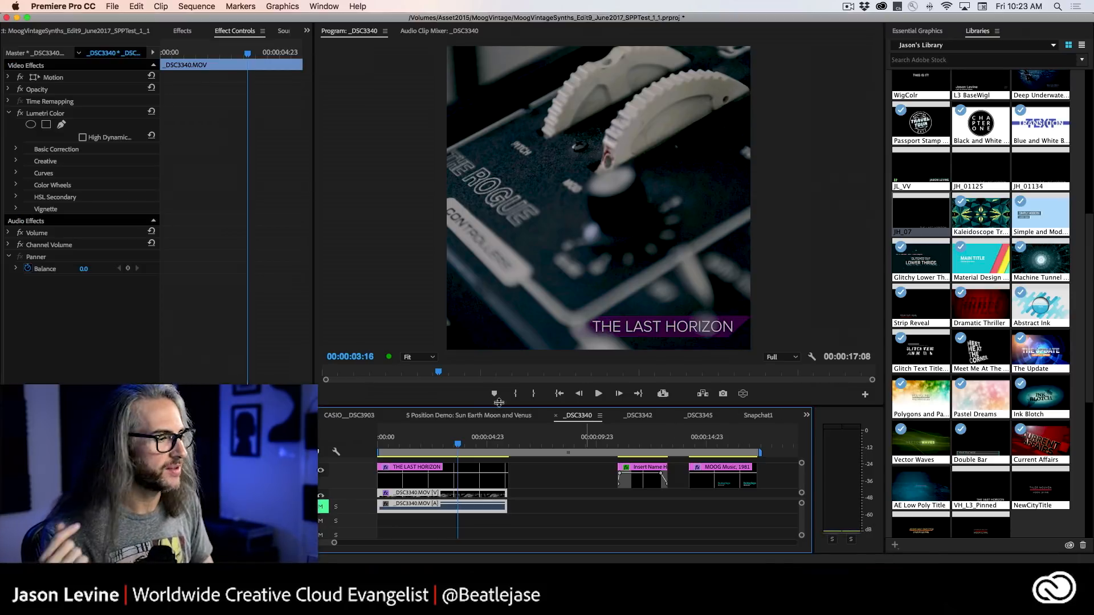
# Open the 5 Position Demo: Sun Earth Moon and Venus sequence, show the Solar System graphic's layers, and play back its orbit animation.
pyautogui.click(467, 416)
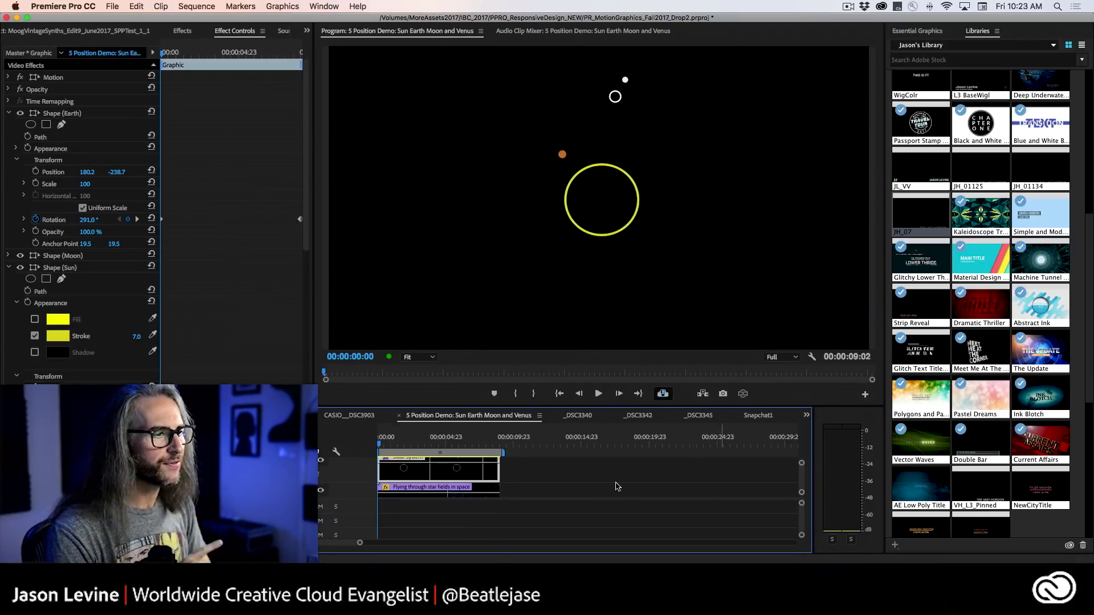
pyautogui.scroll(2, 516, 487)
pyautogui.scroll(-2, 515, 487)
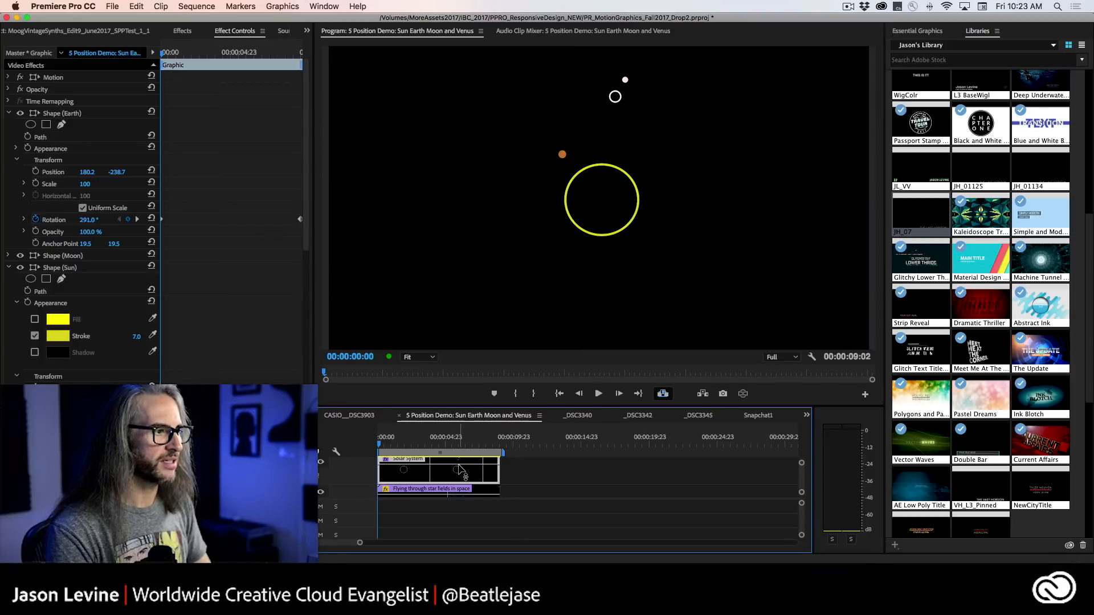
pyautogui.click(909, 31)
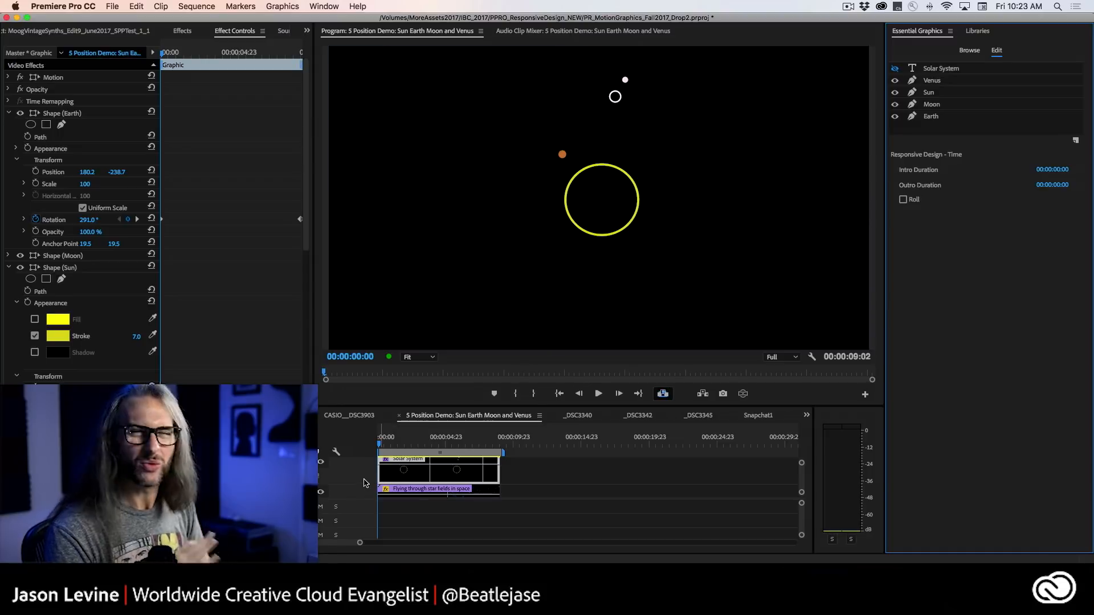
pyautogui.moveTo(343, 499); pyautogui.dragTo(341, 512)
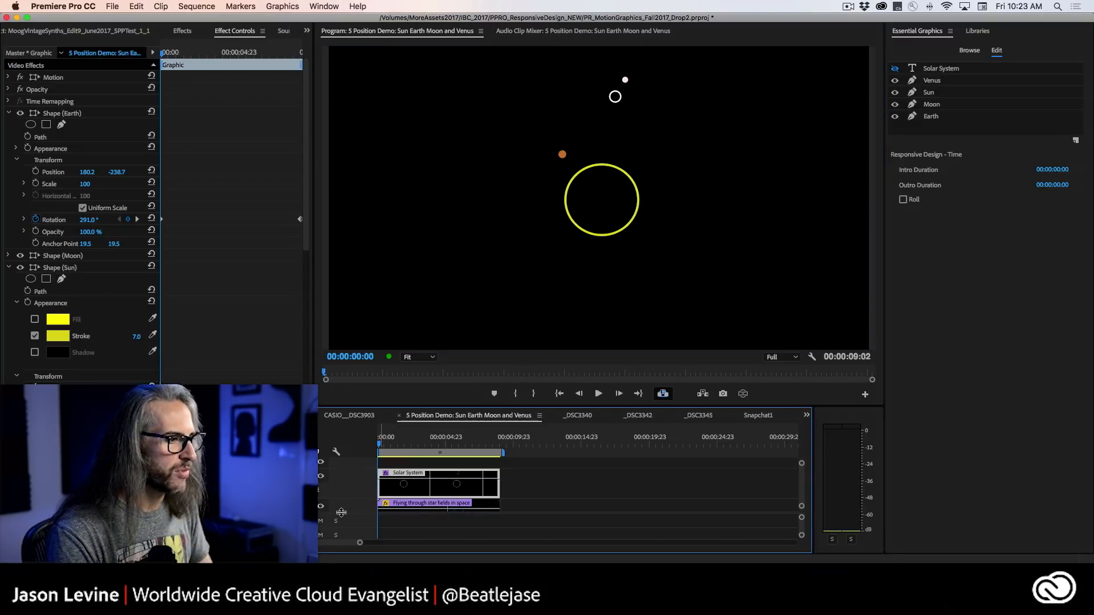
pyautogui.press('space')
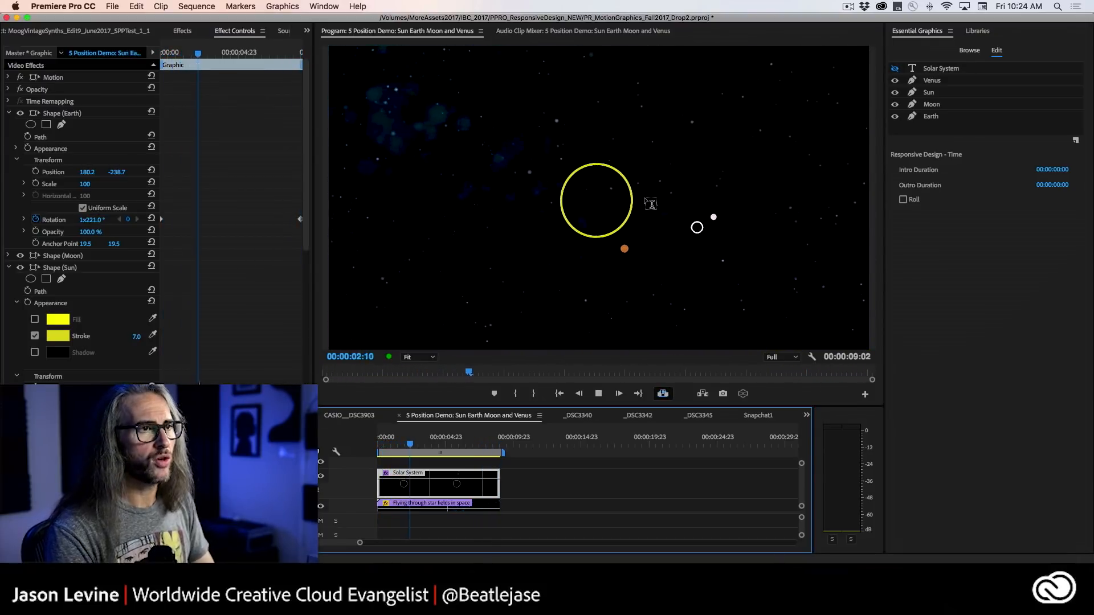
pyautogui.press('space')
# Change the Earth layer's stroke colour to blue and play the Solar System animation from the start.
pyautogui.click(940, 117)
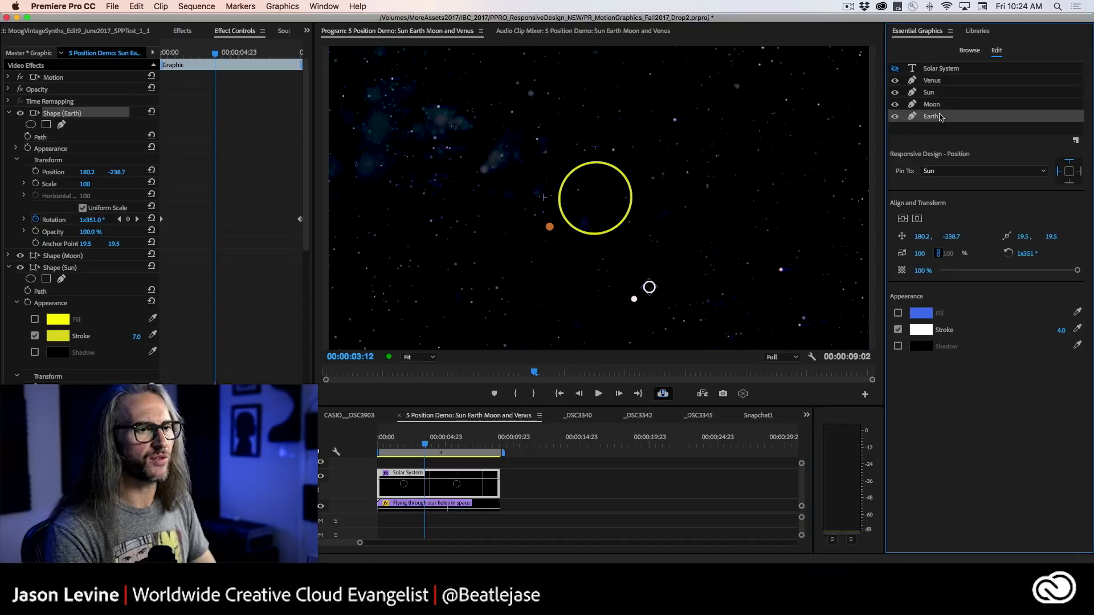
pyautogui.click(921, 330)
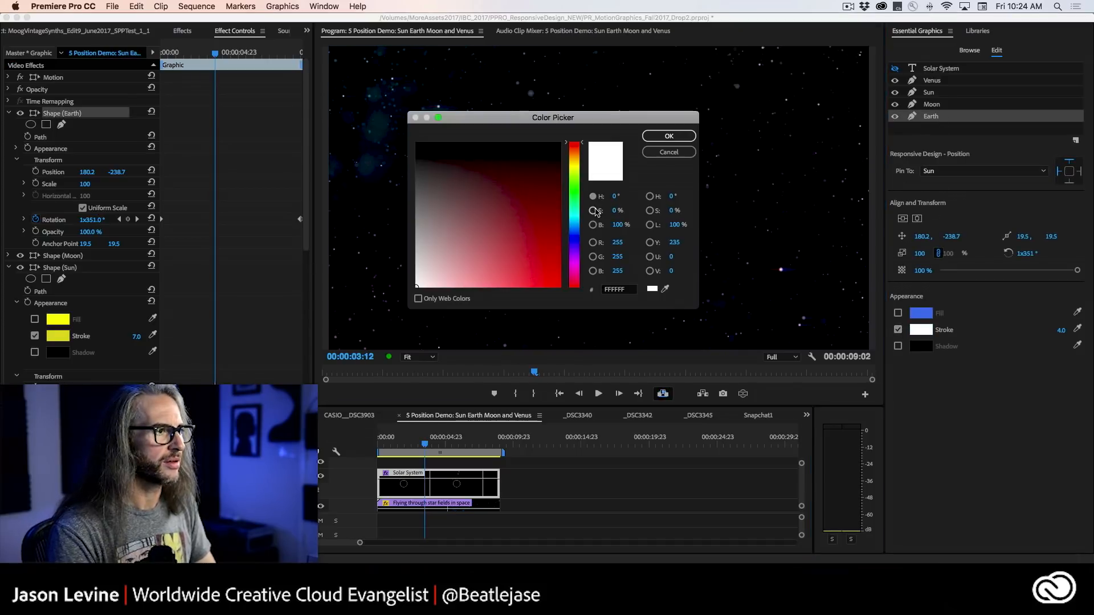
pyautogui.click(573, 239)
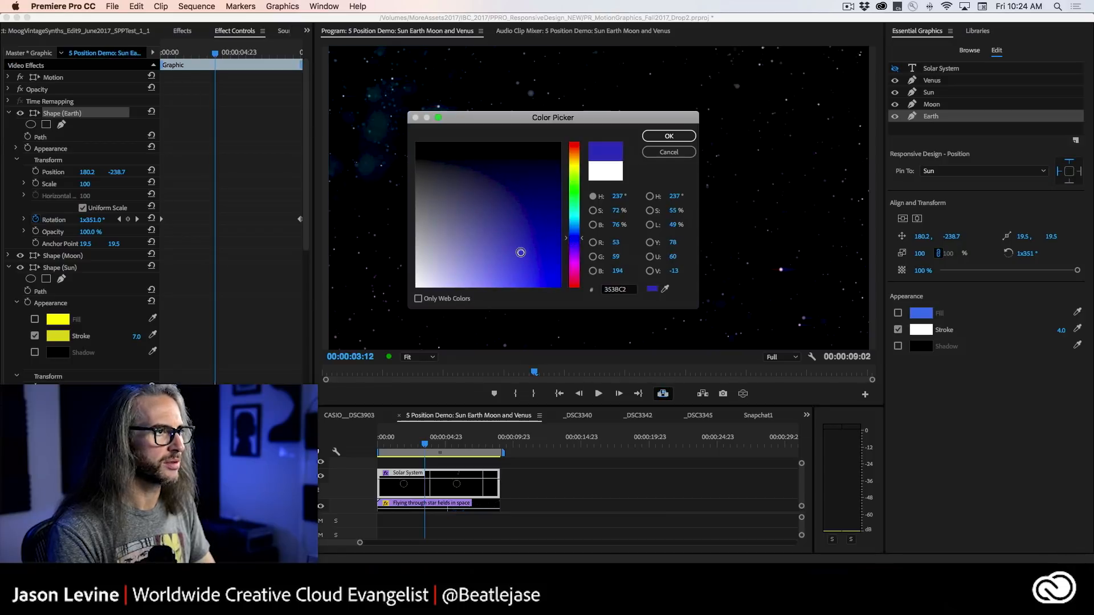
pyautogui.click(670, 136)
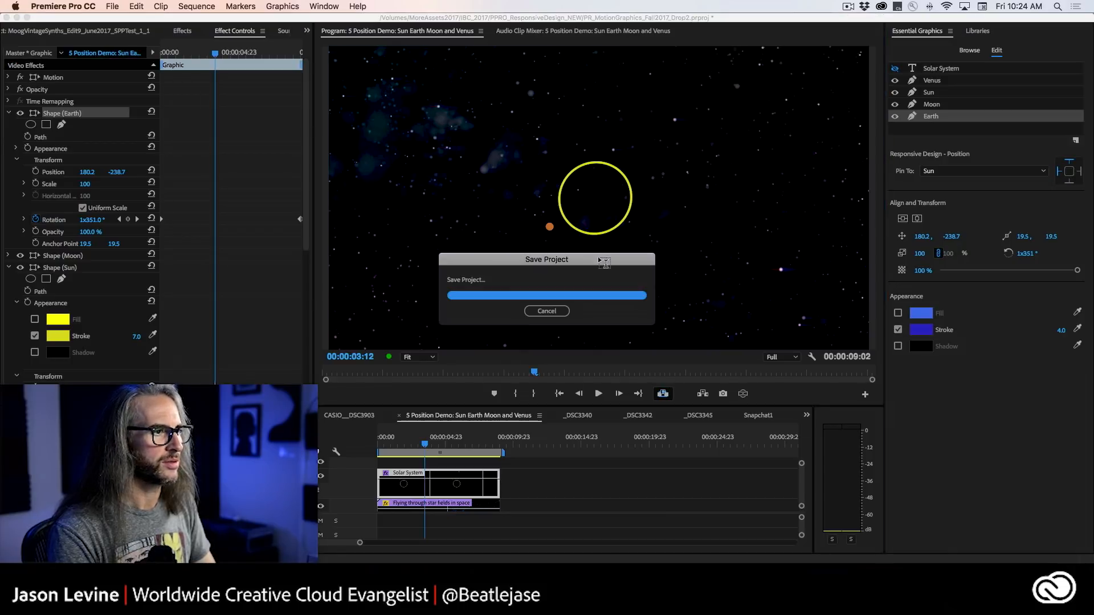
pyautogui.moveTo(424, 449); pyautogui.dragTo(352, 447)
pyautogui.press('space')
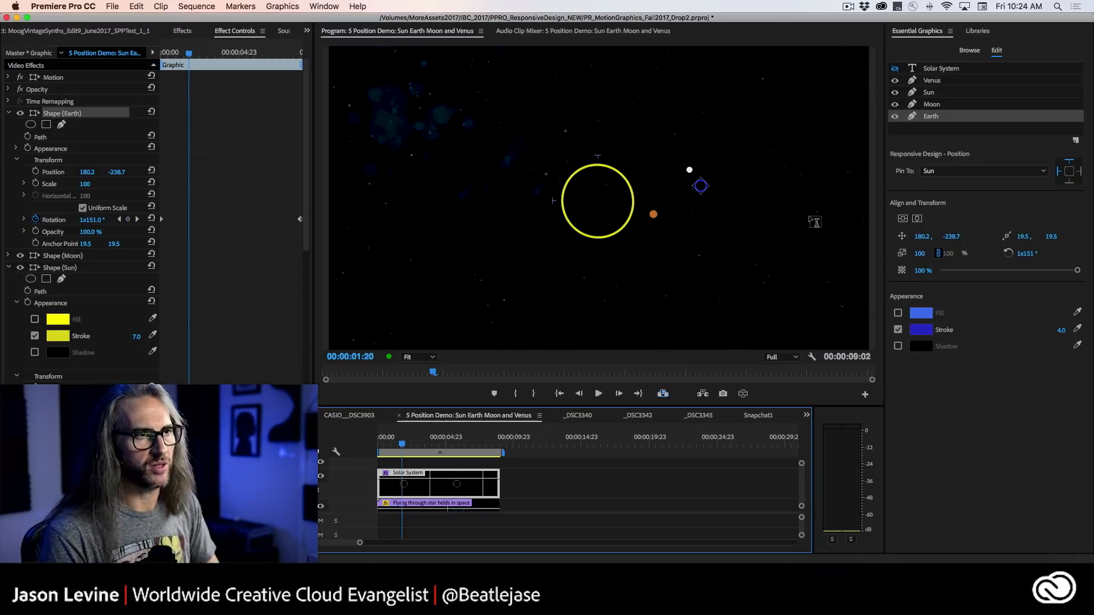
# Examine the Pin To settings and pinned edges of the Sun, Venus, Earth and Moon layers.
pyautogui.click(979, 96)
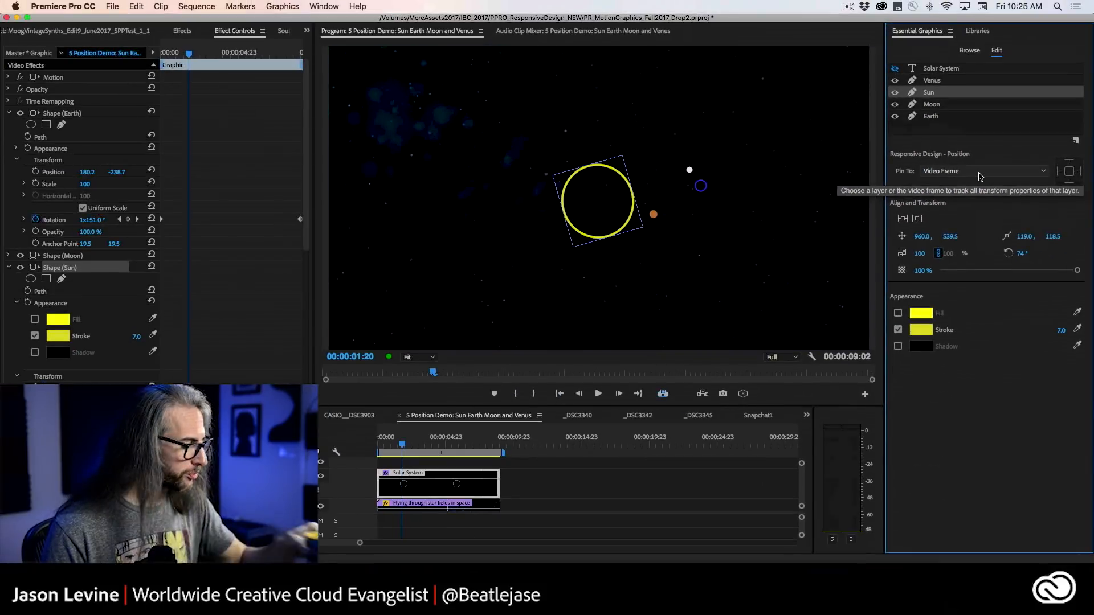
pyautogui.click(936, 80)
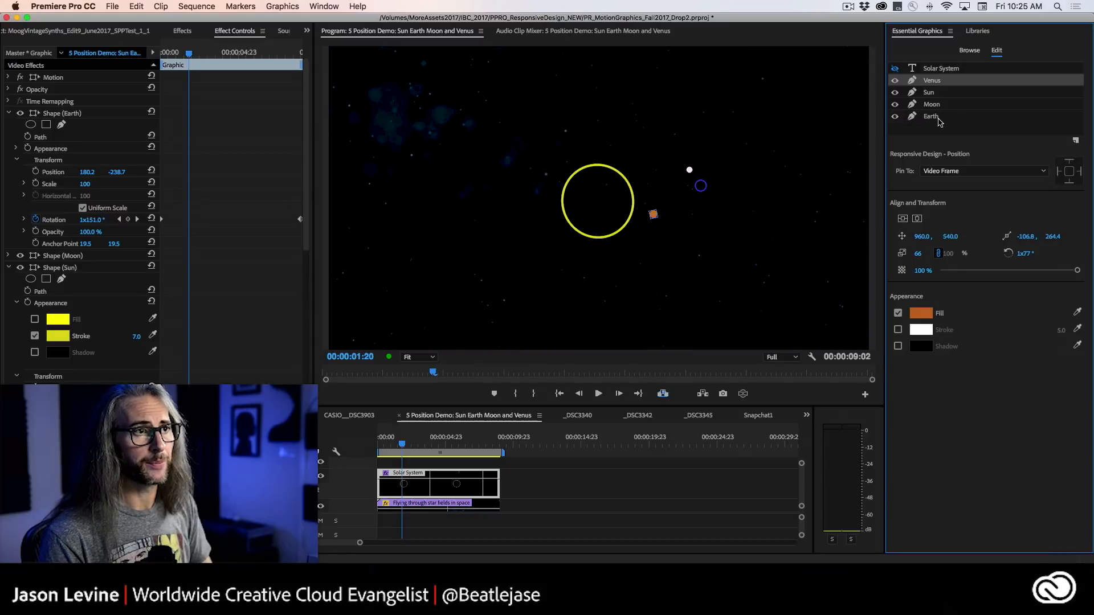
pyautogui.click(959, 116)
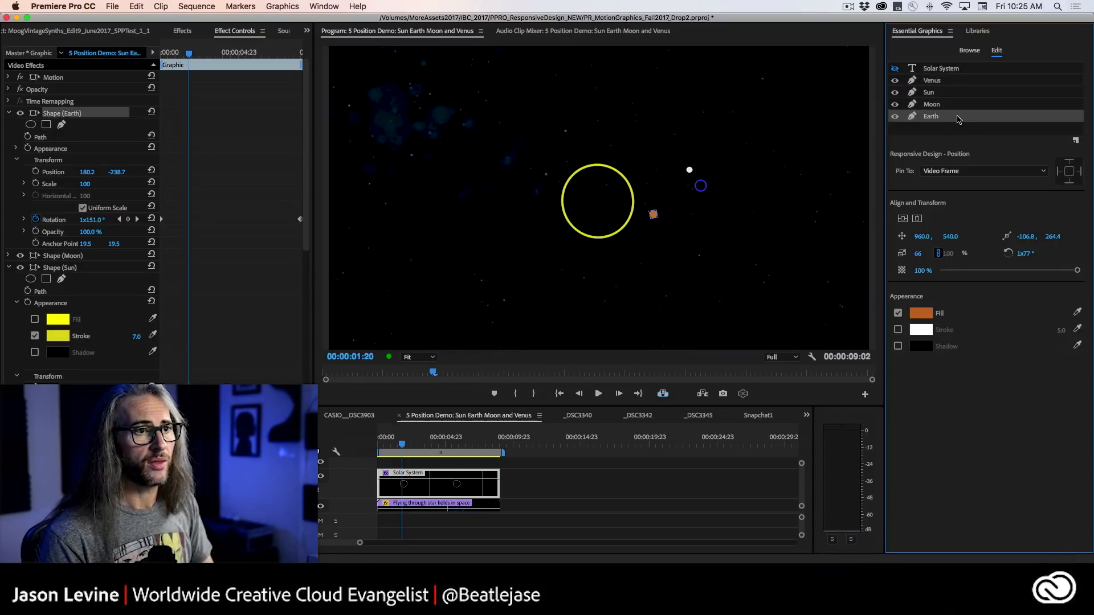
pyautogui.click(945, 171)
pyautogui.click(946, 172)
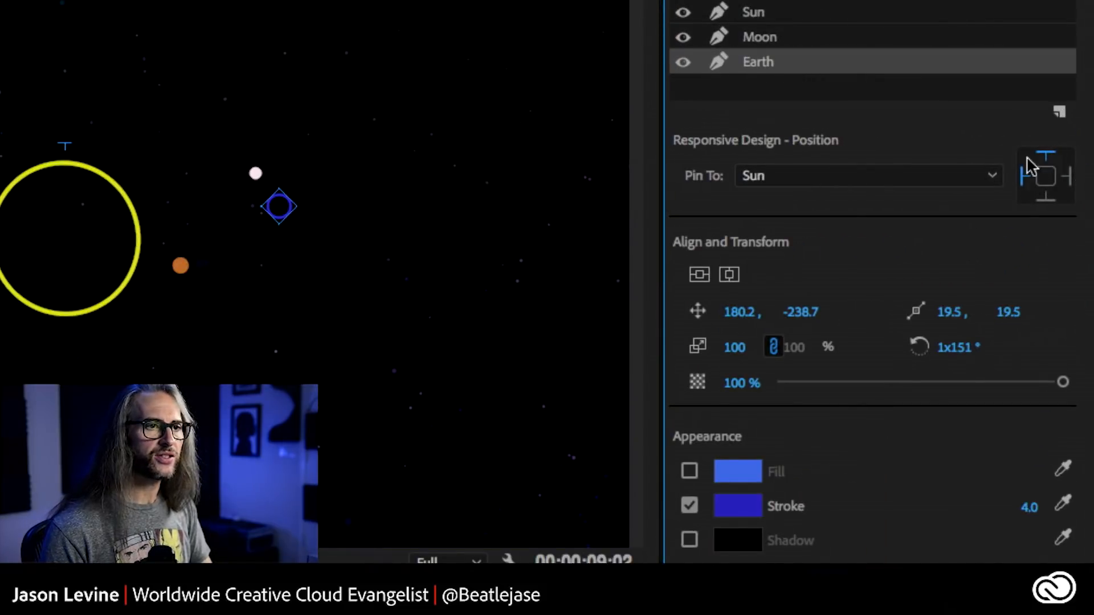
pyautogui.click(1045, 154)
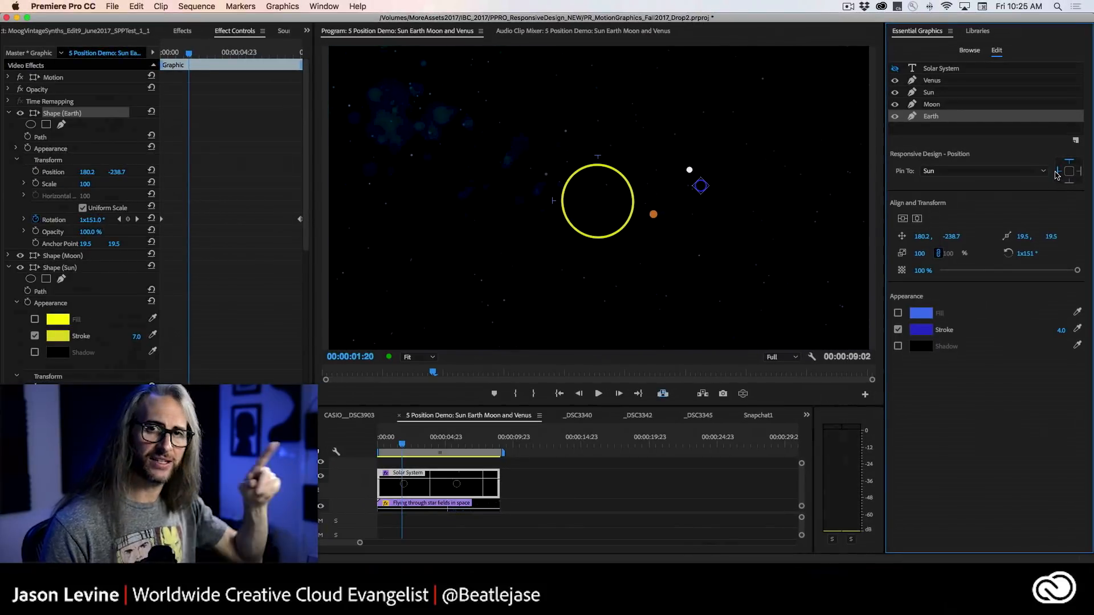
pyautogui.click(946, 105)
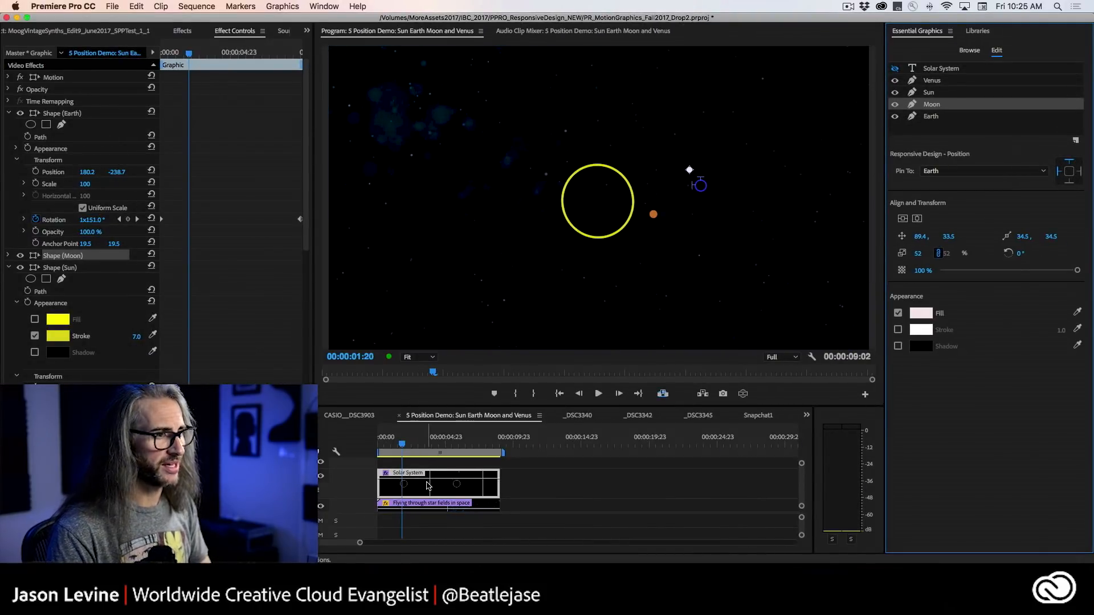
# Export the Solar System graphic as a motion graphics template named UNIVERSE to the library.
pyautogui.rightClick(428, 485)
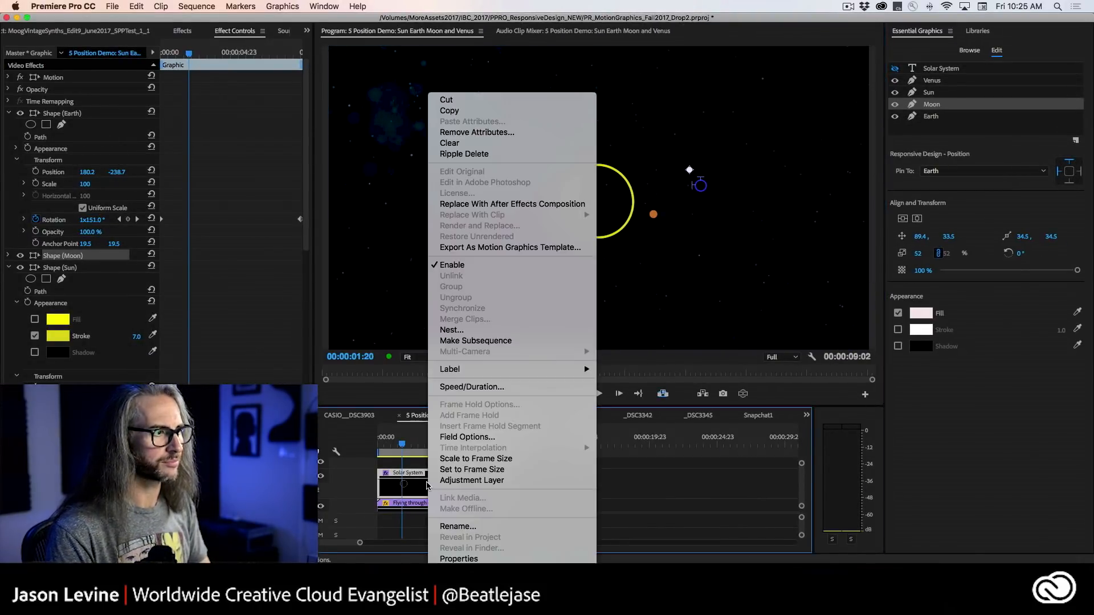
pyautogui.click(576, 248)
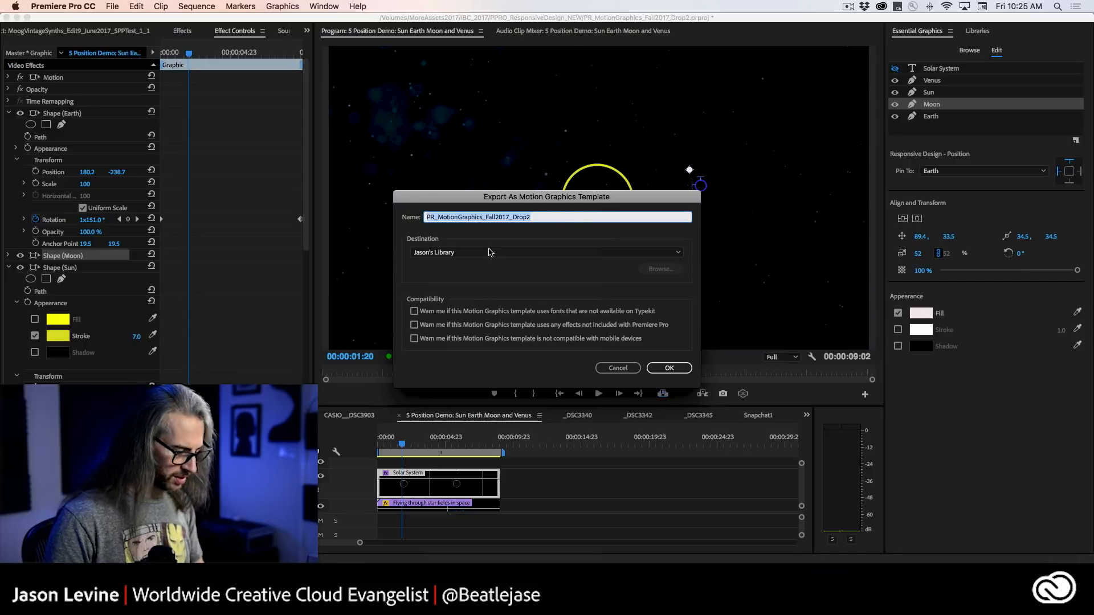
pyautogui.write('The')
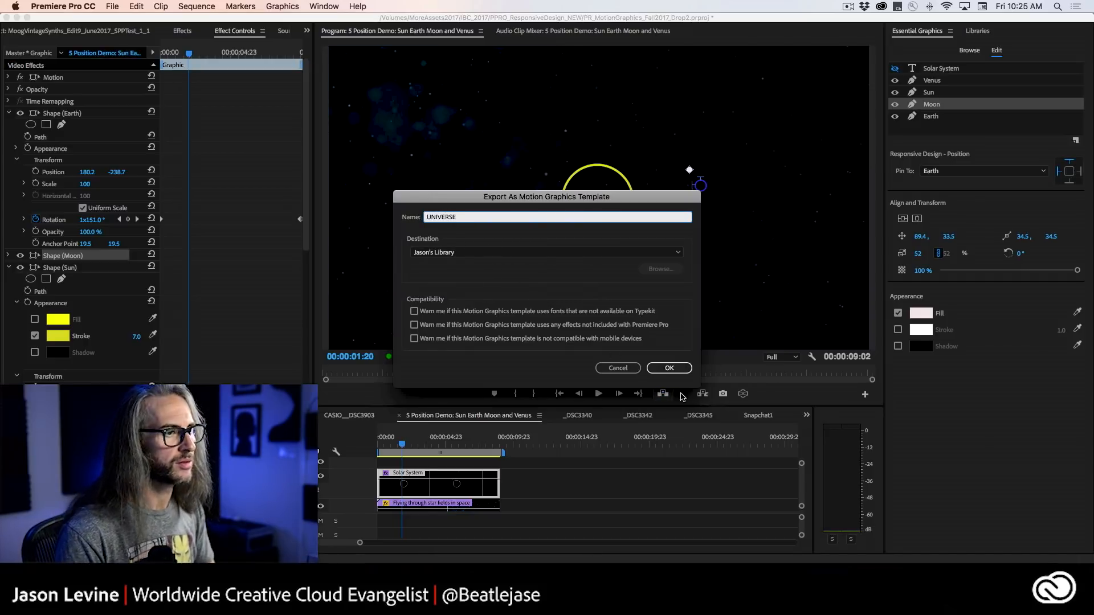
pyautogui.click(650, 368)
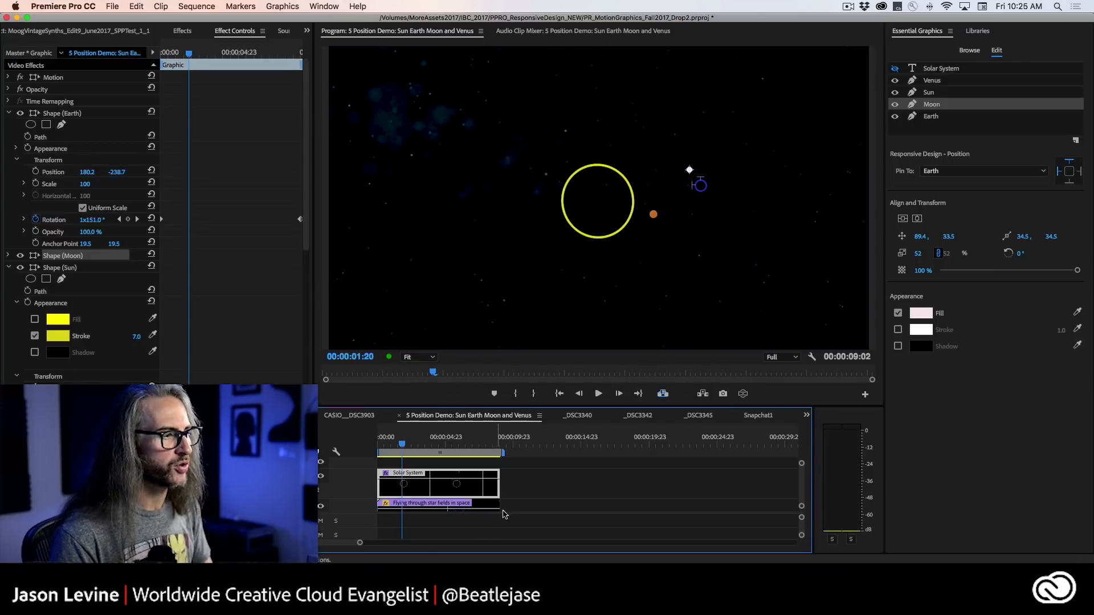
# Add the UNIVERSE template to the _DSC3342 sequence above its last clip, aligned with that clip's start, and play it back.
pyautogui.click(637, 415)
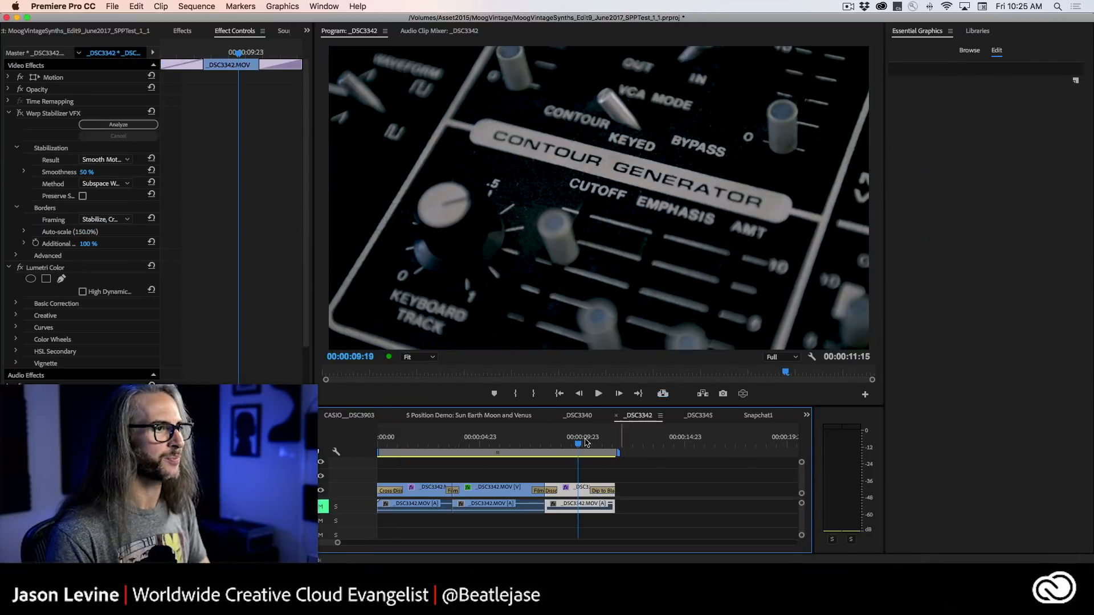
pyautogui.click(978, 31)
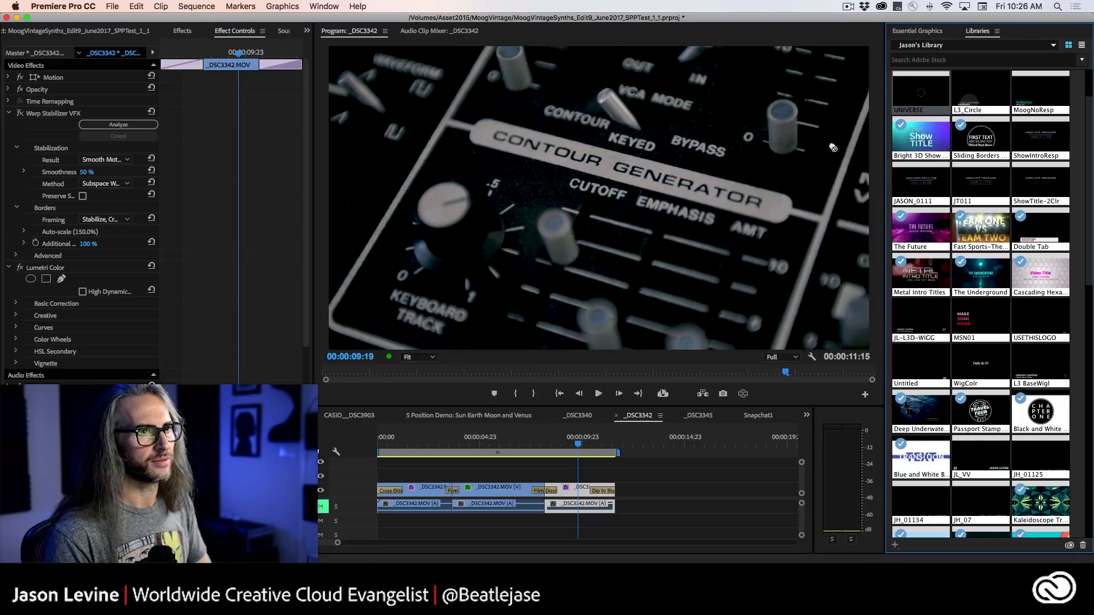
pyautogui.scroll(-1, 911, 100)
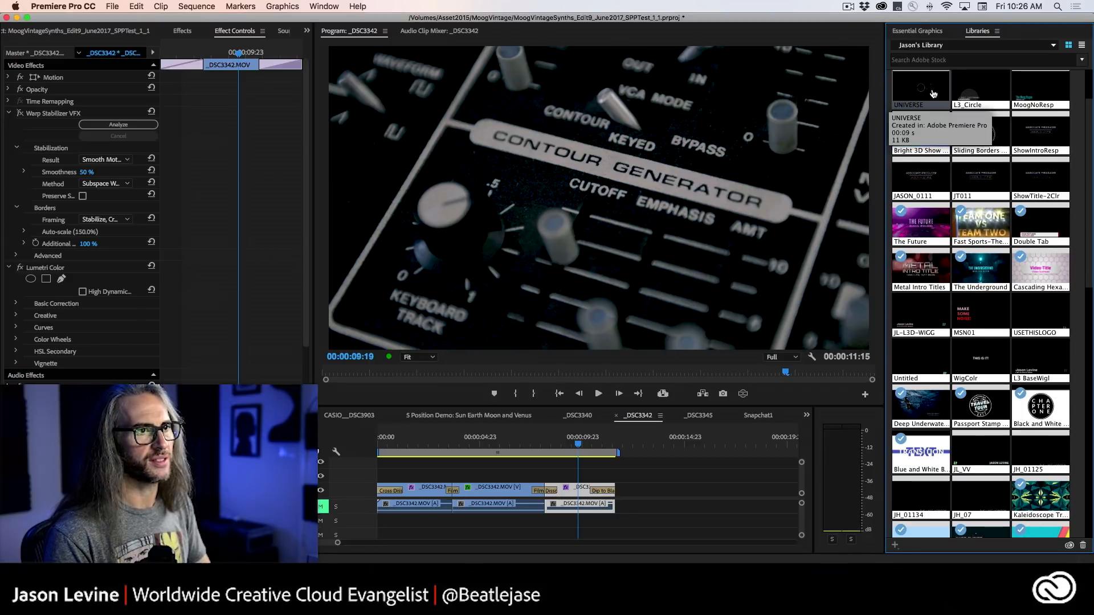
pyautogui.moveTo(932, 94); pyautogui.dragTo(538, 446)
pyautogui.press('space')
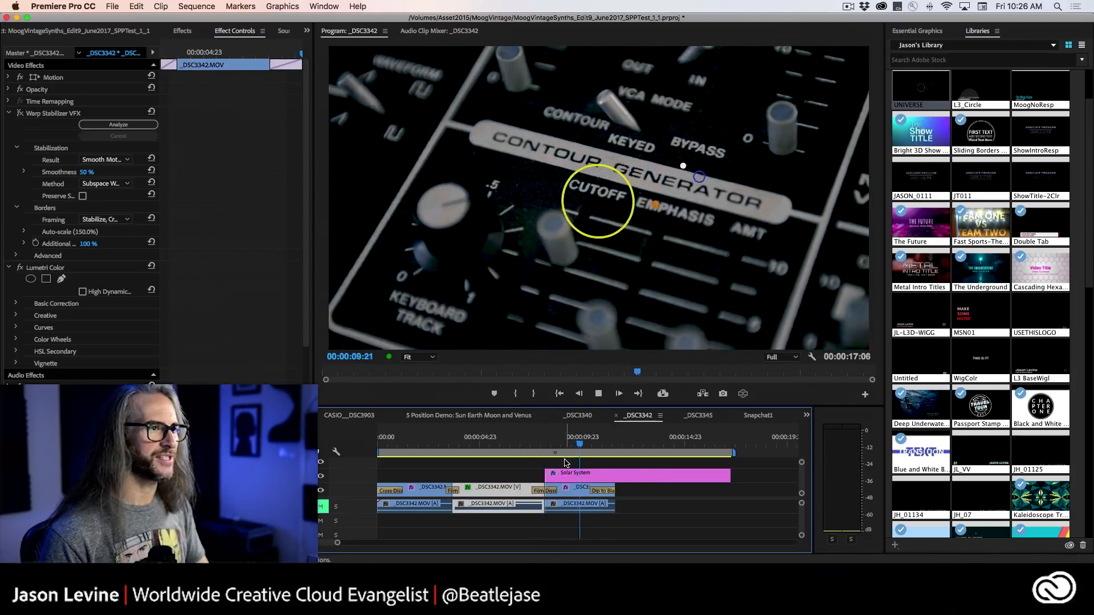
pyautogui.press('space')
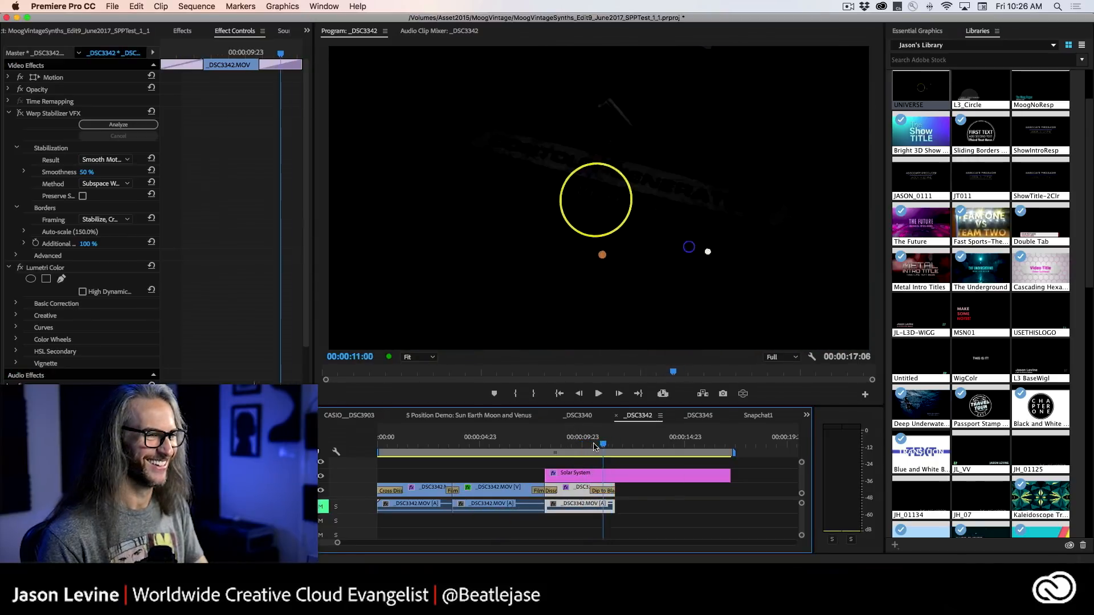
# Select the Solar System graphic in the _DSC3342 sequence and show its layers for editing.
pyautogui.moveTo(595, 447); pyautogui.dragTo(605, 466)
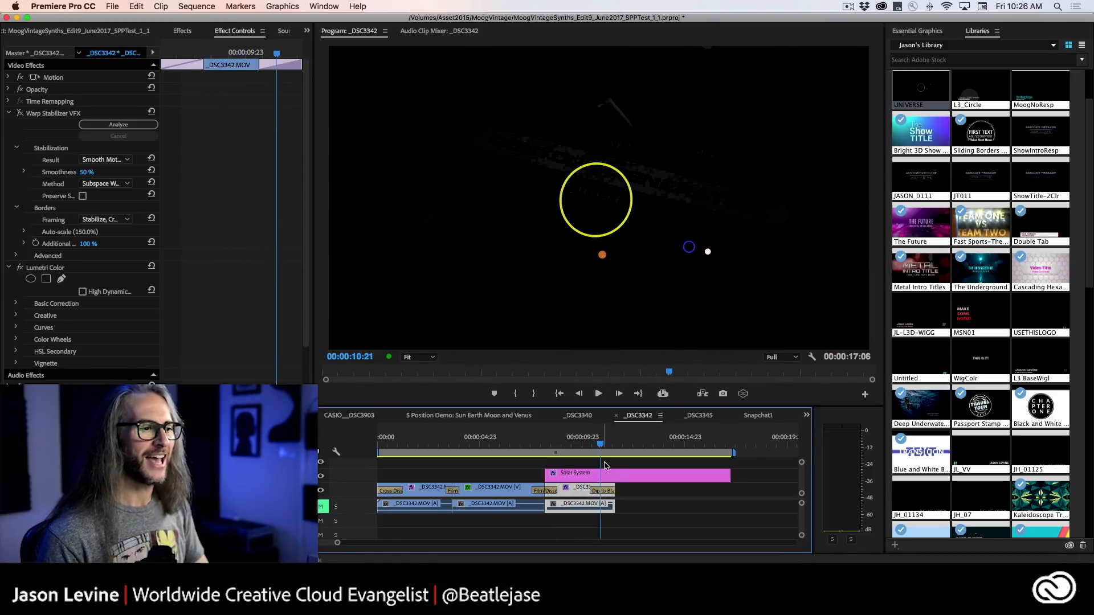
pyautogui.click(605, 473)
pyautogui.click(912, 32)
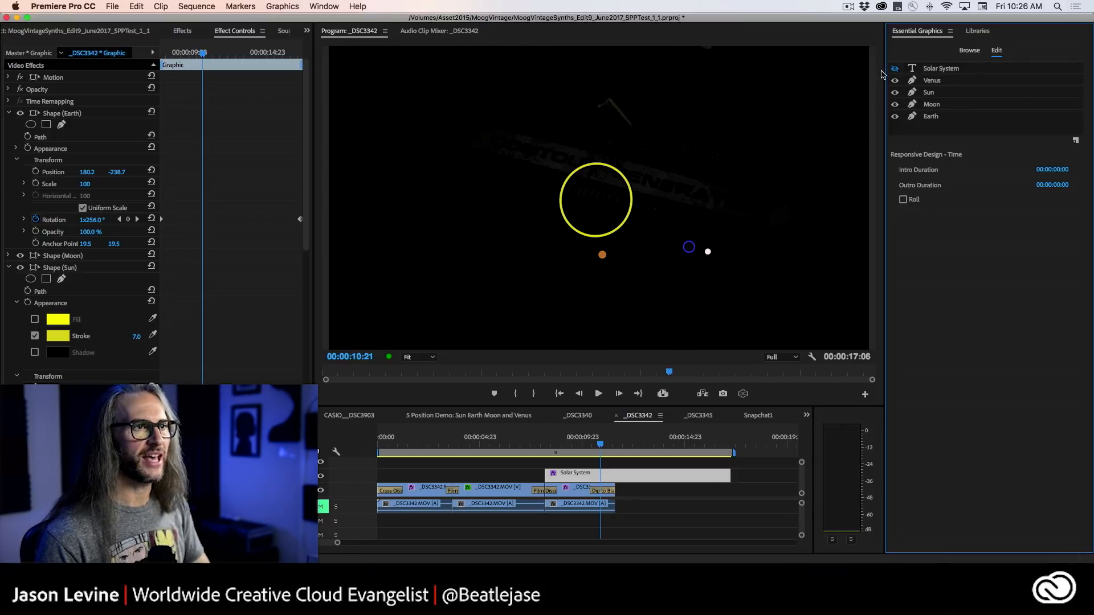
pyautogui.click(894, 69)
pyautogui.click(895, 69)
# Examine the properties of the Venus, Sun, Moon and Earth layers and briefly reveal the Solar System title layer.
pyautogui.click(956, 81)
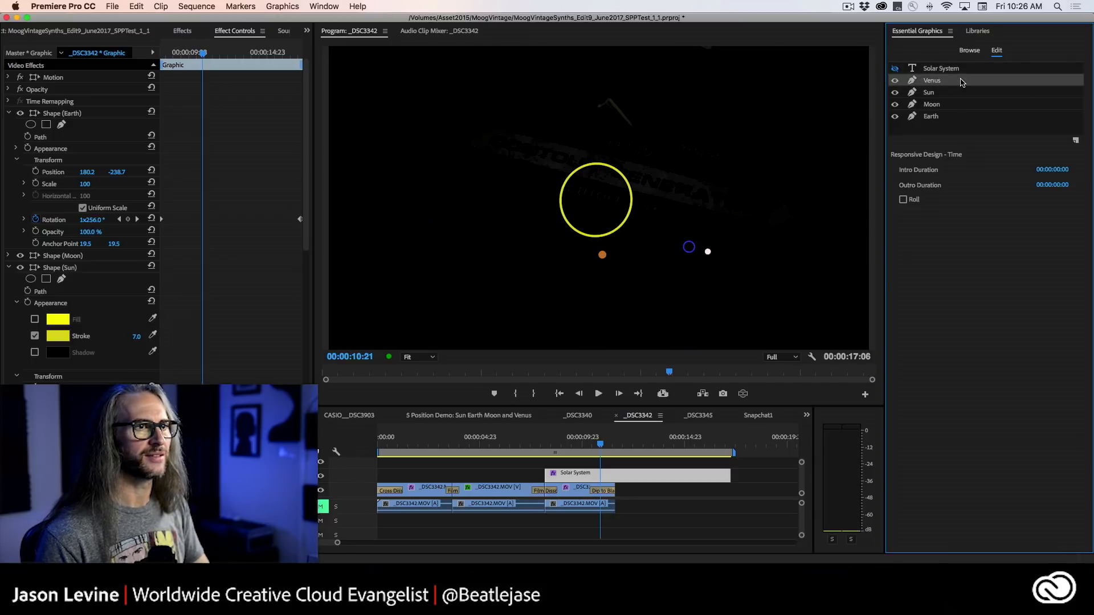
pyautogui.click(963, 92)
pyautogui.click(968, 105)
pyautogui.click(968, 116)
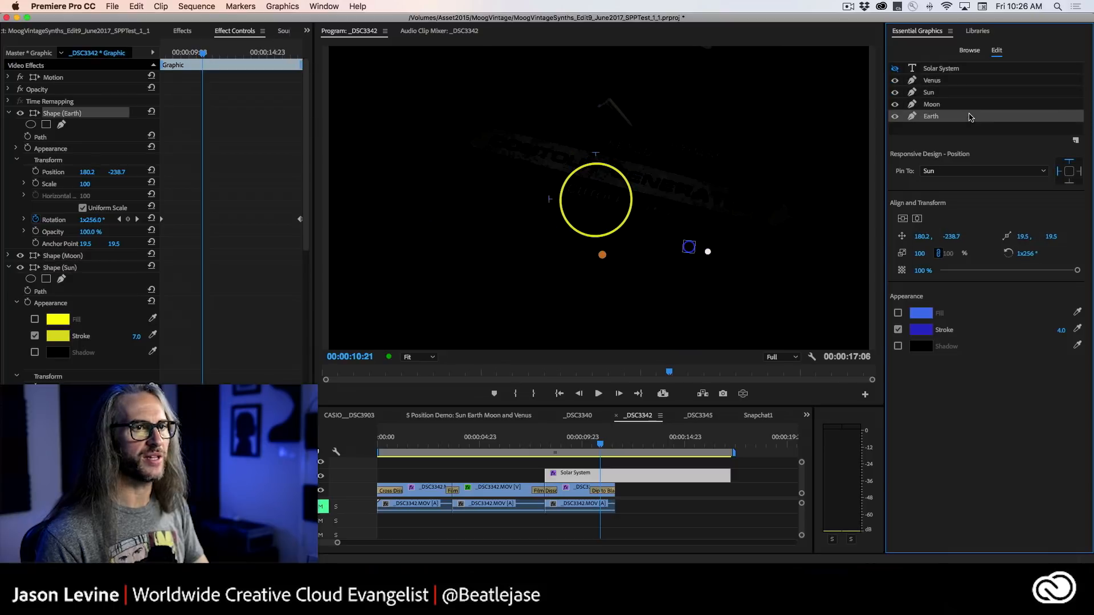
pyautogui.click(968, 107)
pyautogui.click(971, 92)
pyautogui.click(969, 81)
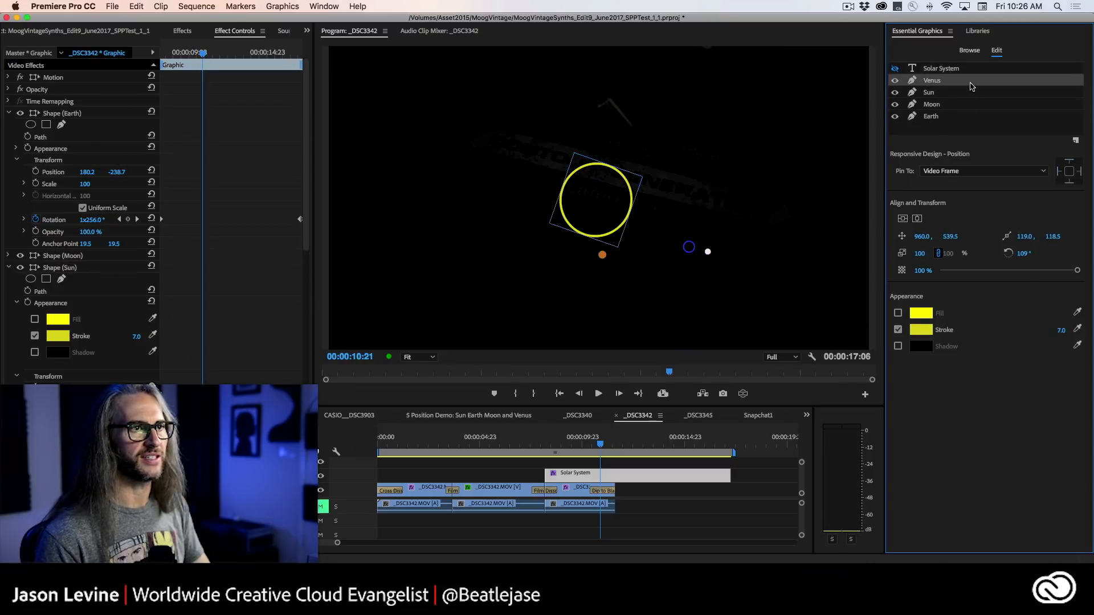
pyautogui.click(895, 69)
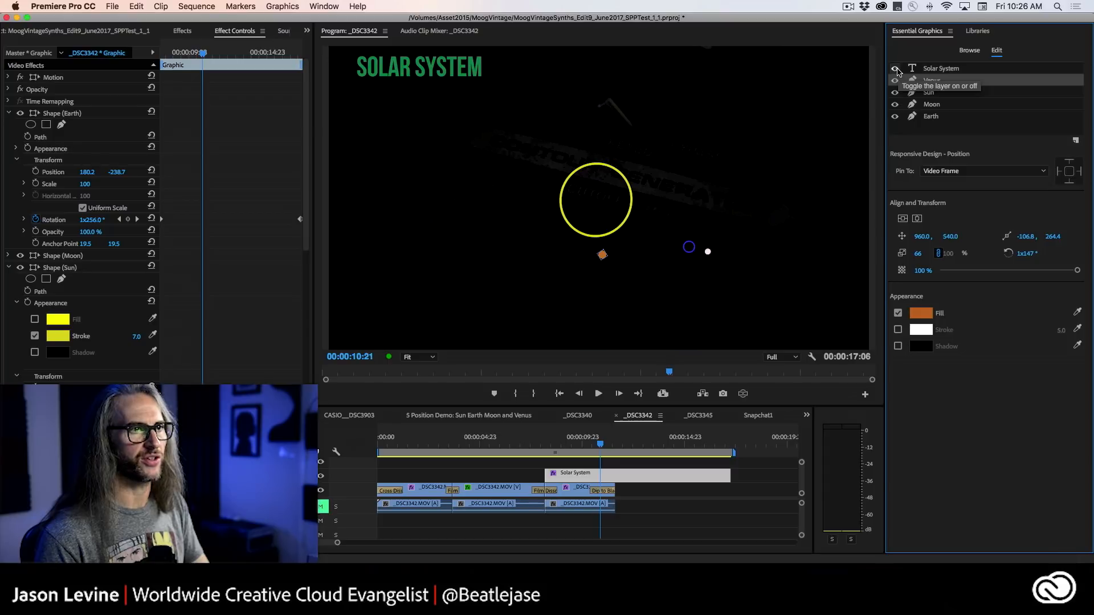
pyautogui.click(895, 69)
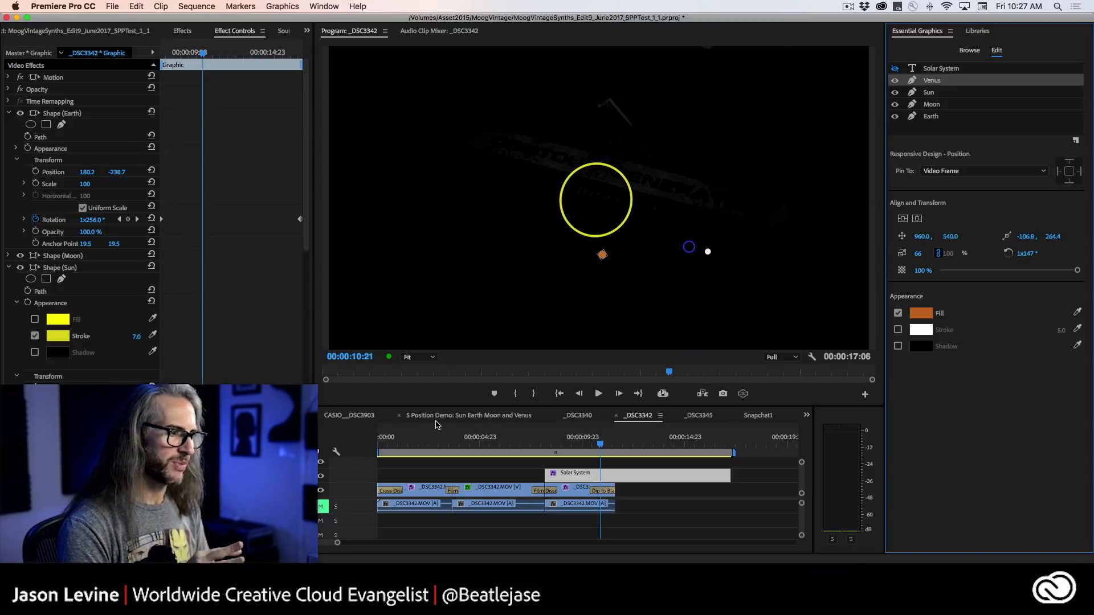
# Switch to the 2A Text Box sequence and play its VAST HORIZON graphic from the start.
pyautogui.scroll(6, 440, 420)
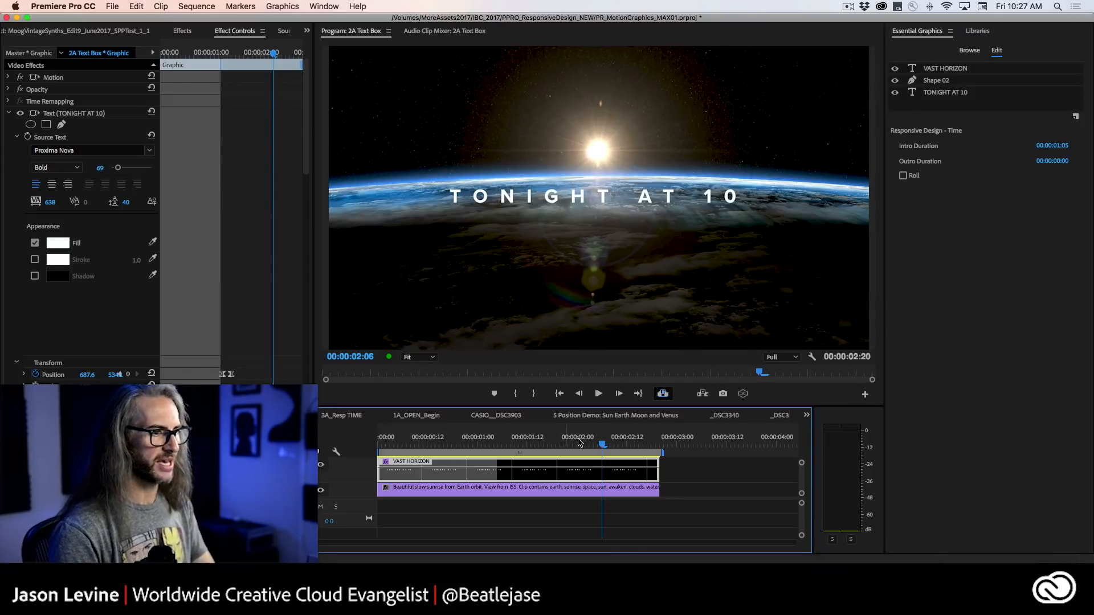
pyautogui.moveTo(578, 442); pyautogui.dragTo(370, 445)
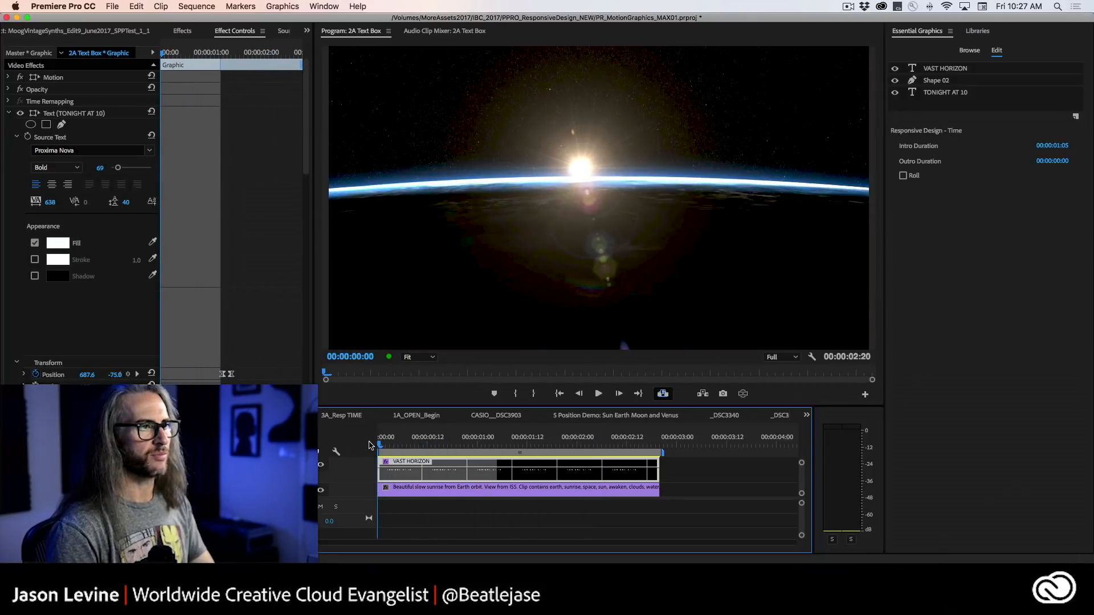
pyautogui.press('space')
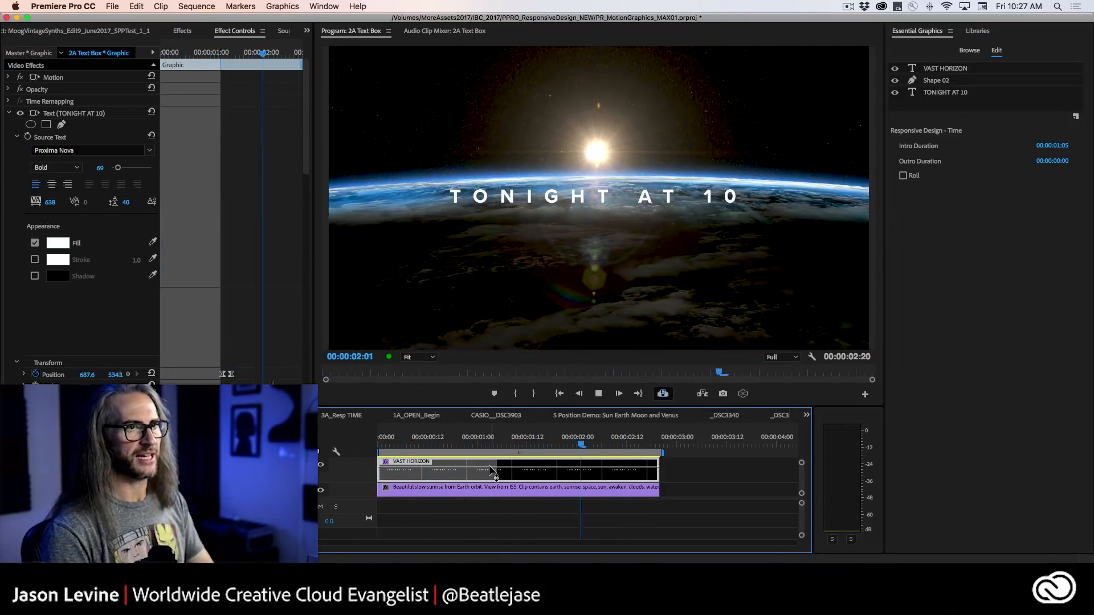
pyautogui.press('space')
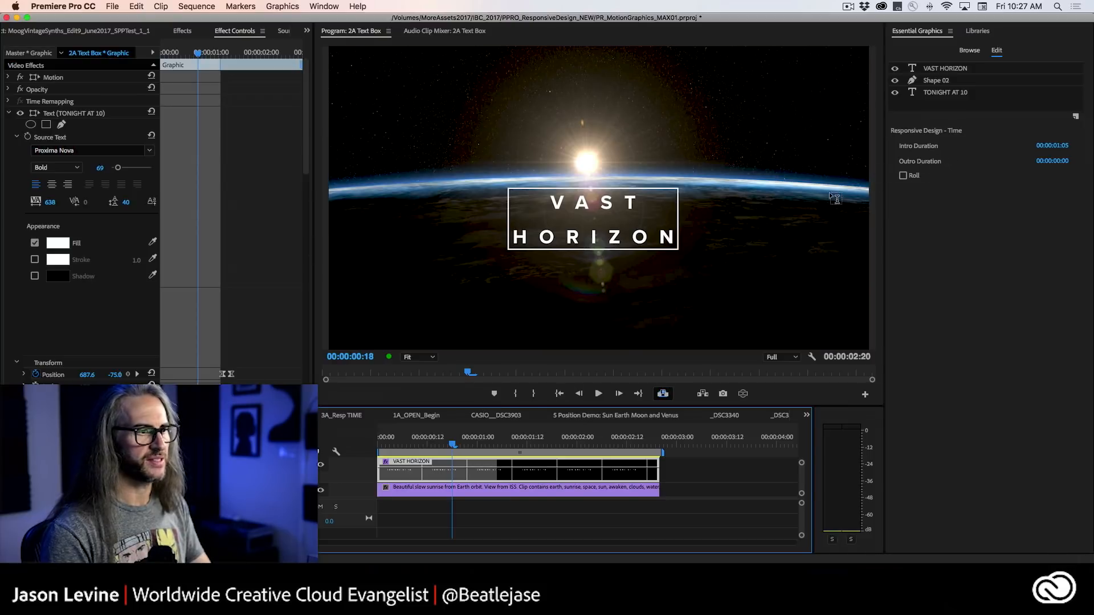
pyautogui.moveTo(454, 447)
pyautogui.mouseDown()
pyautogui.moveTo(390, 450)
pyautogui.moveTo(477, 450)
pyautogui.moveTo(432, 448)
pyautogui.moveTo(449, 446)
pyautogui.mouseUp()
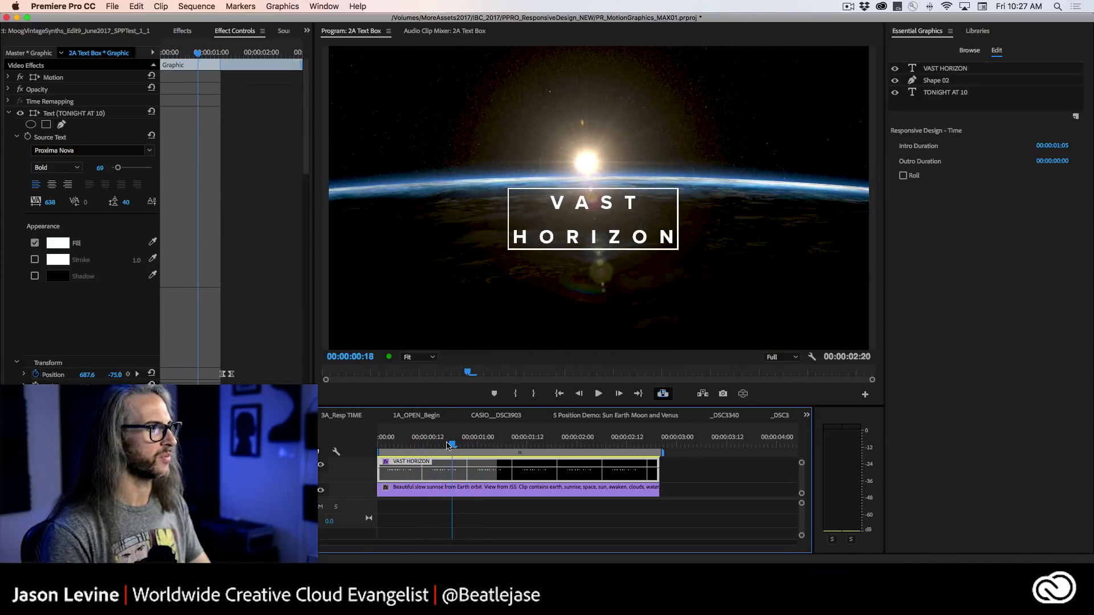
# Collapse the TONIGHT AT 10 and Shape 02 properties and examine the VAST HORIZON text's Transform keyframes.
pyautogui.click(9, 114)
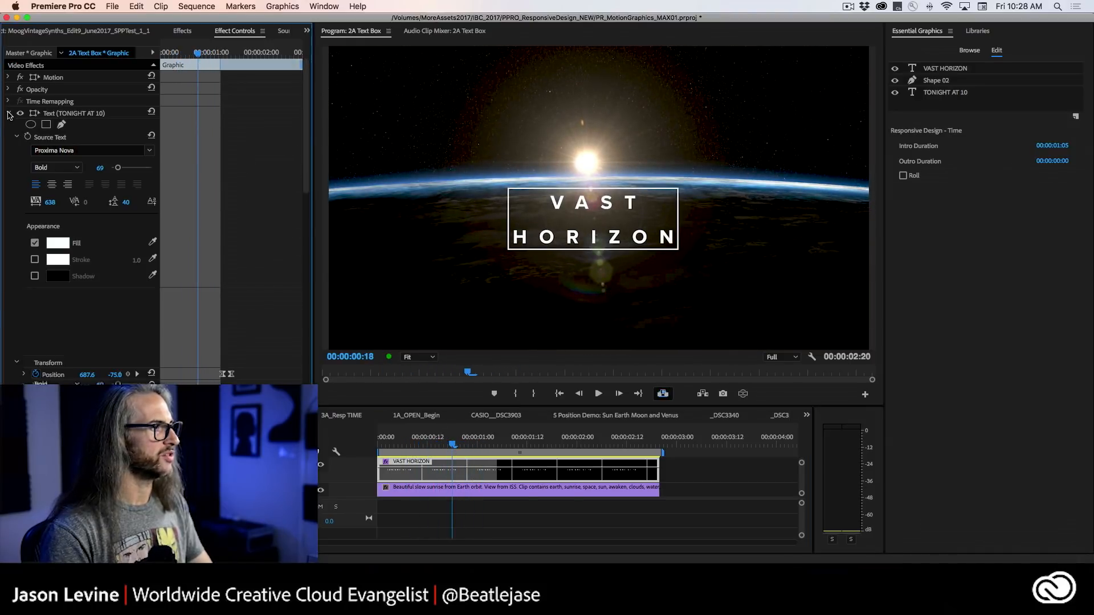
pyautogui.click(9, 124)
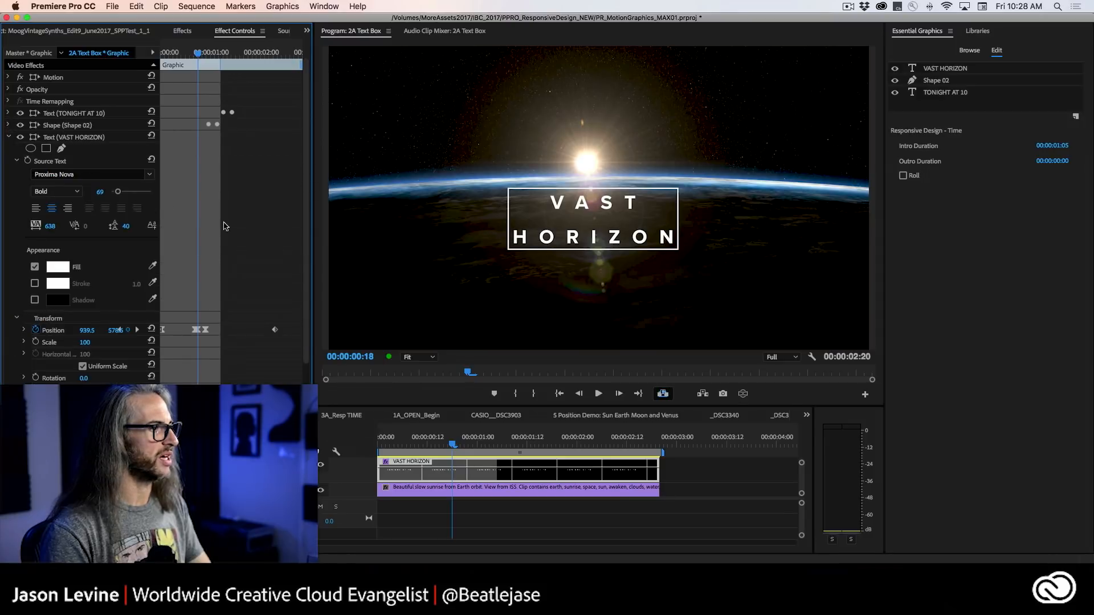
pyautogui.scroll(-2, 171, 302)
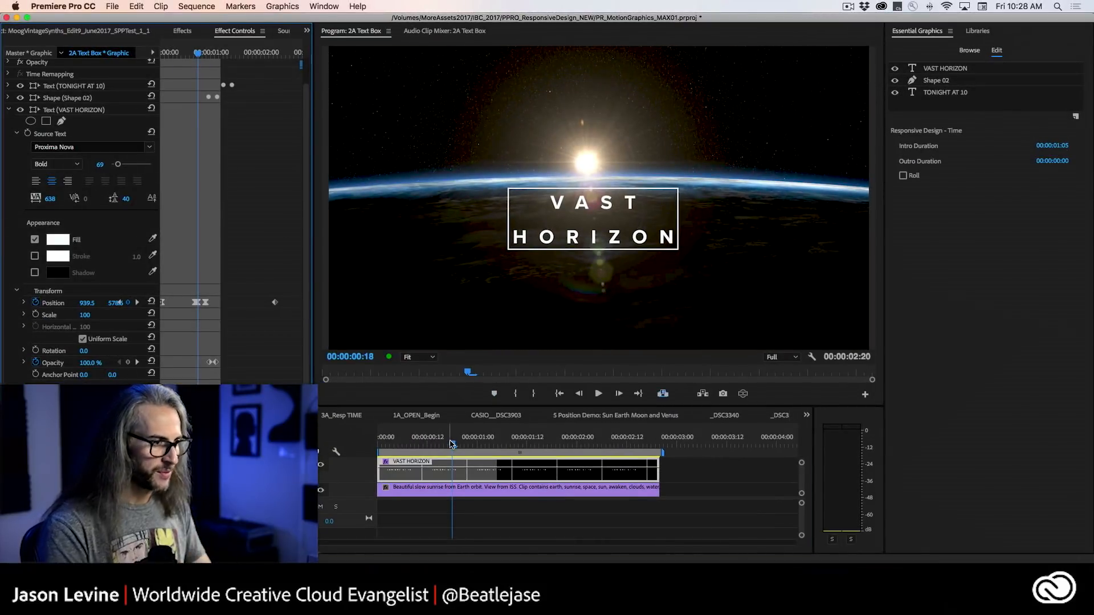
# Play the 2A Text Box sequence twice from the start to review the box following the VAST HORIZON text.
pyautogui.moveTo(452, 443); pyautogui.dragTo(367, 443)
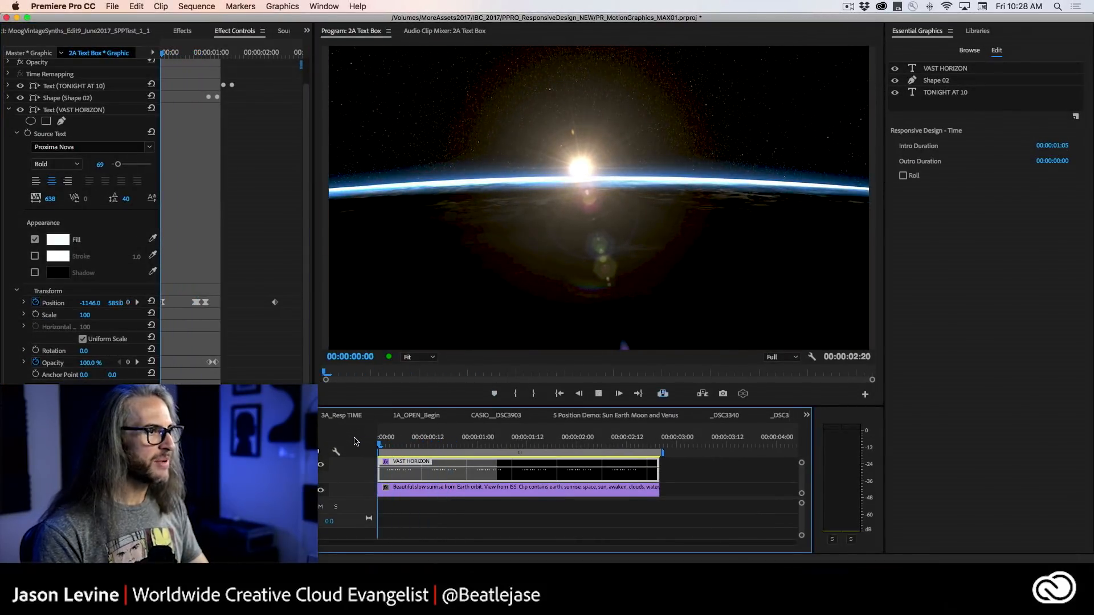
pyautogui.press('space')
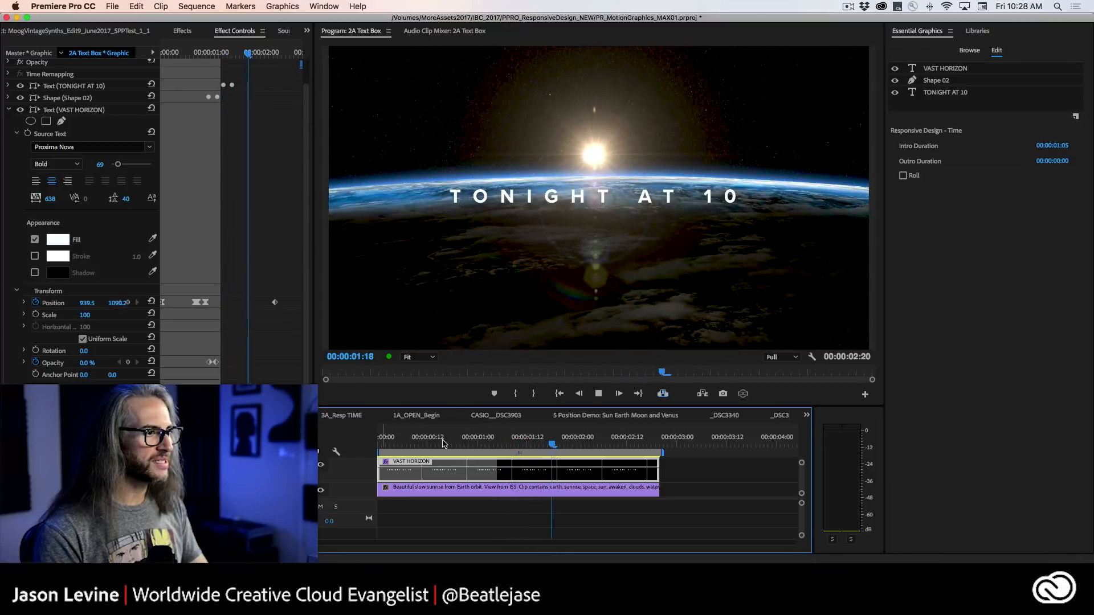
pyautogui.press('space')
pyautogui.moveTo(557, 444); pyautogui.dragTo(362, 446)
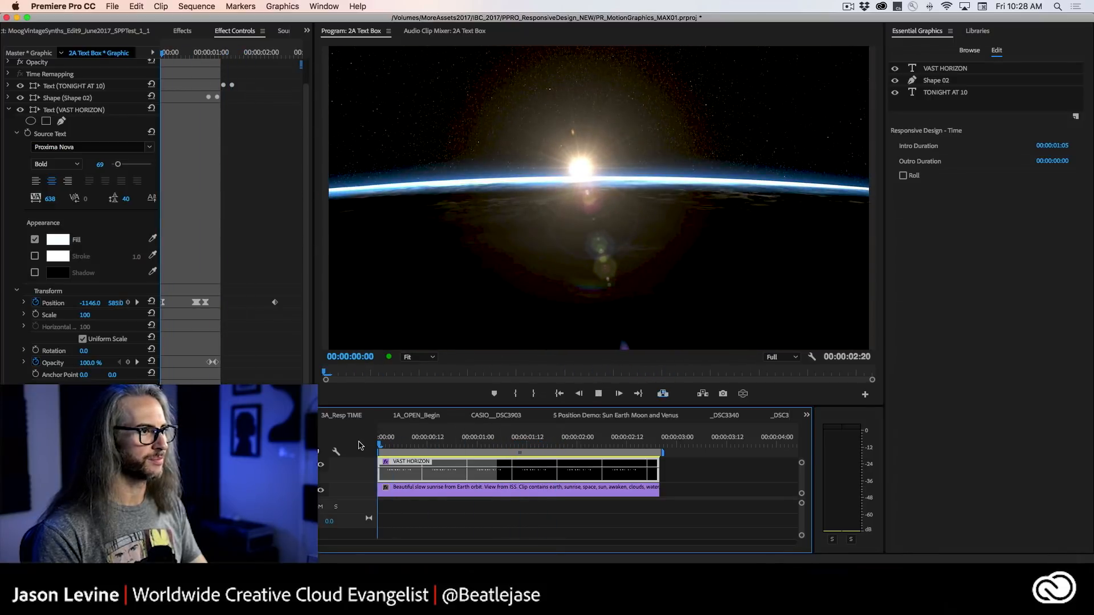
pyautogui.press('space')
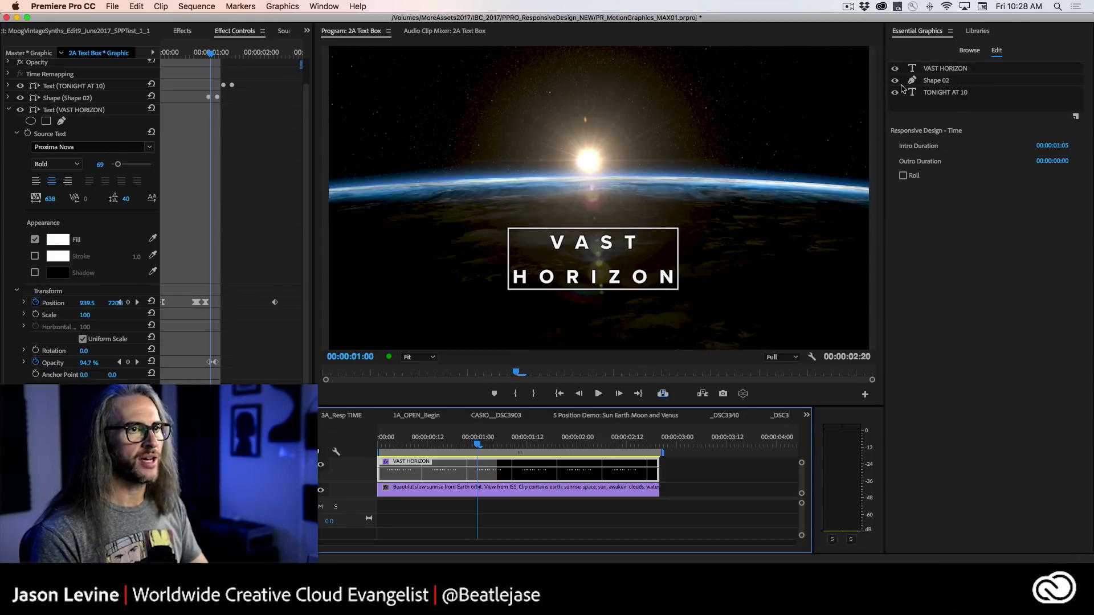
# Check the Pin To setting of Shape 02 and replace the VAST HORIZON text with "The END".
pyautogui.click(982, 84)
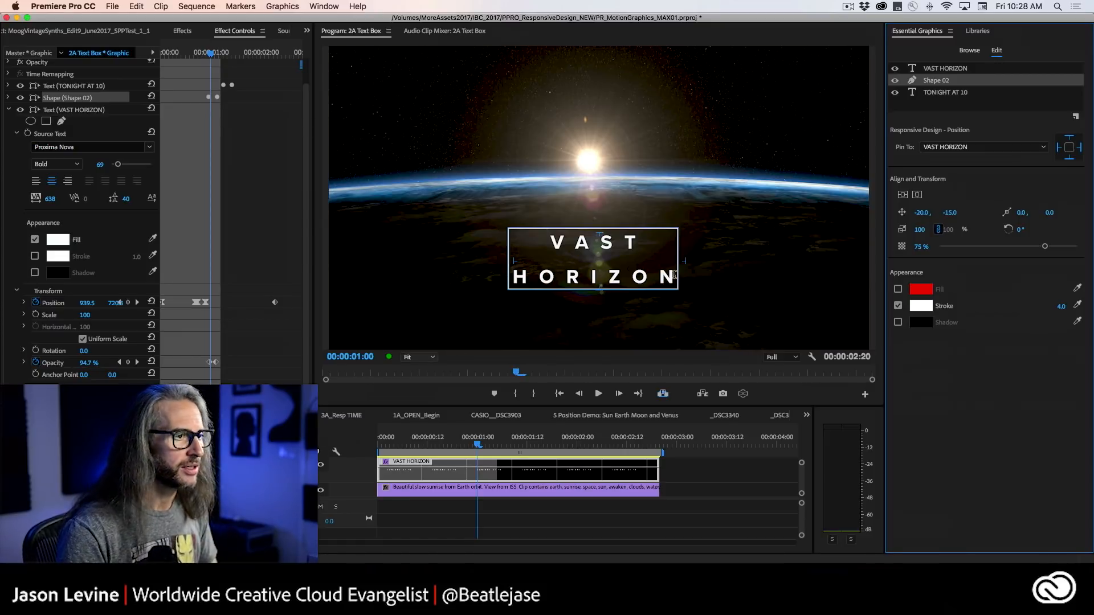
pyautogui.click(671, 276)
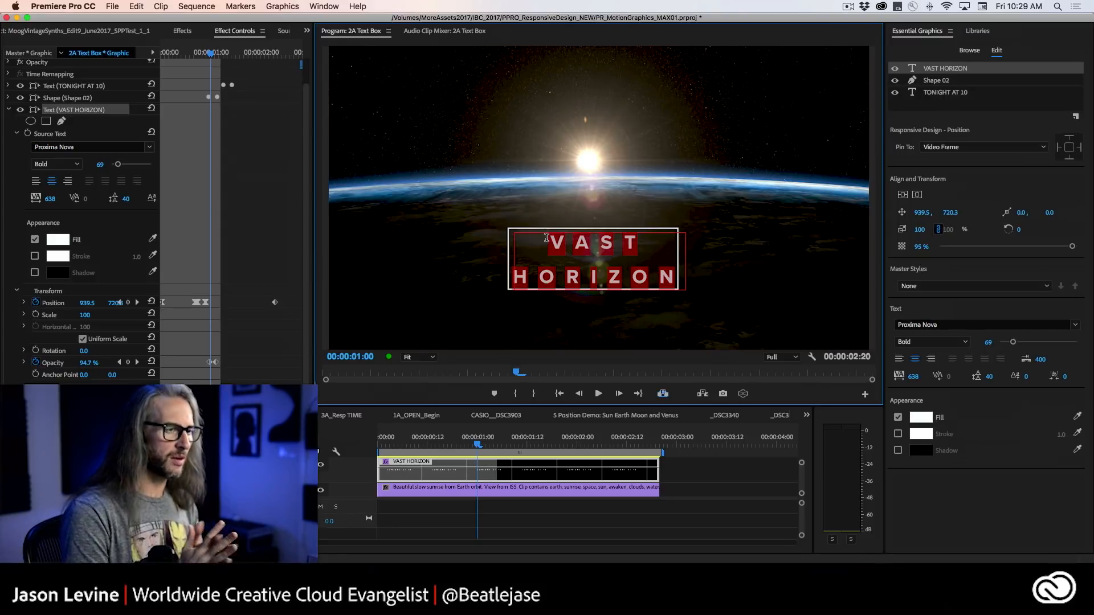
pyautogui.write('The END')
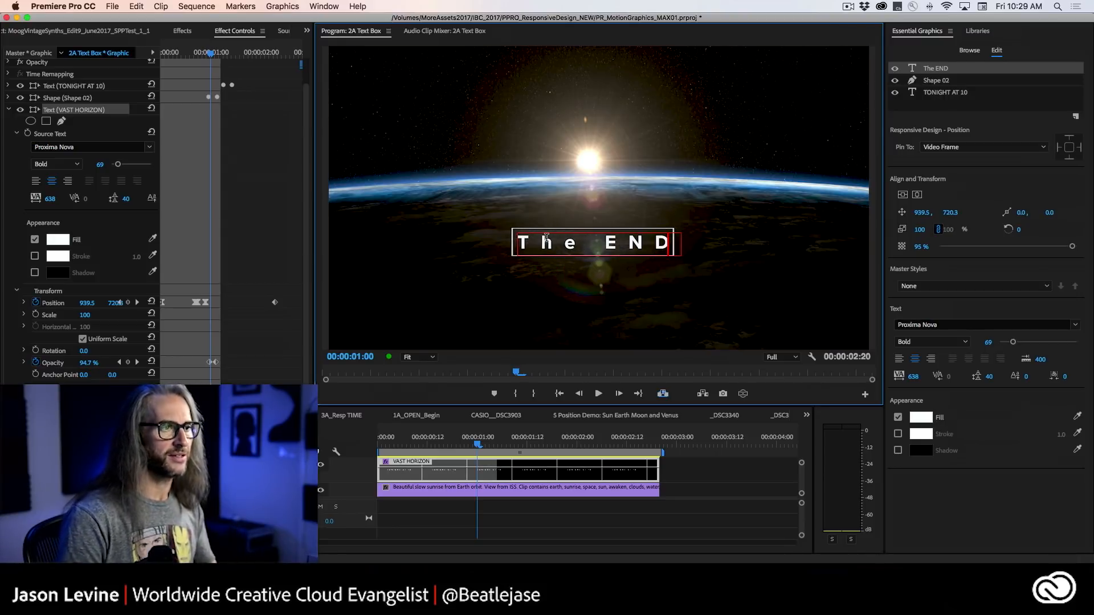
# Return to the sequence start and play back the animation with the shortened "The END" text.
pyautogui.click(460, 444)
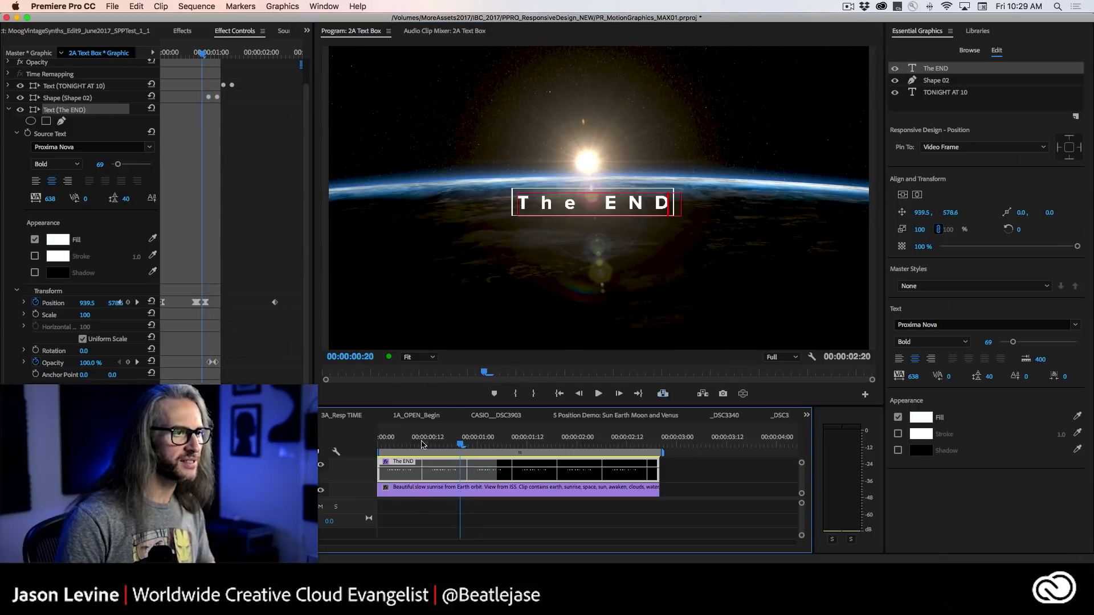
pyautogui.press('Home')
pyautogui.press('super+s')
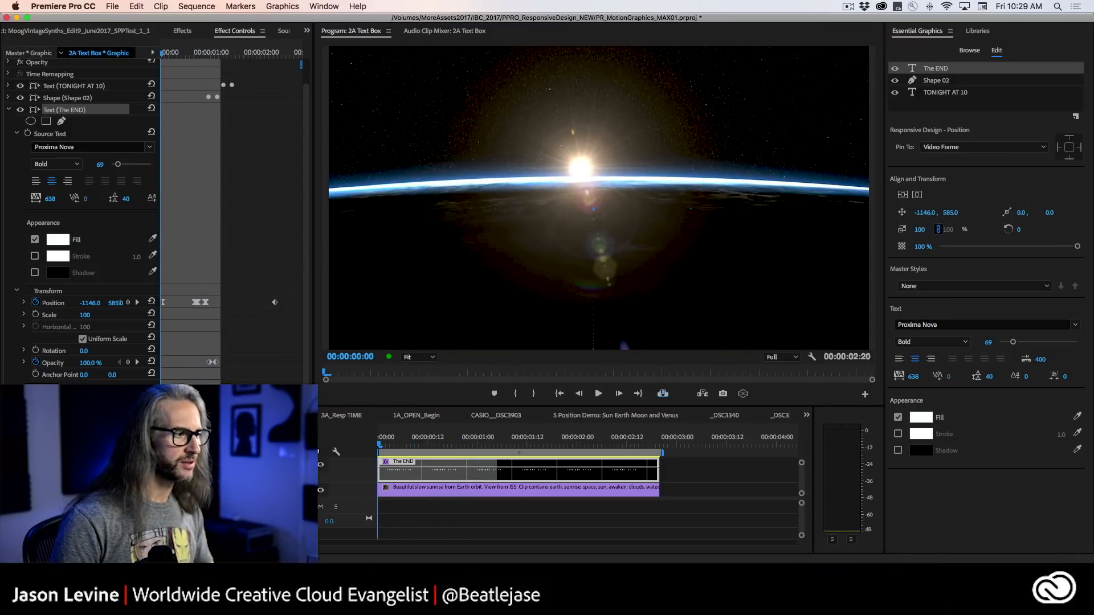
pyautogui.press('space')
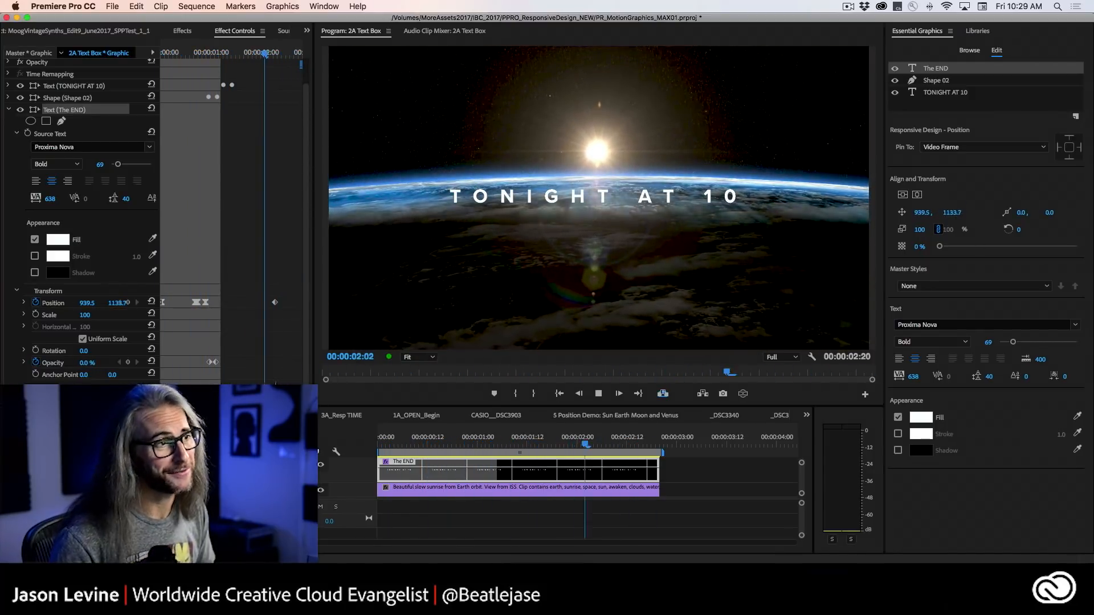
pyautogui.press('space')
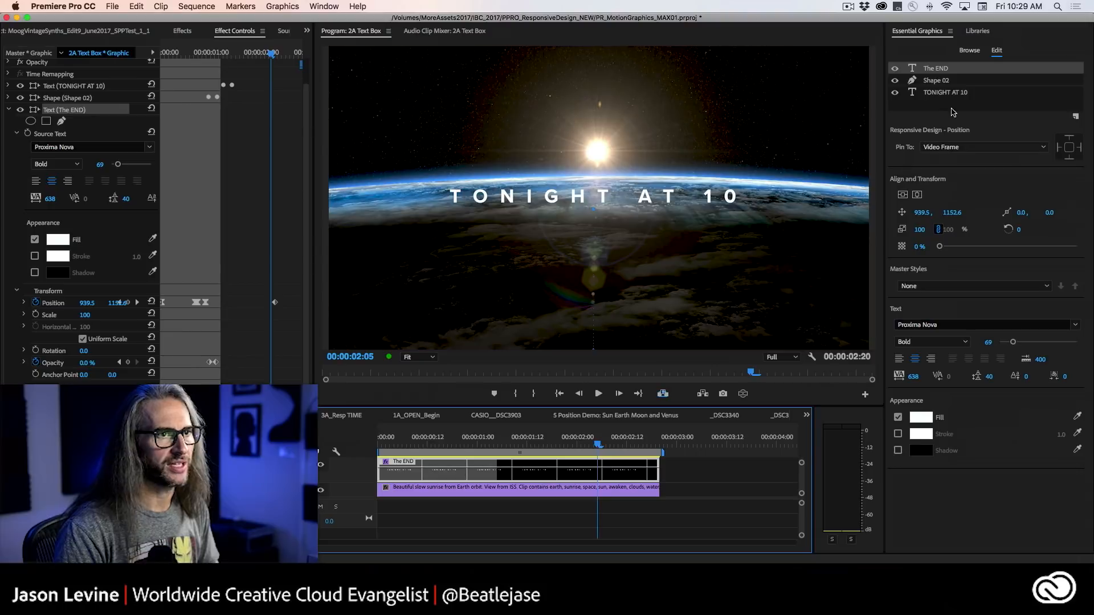
# Try pinning all four edges of the TONIGHT AT 10 layer to the Video Frame and remove the pins again.
pyautogui.click(958, 93)
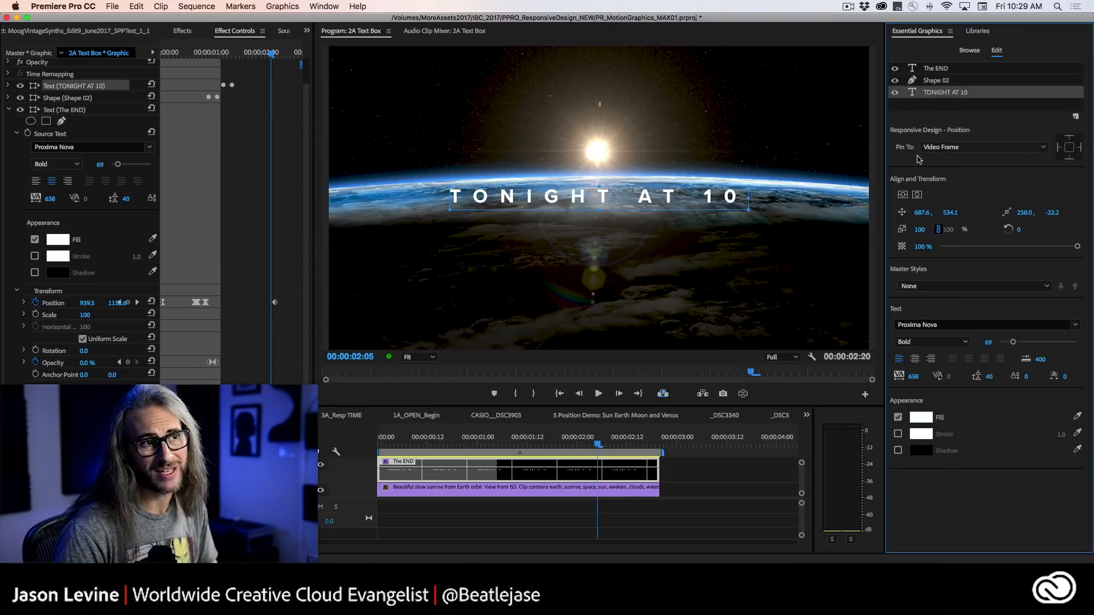
pyautogui.click(975, 148)
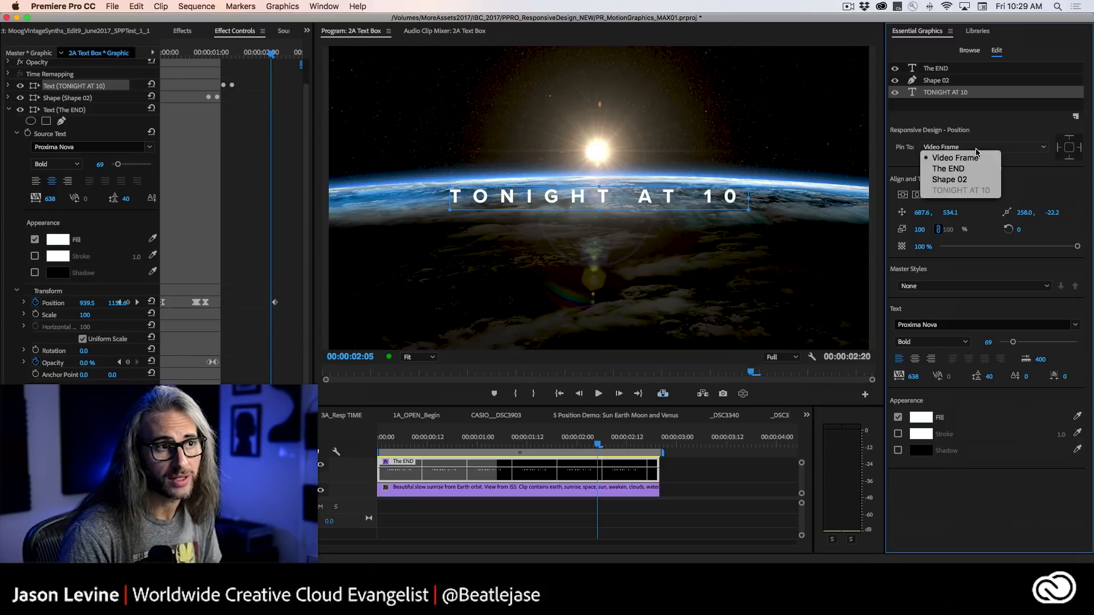
pyautogui.click(987, 142)
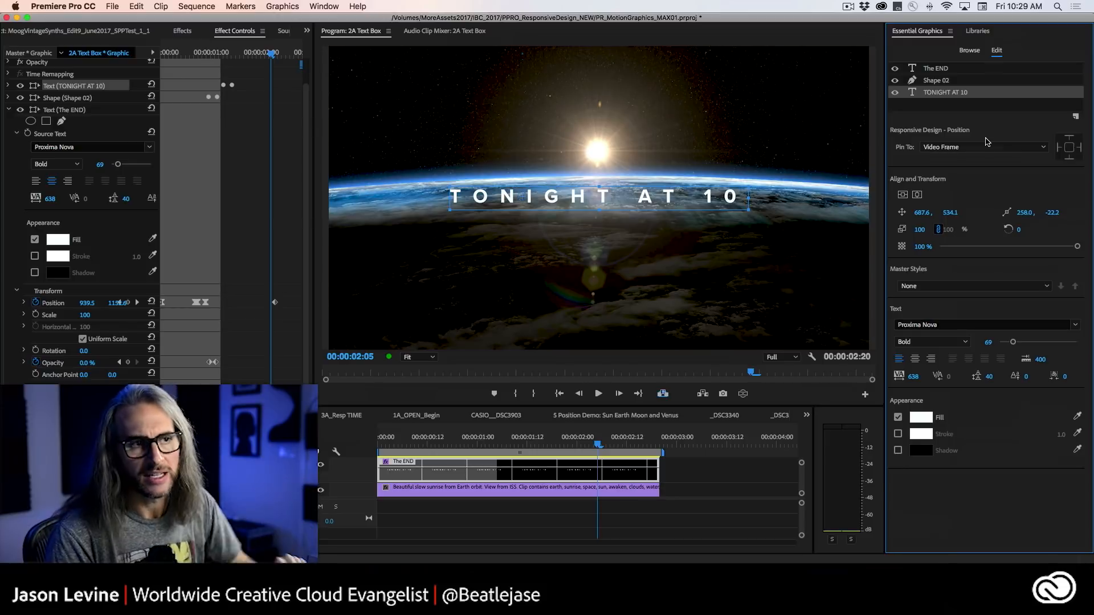
pyautogui.click(1069, 148)
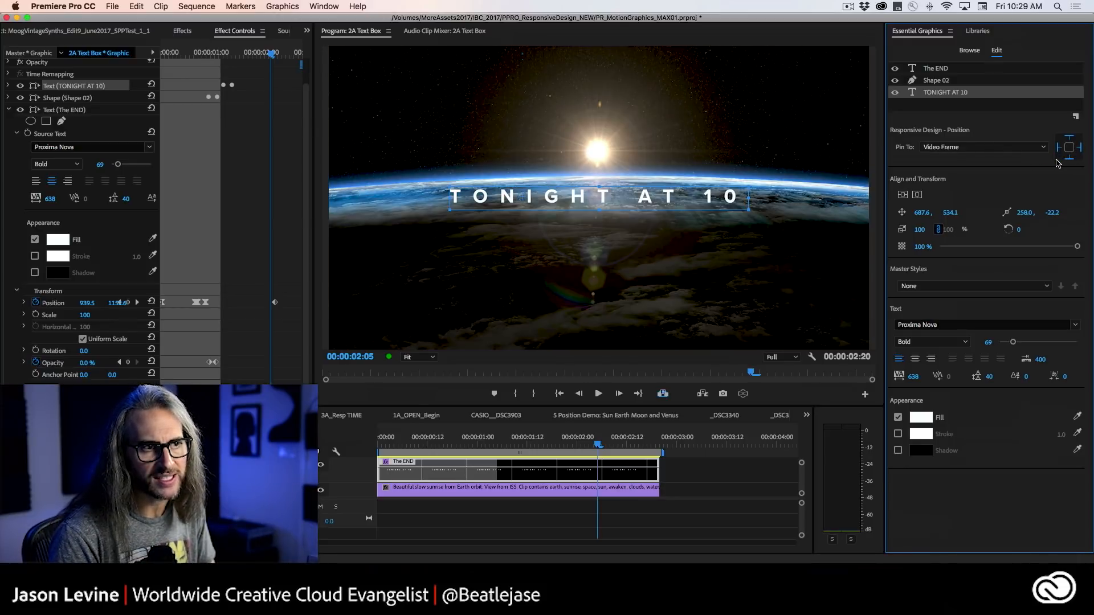
pyautogui.click(1060, 147)
pyautogui.click(1070, 141)
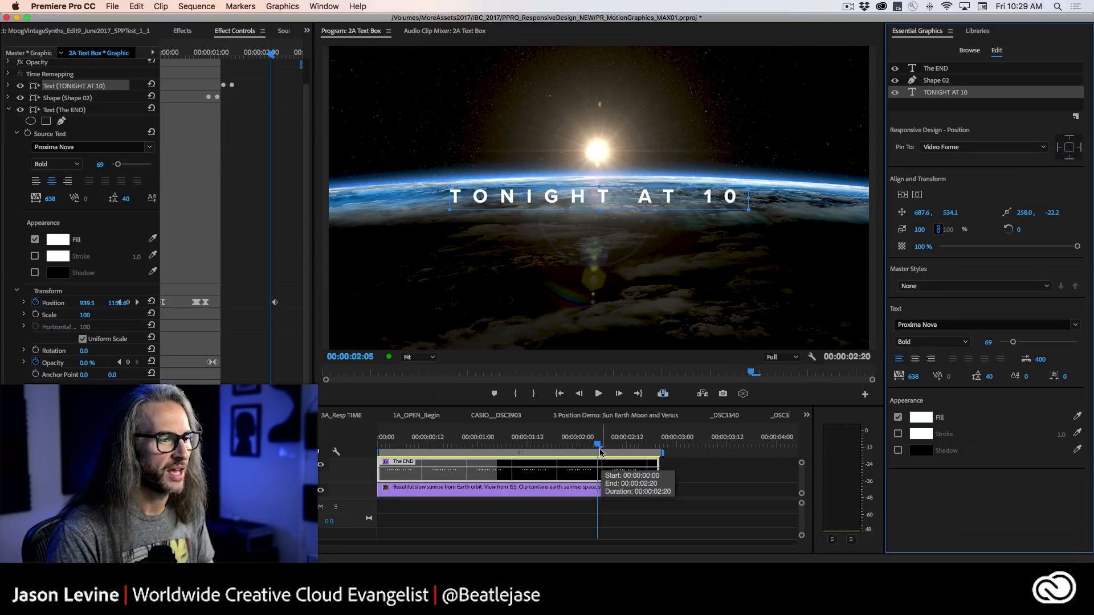
# Move the playhead to 00:00:02:10 and select the "The END" graphic clip with its layers shown for editing.
pyautogui.moveTo(599, 447)
pyautogui.mouseDown()
pyautogui.moveTo(654, 450)
pyautogui.moveTo(609, 450)
pyautogui.moveTo(618, 450)
pyautogui.mouseUp()
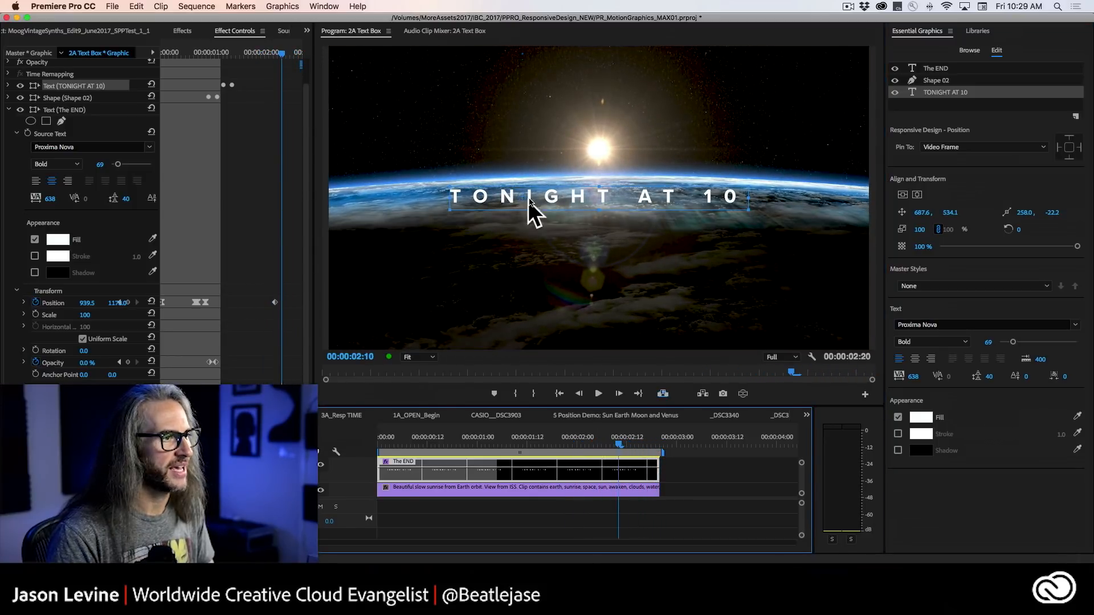
pyautogui.click(968, 50)
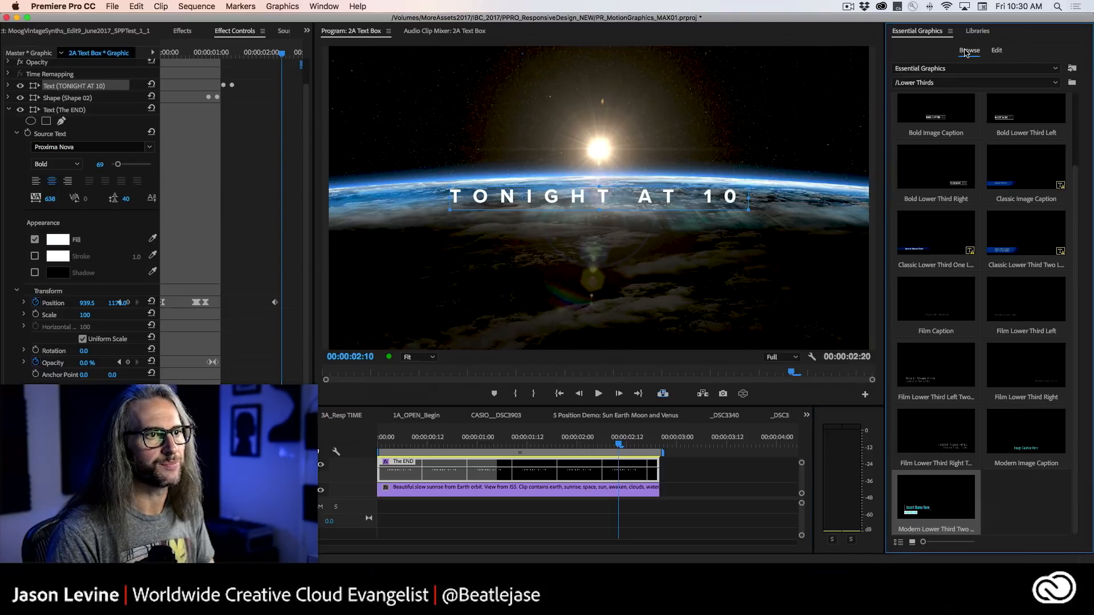
pyautogui.click(994, 50)
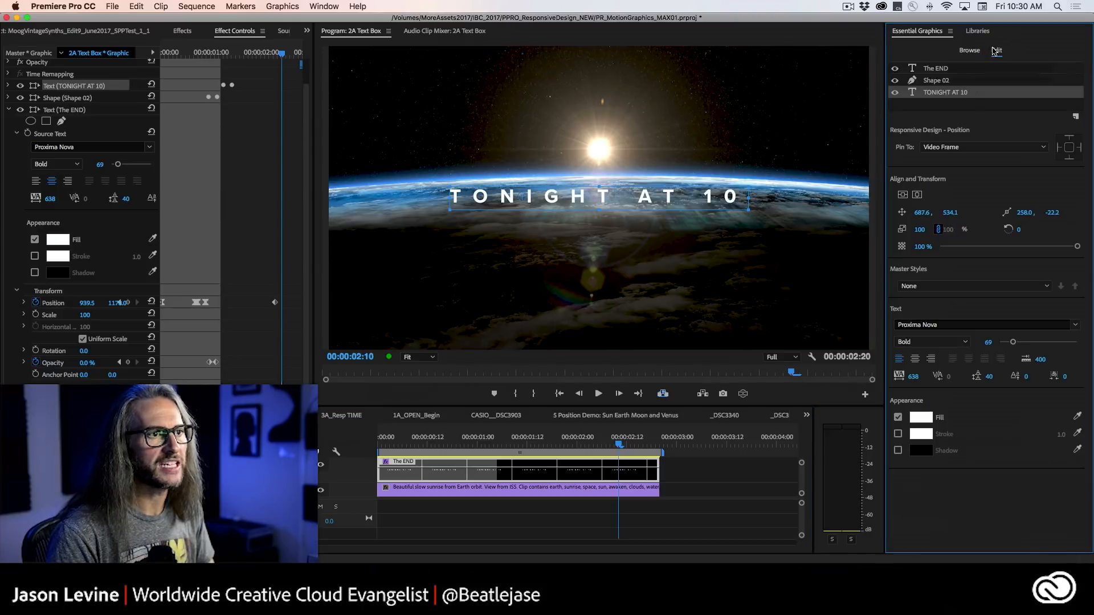
pyautogui.click(621, 474)
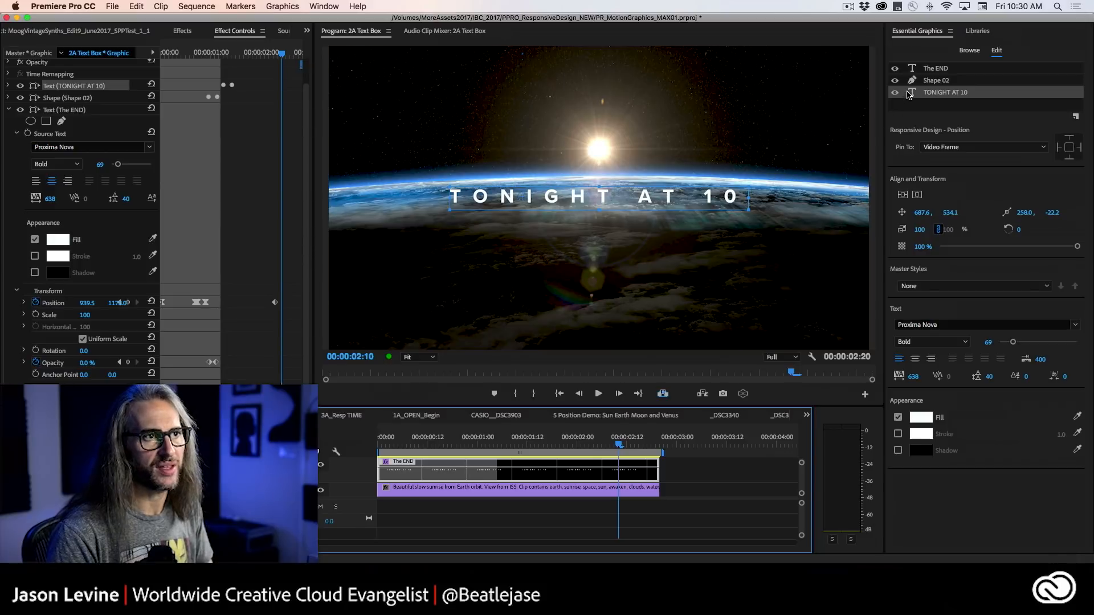
# Set the Outro Duration of the "The END" graphic clip to 00:00:00:16.
pyautogui.click(923, 108)
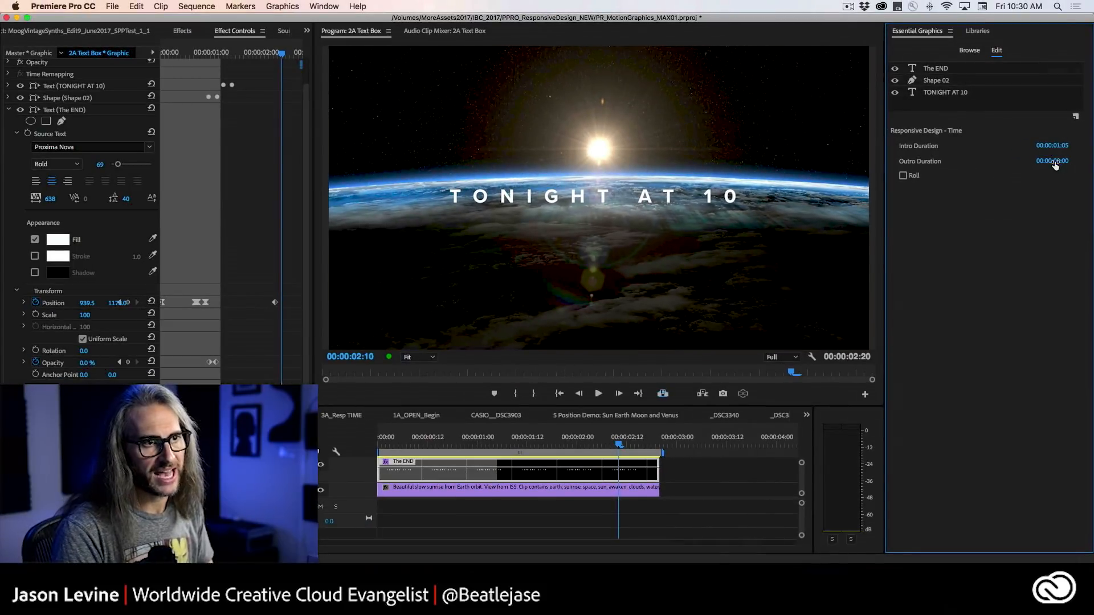
pyautogui.click(1054, 163)
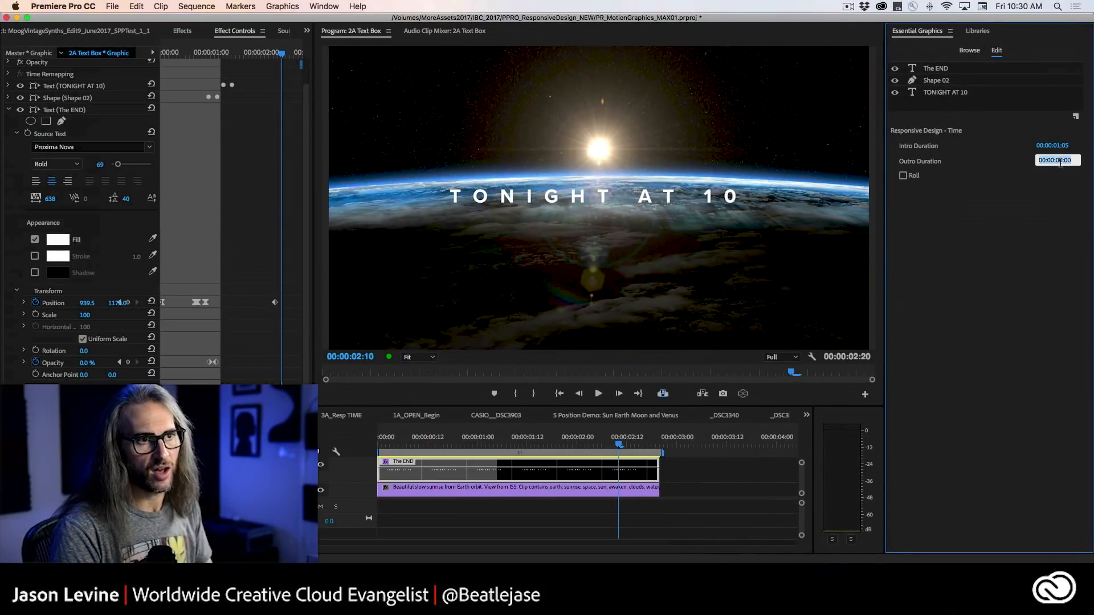
pyautogui.click(1073, 160)
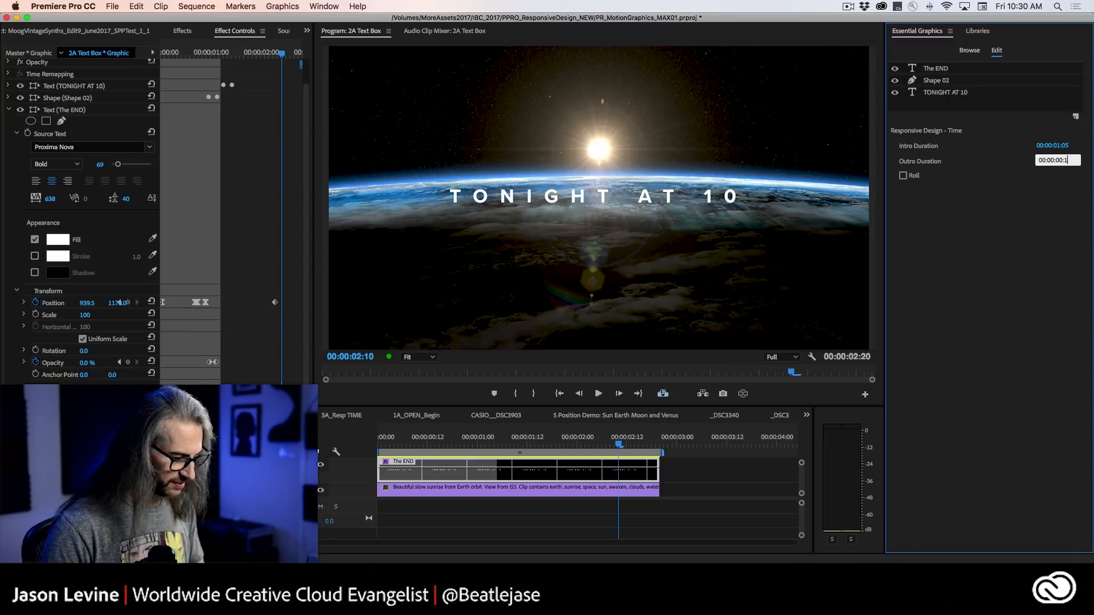
pyautogui.write('16')
pyautogui.press('Return')
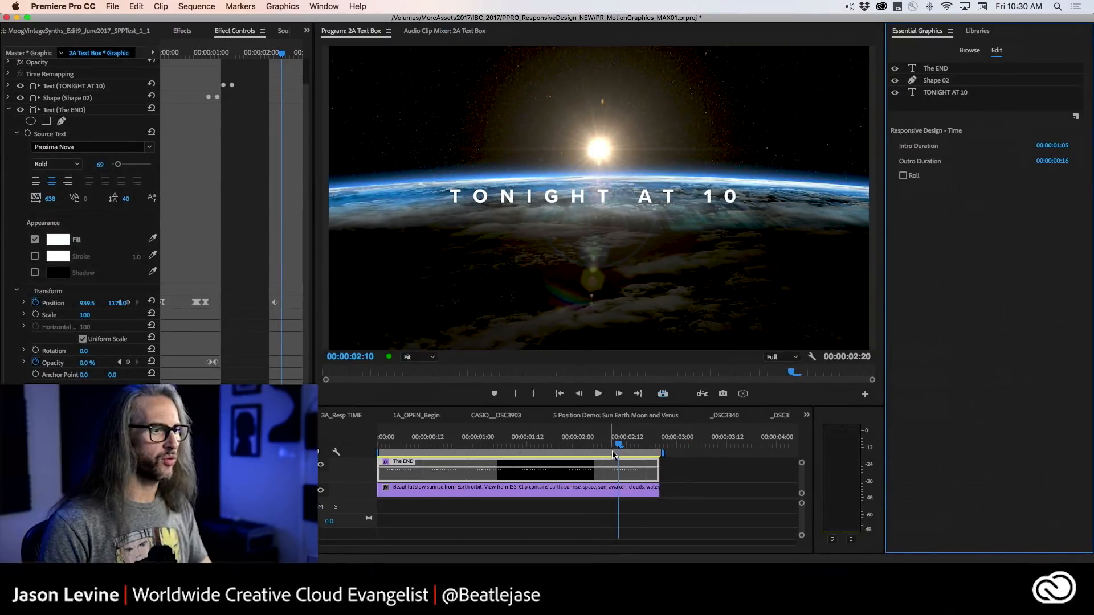
# Keyframe the TONIGHT AT 10 layer's opacity from 100% at 00:00:02:07 to 0% at 00:00:02:18.
pyautogui.moveTo(614, 435)
pyautogui.mouseDown()
pyautogui.moveTo(418, 434)
pyautogui.moveTo(606, 445)
pyautogui.mouseUp()
pyautogui.click(8, 109)
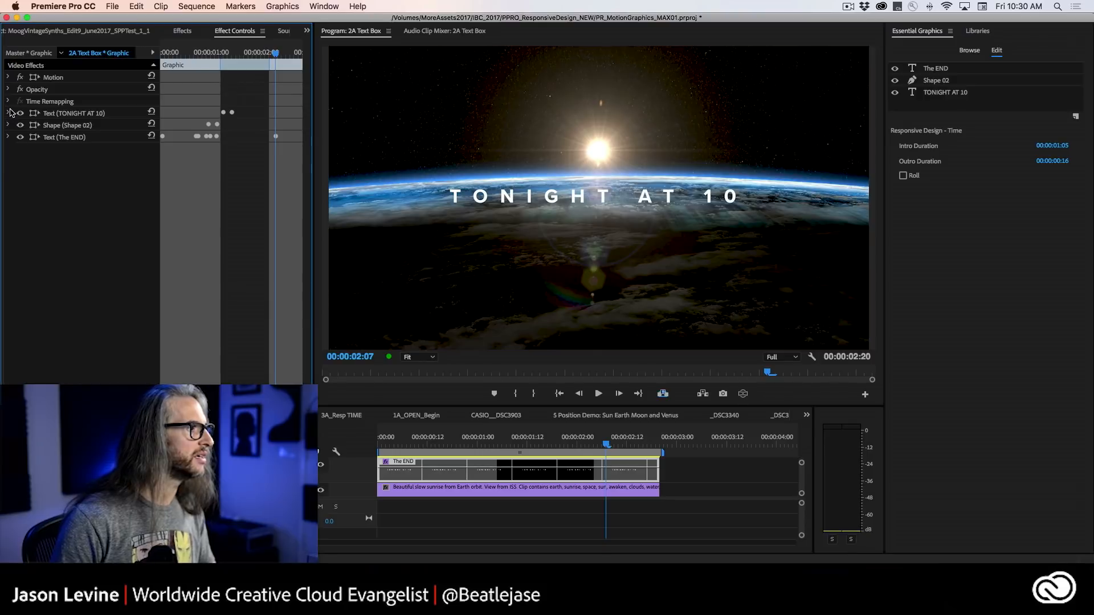
pyautogui.click(9, 114)
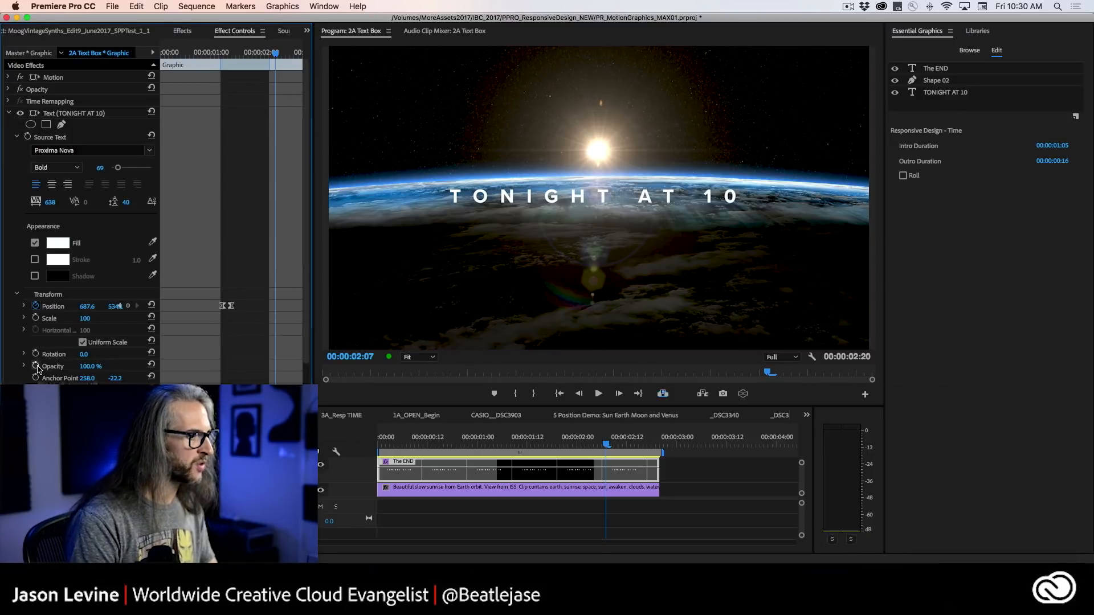
pyautogui.click(36, 366)
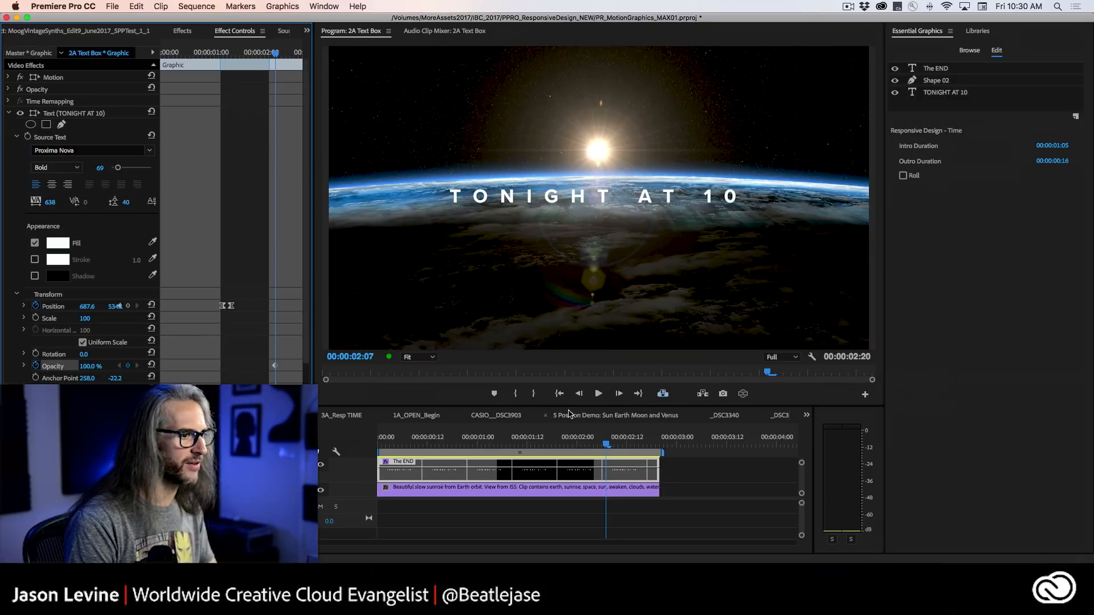
pyautogui.moveTo(606, 445); pyautogui.dragTo(653, 446)
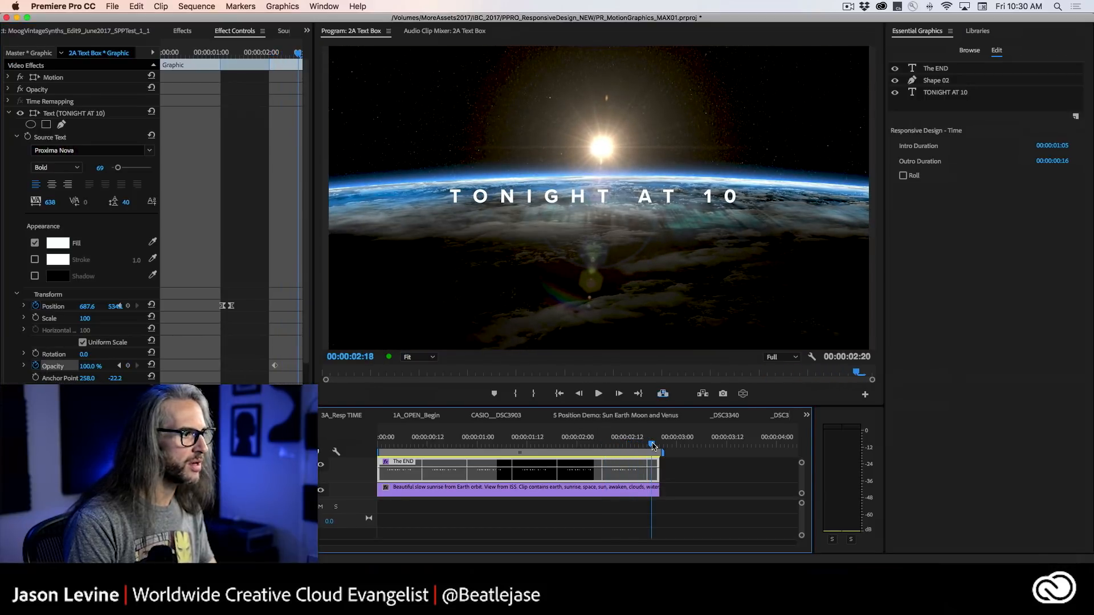
pyautogui.moveTo(89, 367); pyautogui.dragTo(28, 368)
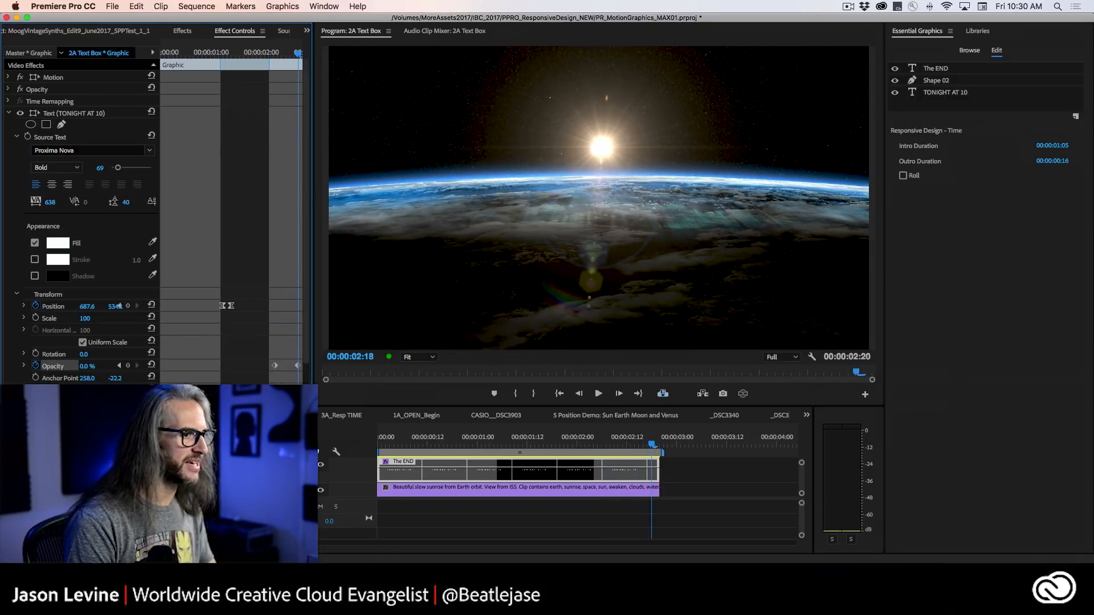
# Scrub and play through the title animation with the new opacity fade.
pyautogui.moveTo(653, 442); pyautogui.dragTo(523, 443)
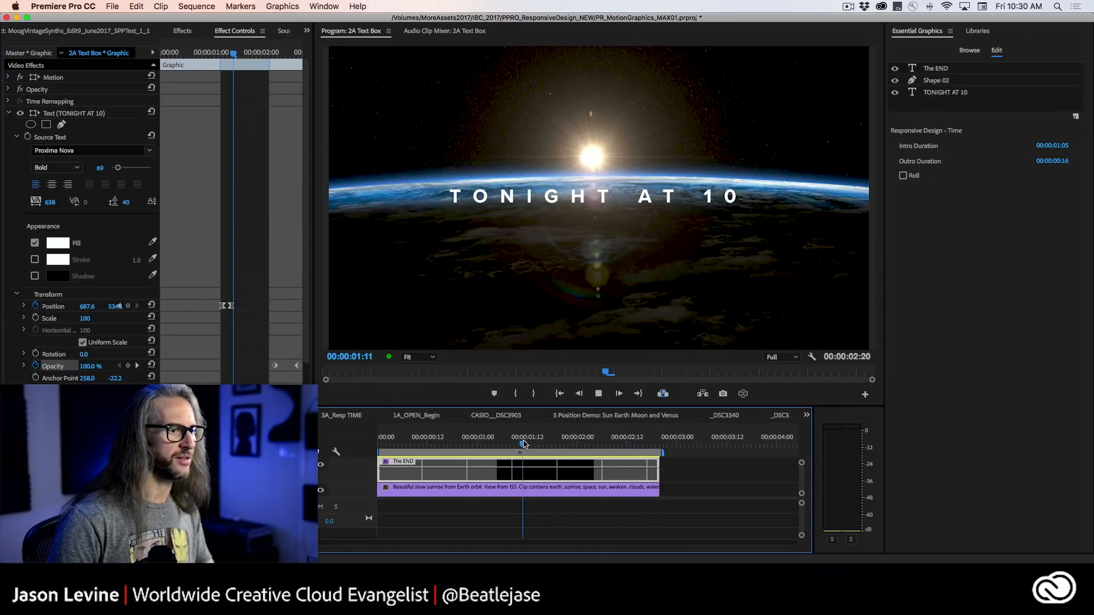
pyautogui.press('space')
pyautogui.press('space')
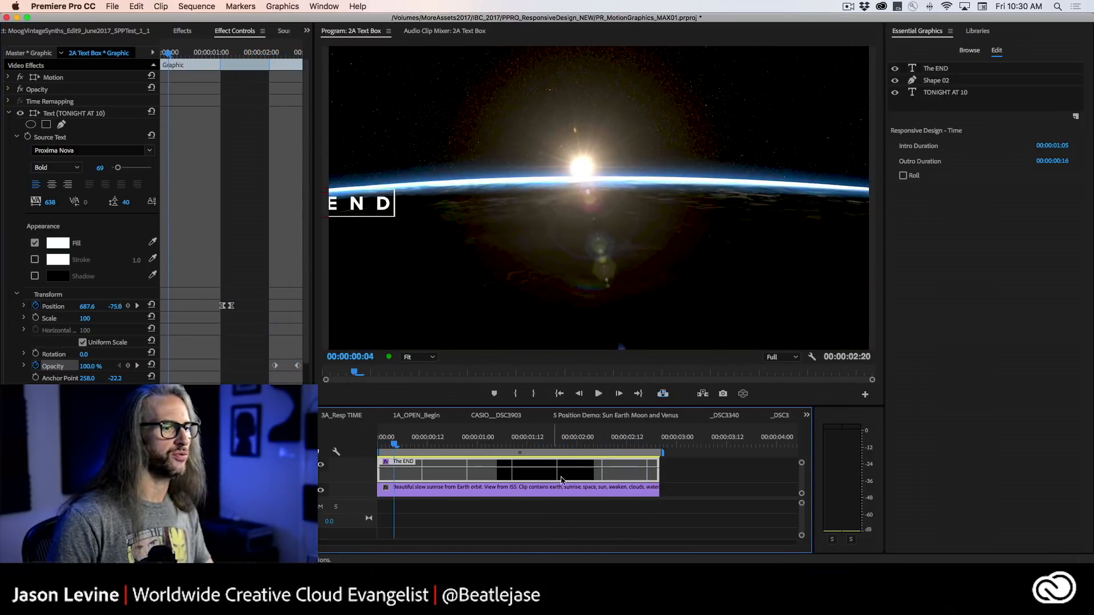
pyautogui.click(583, 443)
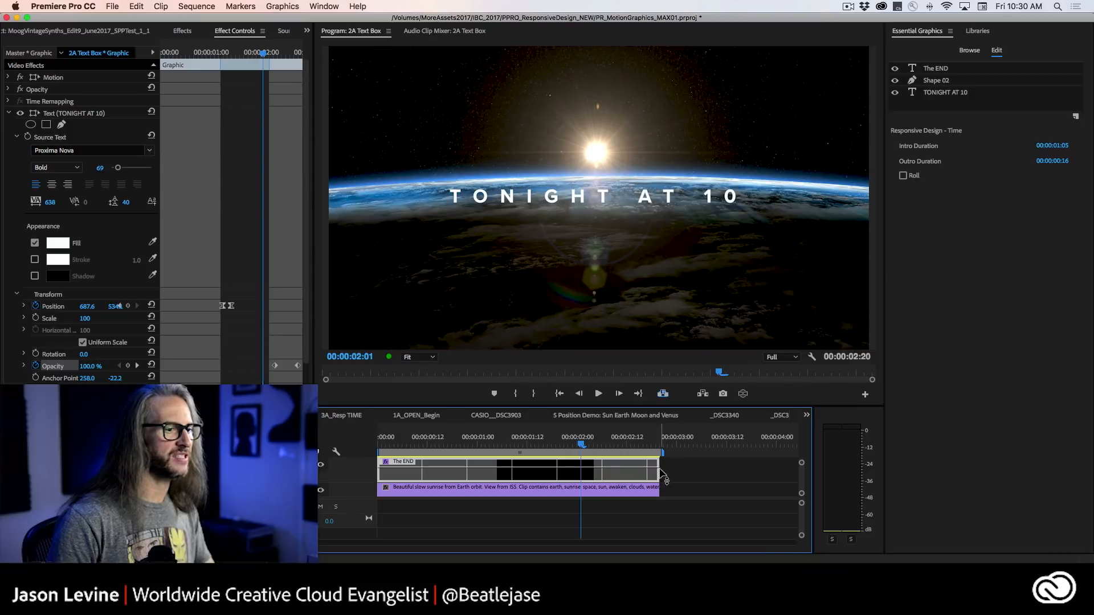
# Try extending the "The END" graphic clip to 00:00:05:18 and trim it back to the end of the footage.
pyautogui.moveTo(657, 473); pyautogui.dragTo(797, 473)
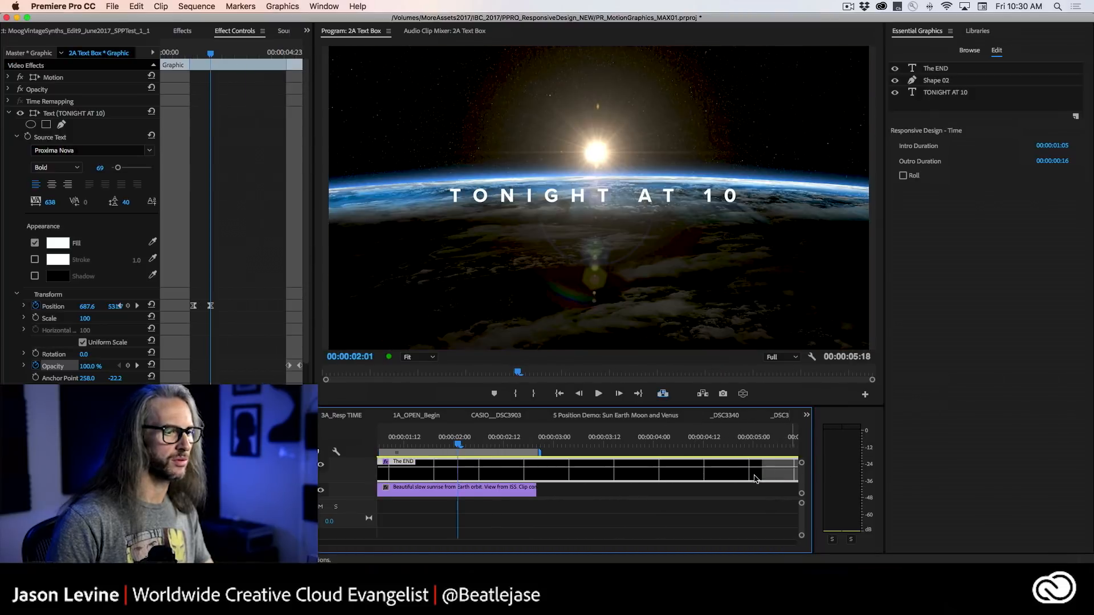
pyautogui.press('\\')
pyautogui.moveTo(673, 443)
pyautogui.mouseDown()
pyautogui.moveTo(714, 449)
pyautogui.moveTo(687, 456)
pyautogui.mouseUp()
pyautogui.press('space')
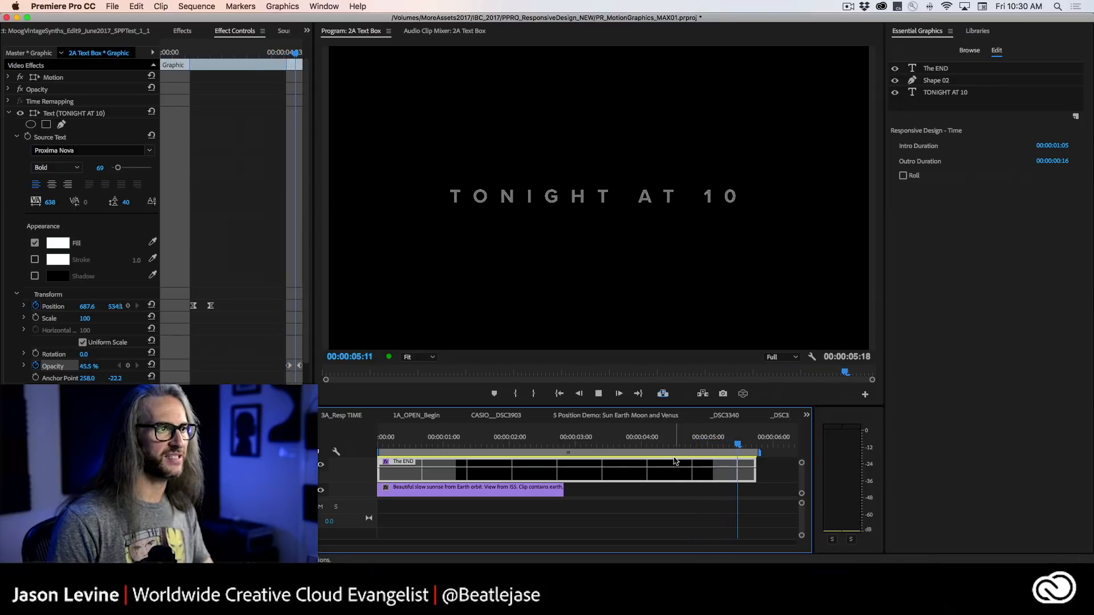
pyautogui.click(711, 453)
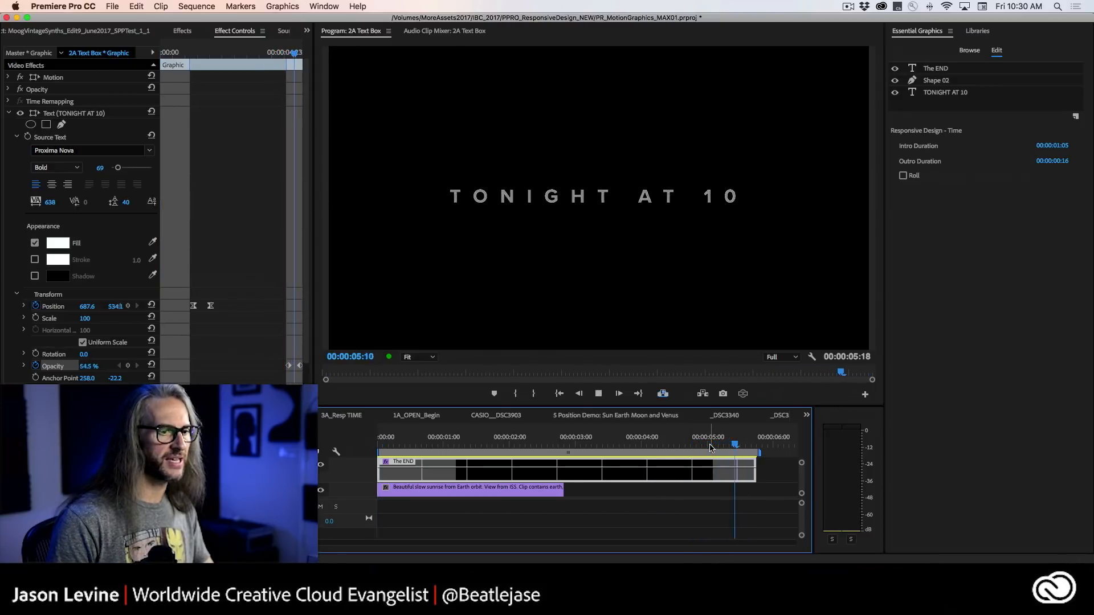
pyautogui.moveTo(752, 469); pyautogui.dragTo(563, 470)
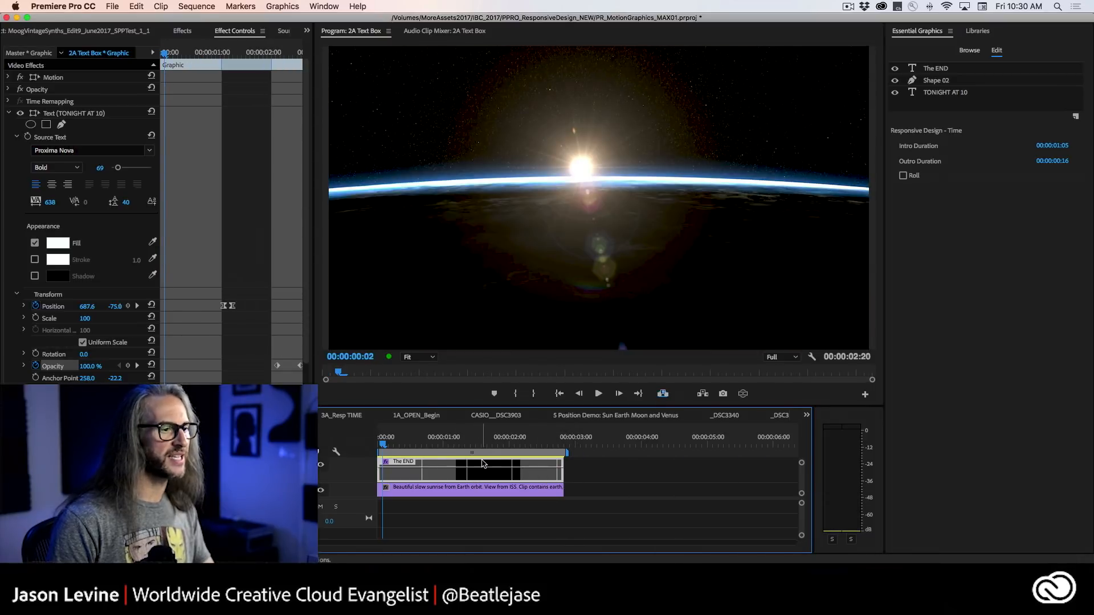
# Return to the sequence start and play the complete animation through its outro.
pyautogui.moveTo(471, 444)
pyautogui.mouseDown()
pyautogui.moveTo(501, 444)
pyautogui.moveTo(476, 445)
pyautogui.mouseUp()
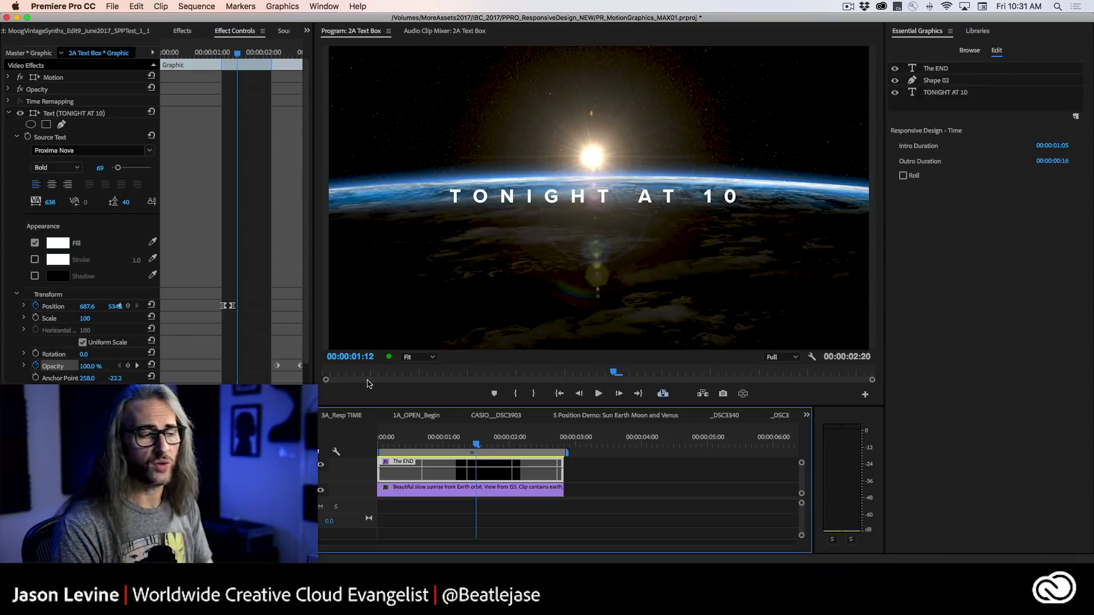
pyautogui.press('Home')
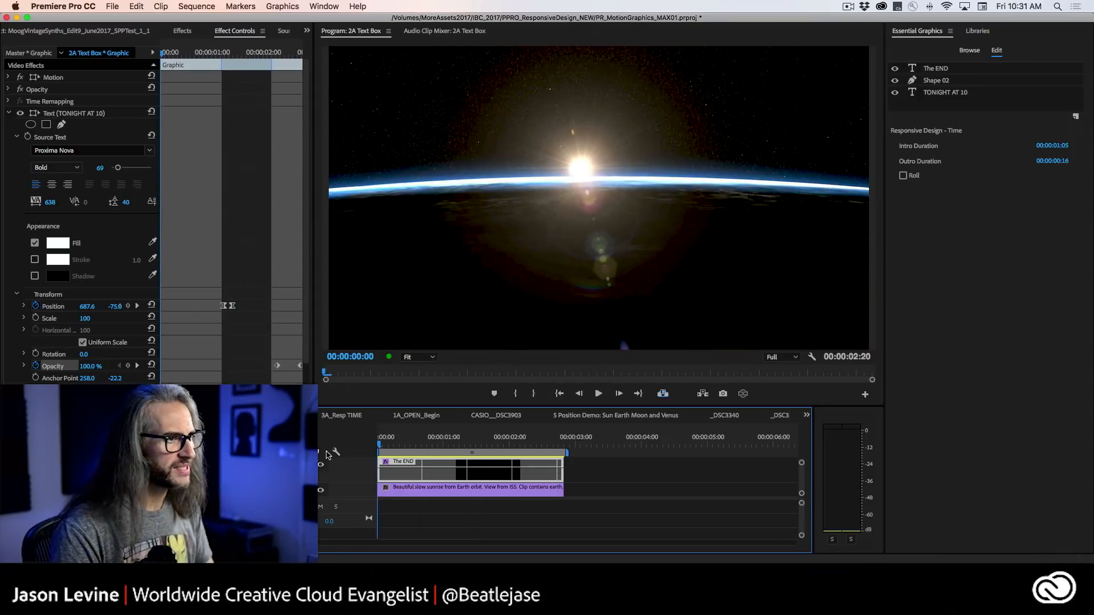
pyautogui.press('space')
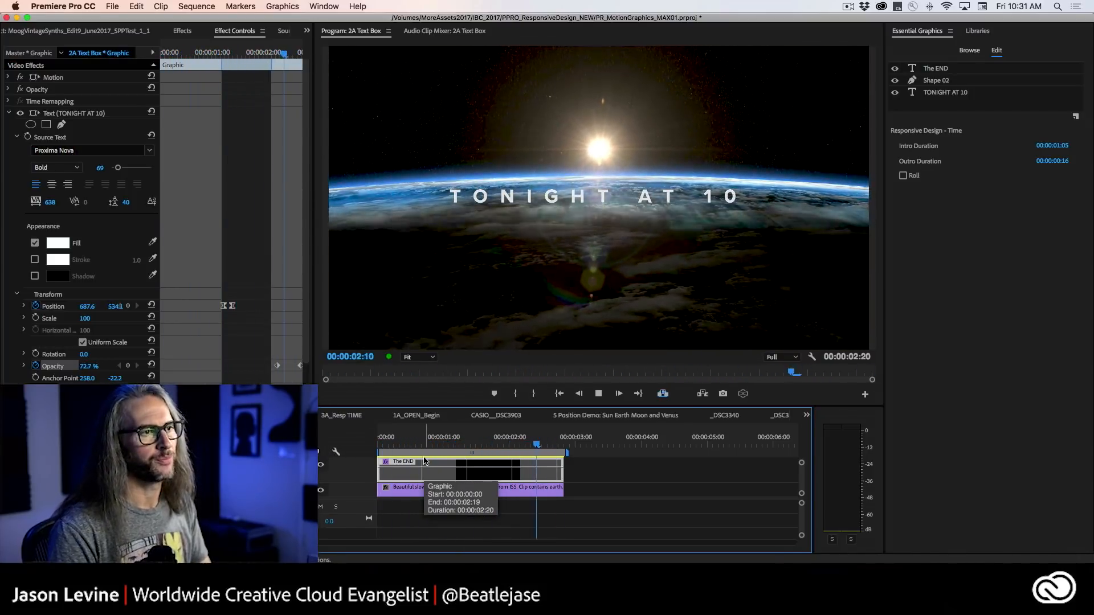
pyautogui.press('space')
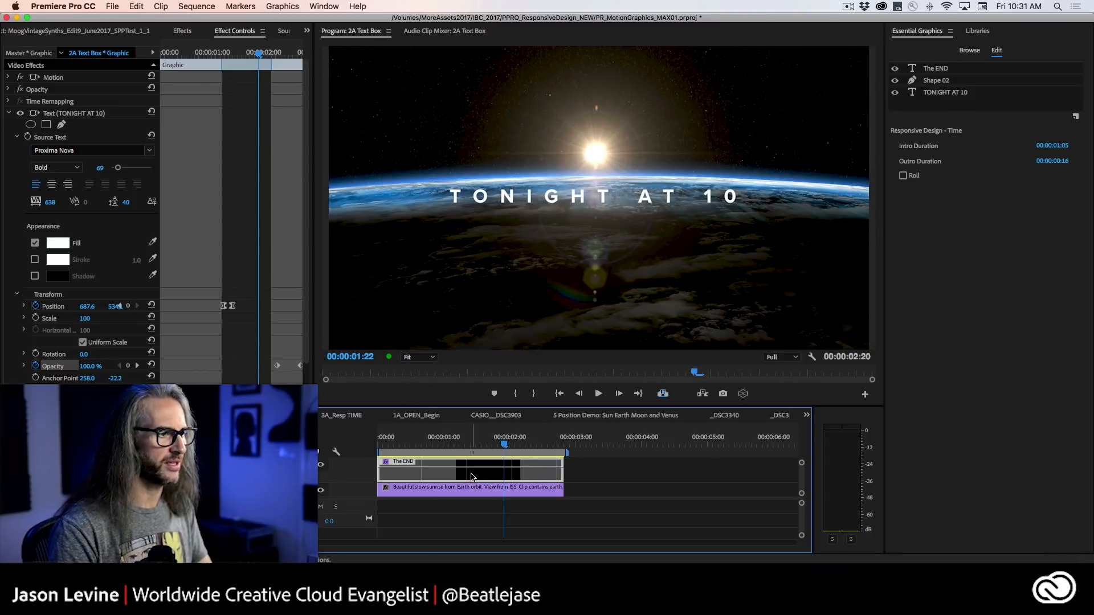
# Export the "The END" graphic clip as a Motion Graphics template named TheEND to the personal library.
pyautogui.rightClick(473, 477)
pyautogui.click(579, 249)
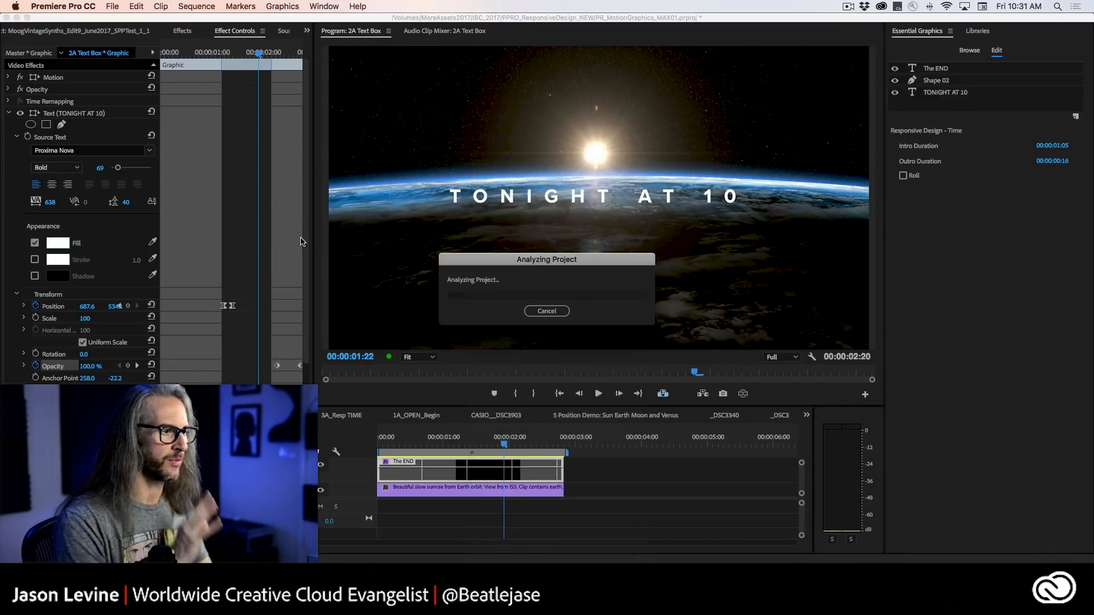
pyautogui.write('TheEND')
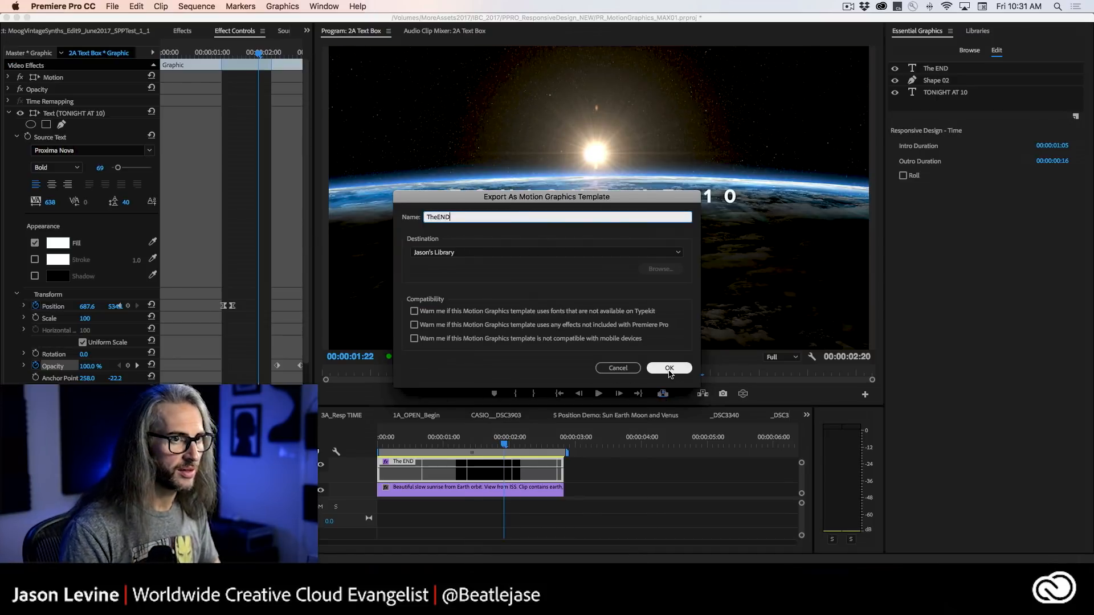
pyautogui.click(670, 369)
# Open the 1B Ratio SQUARE sequence from the PR_MotionGraphics_MAX01 project.
pyautogui.click(208, 52)
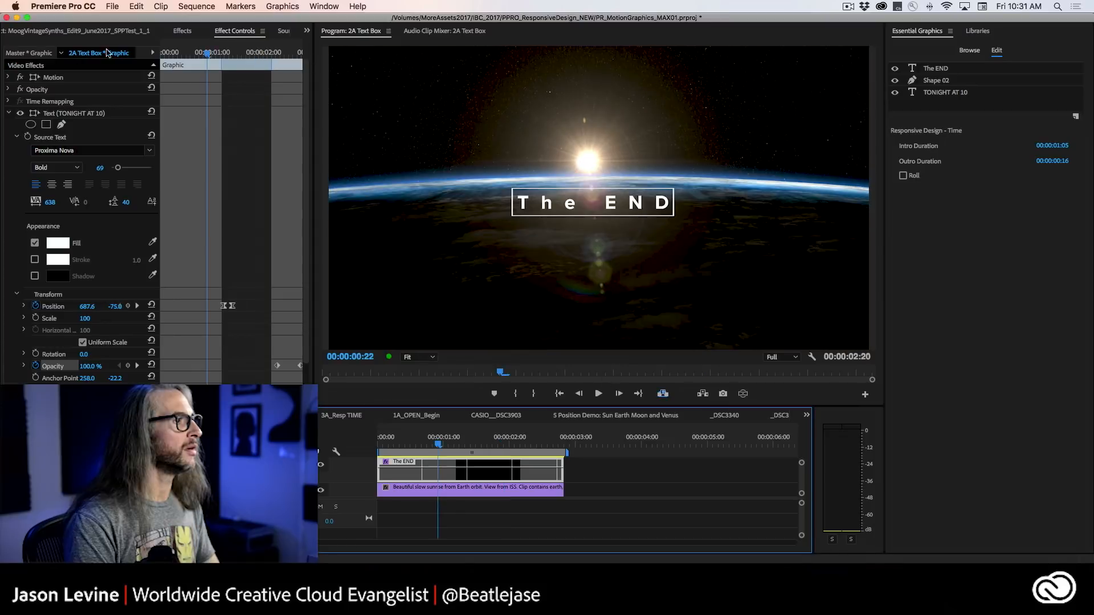
pyautogui.click(306, 31)
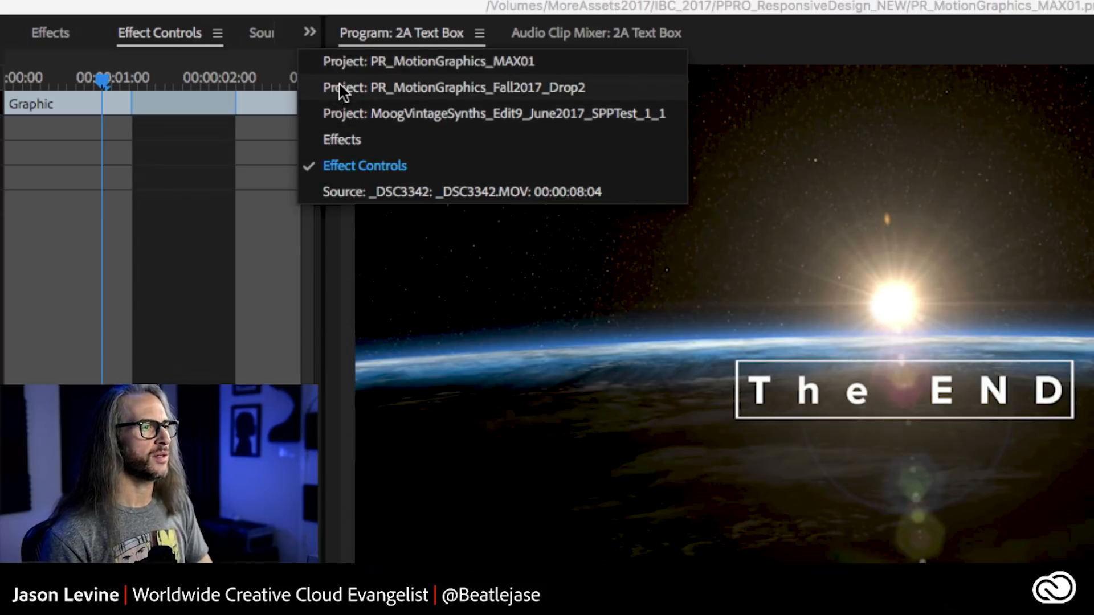
pyautogui.click(342, 60)
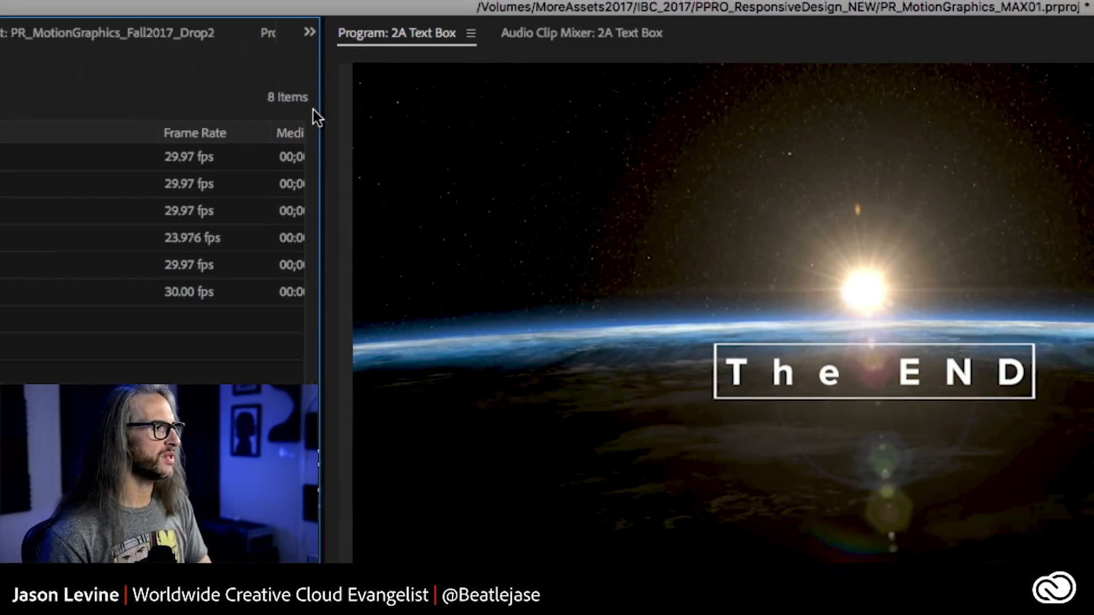
pyautogui.doubleClick(44, 109)
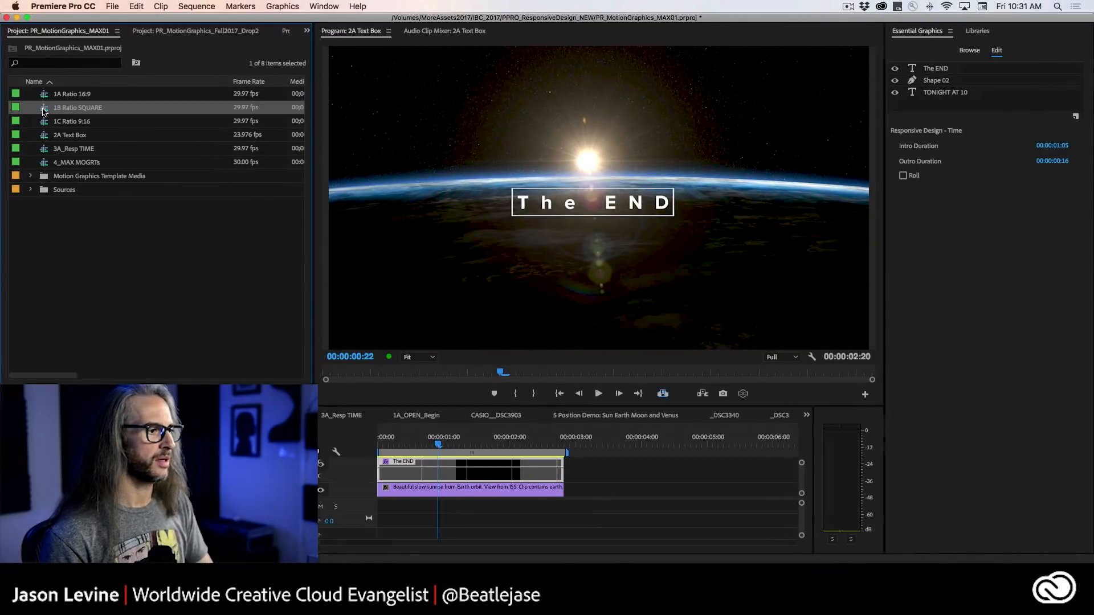
# Place the TheEND template from the library above the SpaceMan_01.mp4 clip, starting at about 00;00;02;18.
pyautogui.moveTo(450, 443)
pyautogui.mouseDown()
pyautogui.moveTo(377, 444)
pyautogui.moveTo(437, 444)
pyautogui.mouseUp()
pyautogui.click(977, 32)
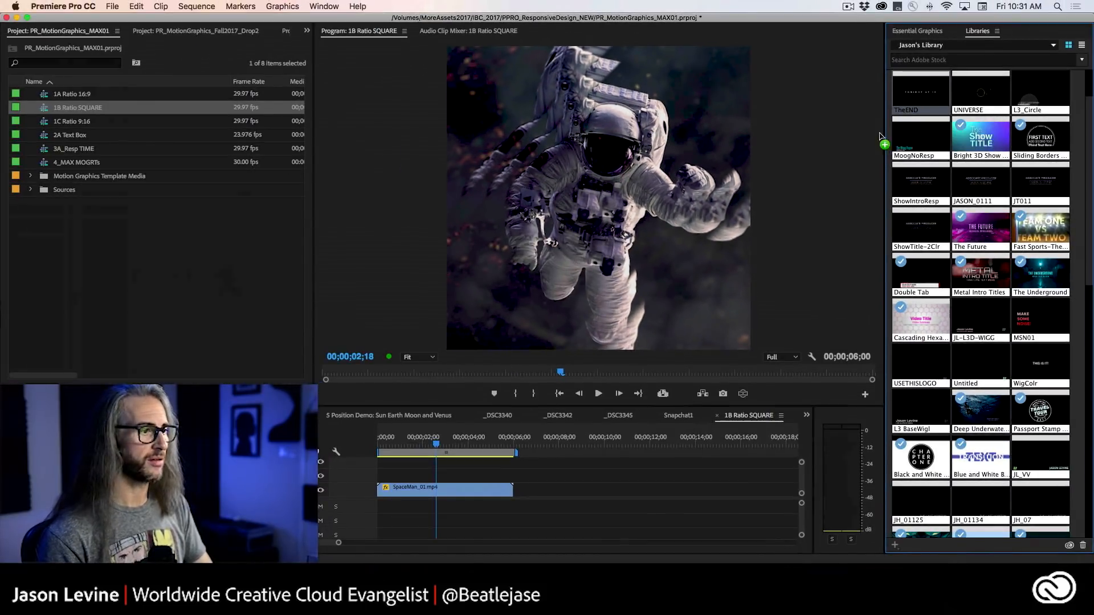
pyautogui.moveTo(918, 104); pyautogui.dragTo(431, 480)
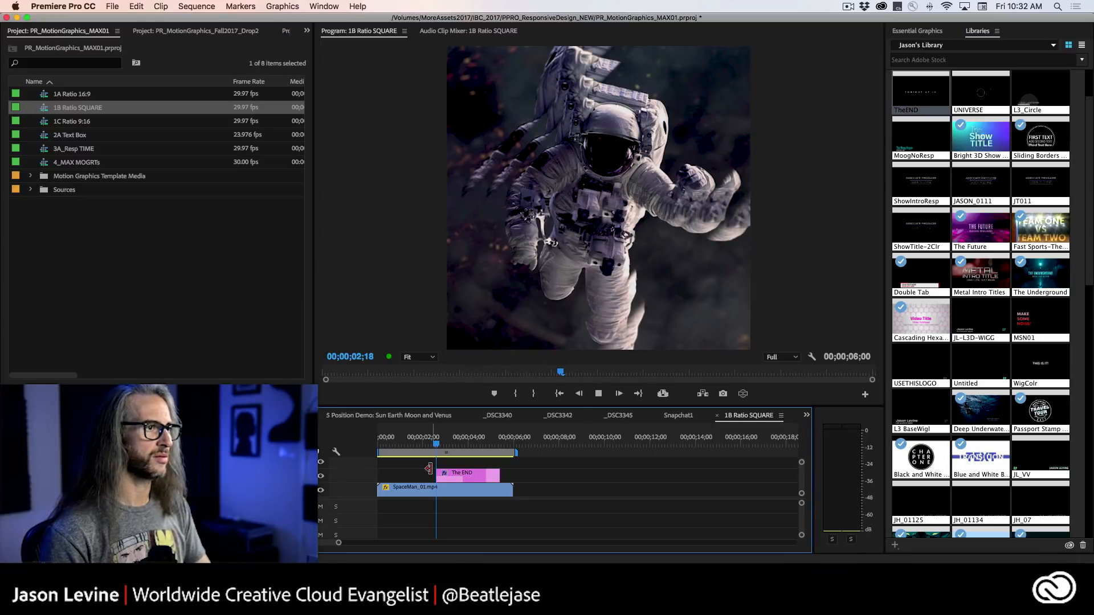
# Play back and scrub the TheEND template's animation over the square spaceman footage.
pyautogui.press('space')
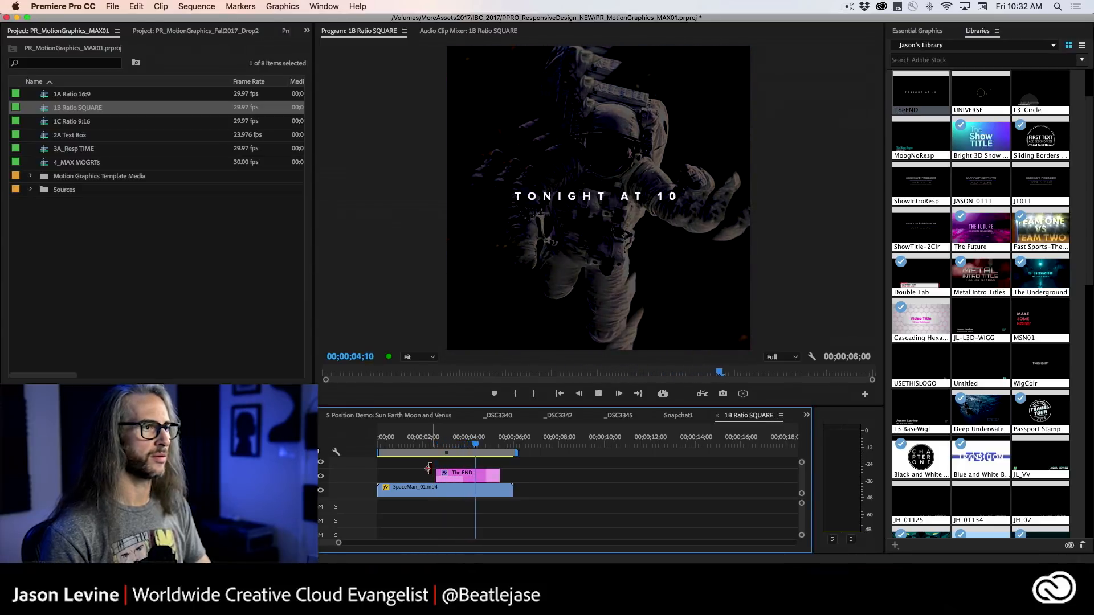
pyautogui.click(445, 445)
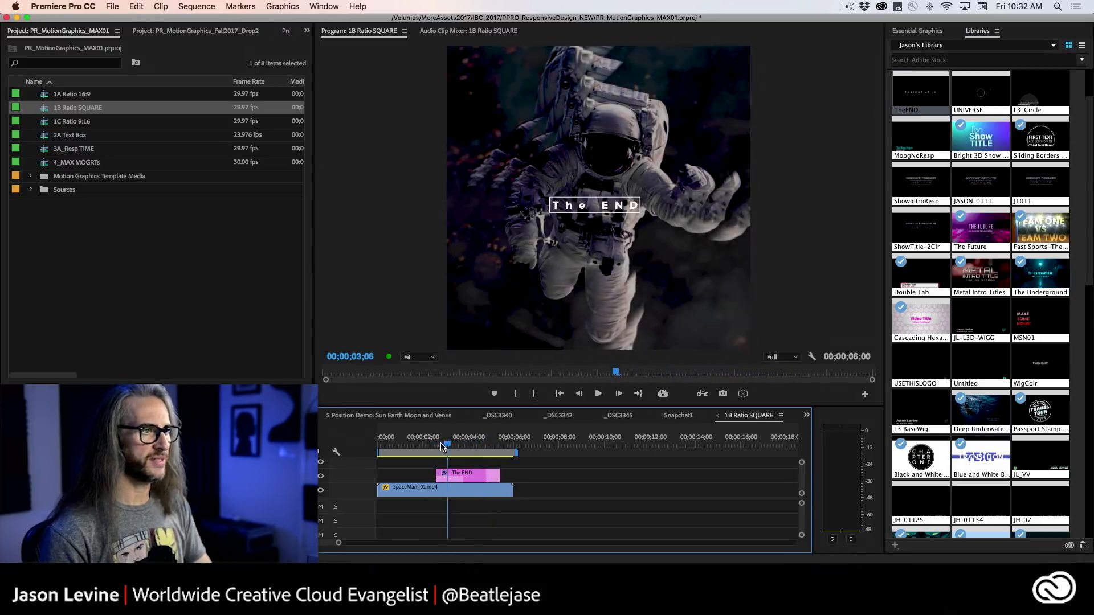
pyautogui.moveTo(443, 446); pyautogui.dragTo(424, 446)
pyautogui.press('space')
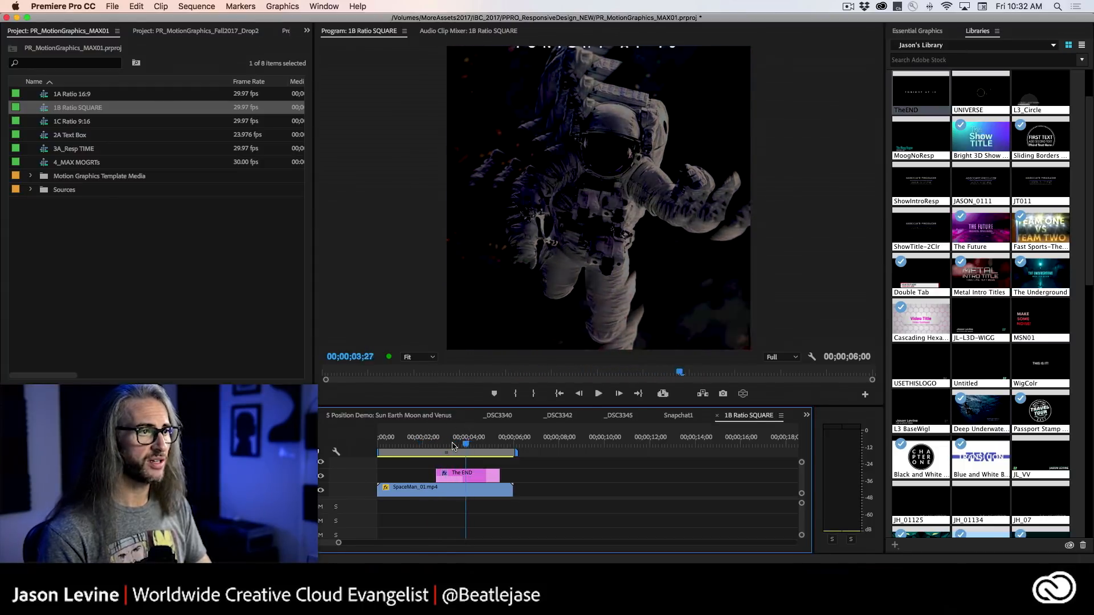
pyautogui.click(429, 445)
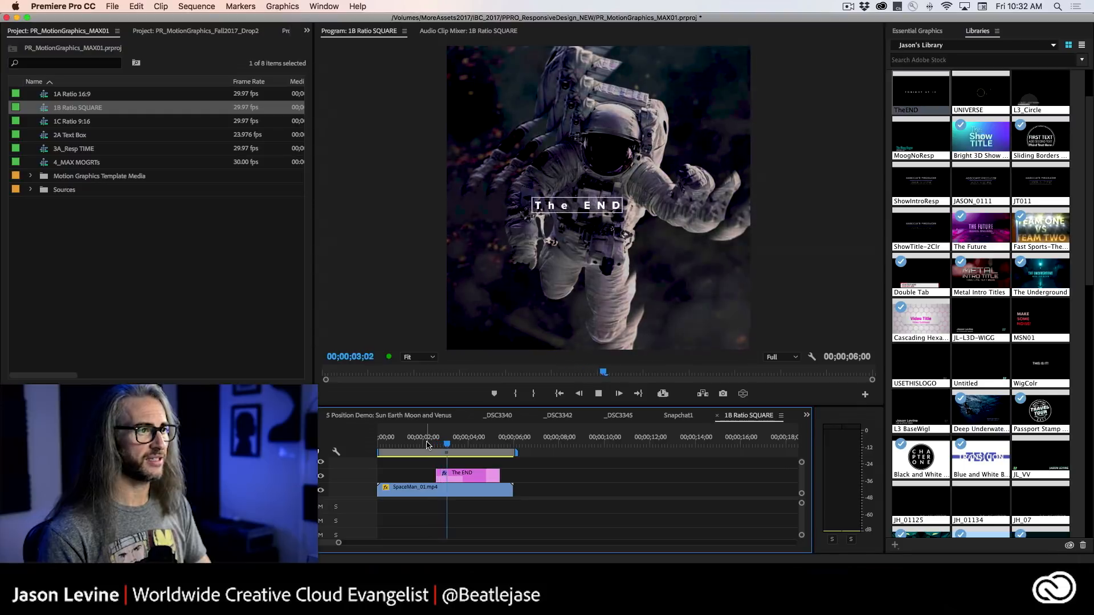
pyautogui.press('space')
# Replace the text of the "The END" layer in the graphic over the spaceman footage with "KEEP IT RESPONSIVE".
pyautogui.click(461, 476)
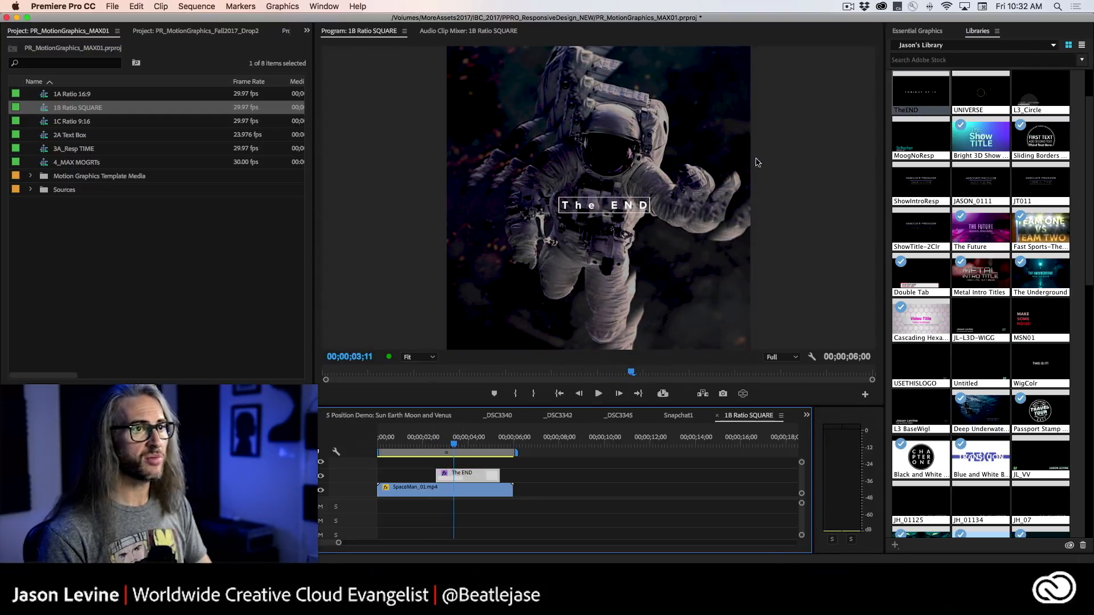
pyautogui.click(918, 32)
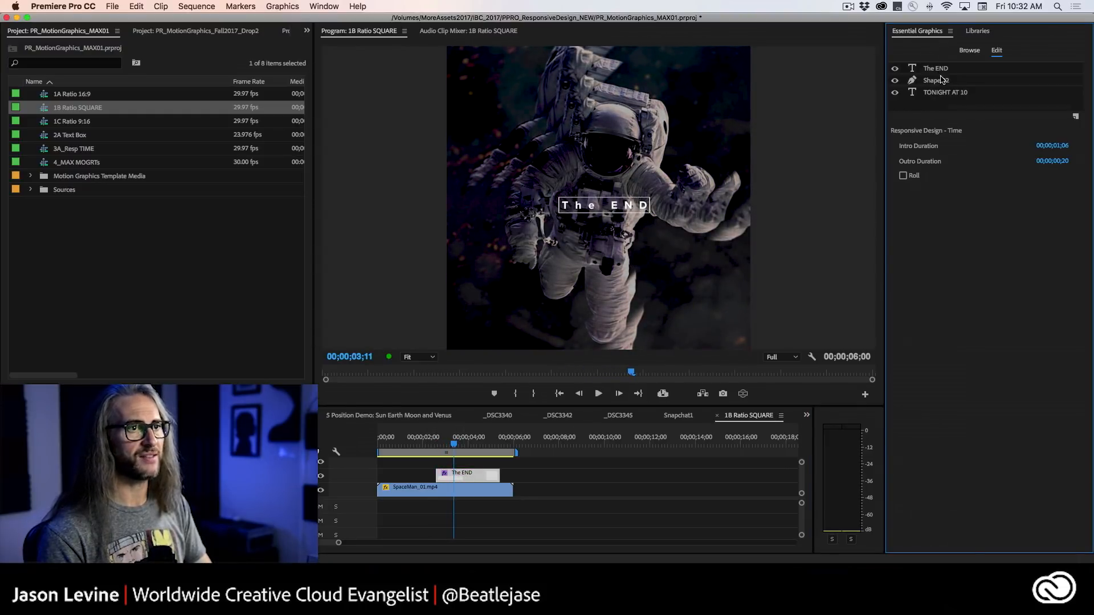
pyautogui.click(937, 68)
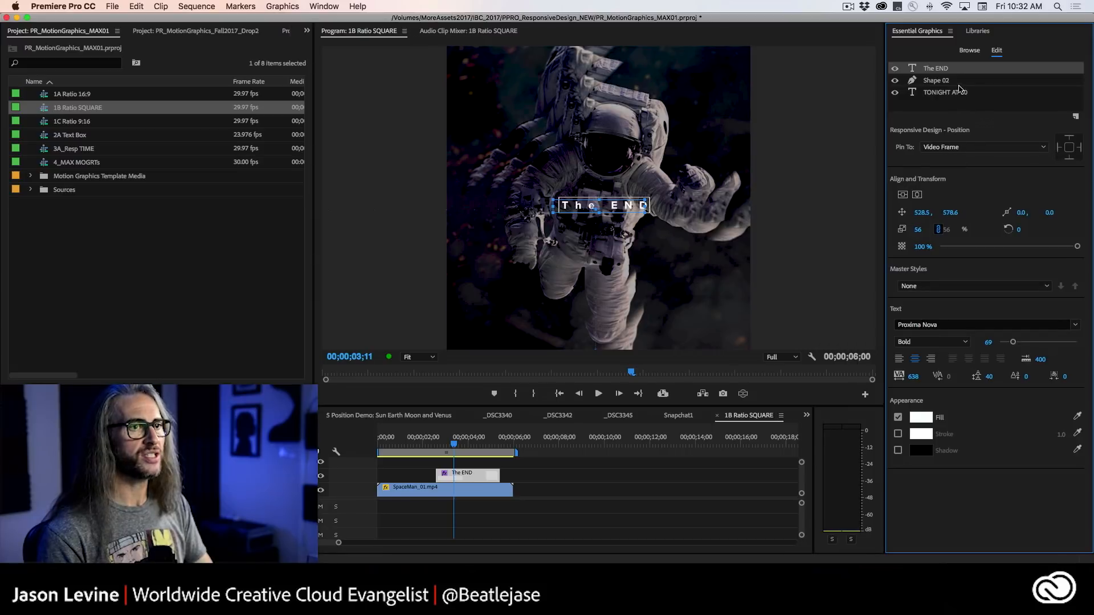
pyautogui.click(958, 83)
pyautogui.click(957, 70)
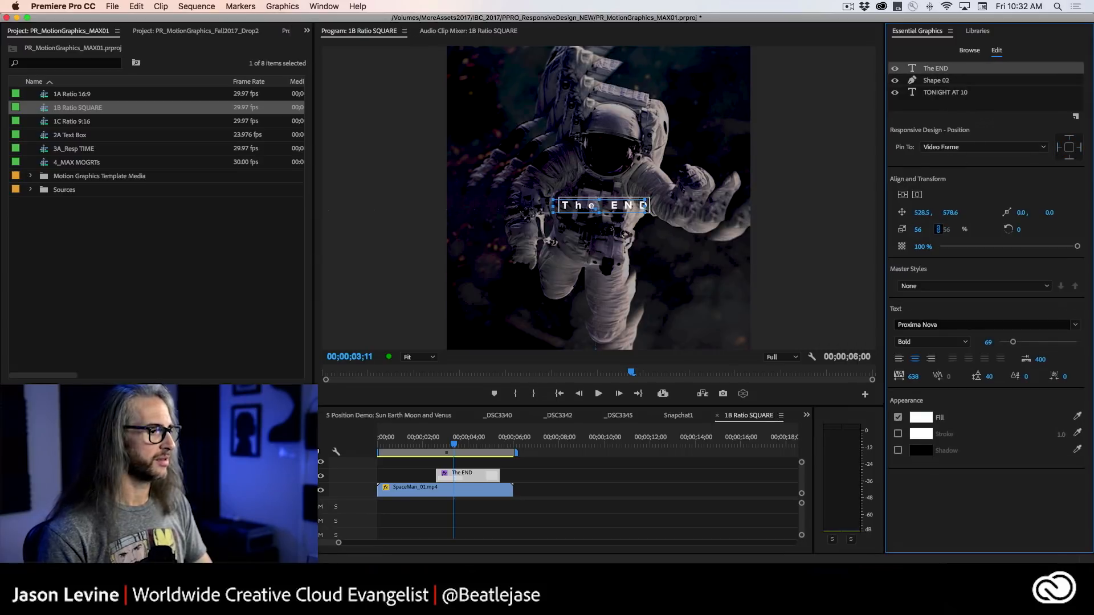
pyautogui.click(366, 452)
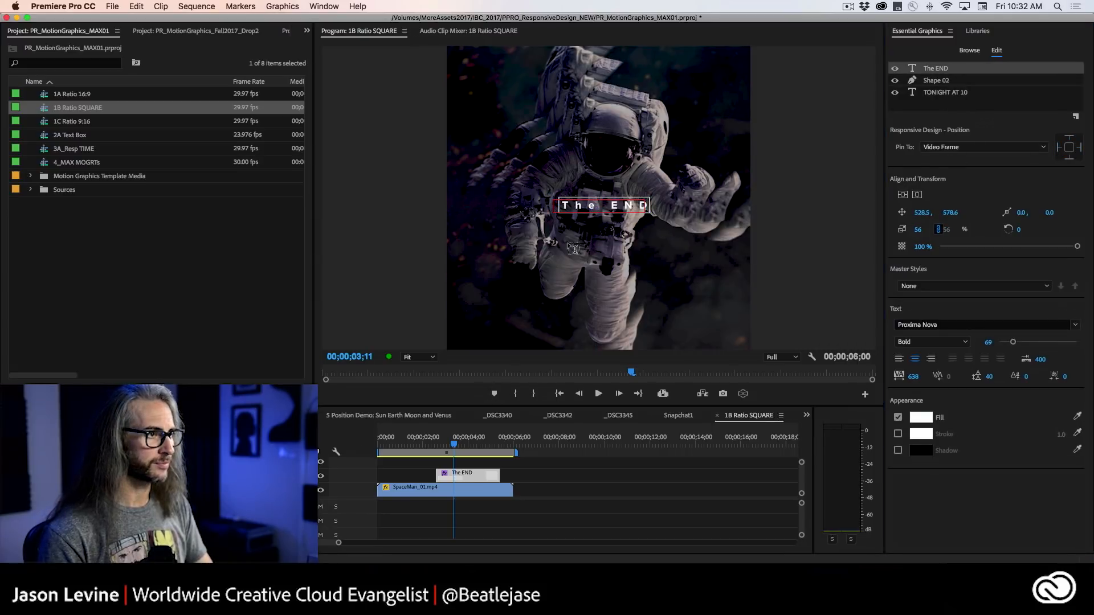
pyautogui.moveTo(561, 205); pyautogui.dragTo(645, 207)
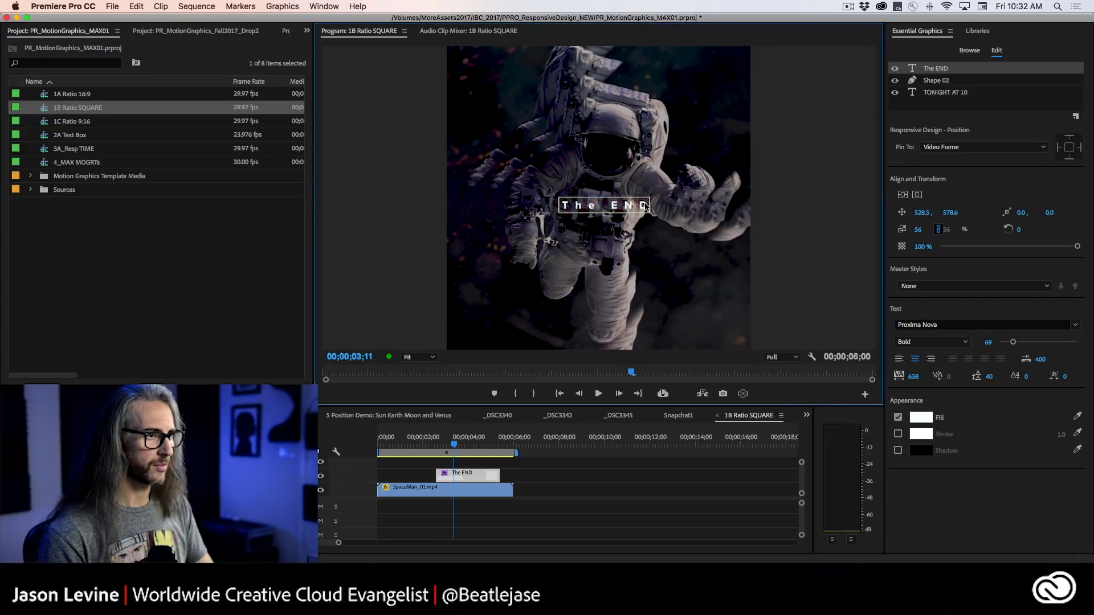
pyautogui.write('T')
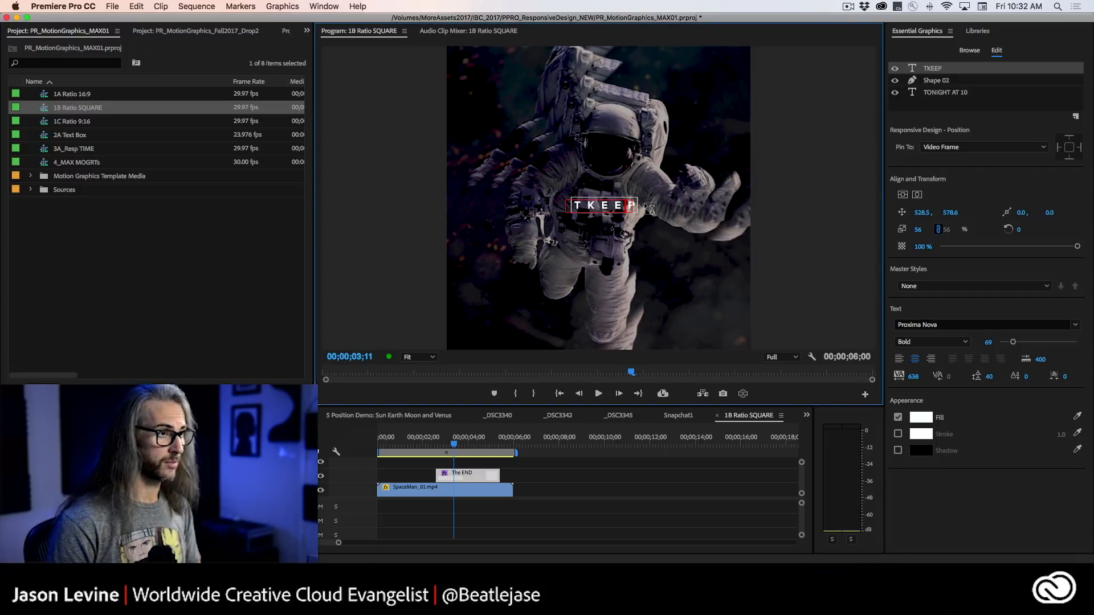
pyautogui.press('BackSpace')
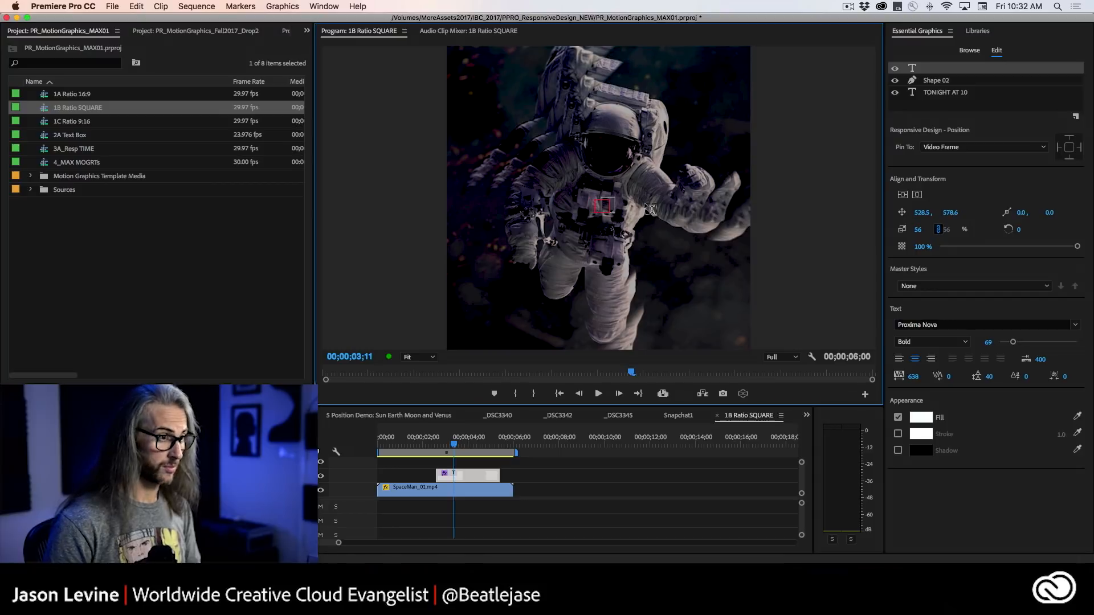
pyautogui.write('KEEP IT')
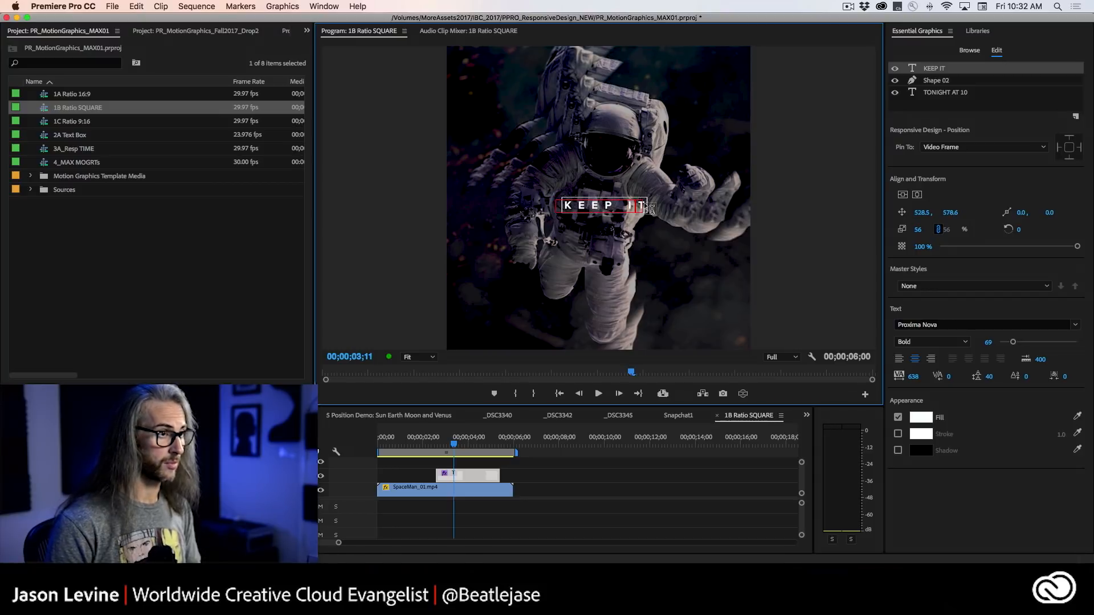
pyautogui.write(' RESPONSIVE')
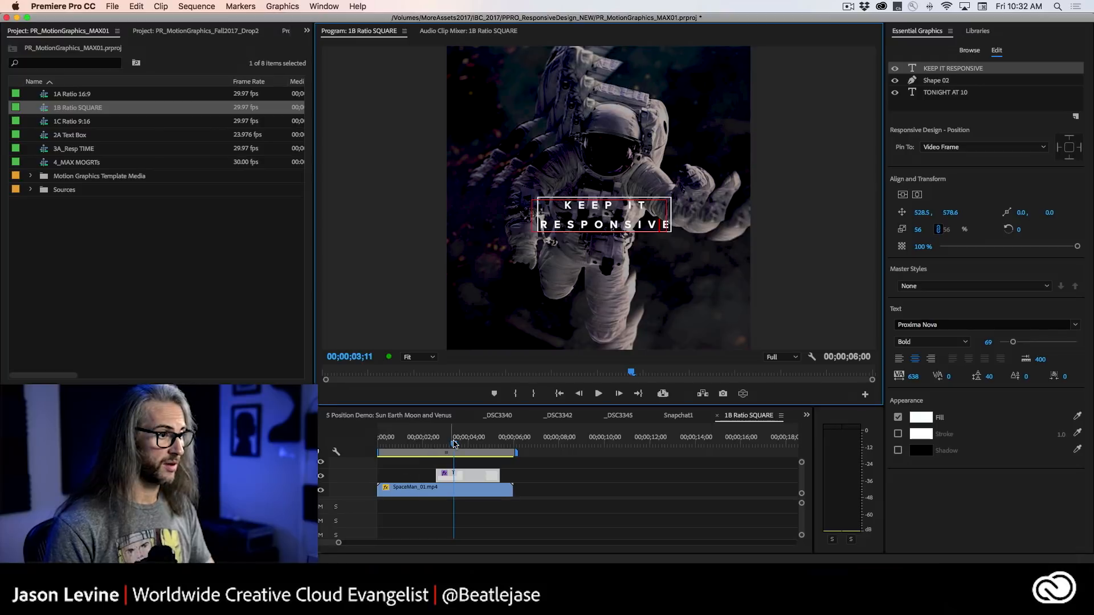
# Play back the KEEP IT RESPONSIVE graphic's animation over the square spaceman footage.
pyautogui.moveTo(454, 445); pyautogui.dragTo(398, 473)
pyautogui.press('space')
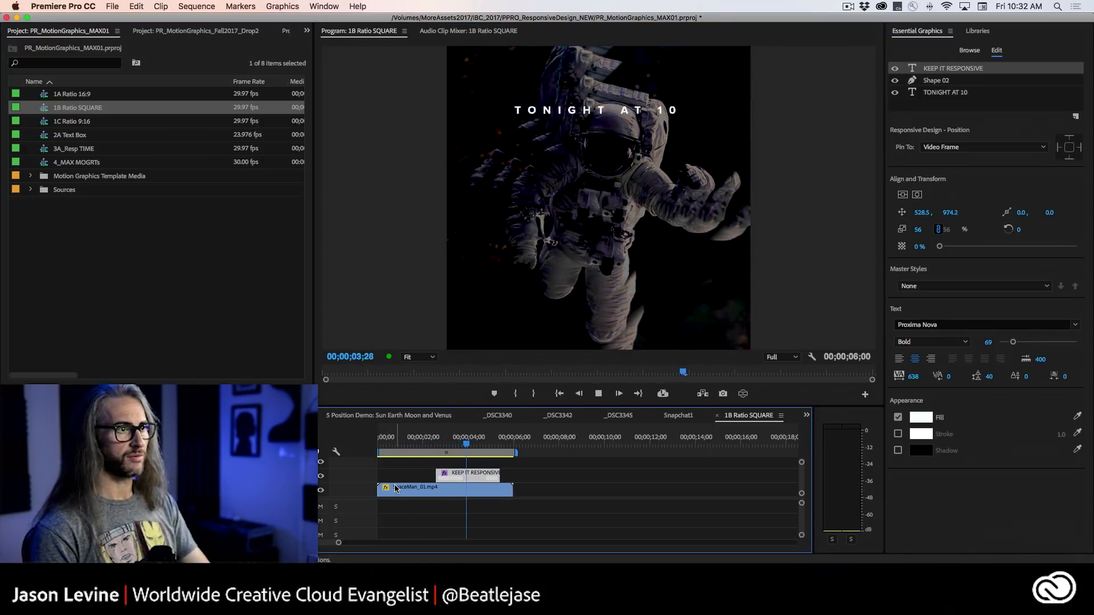
pyautogui.press('space')
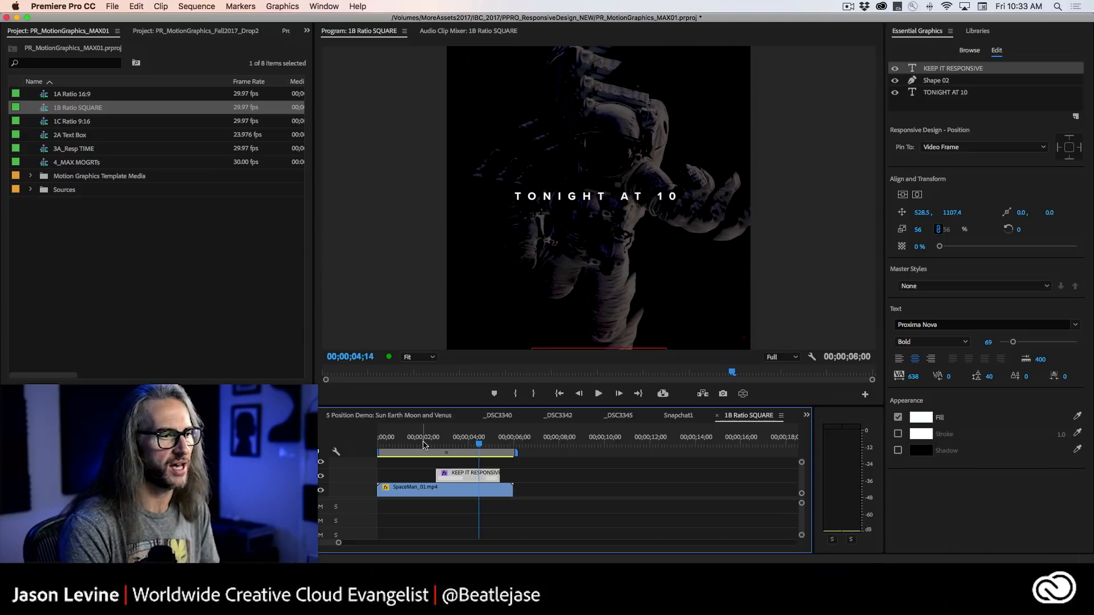
# Switch to the _DSC3345 sequence and ripple-trim the first 17 seconds off the _DSC3345.MOV clip.
pyautogui.click(499, 415)
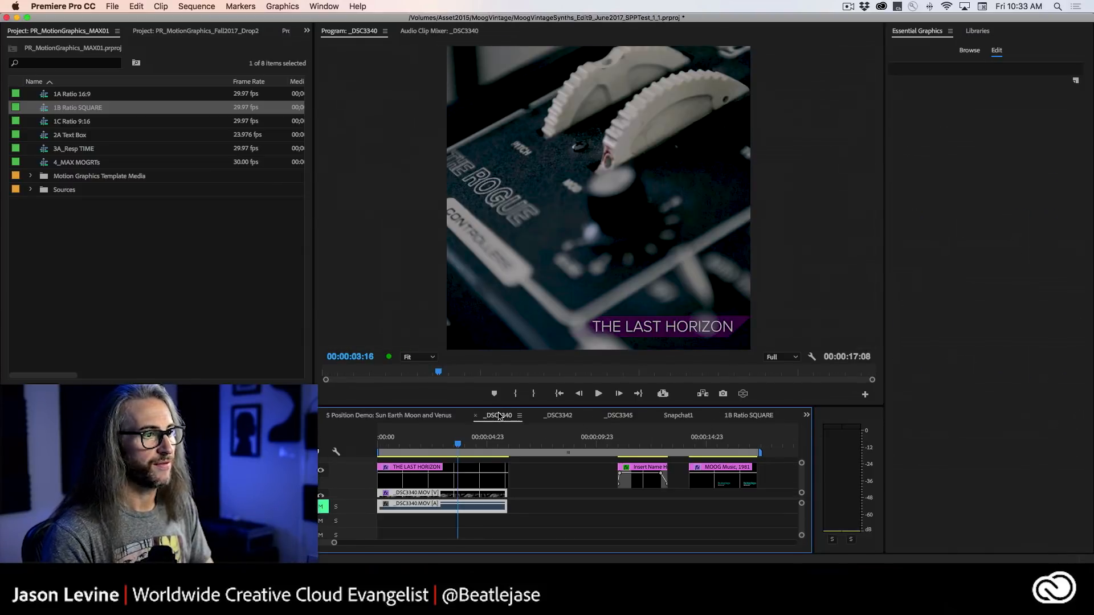
pyautogui.click(558, 417)
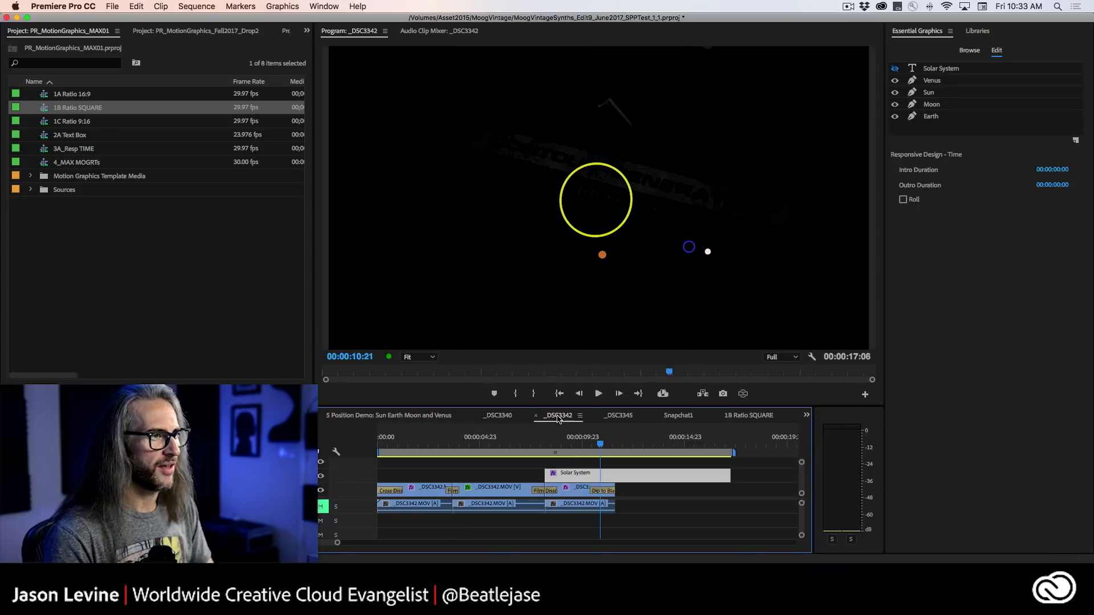
pyautogui.click(618, 416)
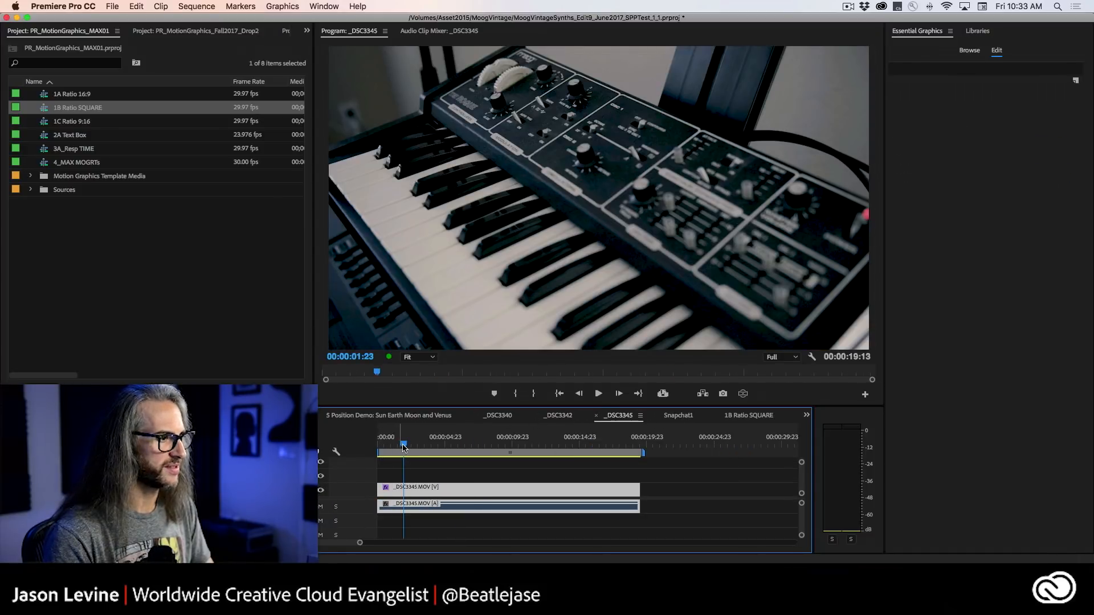
pyautogui.moveTo(403, 444); pyautogui.dragTo(562, 447)
pyautogui.press('space')
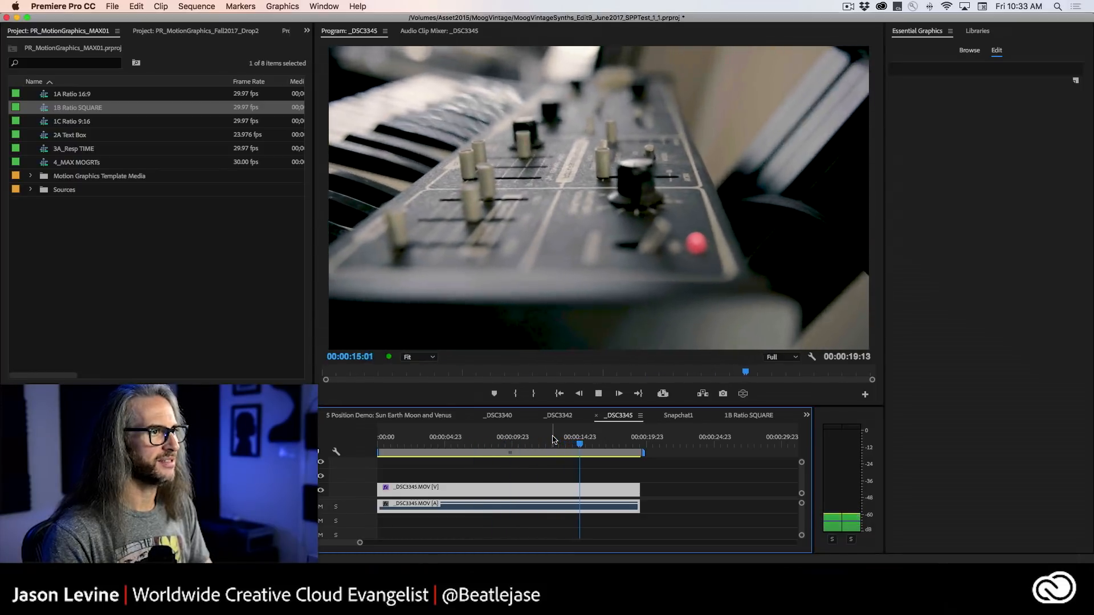
pyautogui.press('space')
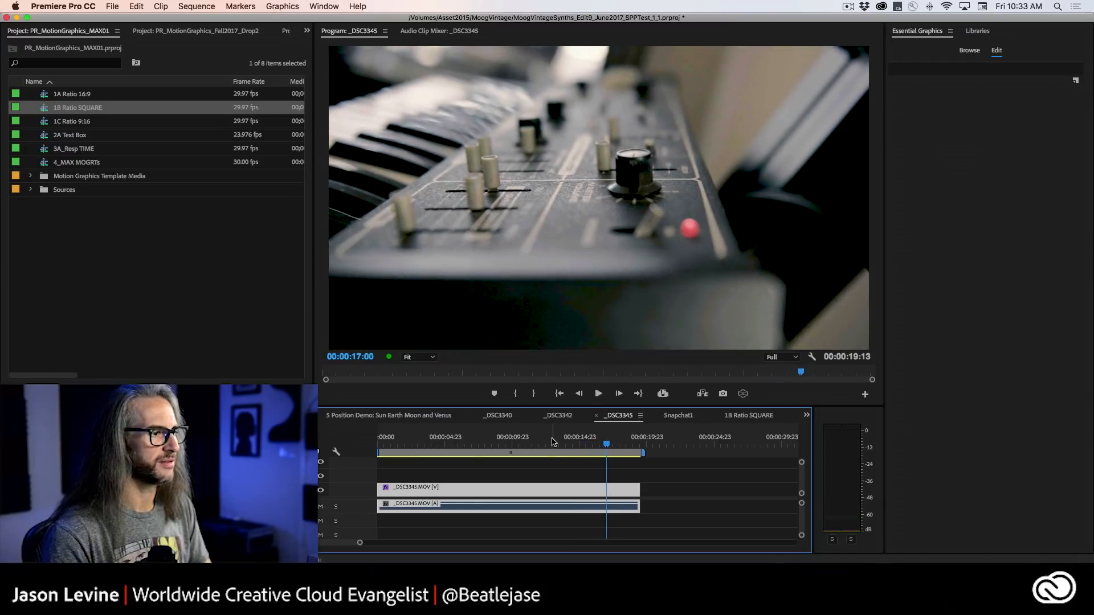
pyautogui.moveTo(380, 493); pyautogui.dragTo(606, 494)
# Place the MoogNoResp template from the library above the _DSC3345.MOV clip at the sequence start and play it back.
pyautogui.click(975, 32)
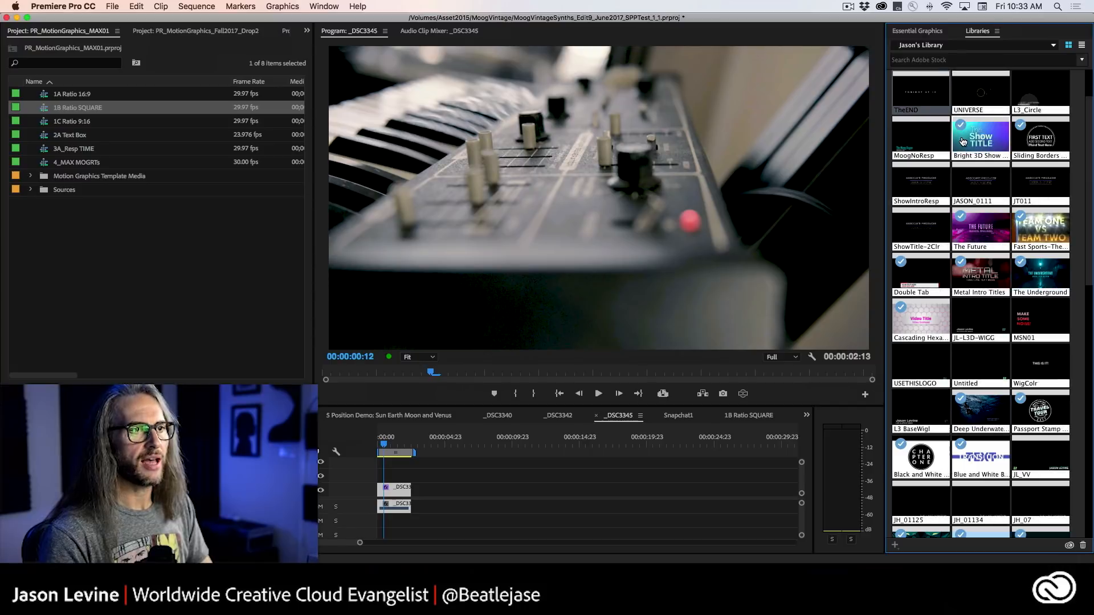
pyautogui.moveTo(918, 141); pyautogui.dragTo(387, 476)
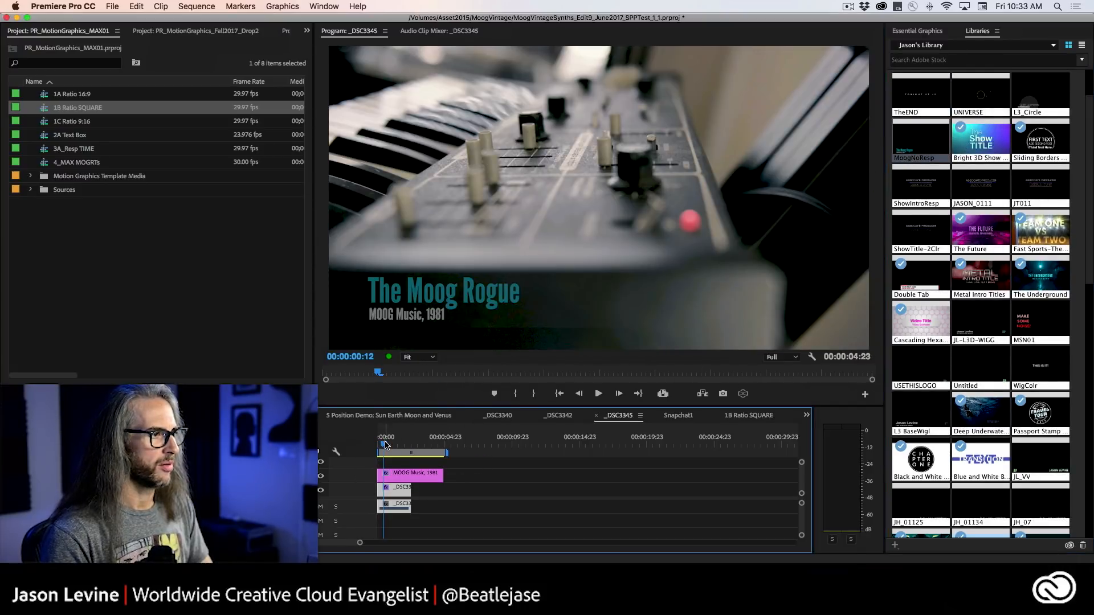
pyautogui.press('Home')
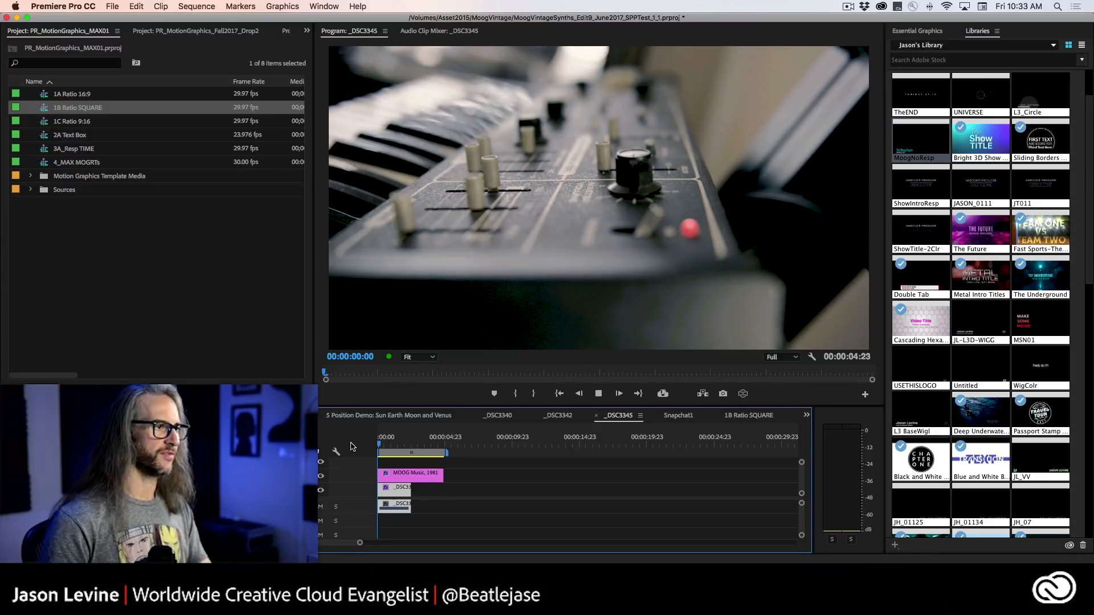
pyautogui.press('space')
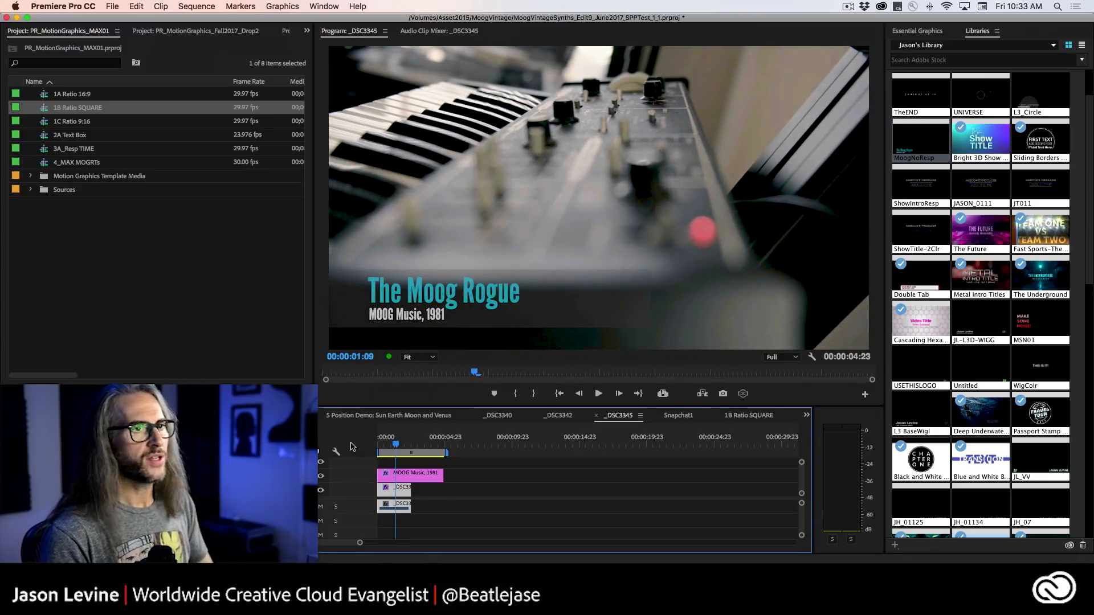
# Examine the Moog graphic's layers, its intro and outro durations, and the keyframes of its text and shape layers.
pyautogui.click(906, 32)
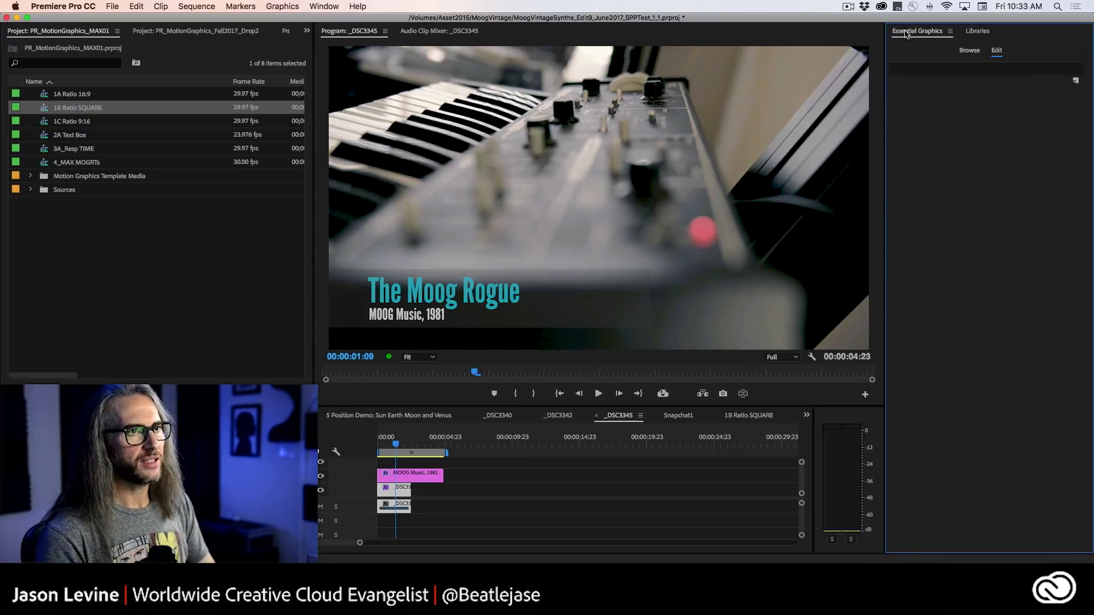
pyautogui.click(402, 479)
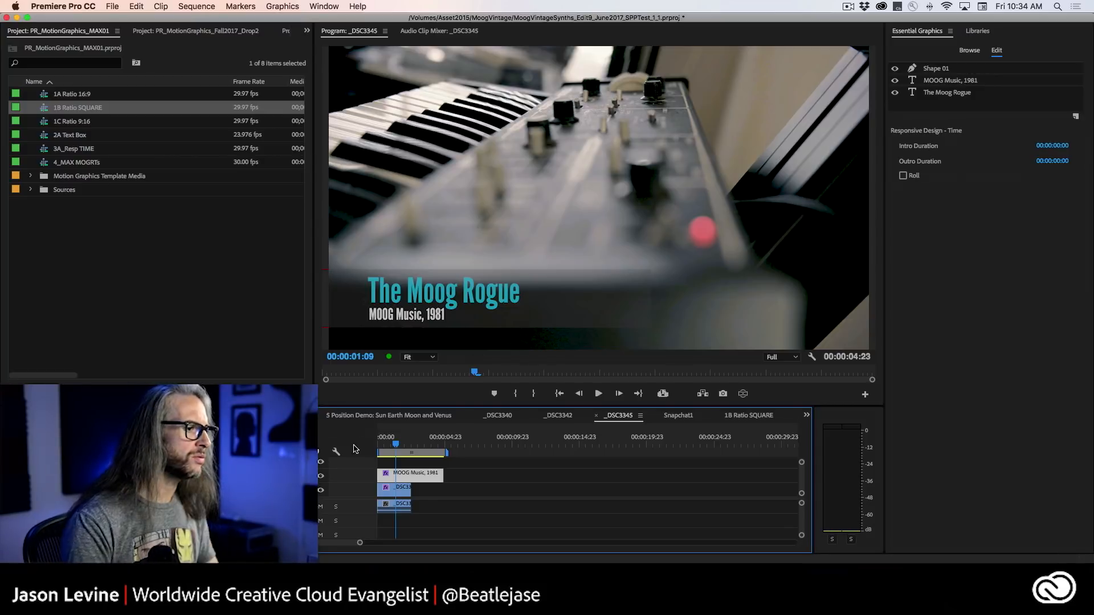
pyautogui.click(305, 30)
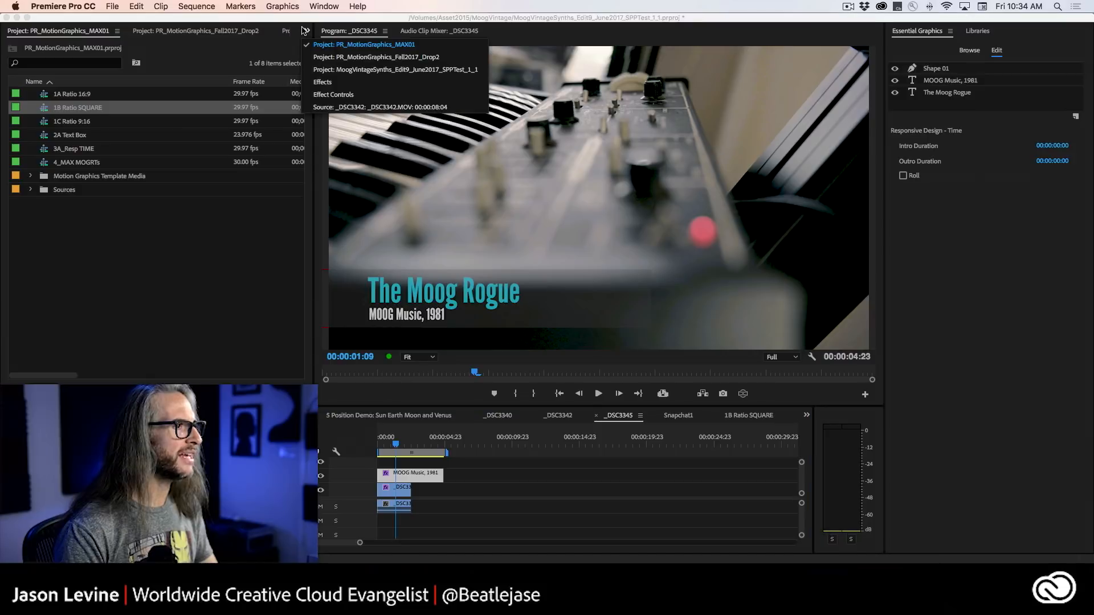
pyautogui.click(367, 96)
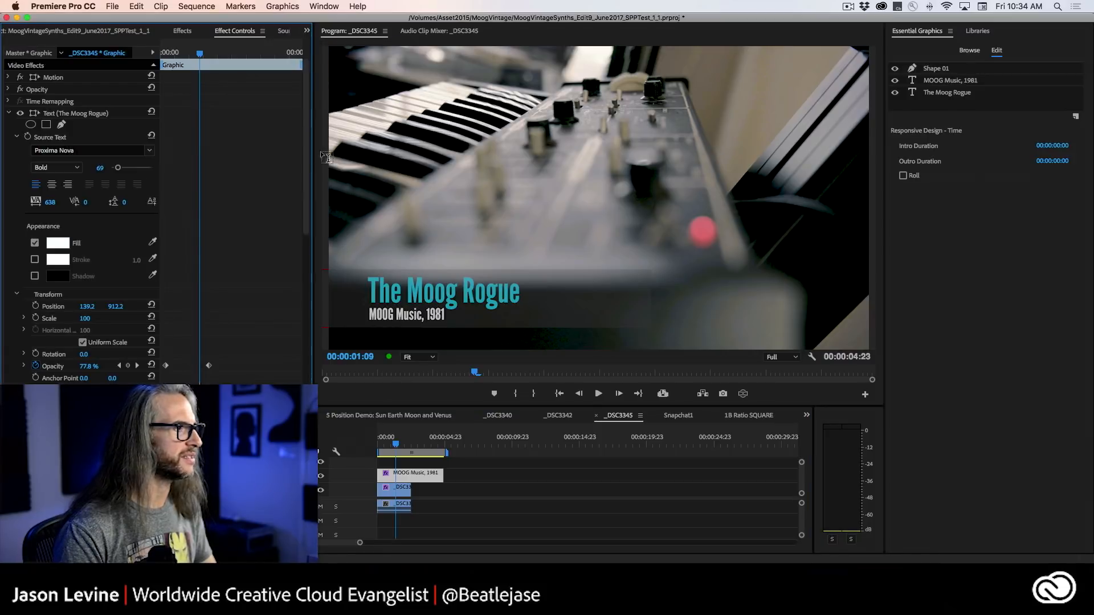
pyautogui.click(8, 113)
pyautogui.click(8, 124)
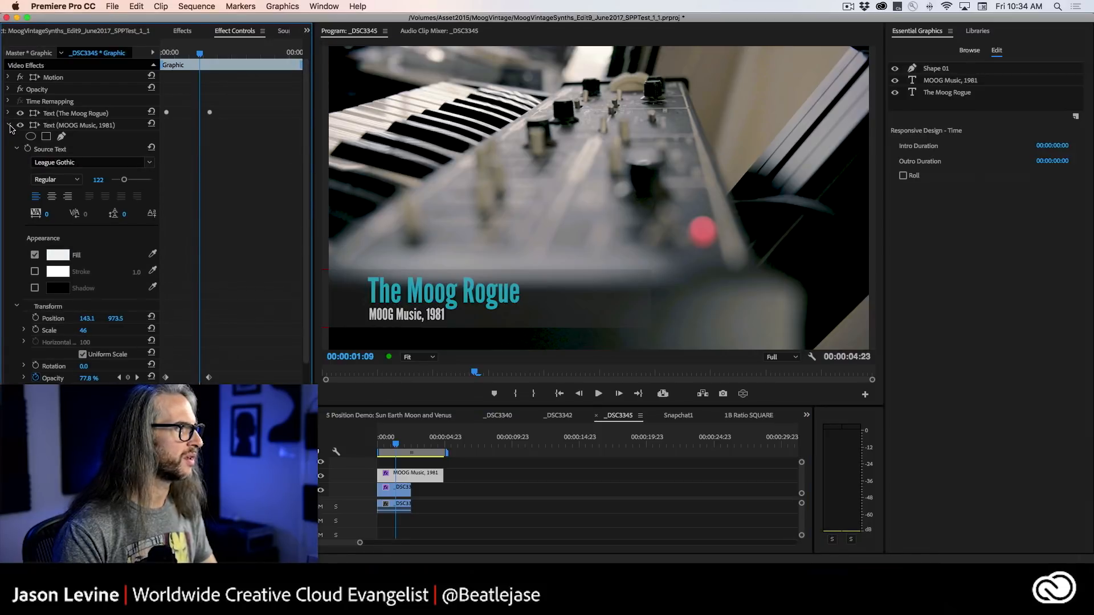
pyautogui.click(9, 125)
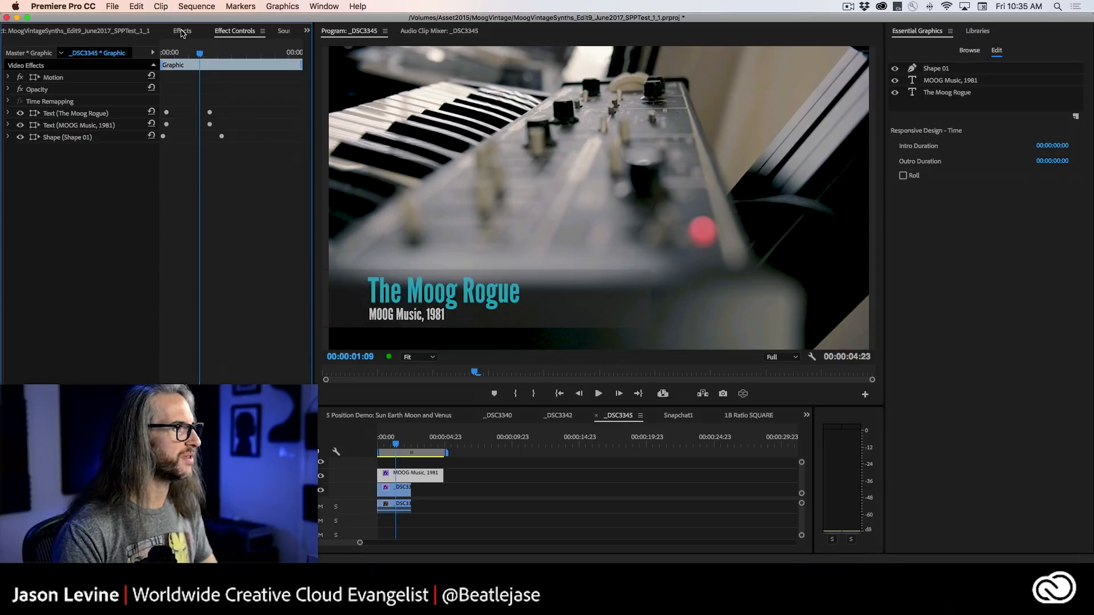
# Find the Gaussian Blur video effect and apply it to the MOOG Music, 1981 graphic clip.
pyautogui.click(181, 32)
pyautogui.write('gaus')
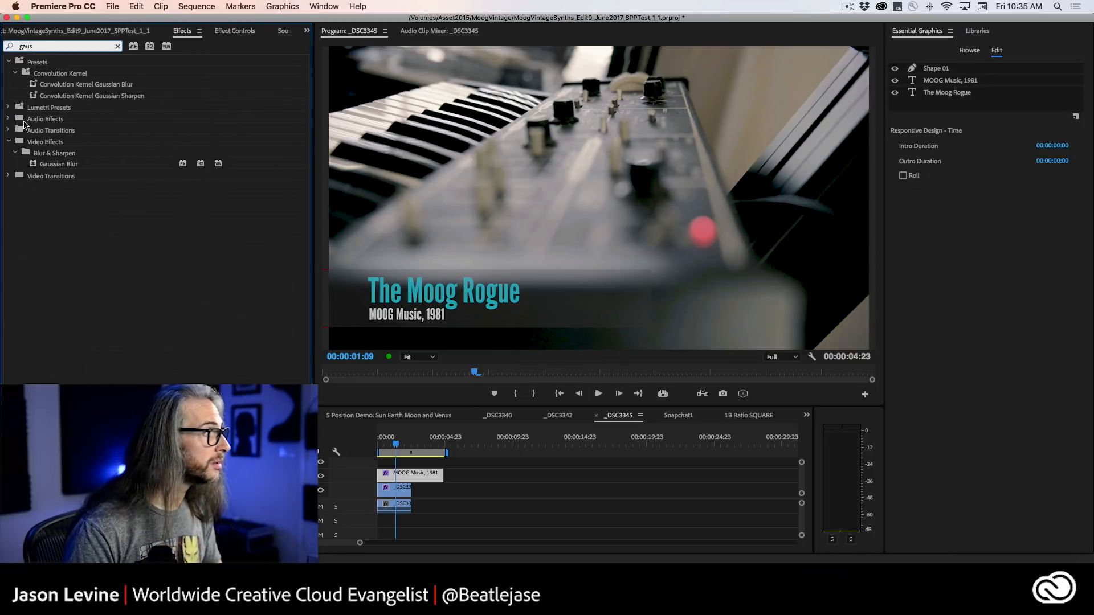
pyautogui.moveTo(33, 163); pyautogui.dragTo(403, 477)
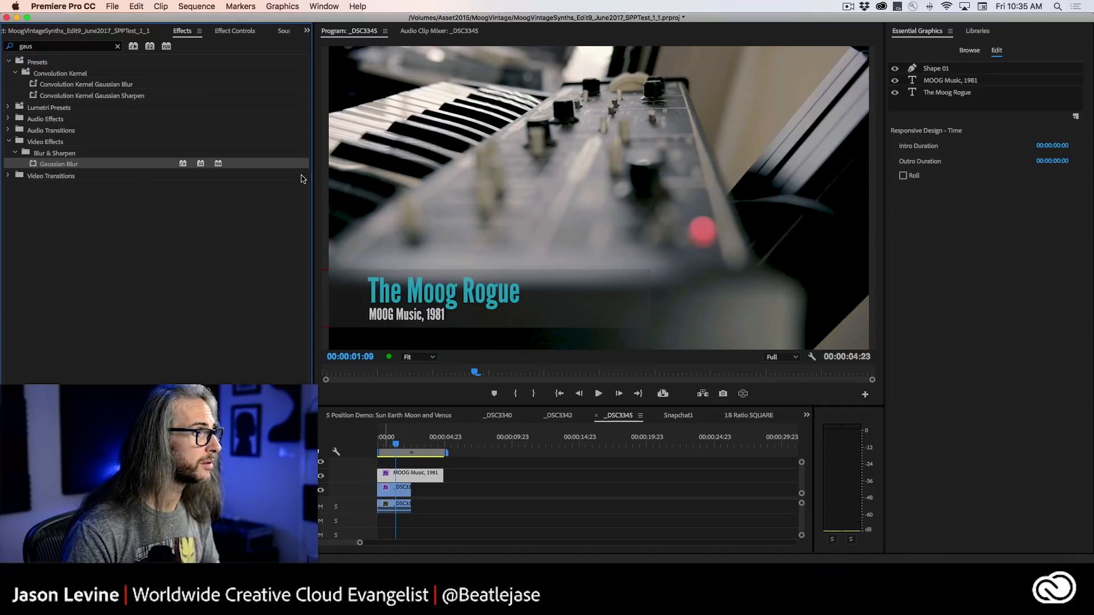
# Animate the Gaussian Blur's Blurriness from 112 at the clip's start down to 0 at 00:00:01:02.
pyautogui.click(245, 33)
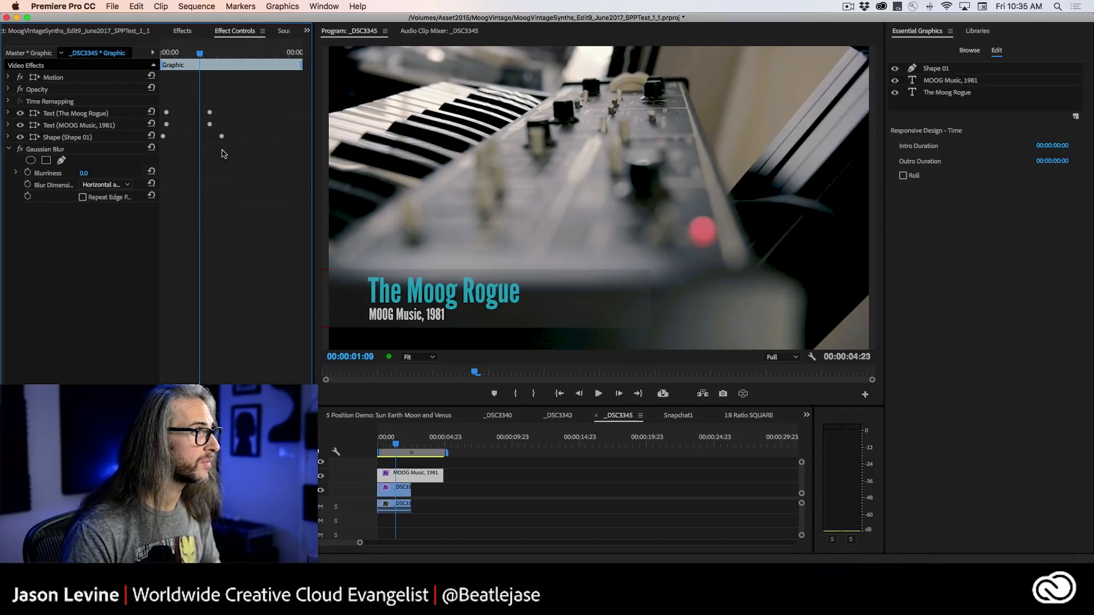
pyautogui.moveTo(201, 54)
pyautogui.mouseDown()
pyautogui.moveTo(168, 56)
pyautogui.moveTo(193, 58)
pyautogui.mouseUp()
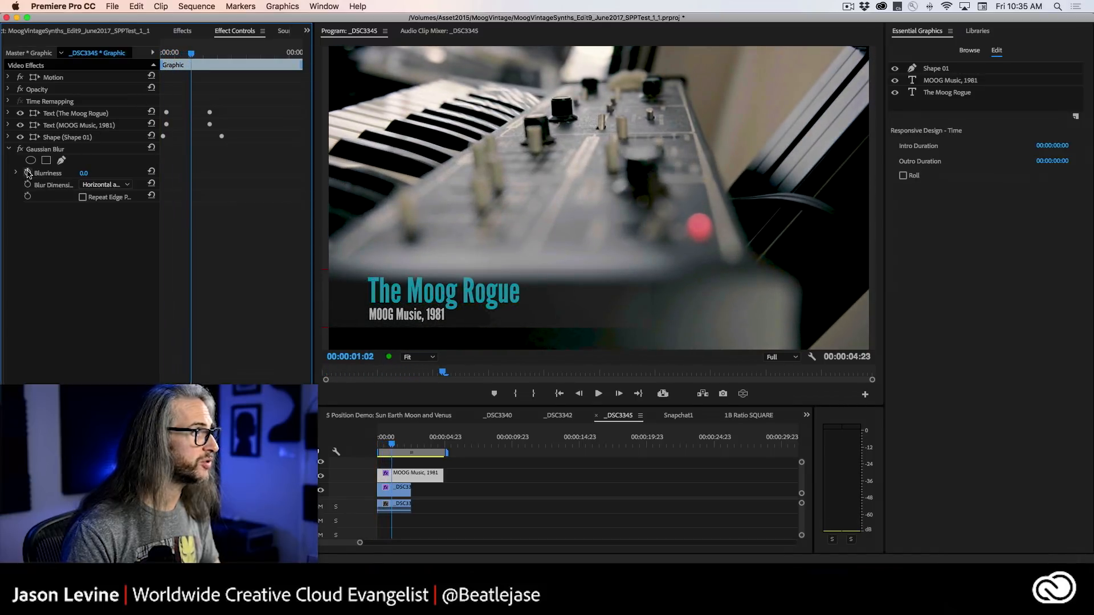
pyautogui.click(27, 173)
pyautogui.press('Home')
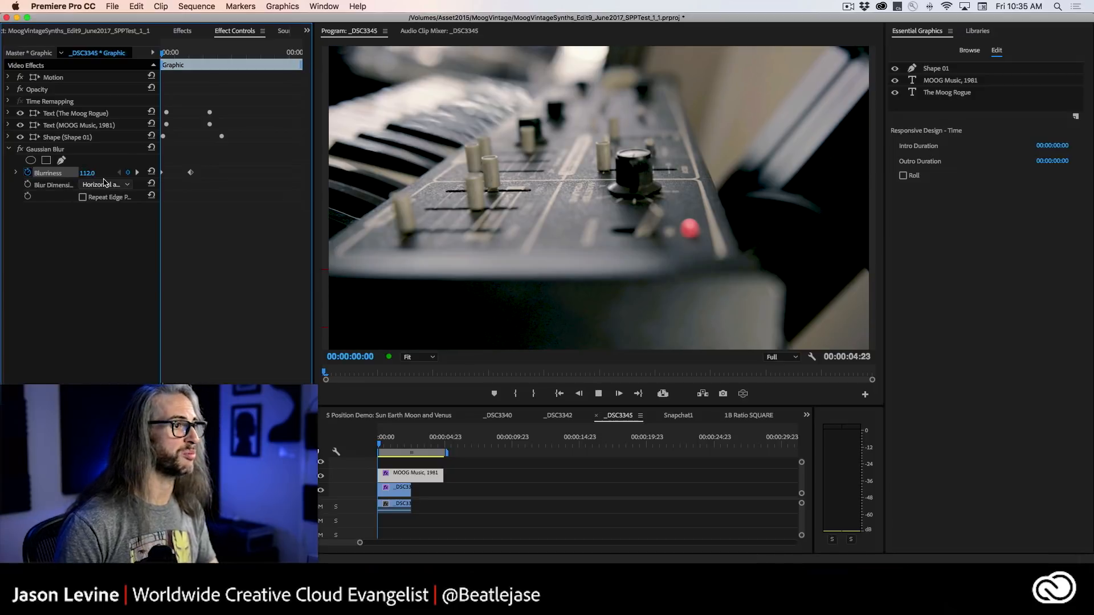
# Play back and scrub the Moog graphic's blur-in animation from the sequence start.
pyautogui.press('space')
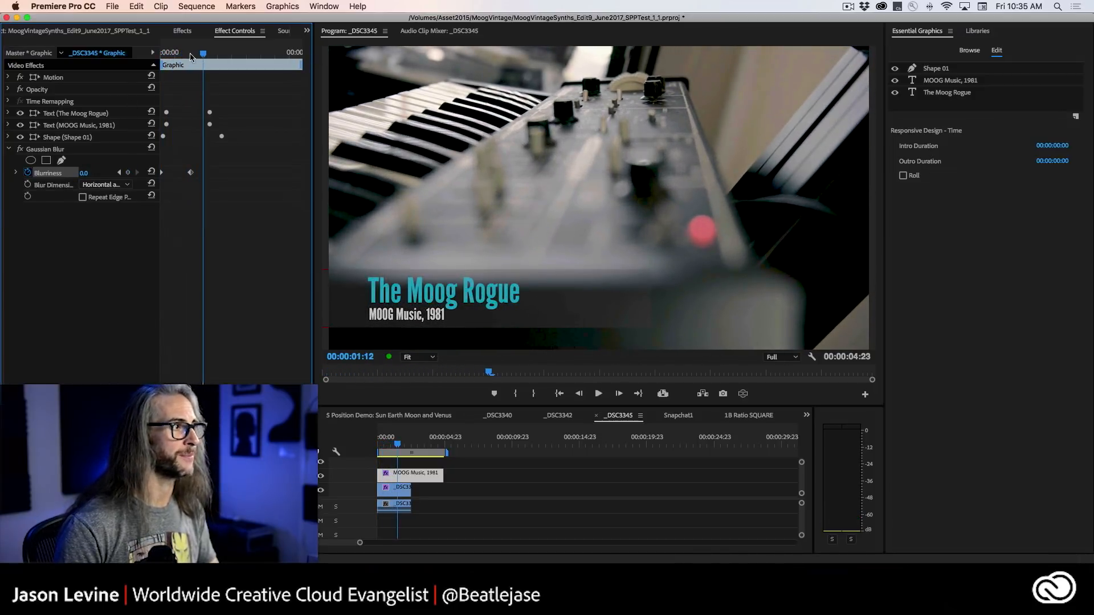
pyautogui.press('space')
pyautogui.press('Home')
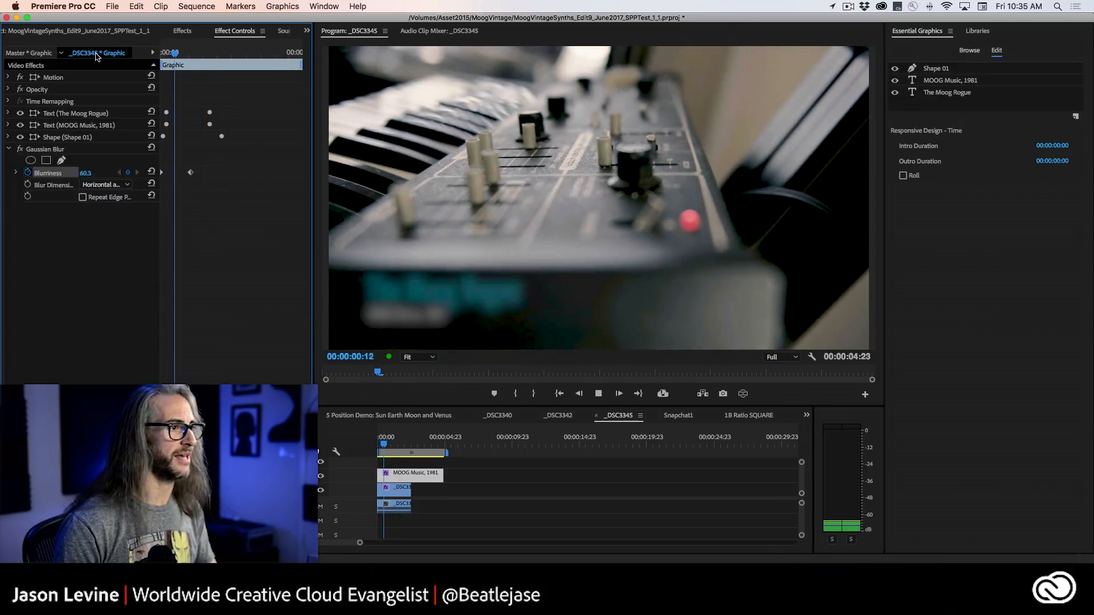
pyautogui.press('space')
pyautogui.moveTo(208, 56); pyautogui.dragTo(126, 58)
pyautogui.press('space')
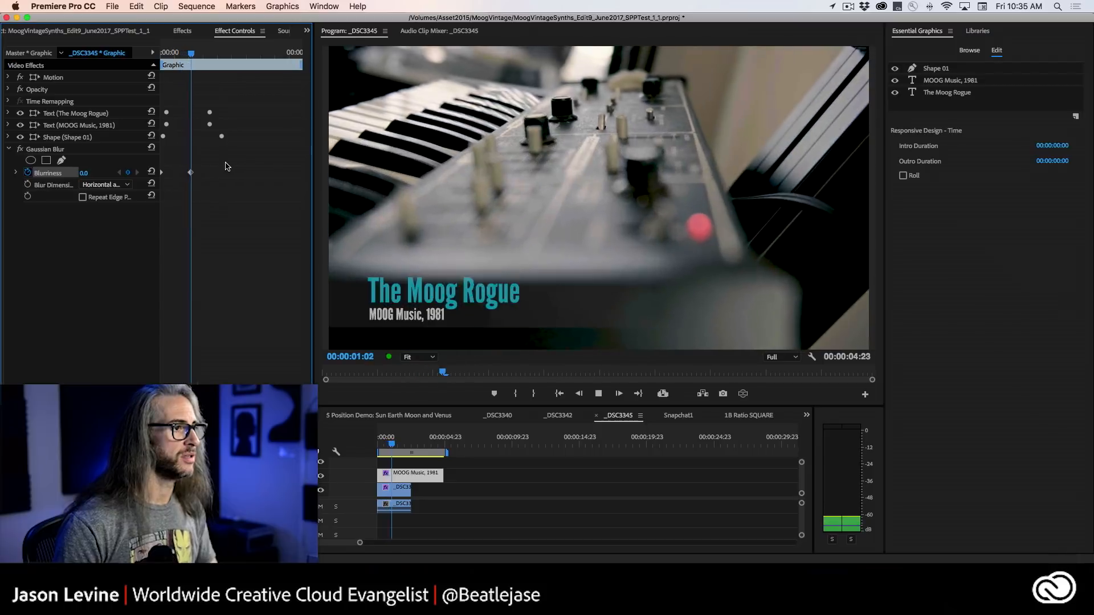
# Stop playback and copy the MOOG Music, 1981 graphic clip from the sequence.
pyautogui.press('space')
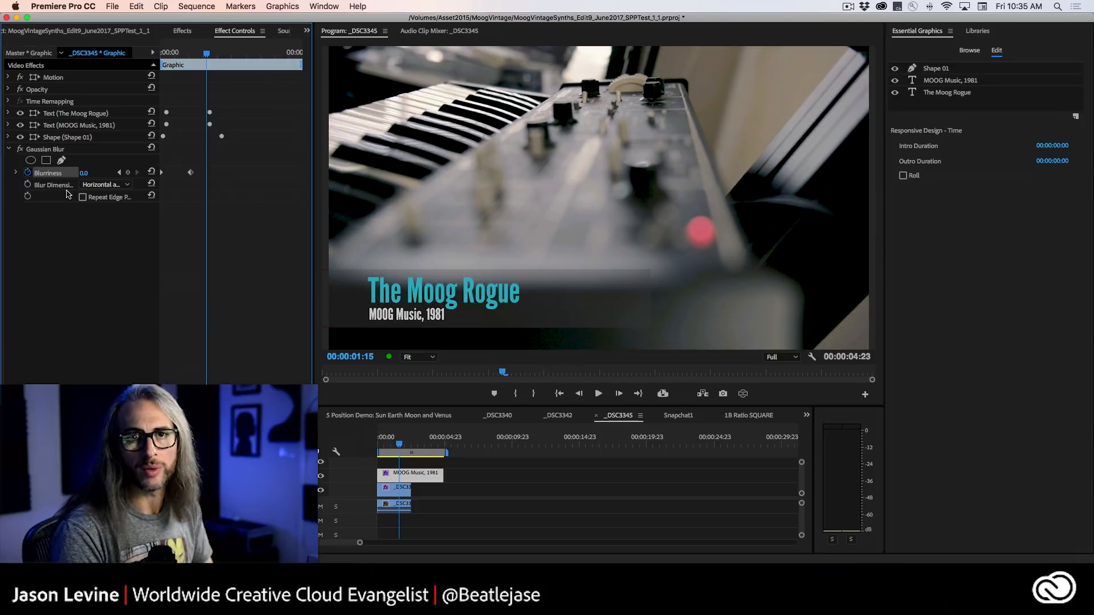
pyautogui.click(405, 479)
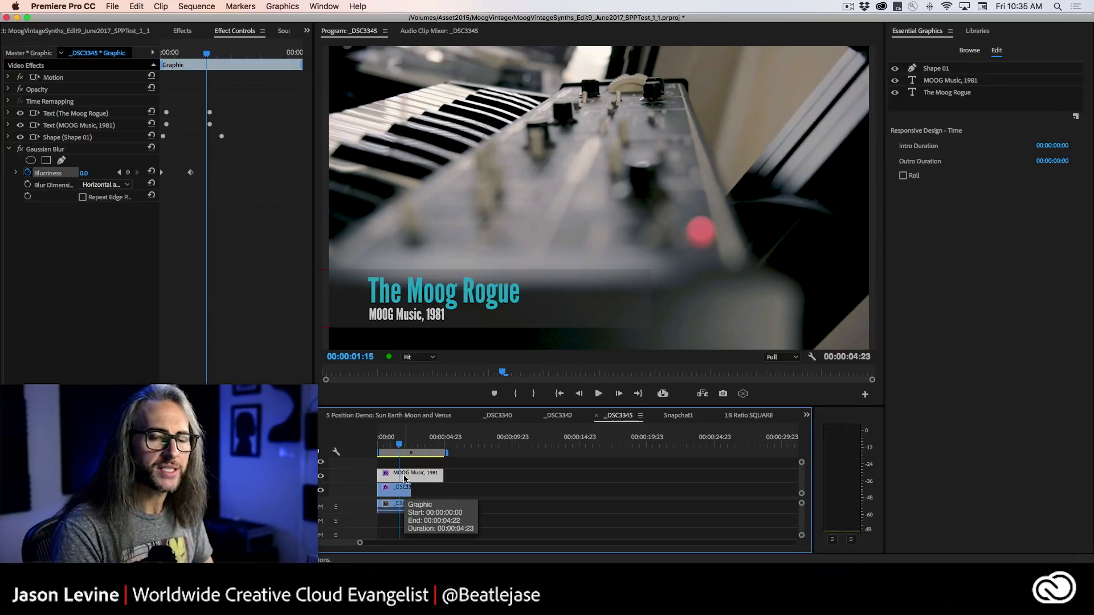
pyautogui.click(147, 3)
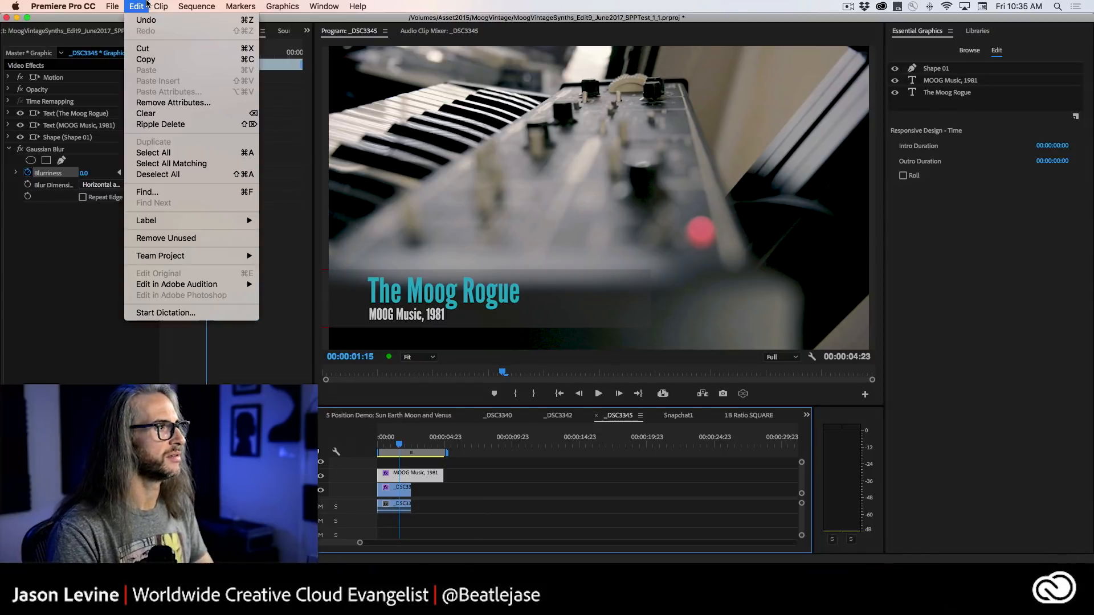
pyautogui.click(210, 62)
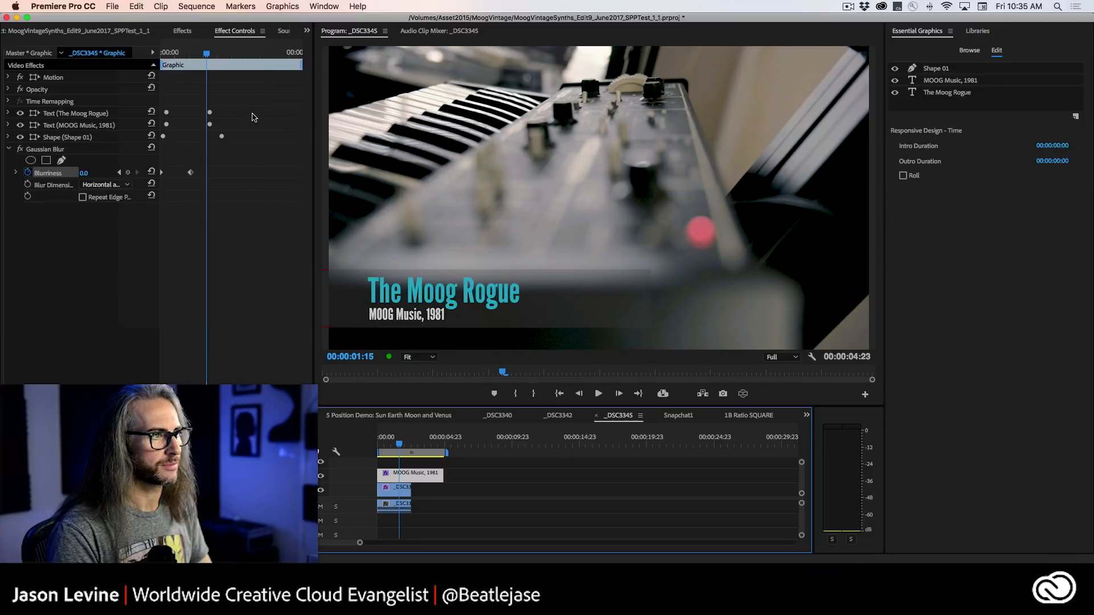
# Switch to After Effects and start a new composition named MOGRT New.
pyautogui.press('super+Tab')
pyautogui.press('super+Tab')
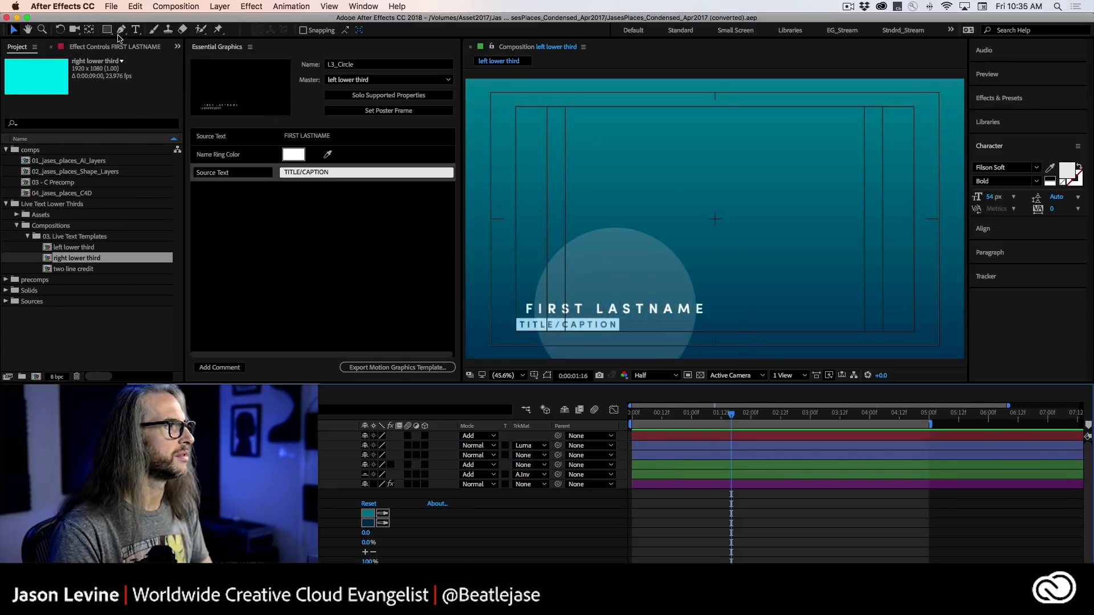
pyautogui.click(37, 378)
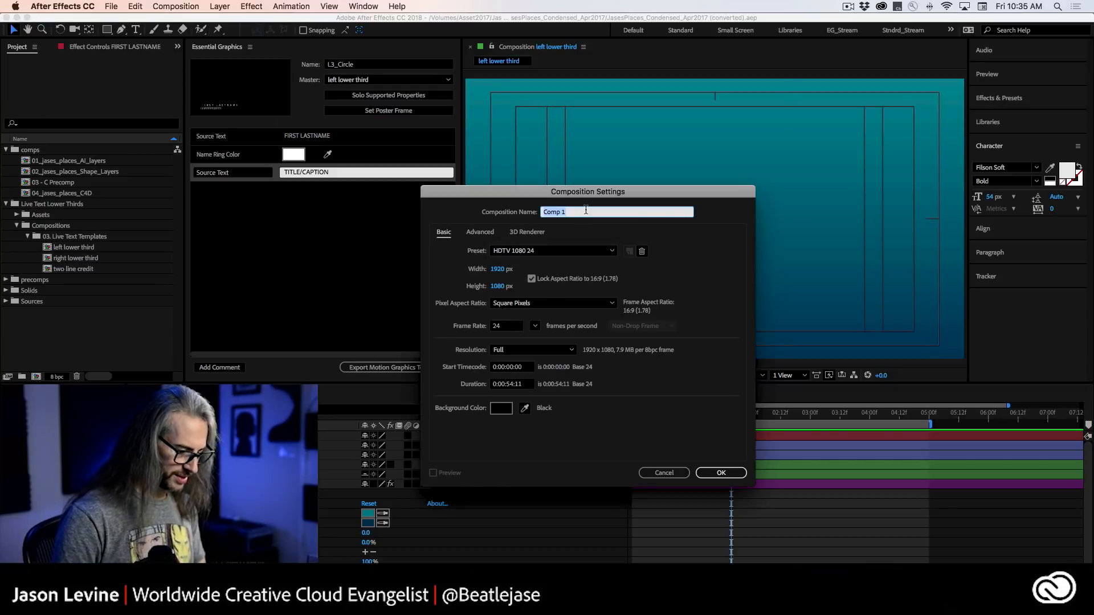
pyautogui.write('MOGRT New')
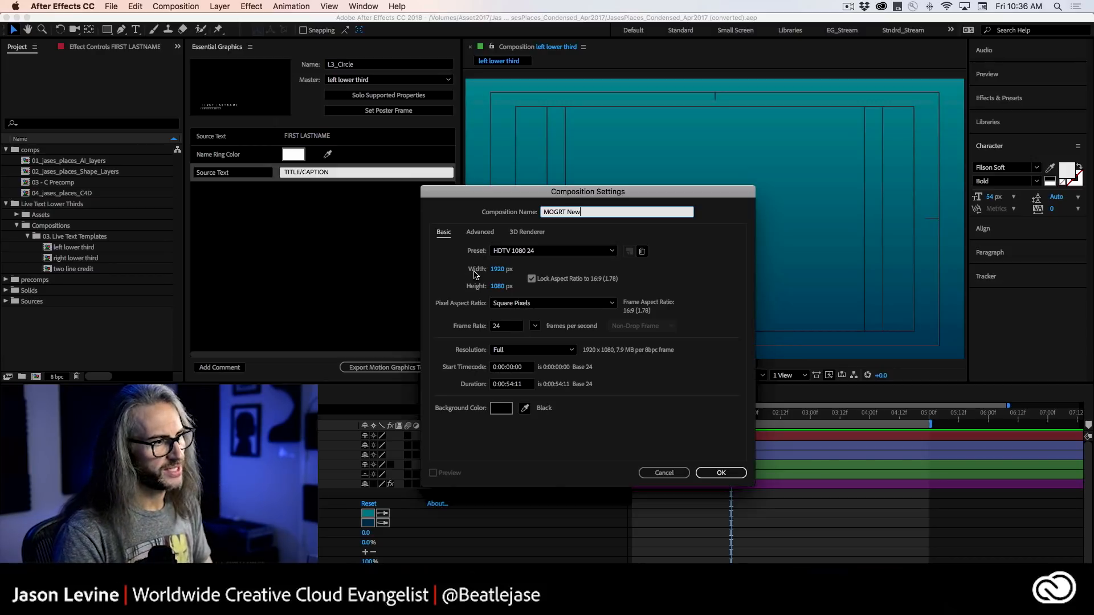
# Set the new composition's duration to 0:00:10:00 and create it.
pyautogui.click(512, 384)
pyautogui.press('BackSpace')
pyautogui.press('BackSpace')
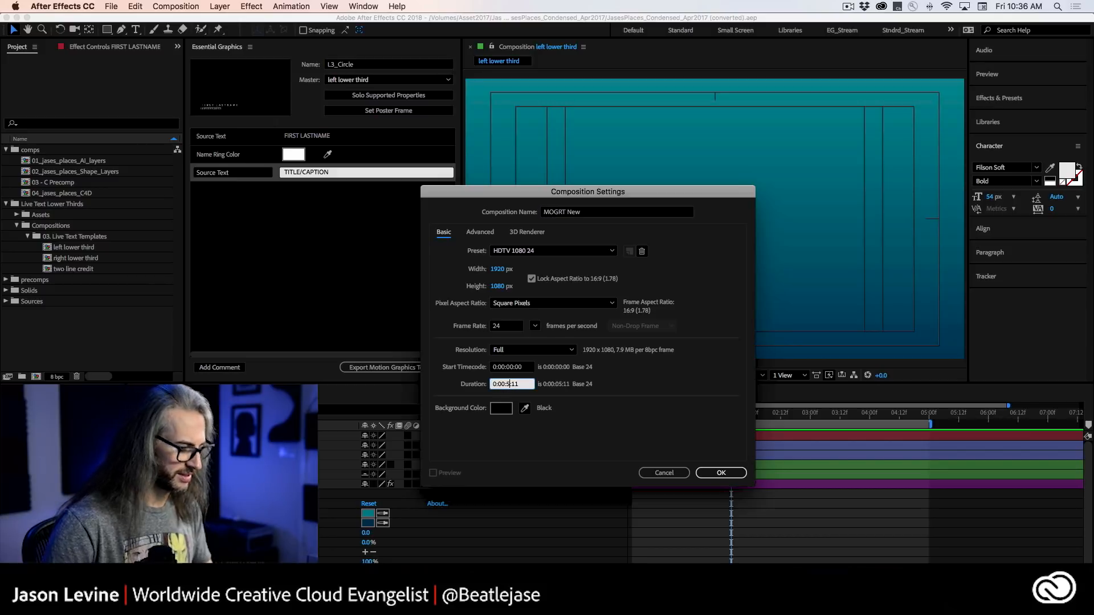
pyautogui.write('10')
pyautogui.press('Right')
pyautogui.press('Right')
pyautogui.press('Right')
pyautogui.press('BackSpace')
pyautogui.press('BackSpace')
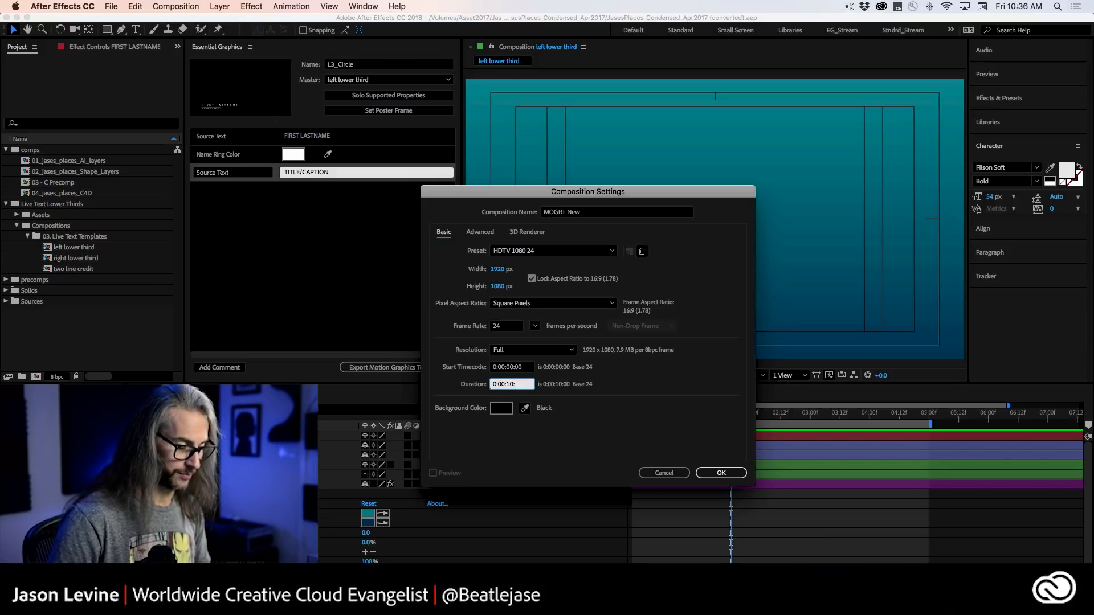
pyautogui.write('00')
pyautogui.click(720, 473)
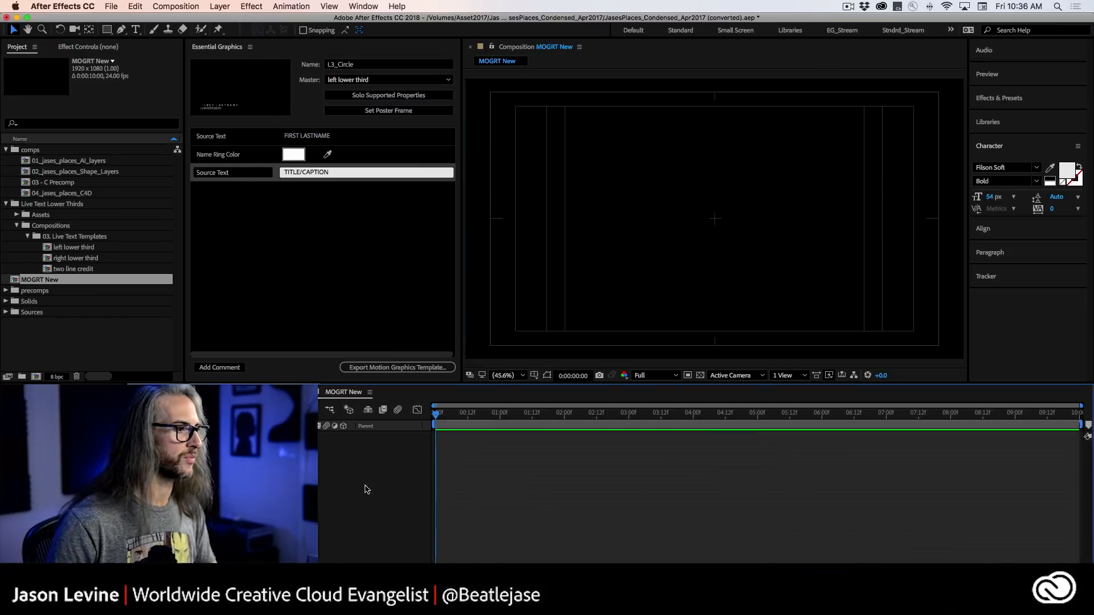
# Paste the copied graphic into the MOGRT New composition and open its nested MOOG Music, 1981 composition.
pyautogui.click(134, 6)
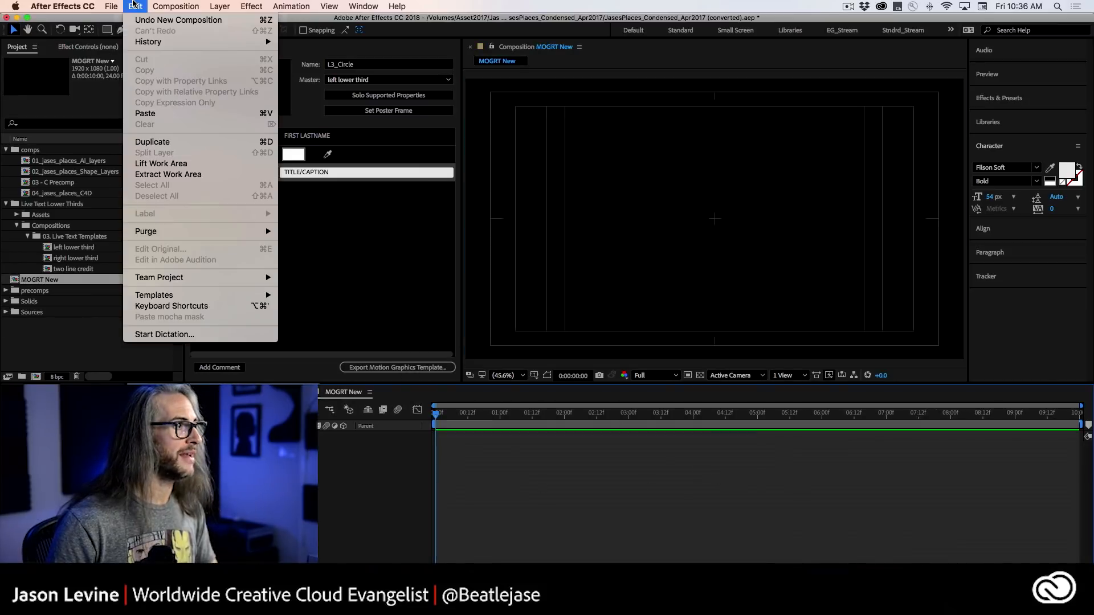
pyautogui.click(175, 118)
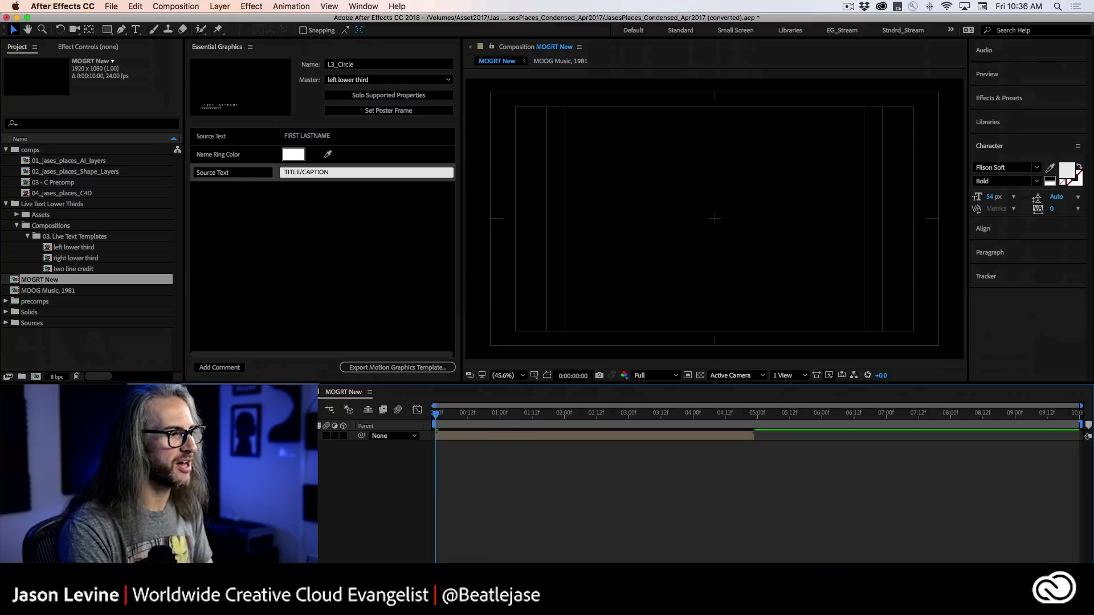
pyautogui.click(209, 437)
pyautogui.doubleClick(209, 437)
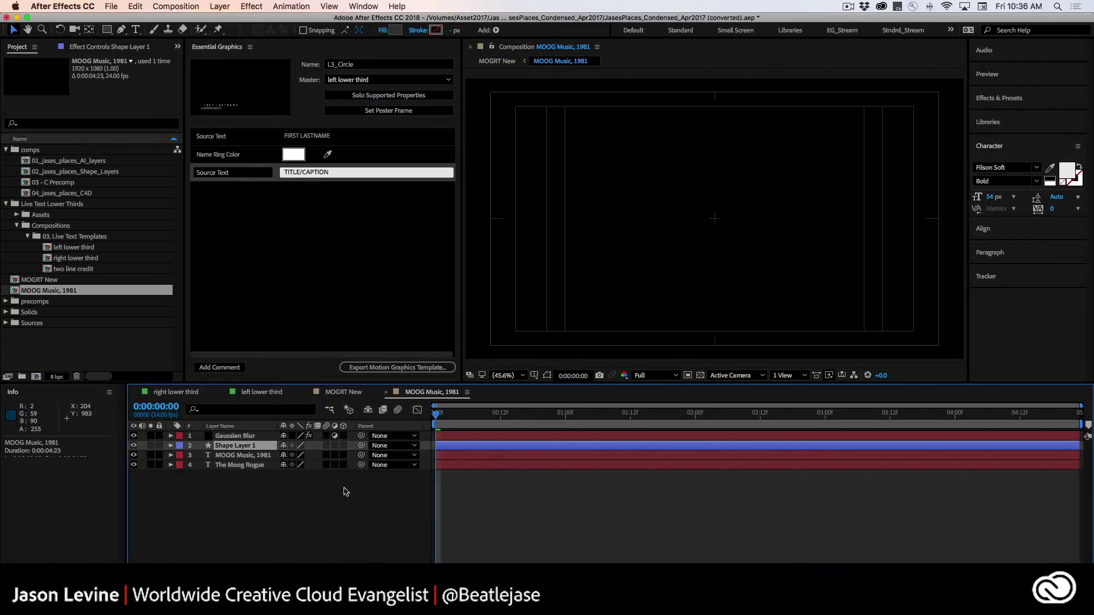
# Preview the nested Moog composition and reveal Shape Layer 1's modified properties and Opacity keyframes.
pyautogui.press('space')
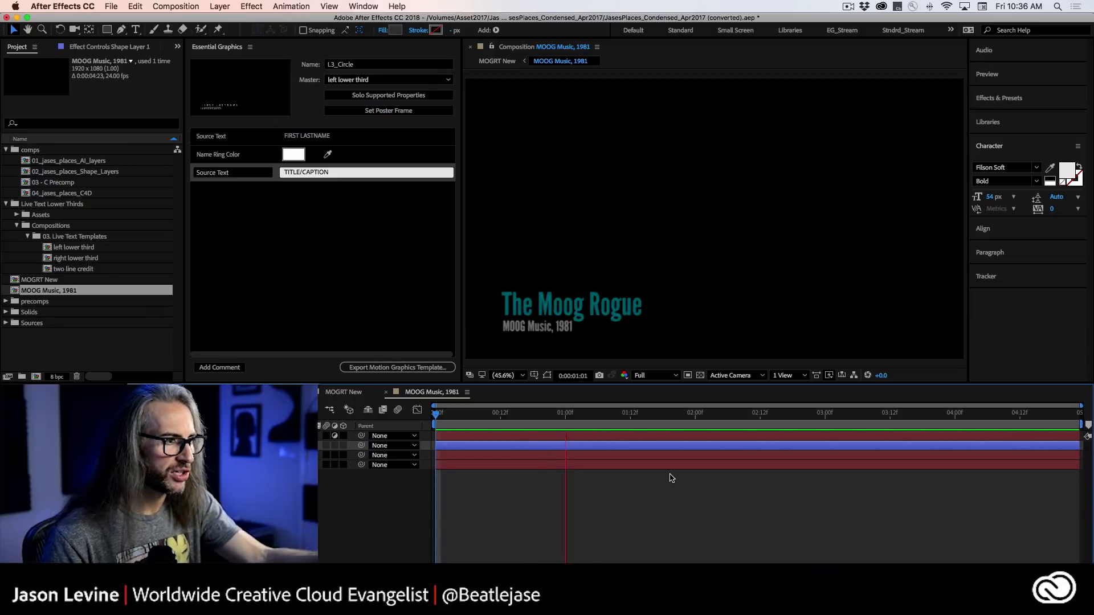
pyautogui.press('space')
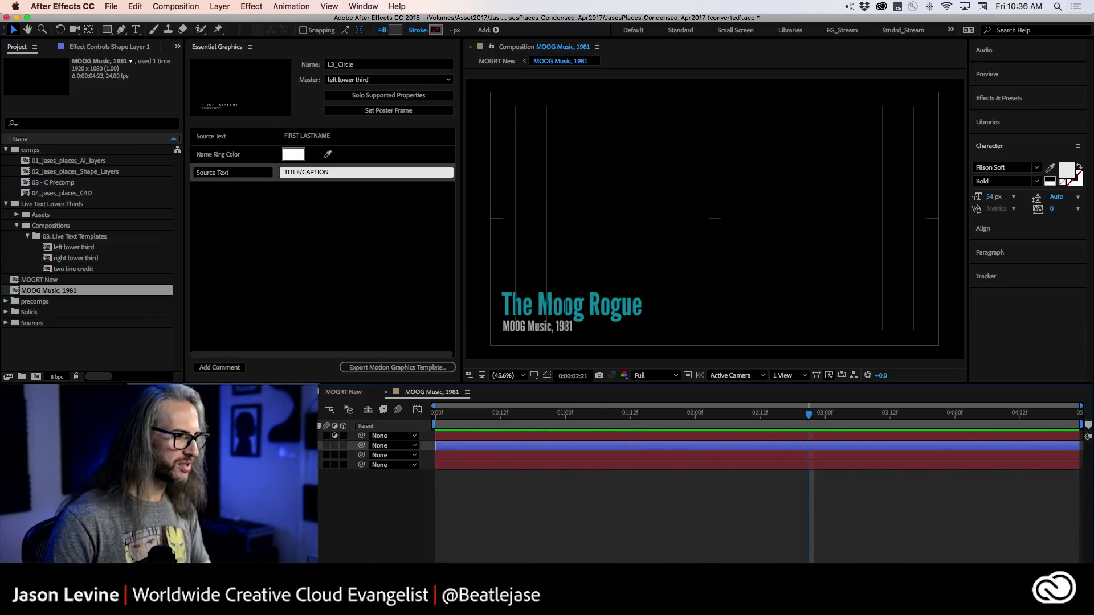
pyautogui.press('u')
pyautogui.press('u')
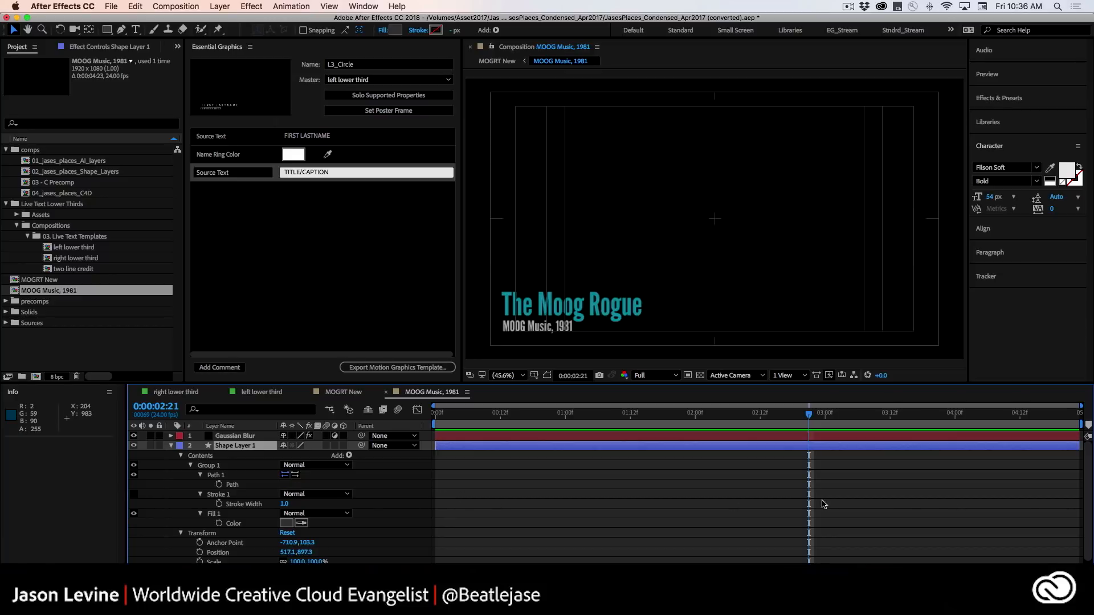
pyautogui.moveTo(1088, 491); pyautogui.dragTo(1090, 522)
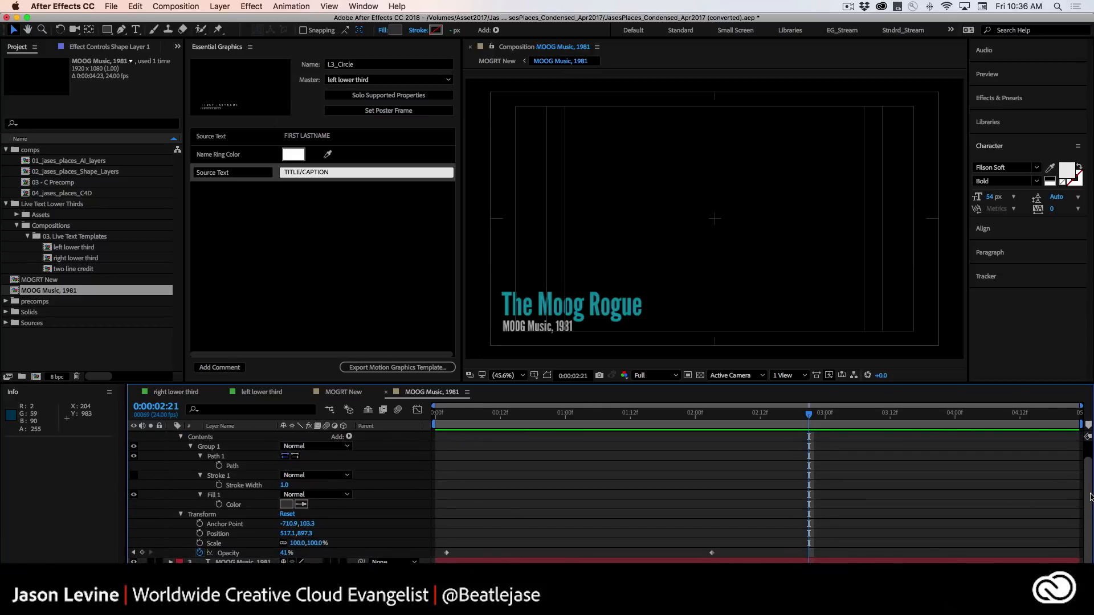
pyautogui.scroll(2, 1025, 501)
# Reveal the Blurriness keyframes on the Gaussian Blur adjustment layer.
pyautogui.click(227, 436)
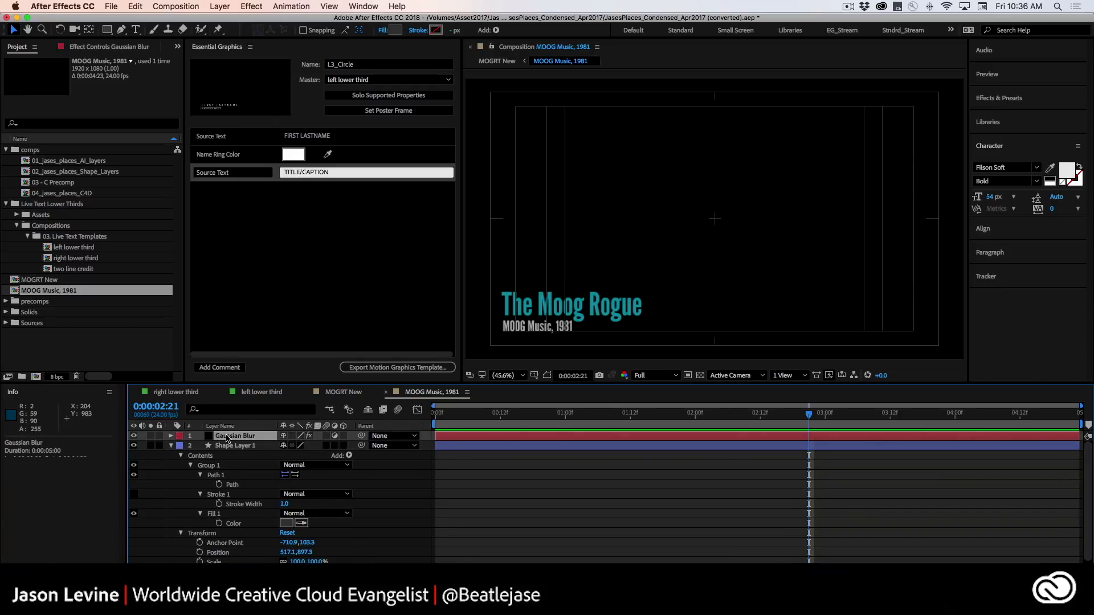
pyautogui.press('u')
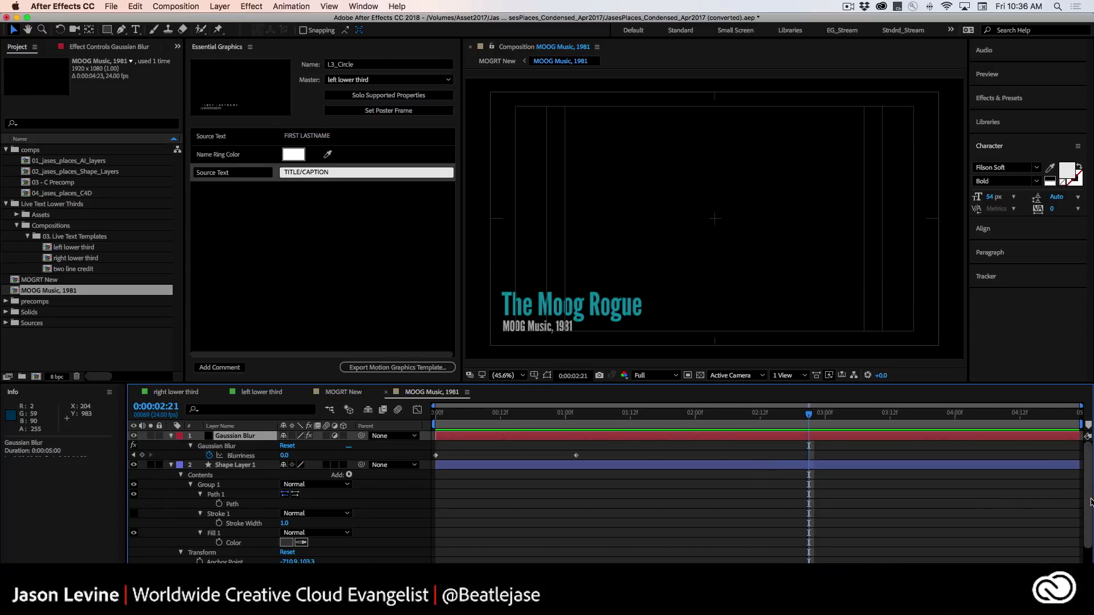
pyautogui.scroll(-4, 1090, 503)
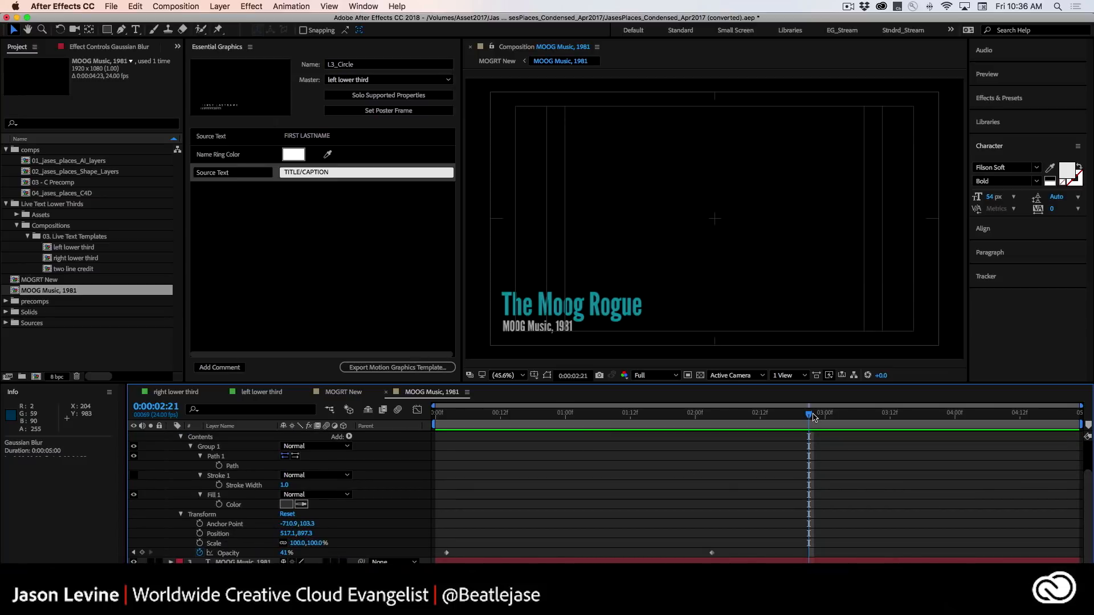
# Play back the nested Moog animation from its start and scrub through the blur-in.
pyautogui.moveTo(809, 414); pyautogui.dragTo(440, 423)
pyautogui.press('space')
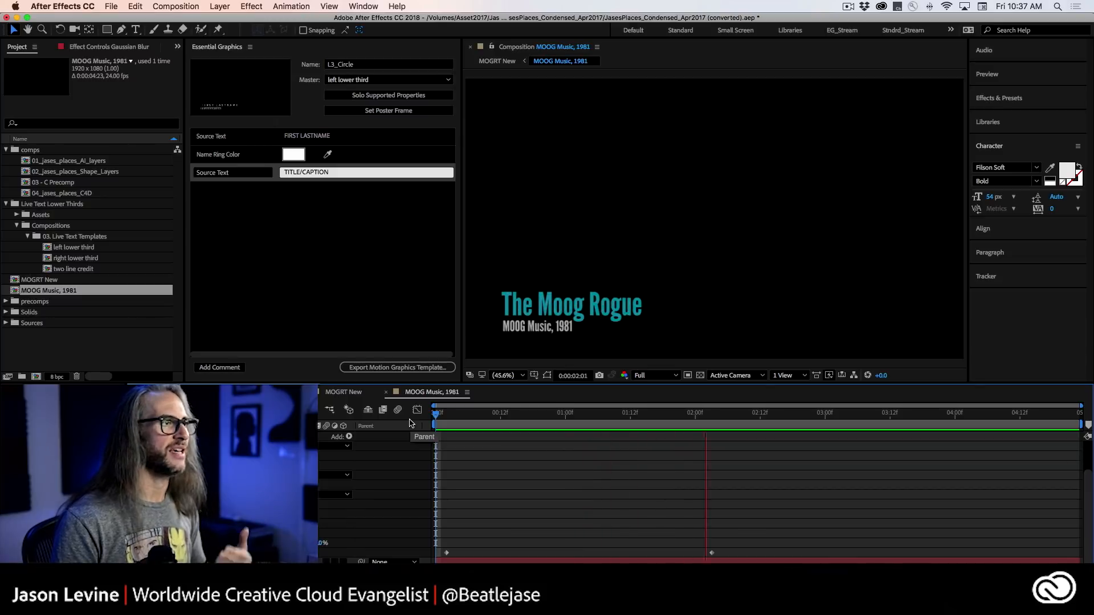
pyautogui.press('space')
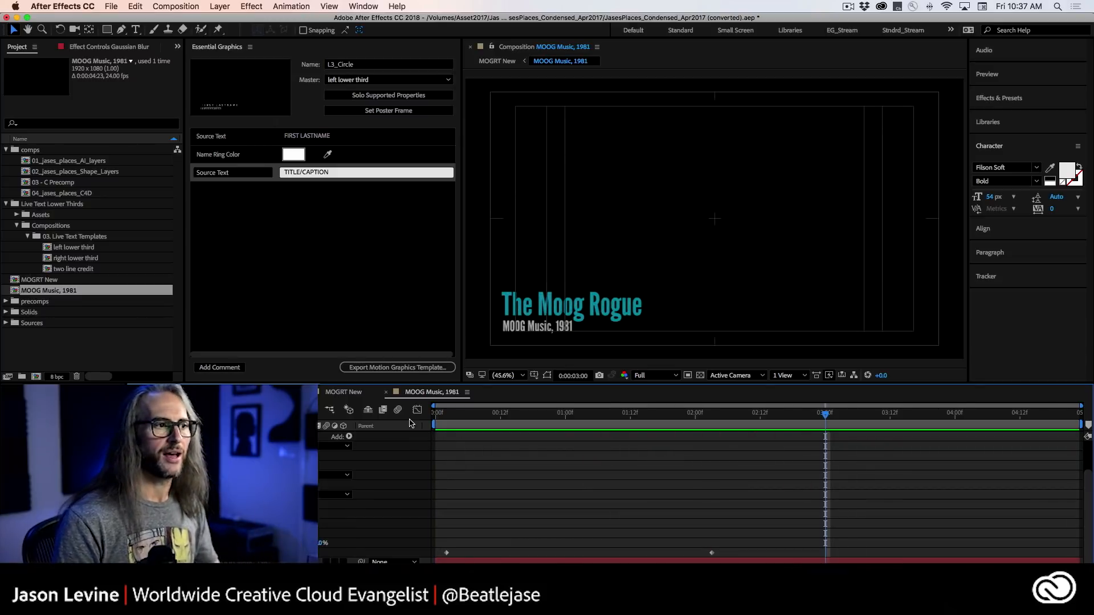
pyautogui.moveTo(733, 411); pyautogui.dragTo(538, 413)
pyautogui.click(646, 424)
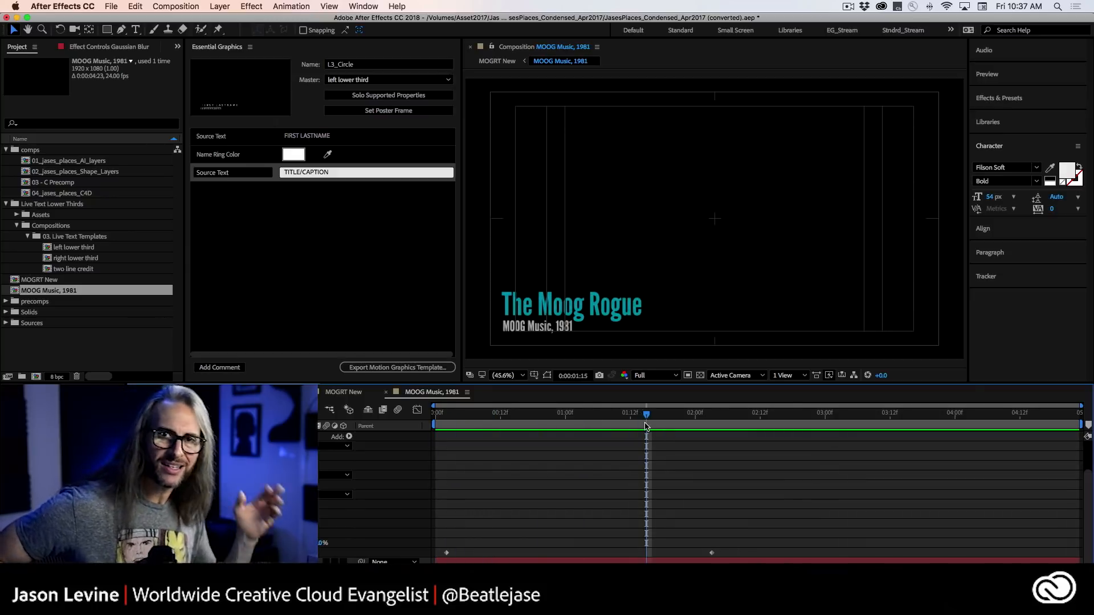
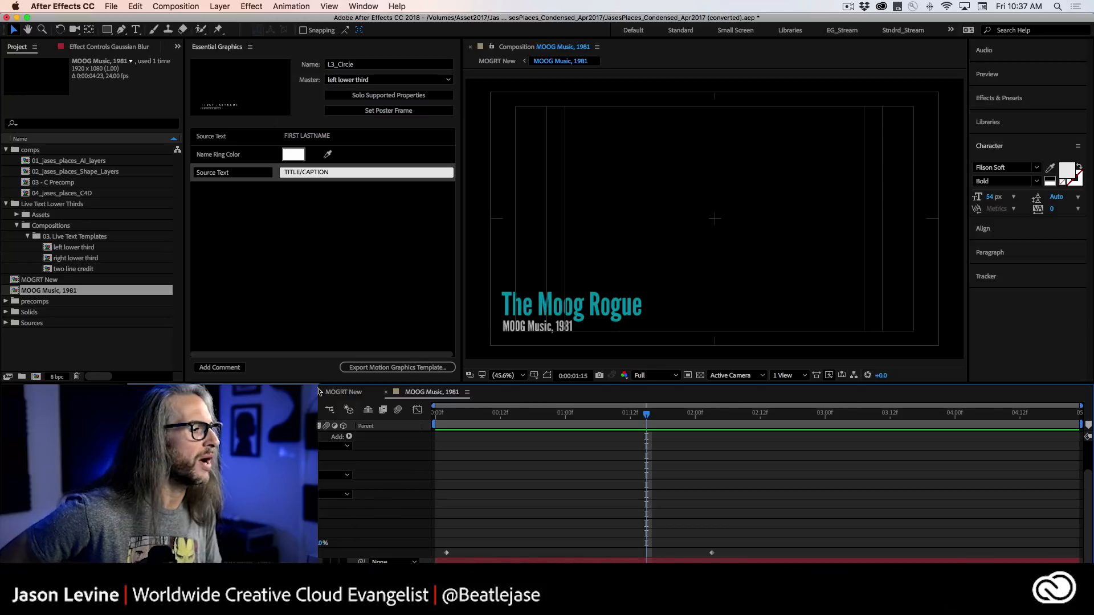
# Open the right lower third composition and play its animation from the start.
pyautogui.click(261, 392)
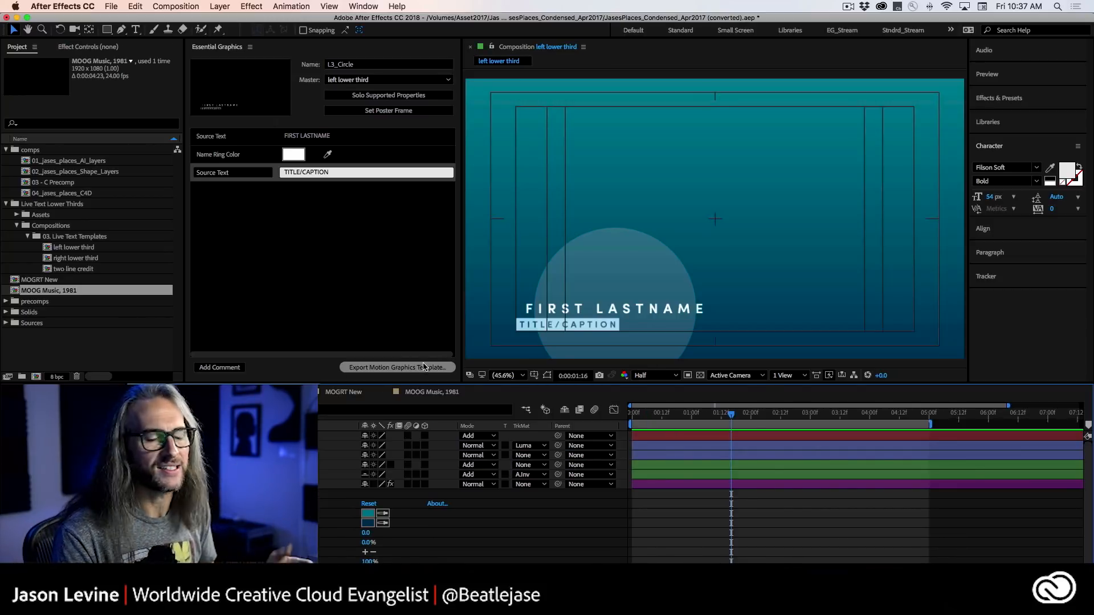
pyautogui.click(267, 392)
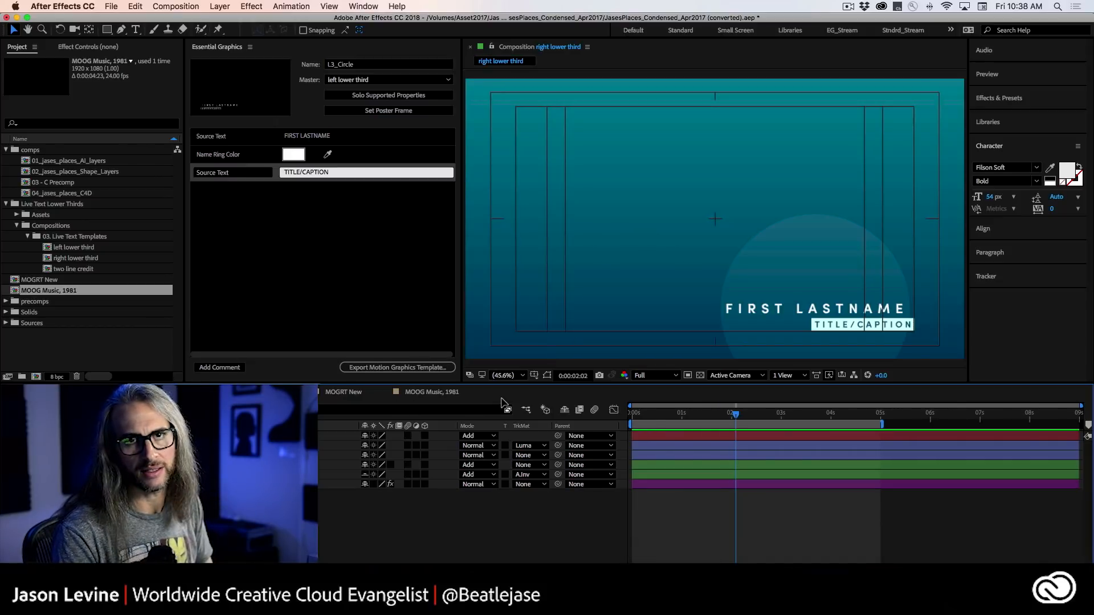
pyautogui.moveTo(735, 413); pyautogui.dragTo(631, 413)
pyautogui.press('space')
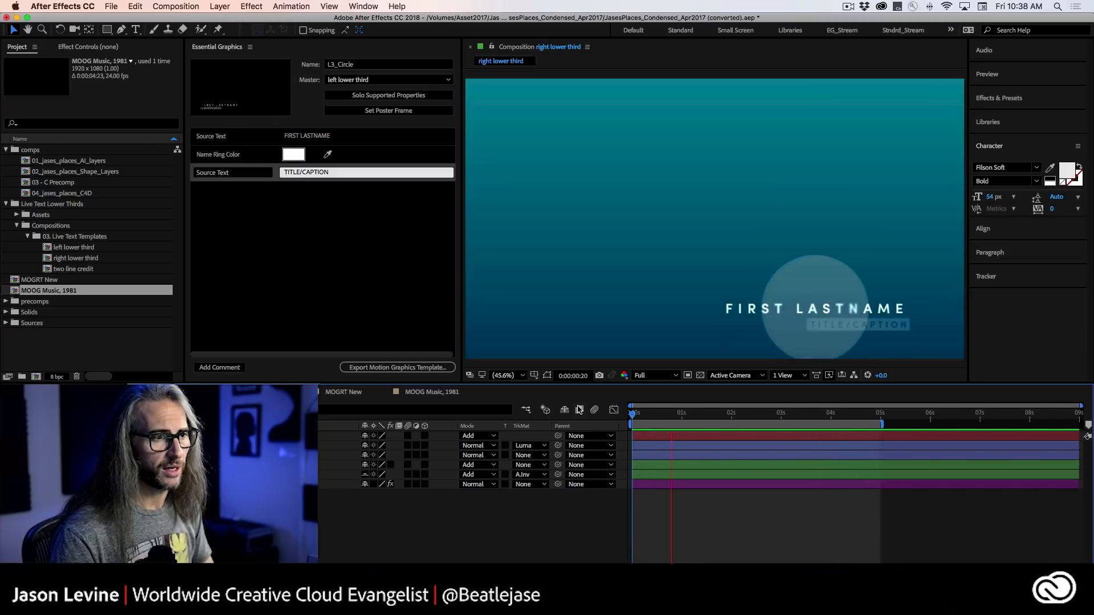
pyautogui.press('space')
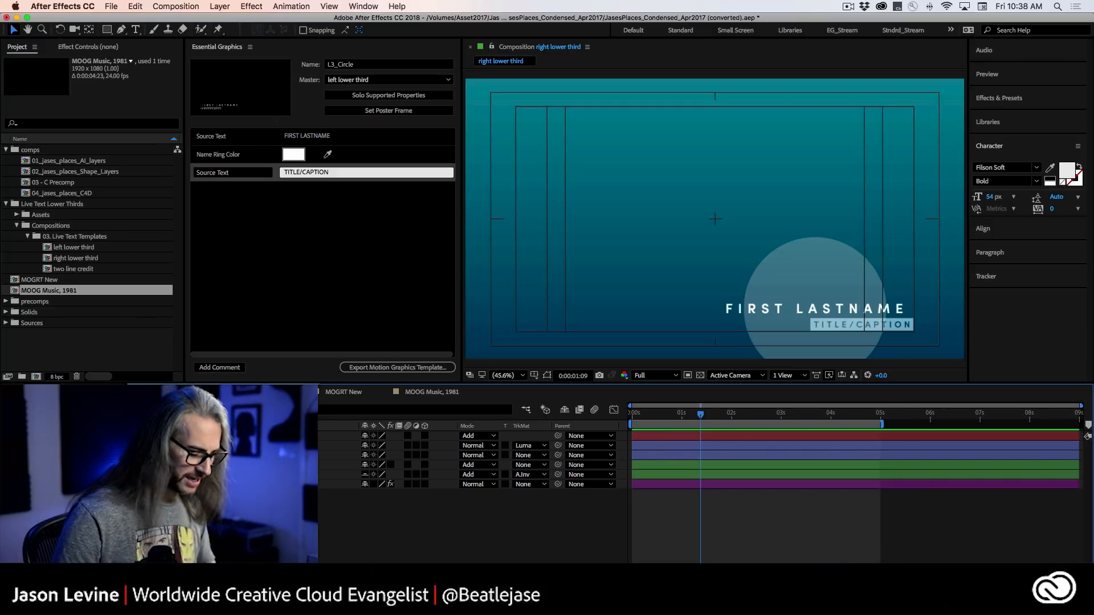
# Reveal all modified properties in the right lower third composition and inspect the Size expression on the name ring layer.
pyautogui.press('u')
pyautogui.press('u')
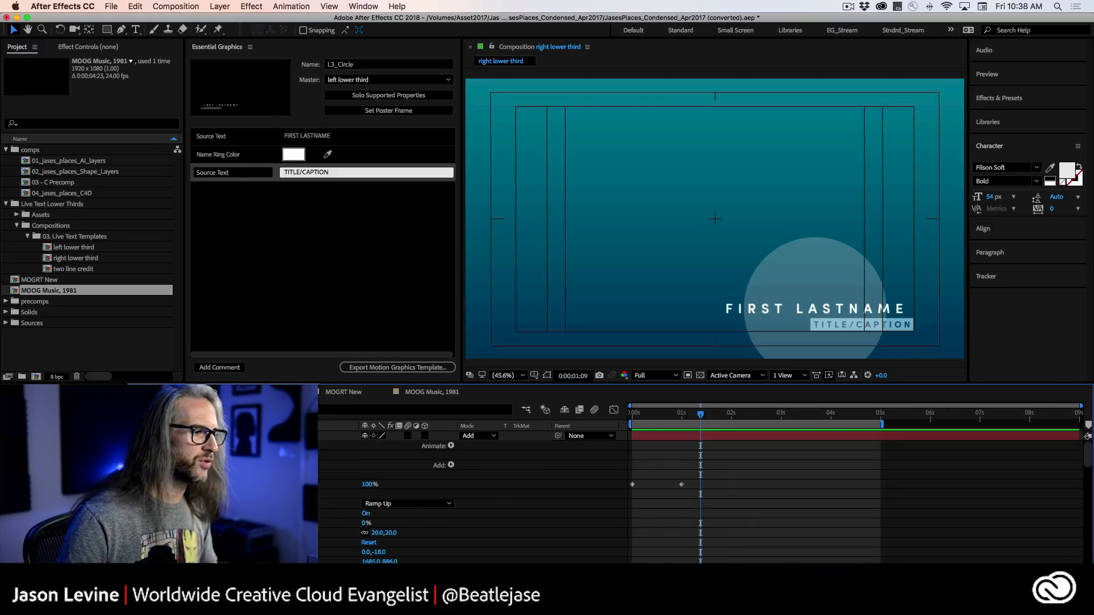
pyautogui.scroll(-5, 364, 485)
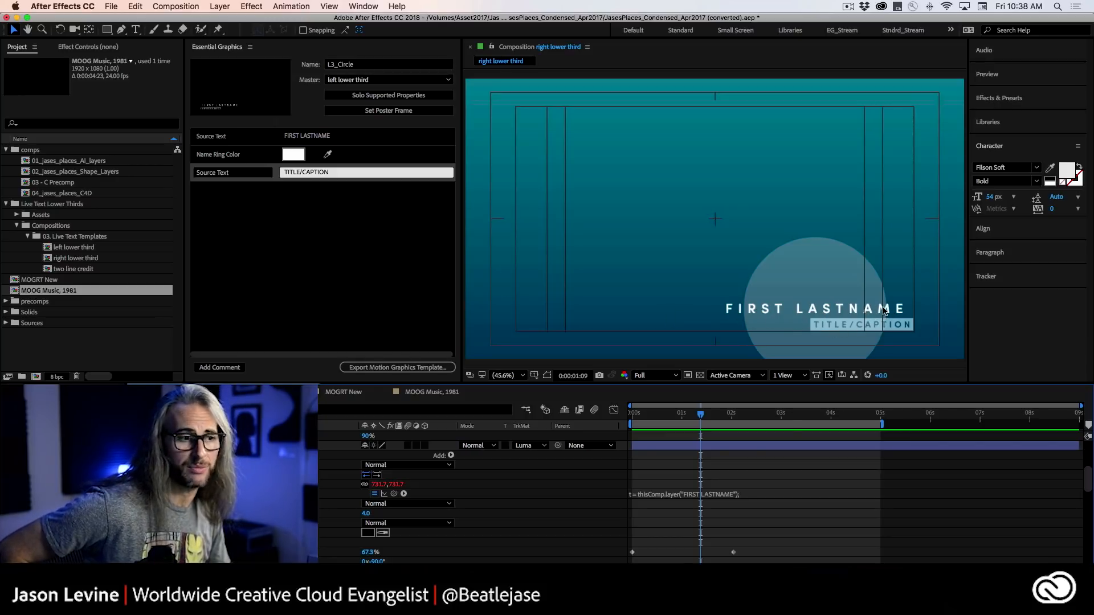
pyautogui.click(674, 495)
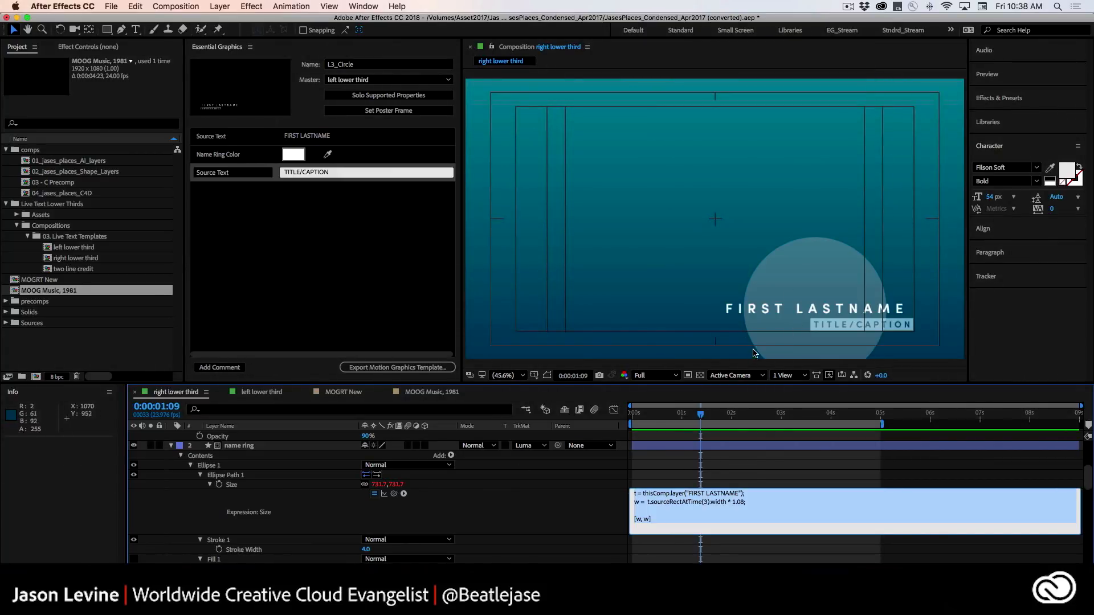
pyautogui.scroll(4, 533, 517)
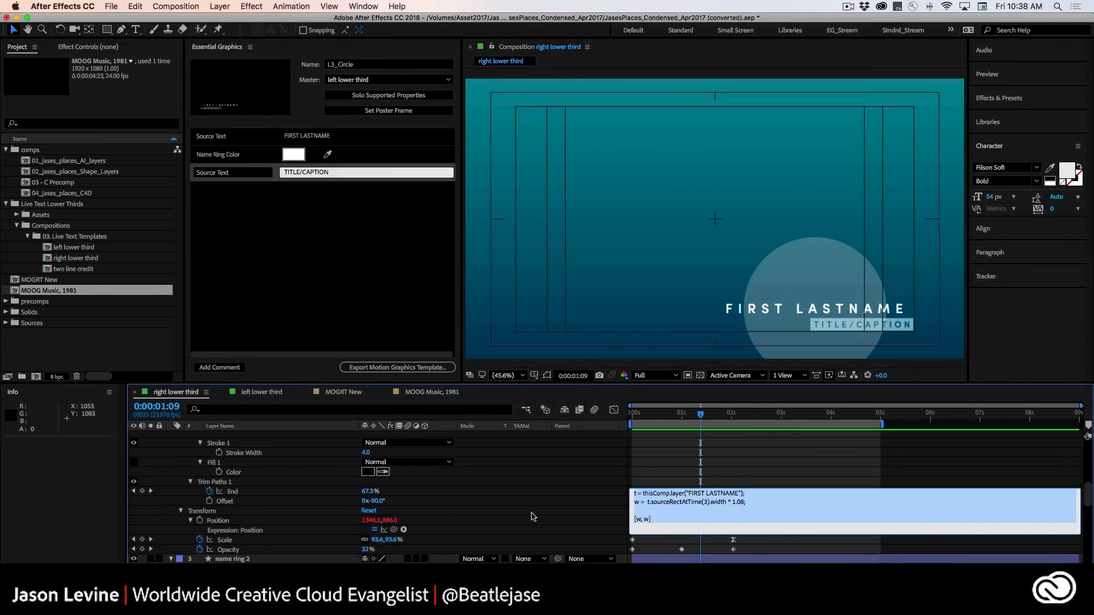
pyautogui.click(552, 517)
# Inspect the ellipse Size expression on the name ring 2 layer.
pyautogui.scroll(-10, 585, 561)
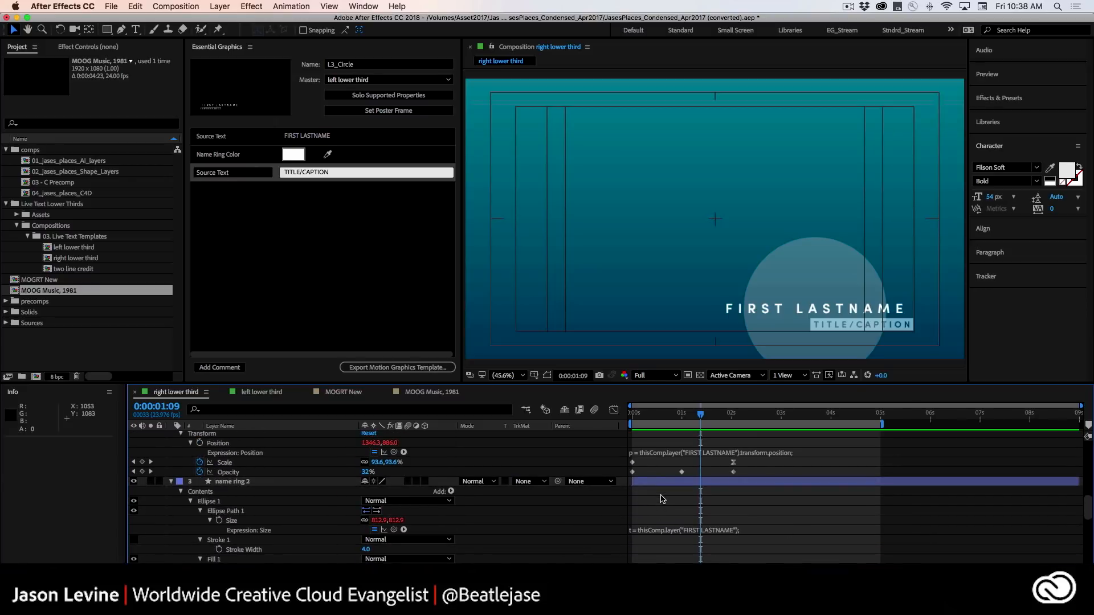
pyautogui.click(665, 531)
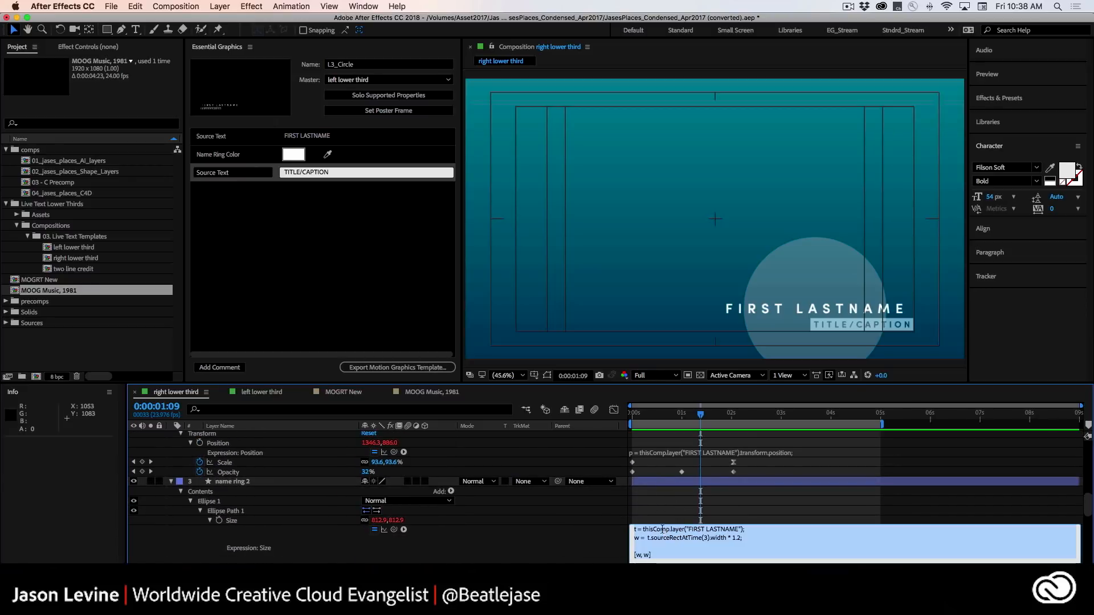
pyautogui.click(567, 511)
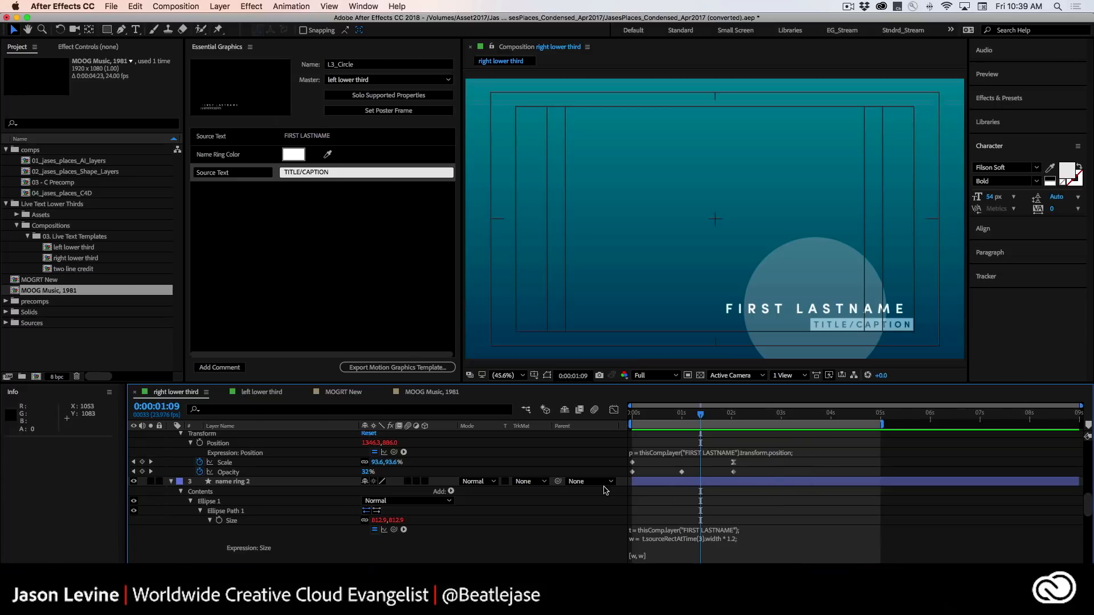
pyautogui.scroll(2, 567, 494)
pyautogui.scroll(-8, 567, 494)
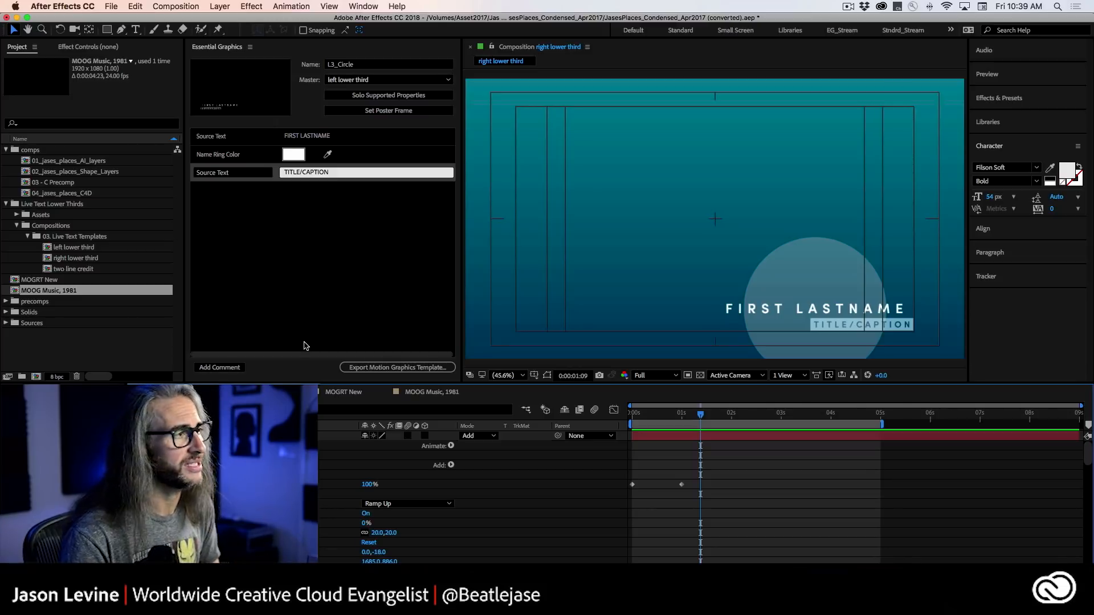
# Locate the Essential Graphics workspace among the available workspaces.
pyautogui.click(221, 50)
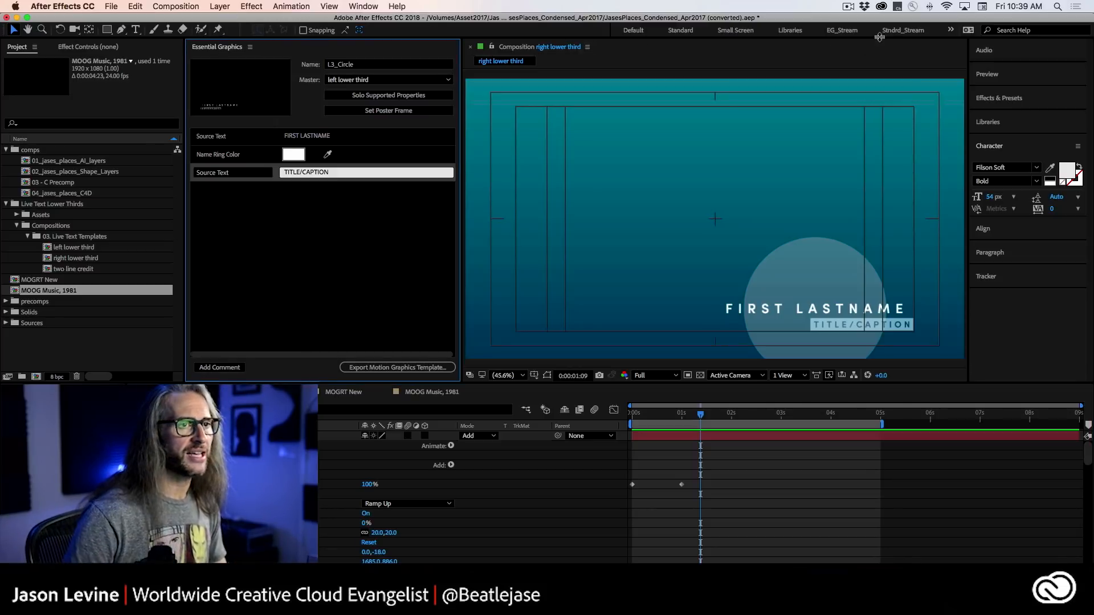
pyautogui.click(950, 30)
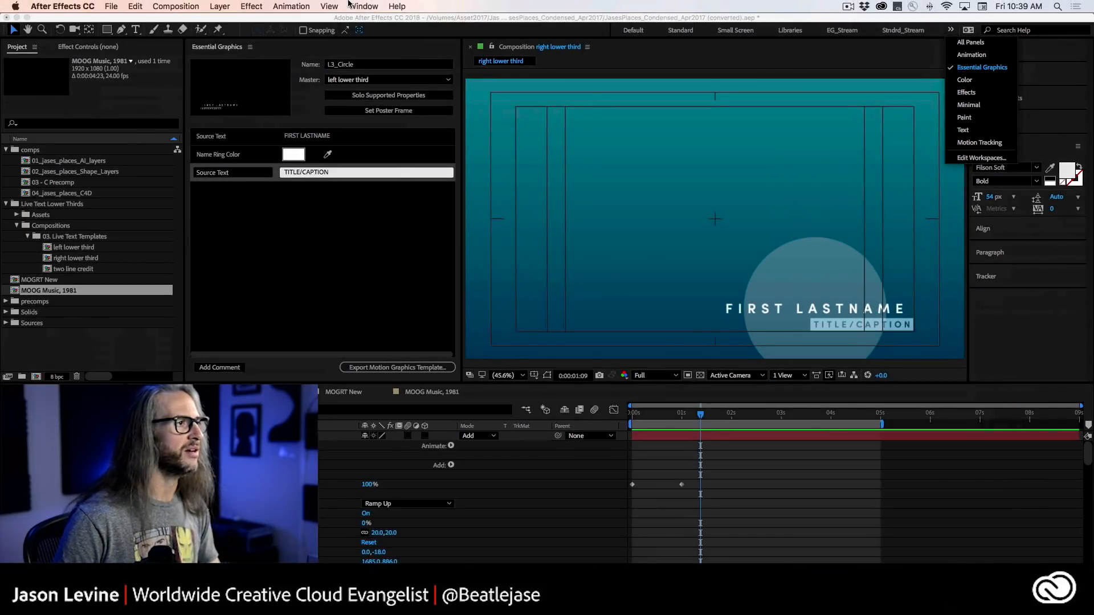
pyautogui.click(349, 7)
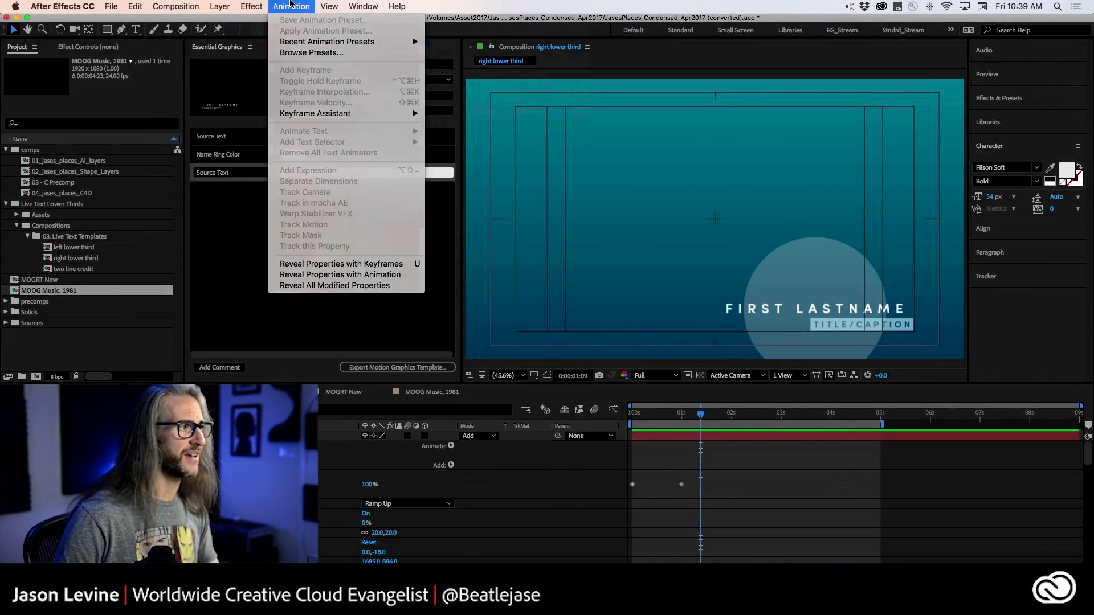
pyautogui.click(288, 4)
pyautogui.click(279, 51)
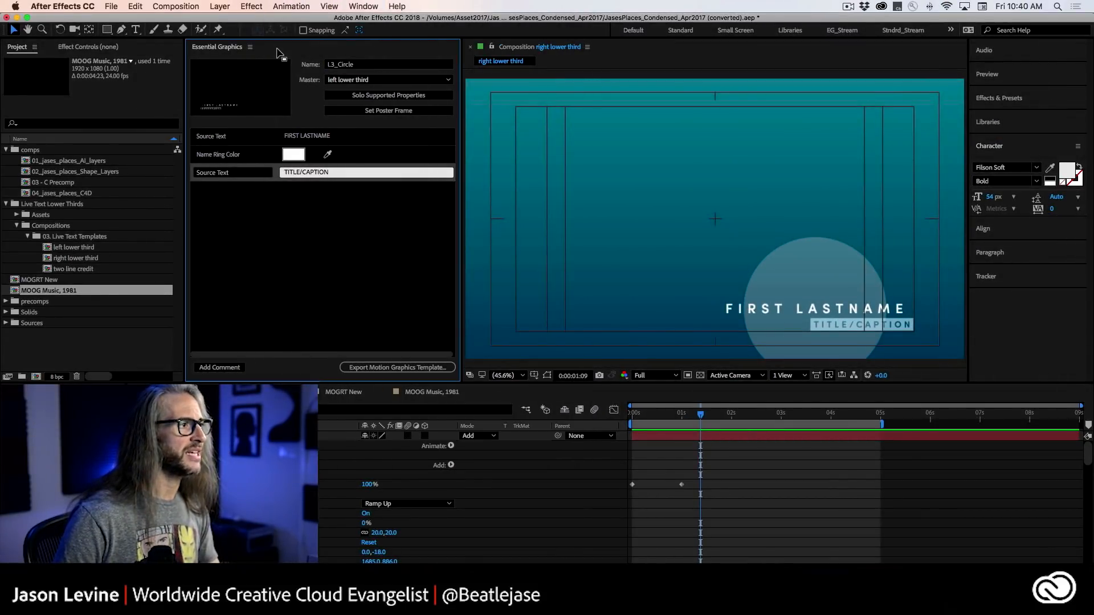
# Make right lower third the master composition of the graphics template and name the template RtL3_CircleResp.
pyautogui.click(431, 84)
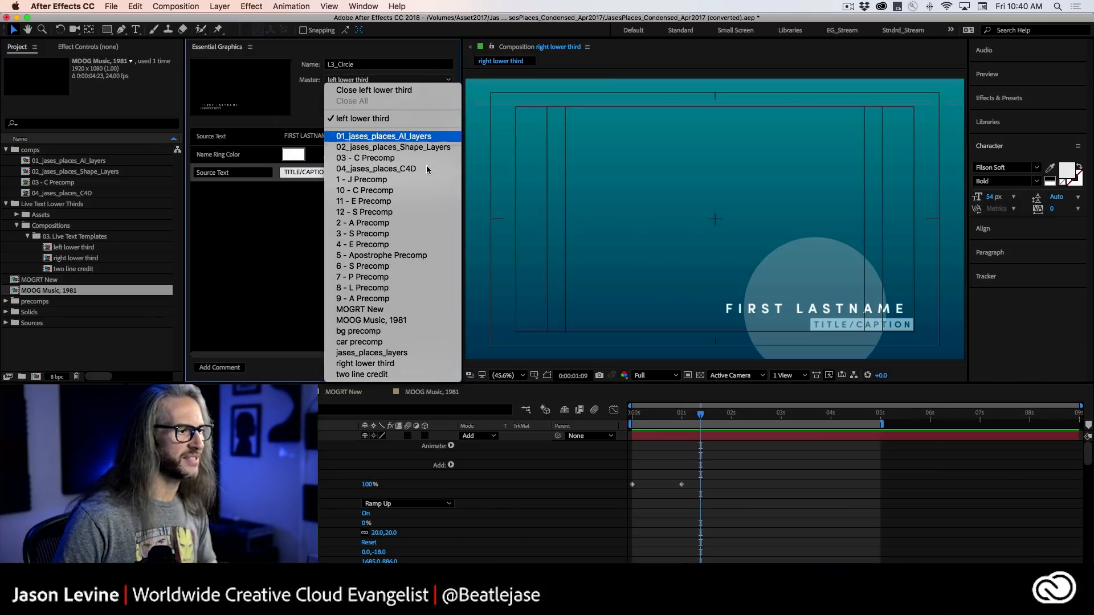
pyautogui.click(364, 363)
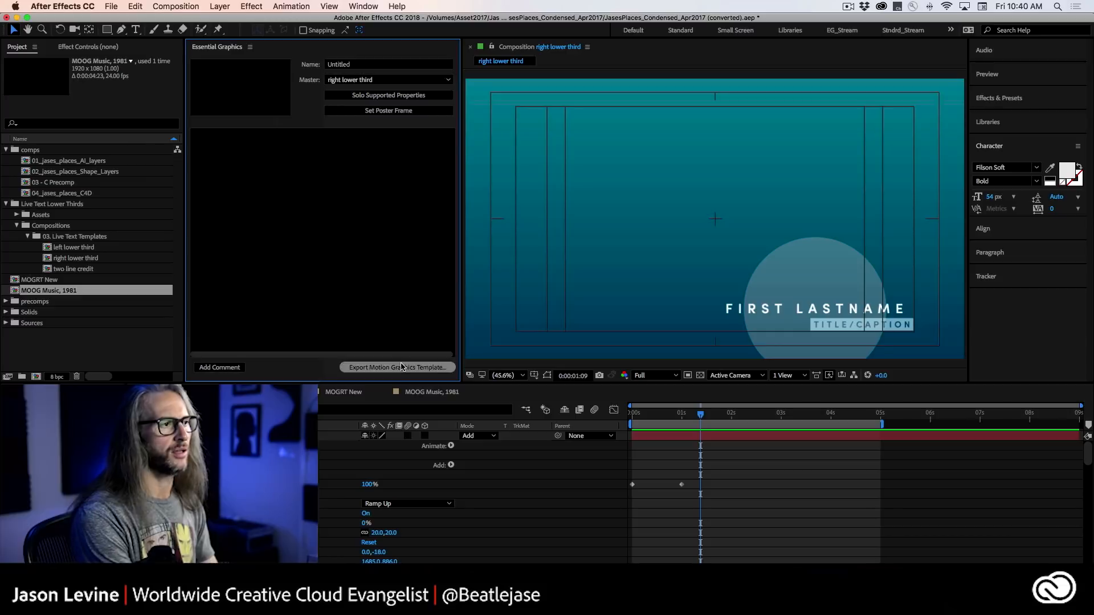
pyautogui.click(360, 64)
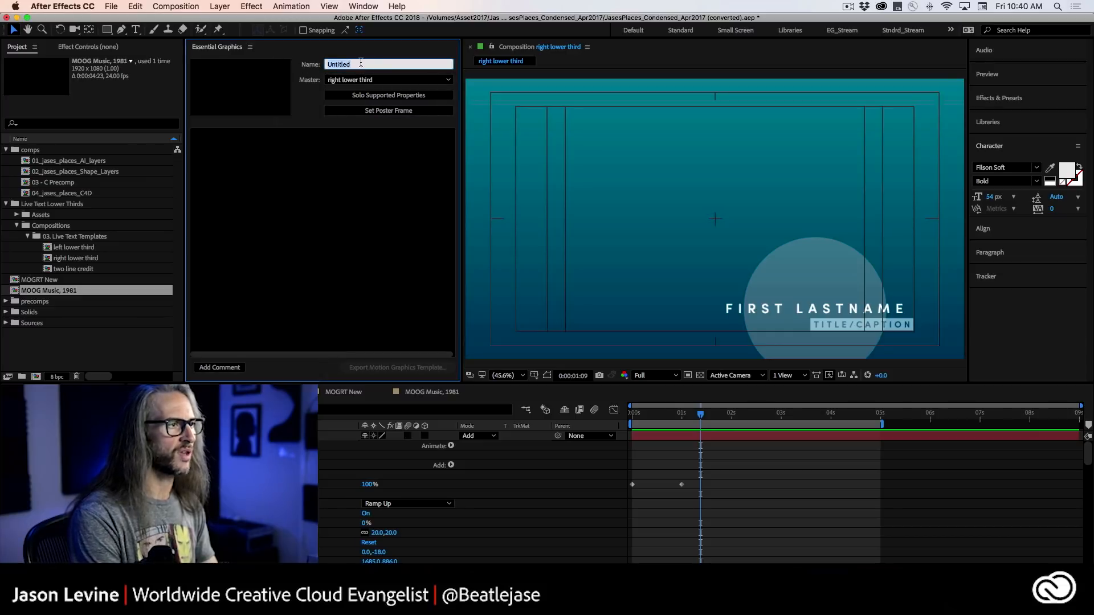
pyautogui.write('RightL3_CircleResp')
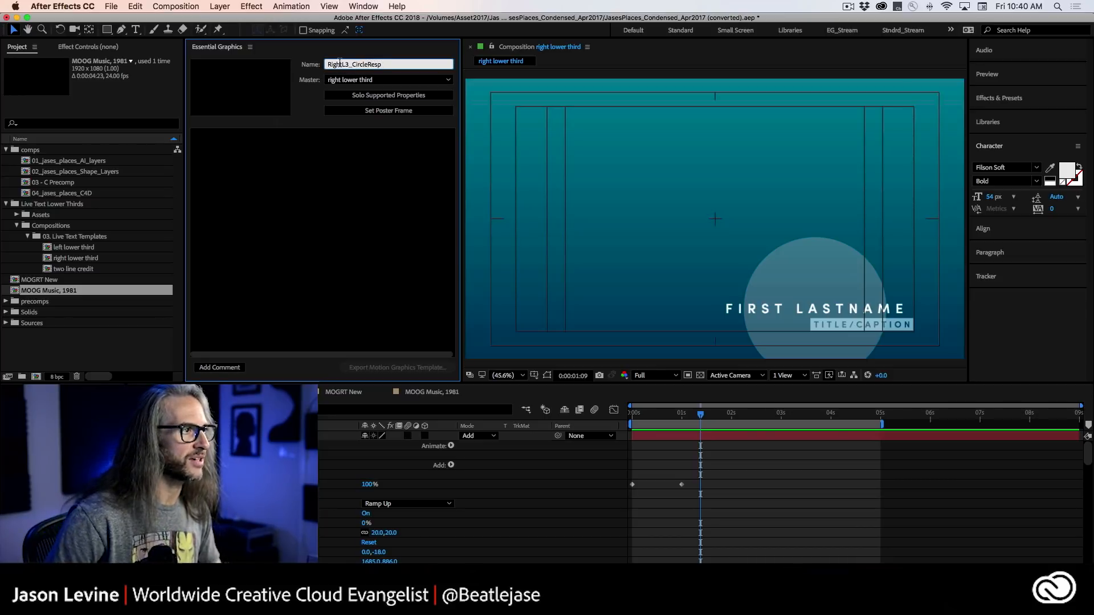
pyautogui.press('BackSpace')
pyautogui.press('BackSpace')
pyautogui.press('BackSpace')
pyautogui.press('BackSpace')
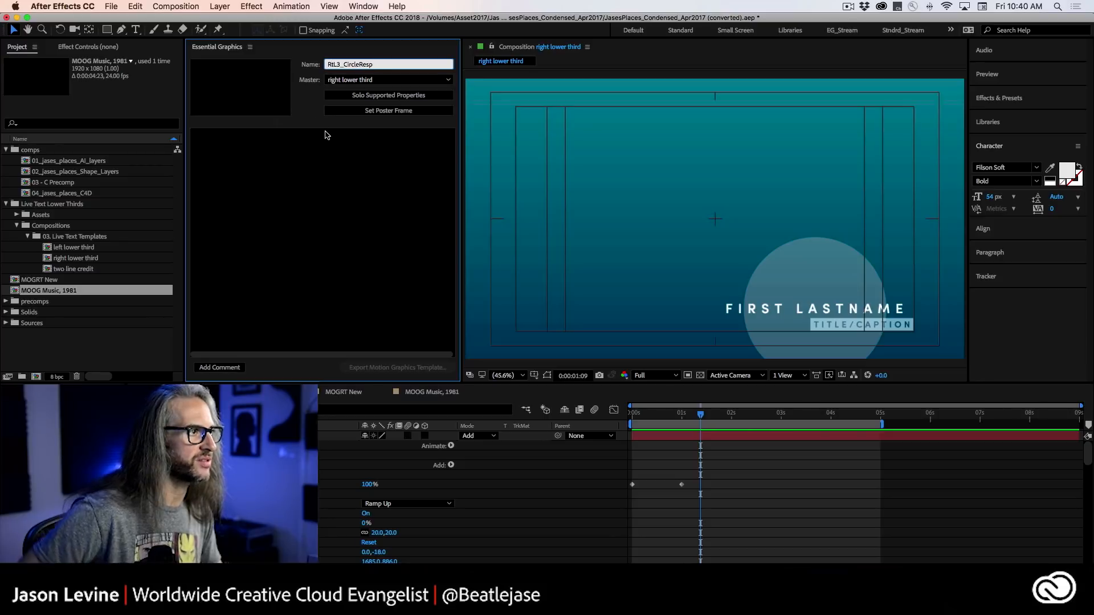
pyautogui.write('t')
pyautogui.press('Return')
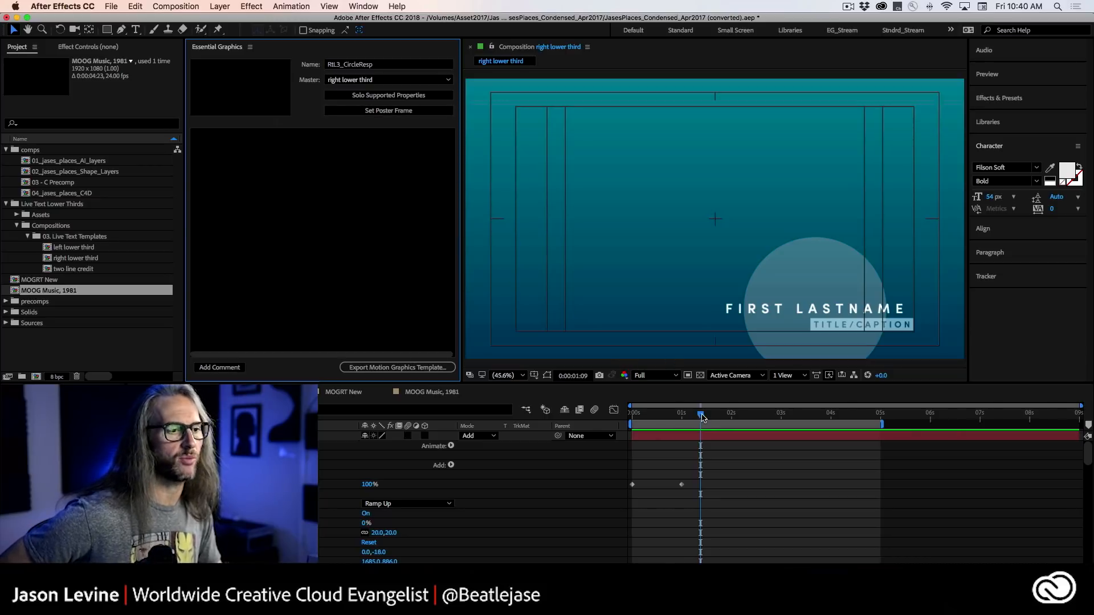
# Set the template's poster frame at 0:00:01:16 of the right lower third composition.
pyautogui.moveTo(701, 415)
pyautogui.mouseDown()
pyautogui.moveTo(664, 417)
pyautogui.moveTo(728, 416)
pyautogui.moveTo(637, 419)
pyautogui.moveTo(715, 418)
pyautogui.mouseUp()
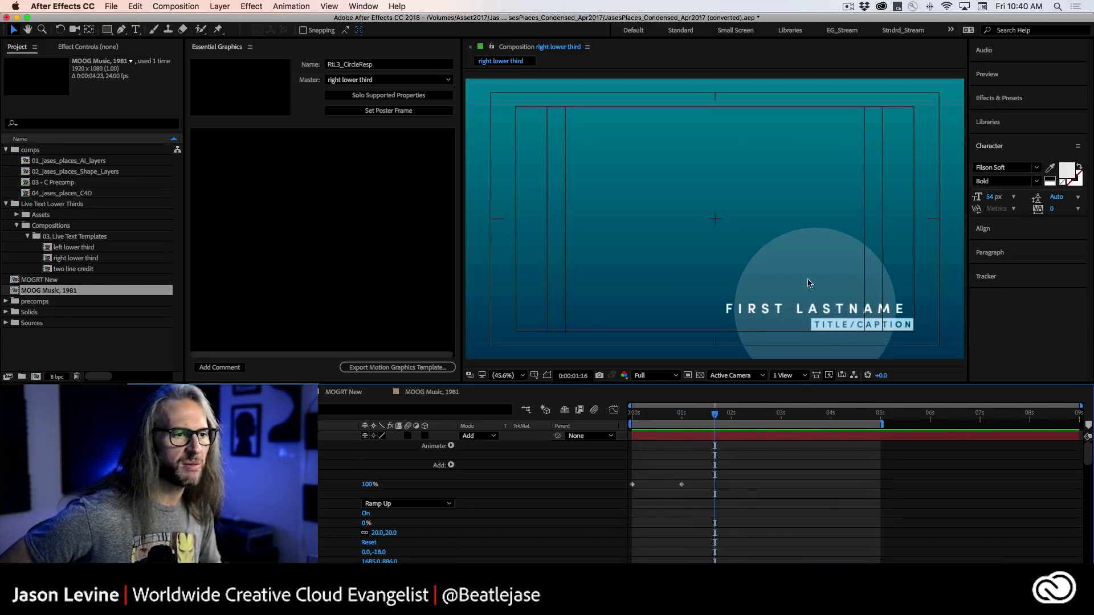
pyautogui.click(373, 110)
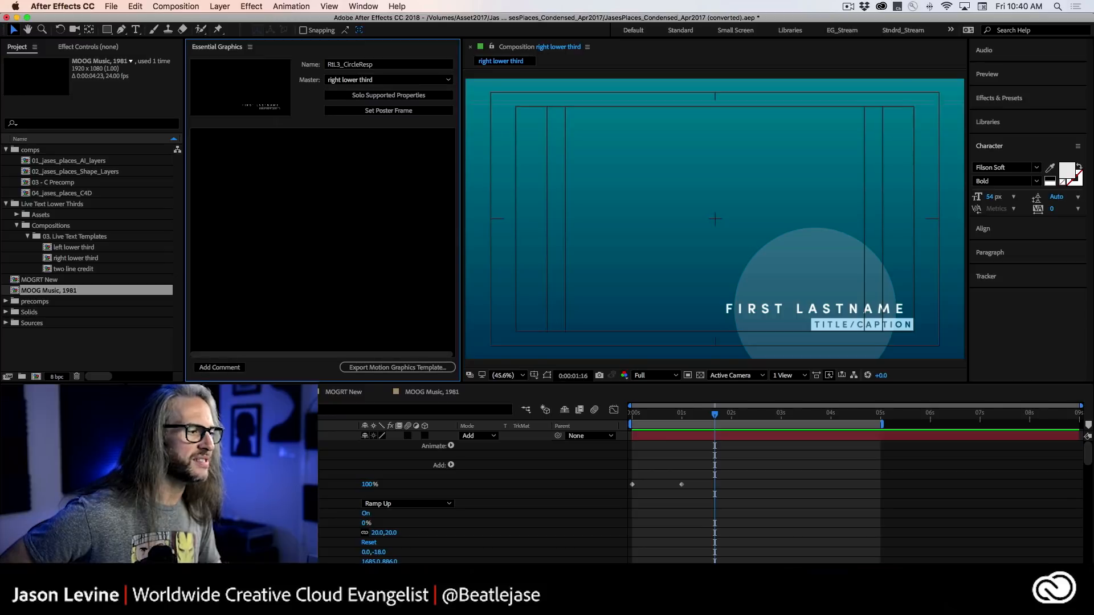
# Collapse the expanded layers of the right lower third composition and solo the properties supported by the template.
pyautogui.click(49, 436)
pyautogui.click(49, 445)
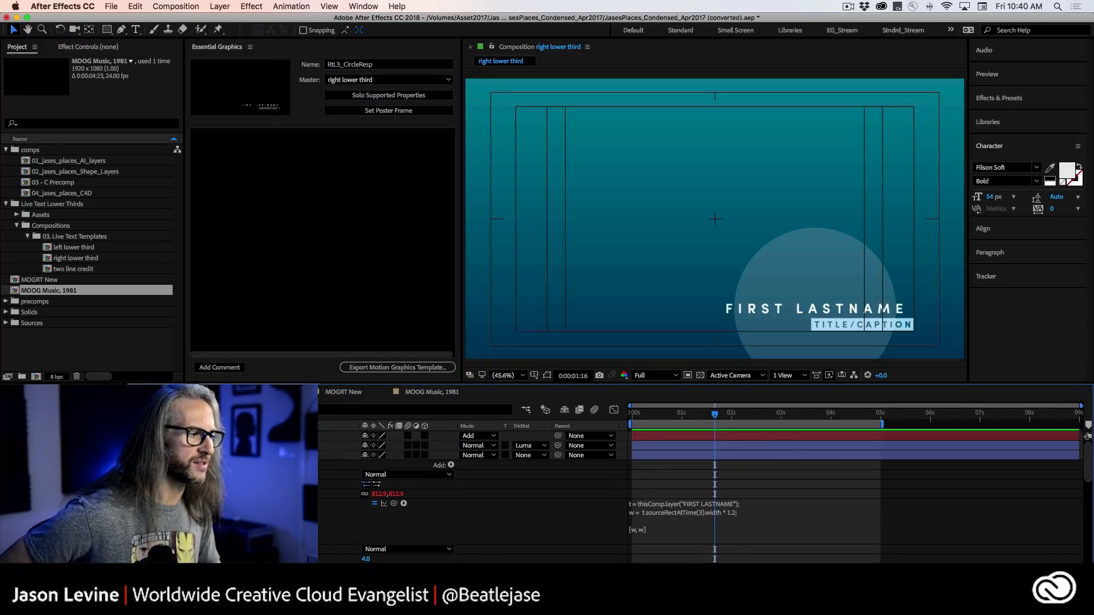
pyautogui.click(49, 455)
pyautogui.click(49, 465)
pyautogui.click(49, 474)
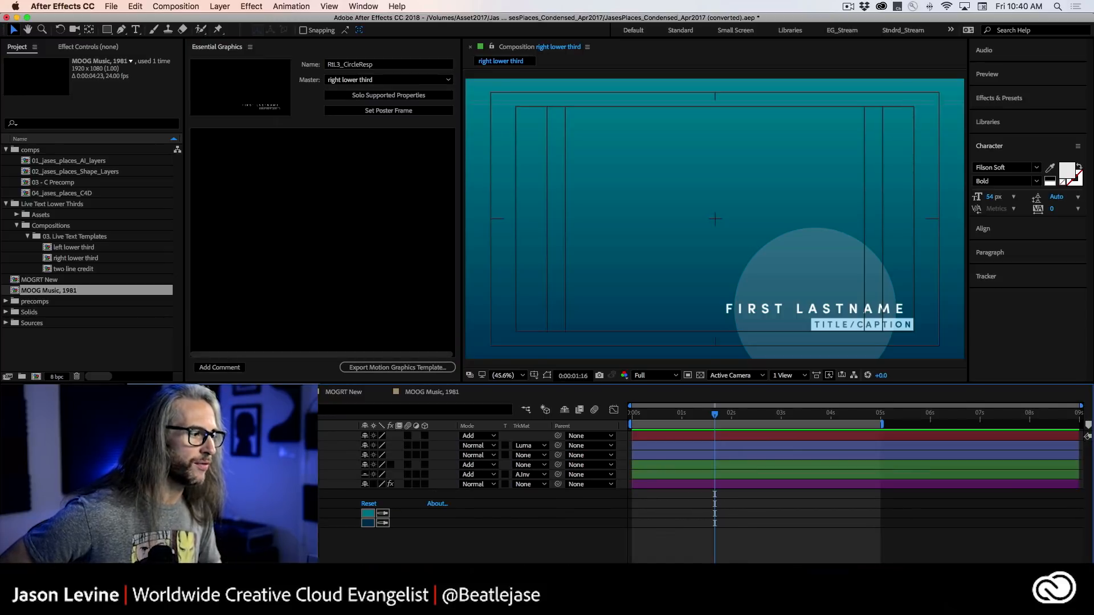
pyautogui.click(49, 484)
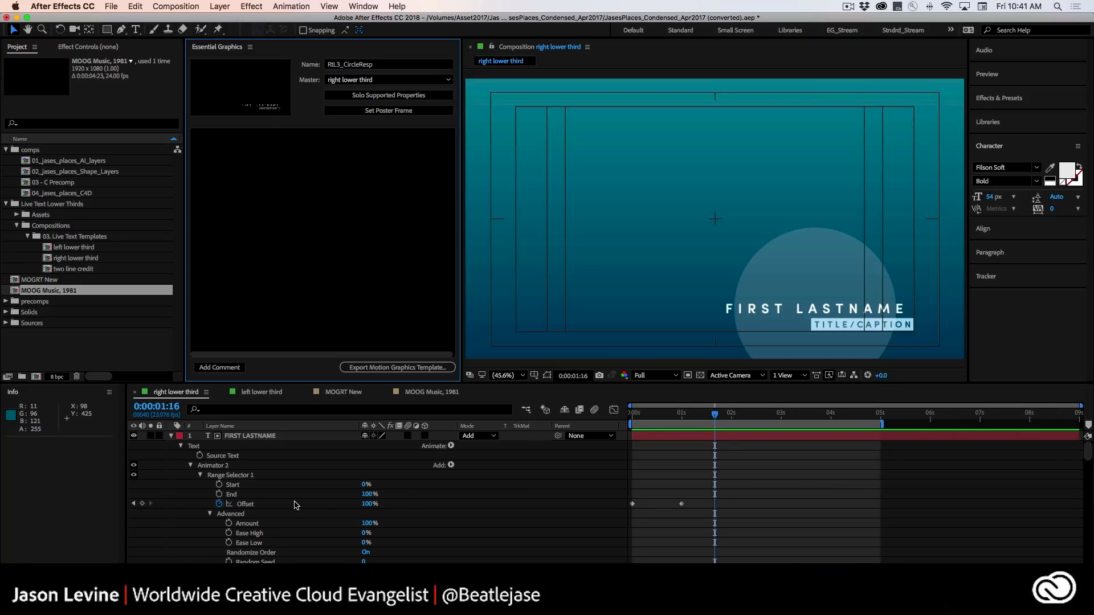
# Add the FIRST LASTNAME layer's Source Text to the template's controls and rename the control First Line Text.
pyautogui.click(221, 456)
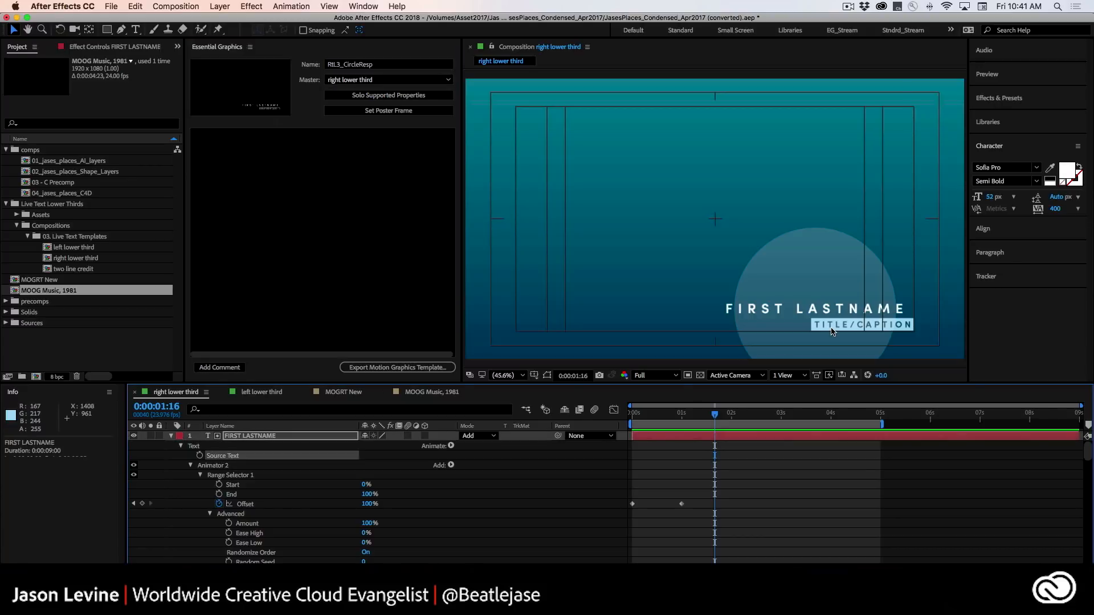
pyautogui.moveTo(215, 459); pyautogui.dragTo(250, 242)
pyautogui.click(247, 137)
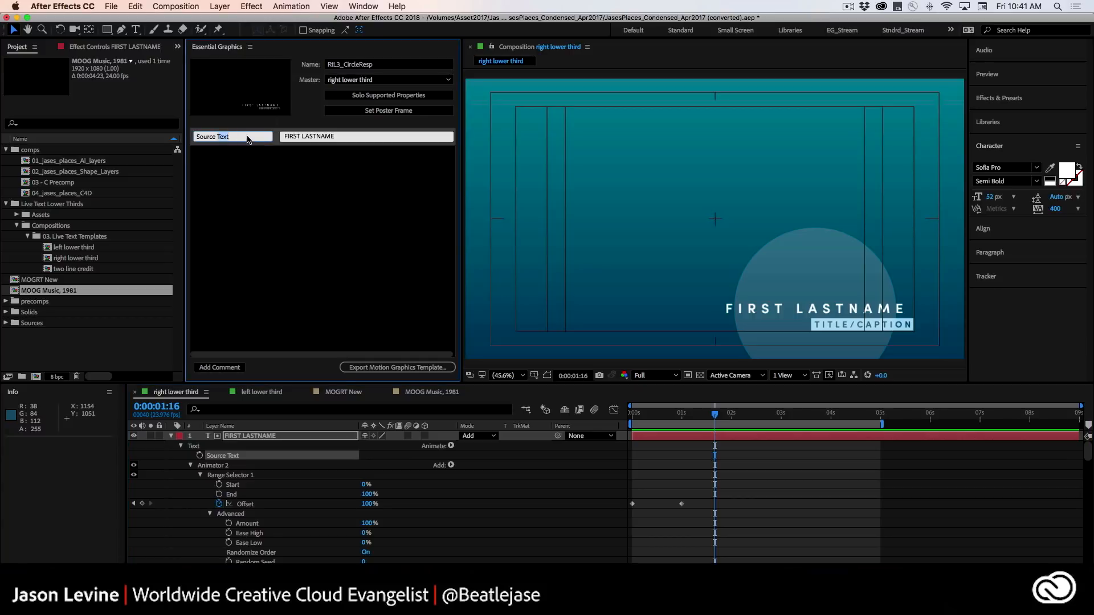
pyautogui.write('Firest Lin')
pyautogui.press('Return')
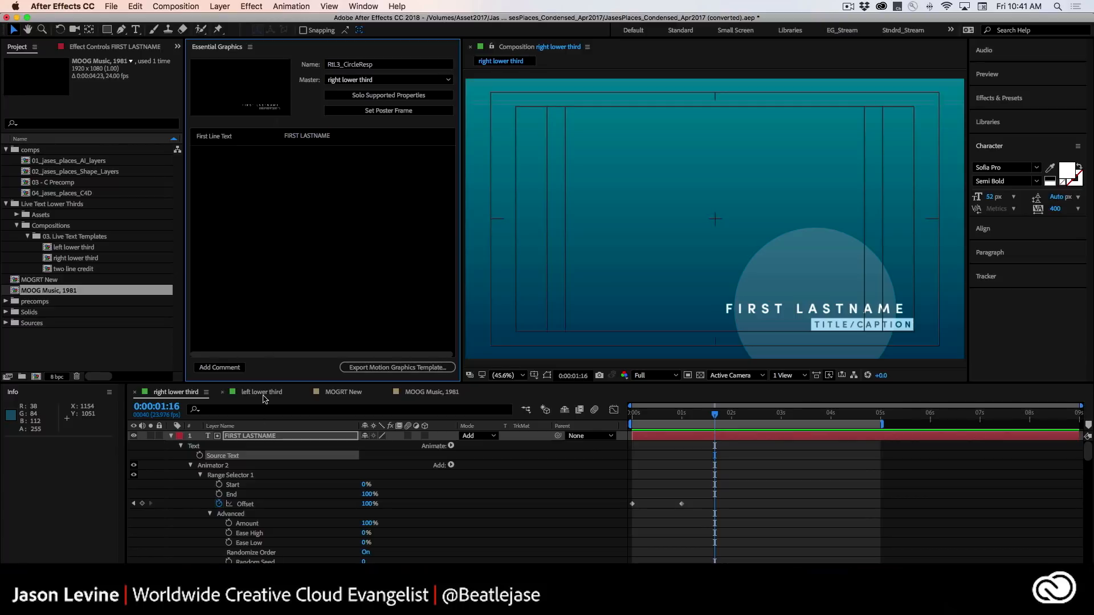
# Add the Fill 1 Color of the name ring 2 layer to the template's controls and rename the control Ring Fill Color.
pyautogui.scroll(-3, 271, 488)
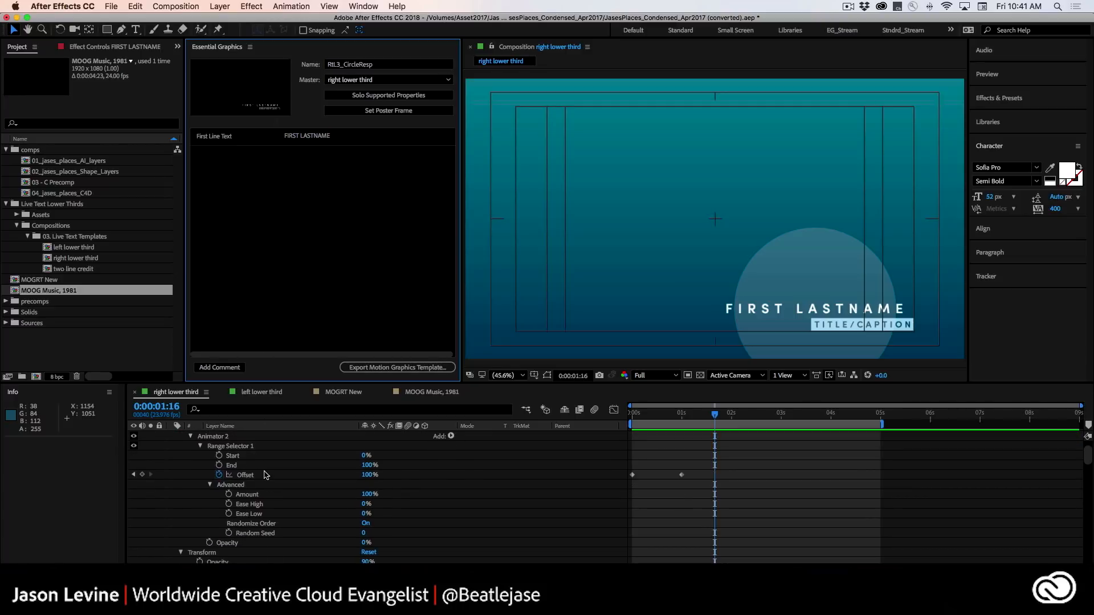
pyautogui.scroll(-5, 275, 480)
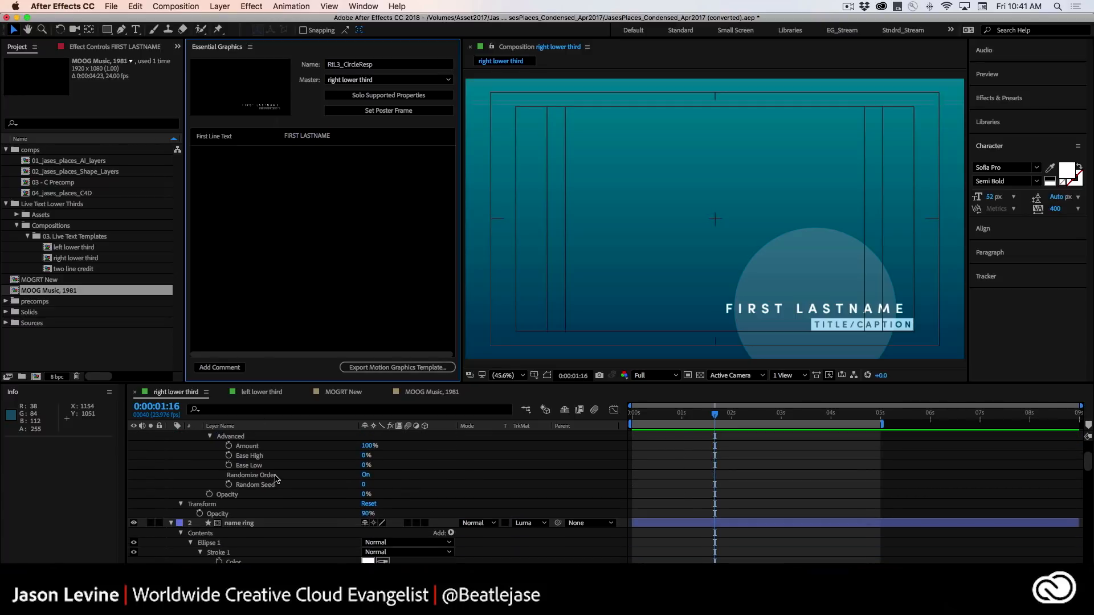
pyautogui.scroll(-8, 273, 501)
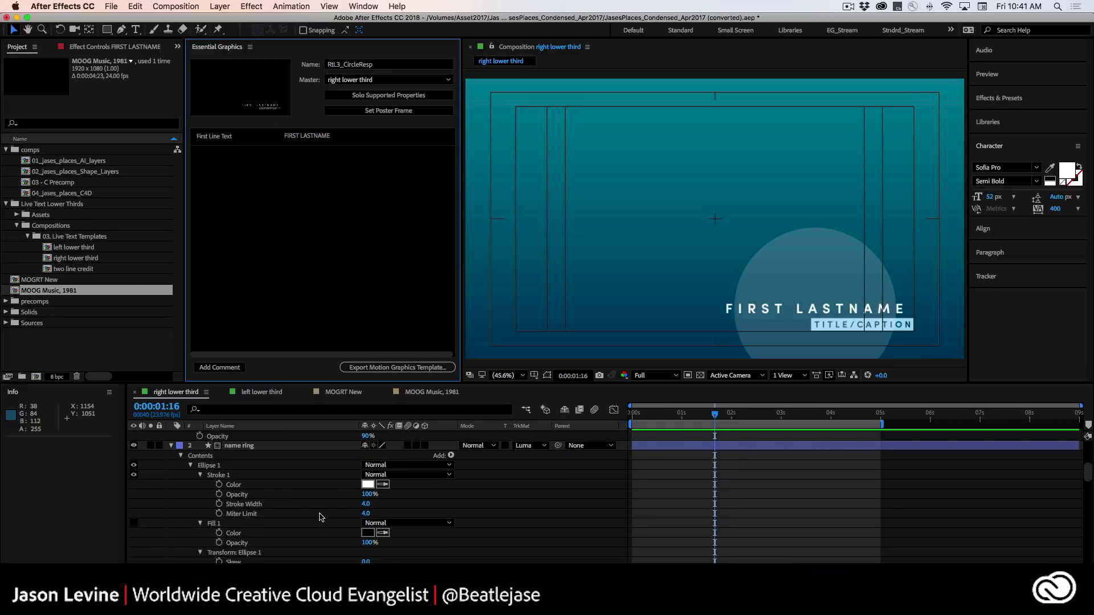
pyautogui.scroll(-2, 356, 537)
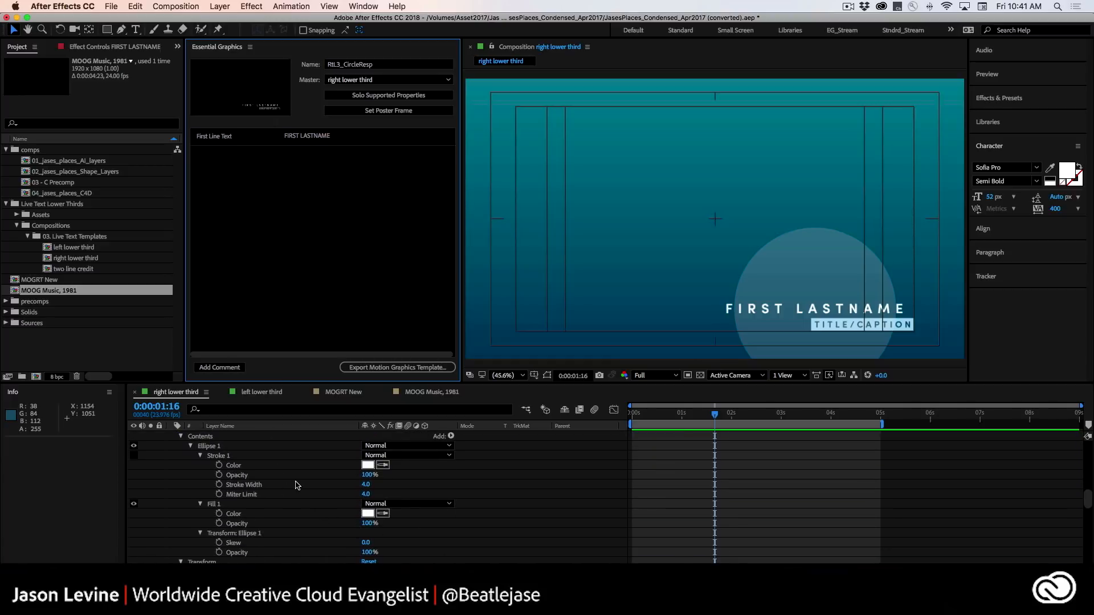
pyautogui.scroll(-2, 323, 518)
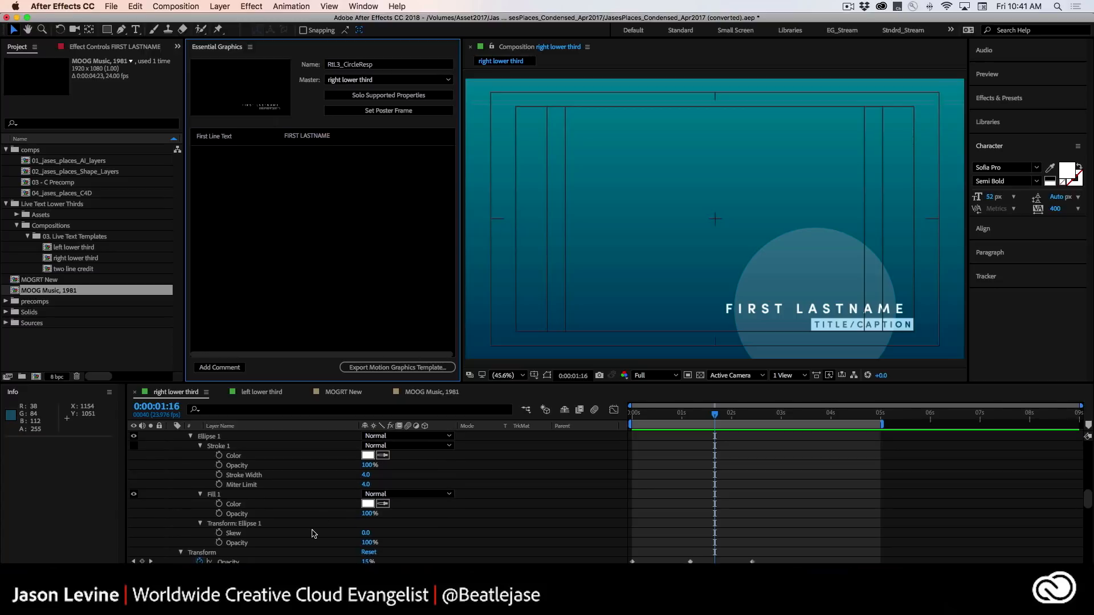
pyautogui.moveTo(261, 496); pyautogui.dragTo(256, 223)
pyautogui.click(216, 156)
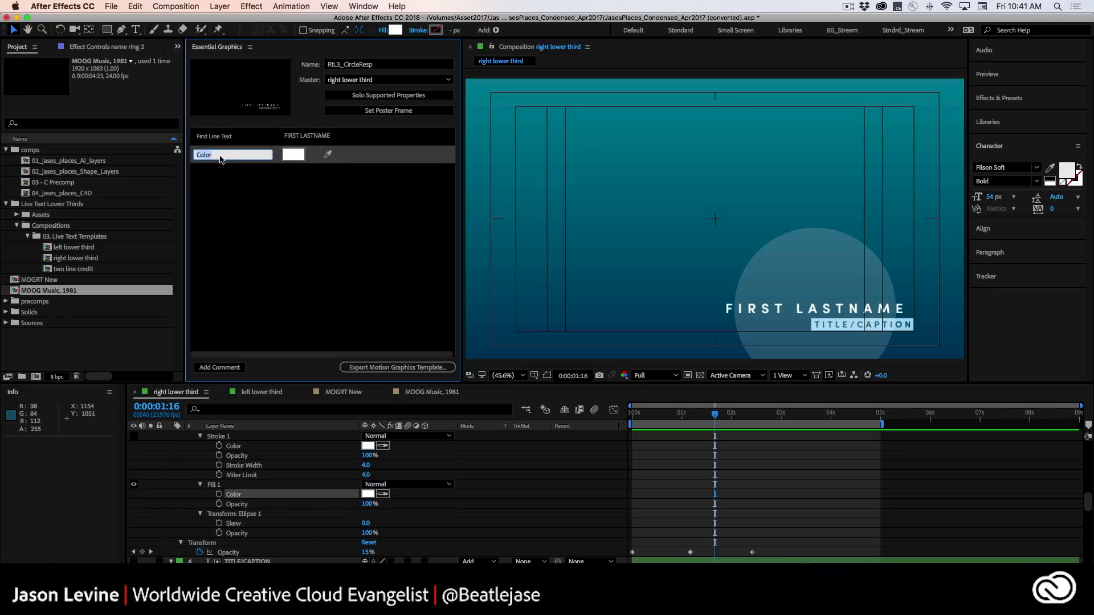
pyautogui.write('Ring Fill')
pyautogui.press('Return')
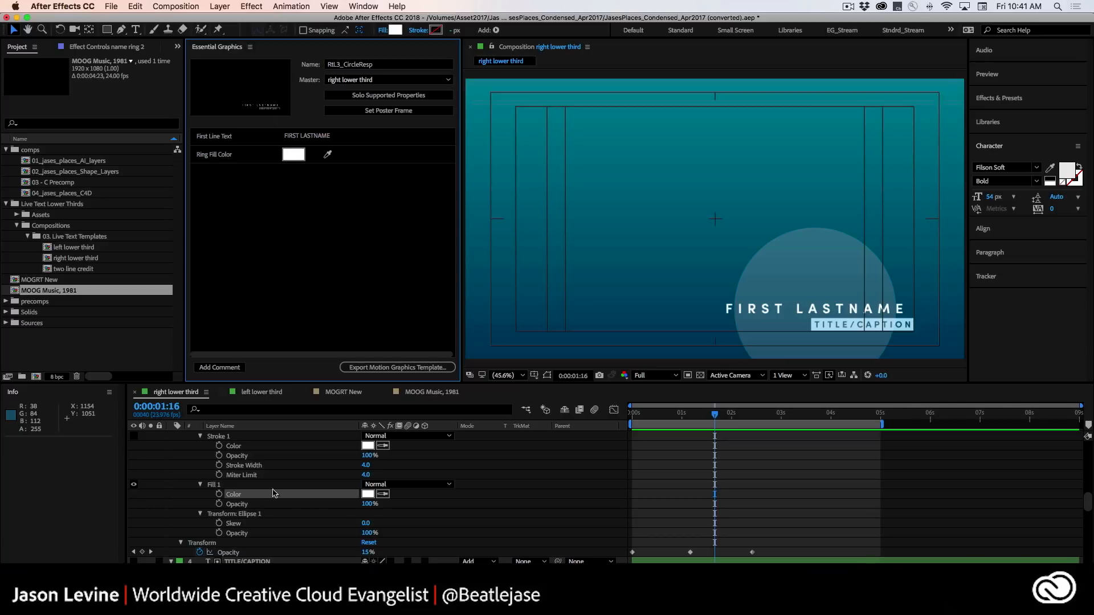
# Add the TITLE/CAPTION layer's Source Text to the template's controls and rename the control Second line Text.
pyautogui.scroll(-3, 322, 504)
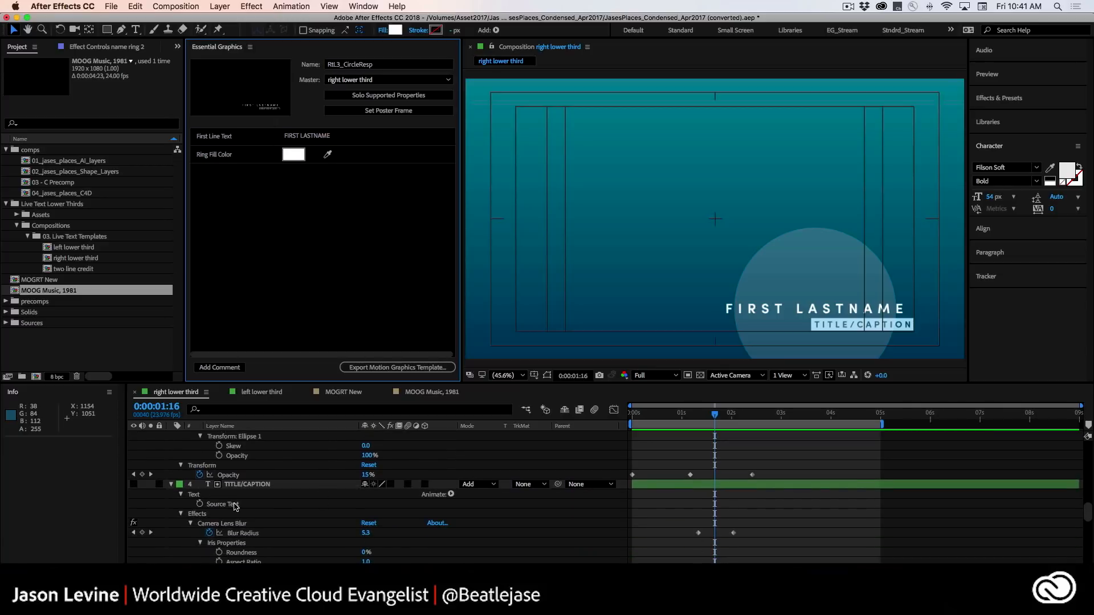
pyautogui.moveTo(228, 504); pyautogui.dragTo(239, 218)
pyautogui.click(240, 172)
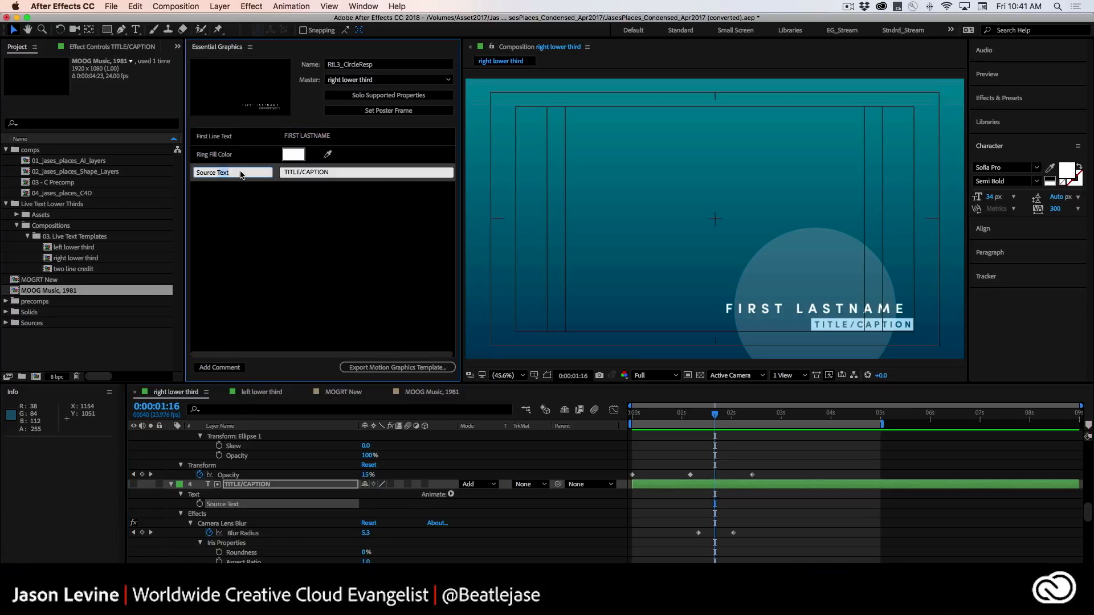
pyautogui.write('Second lin')
pyautogui.press('Return')
# Add a comment to the template reading "These features relate to other animated elements".
pyautogui.click(219, 368)
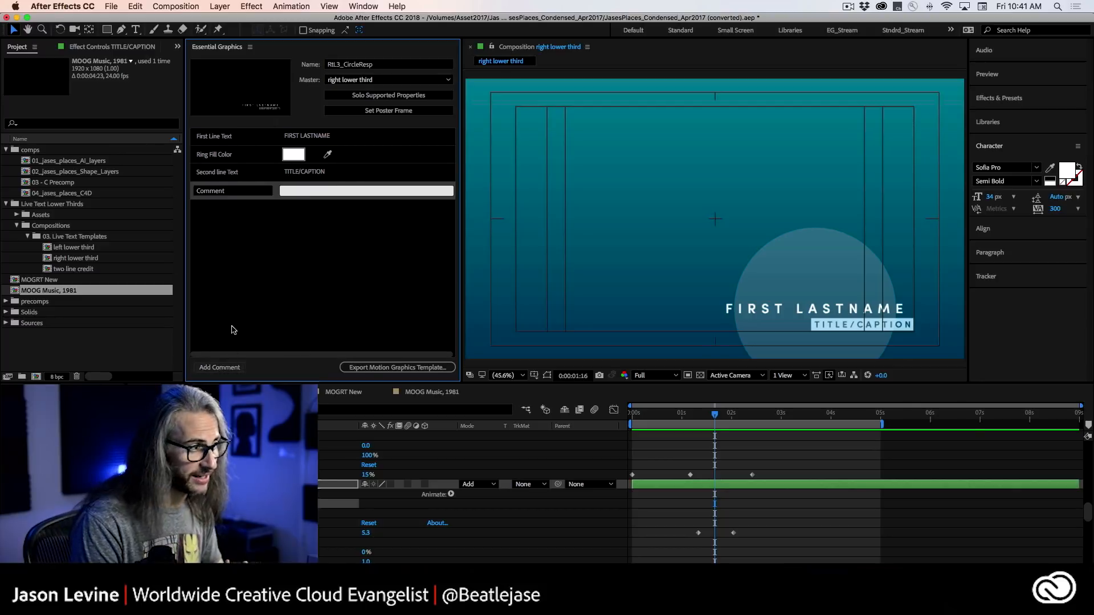
pyautogui.click(344, 189)
pyautogui.write('These featu')
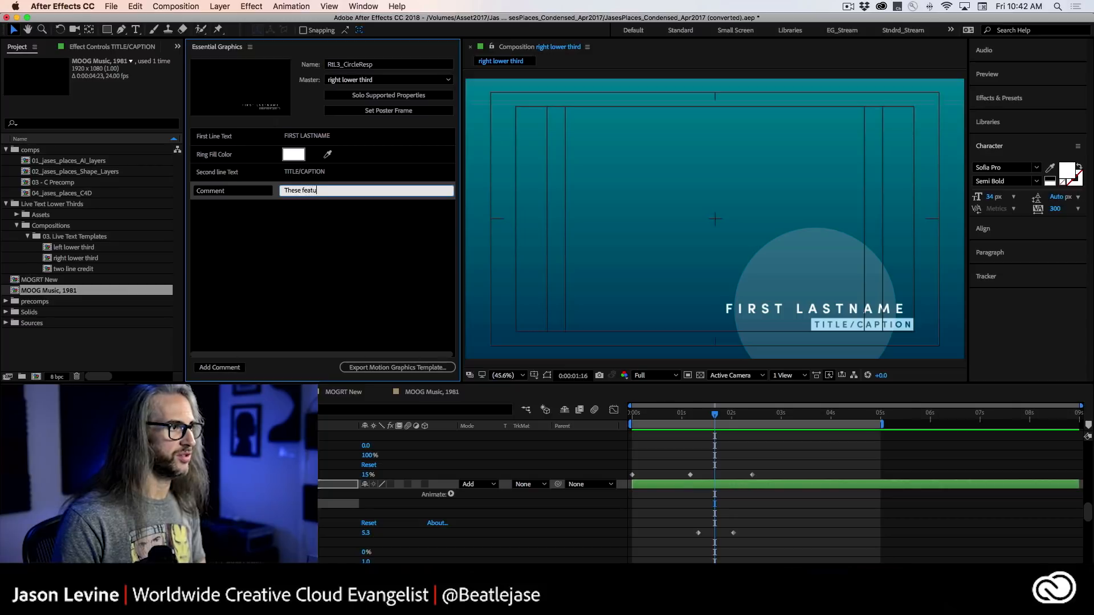
pyautogui.write('res relate to other ')
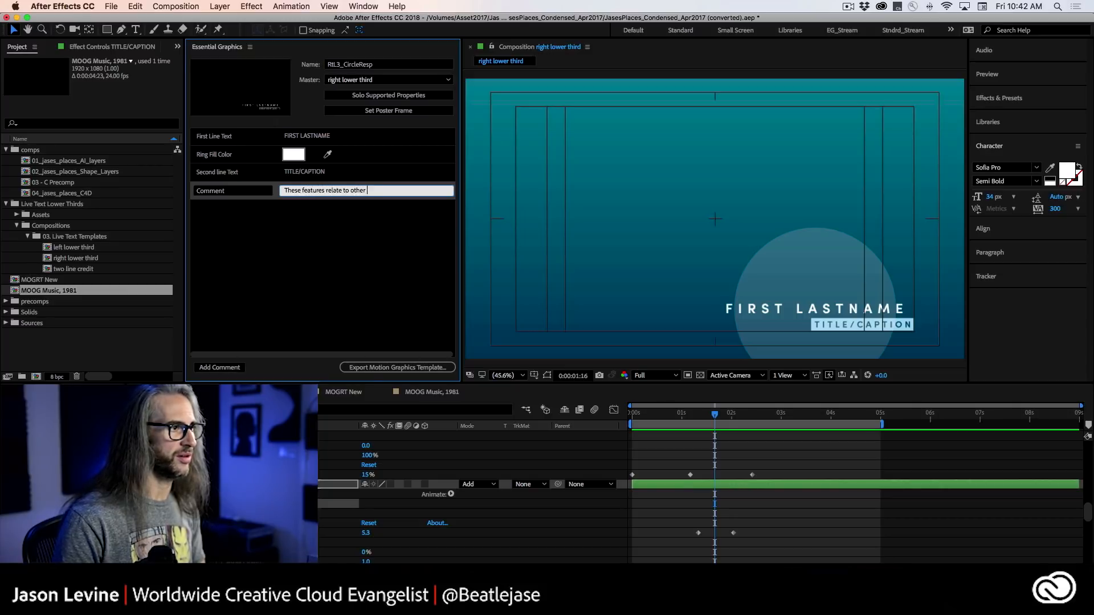
pyautogui.write('animated el')
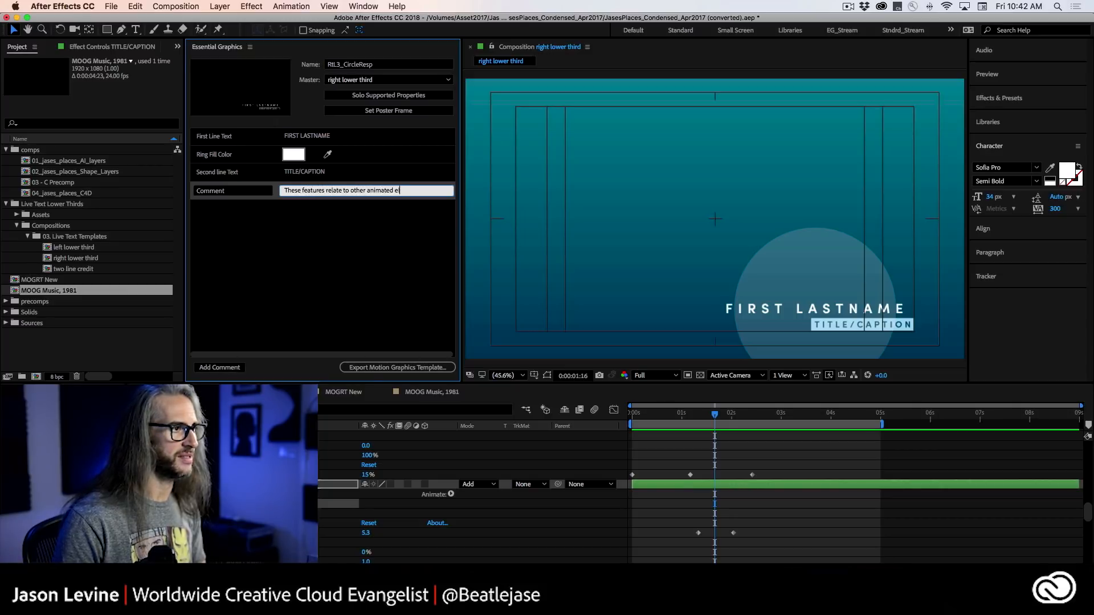
pyautogui.write('ements')
pyautogui.click(344, 237)
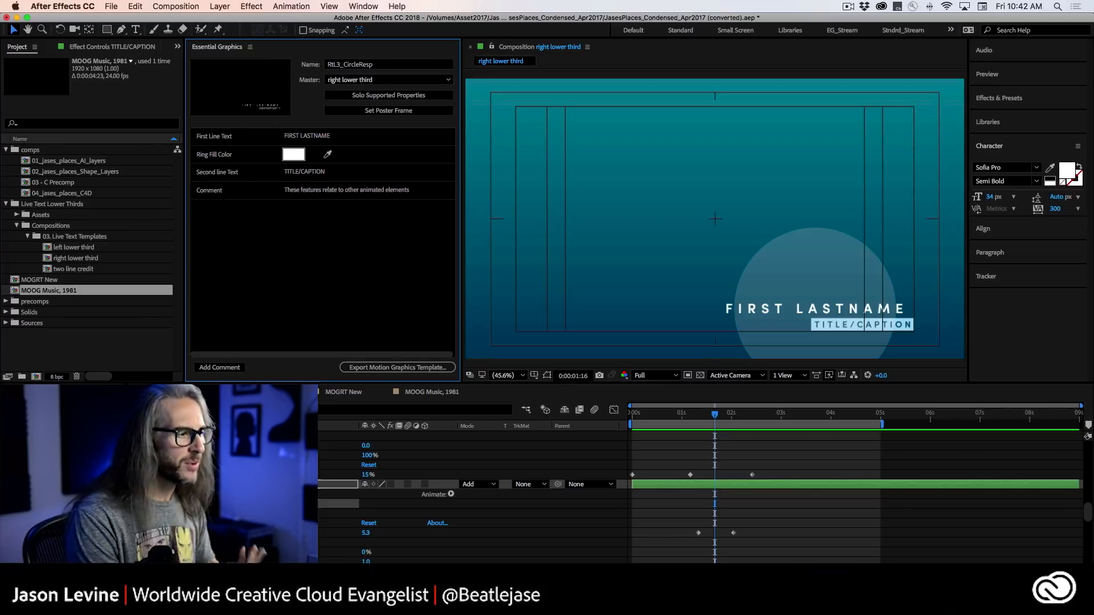
# Examine the remaining supported properties of the composition's layers, including the TITLE/CAPTION layer's Camera Lens Blur, and scrub the animation back to 0:00:01:01.
pyautogui.scroll(-5, 472, 496)
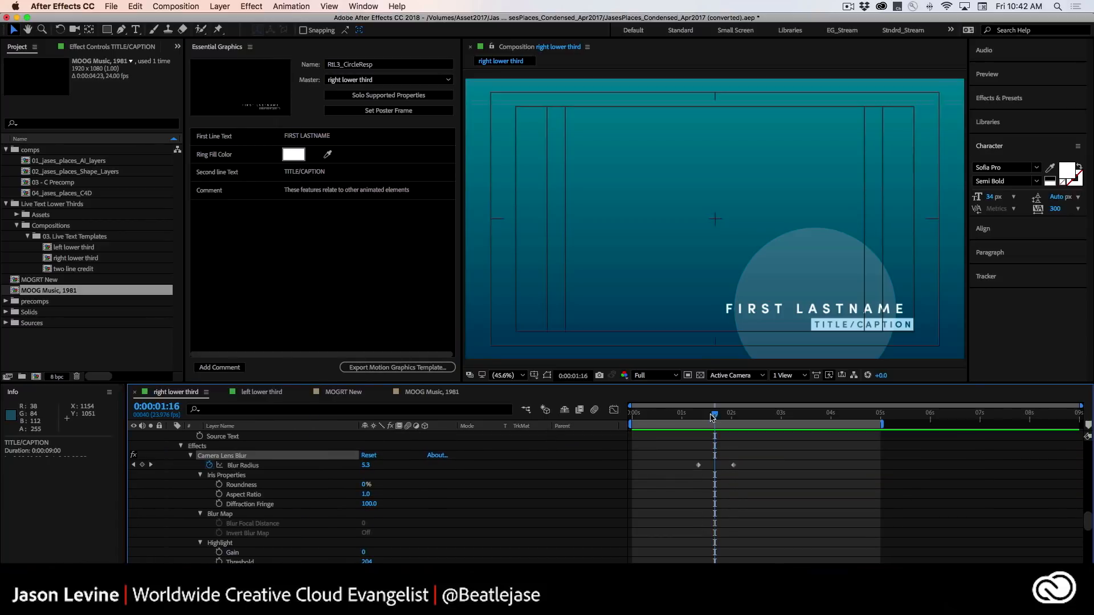
pyautogui.moveTo(712, 417)
pyautogui.mouseDown()
pyautogui.moveTo(663, 417)
pyautogui.moveTo(741, 417)
pyautogui.moveTo(713, 416)
pyautogui.mouseUp()
pyautogui.scroll(3, 538, 464)
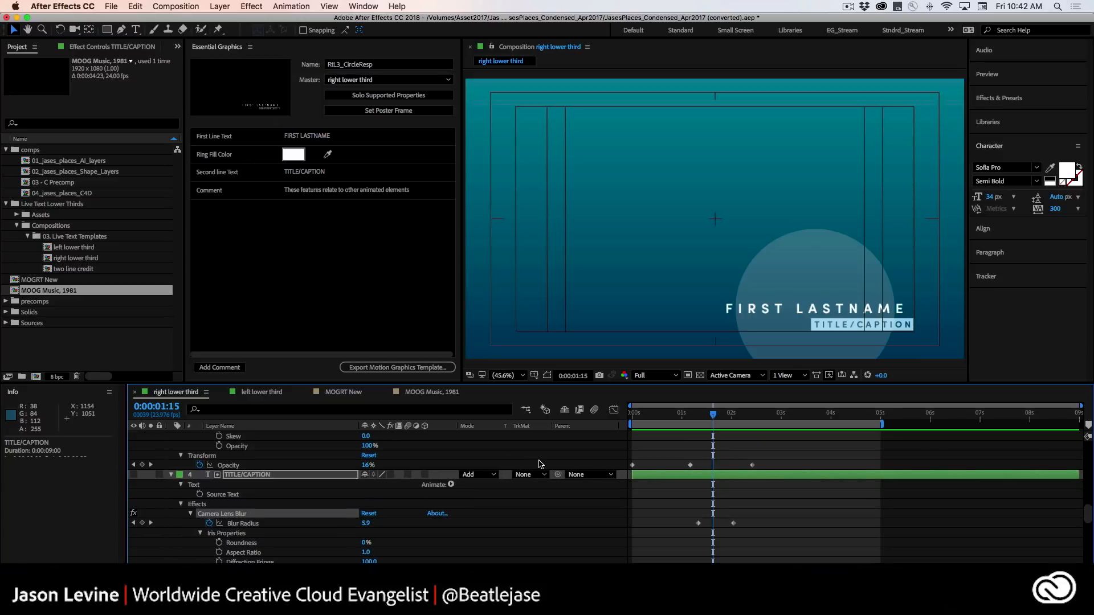
pyautogui.scroll(-3, 540, 464)
pyautogui.moveTo(720, 422); pyautogui.dragTo(684, 425)
pyautogui.scroll(-2, 454, 539)
pyautogui.scroll(-10, 454, 540)
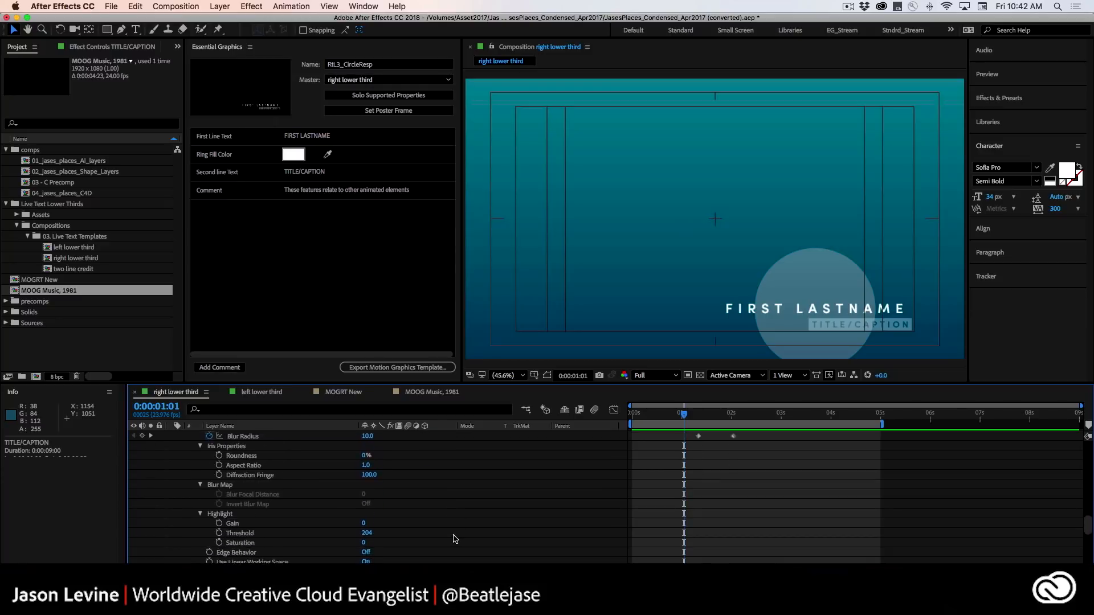
pyautogui.scroll(3, 455, 540)
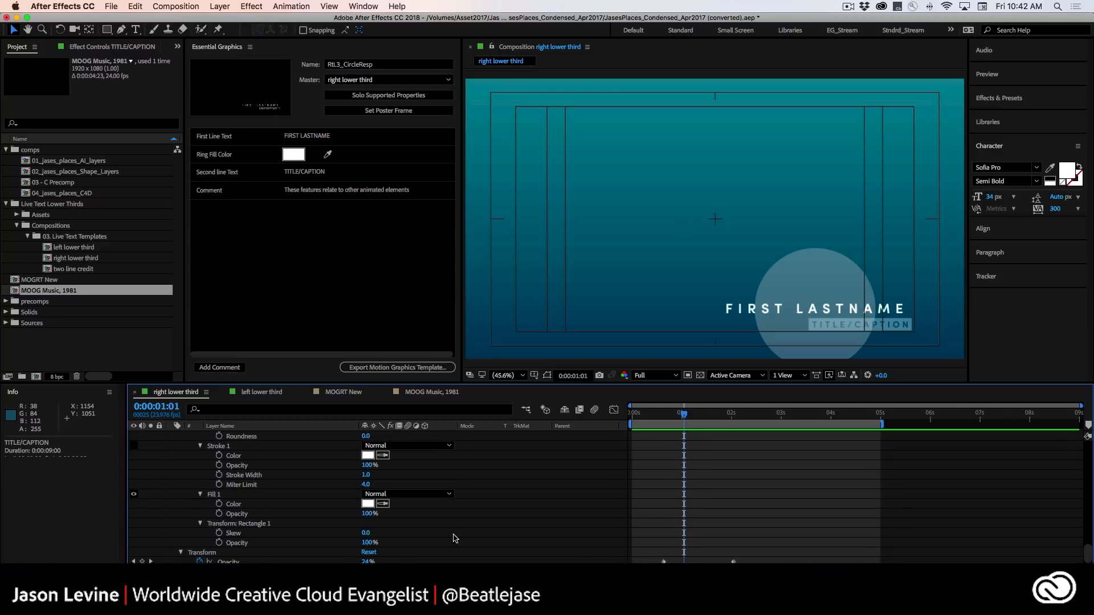
pyautogui.scroll(-10, 454, 538)
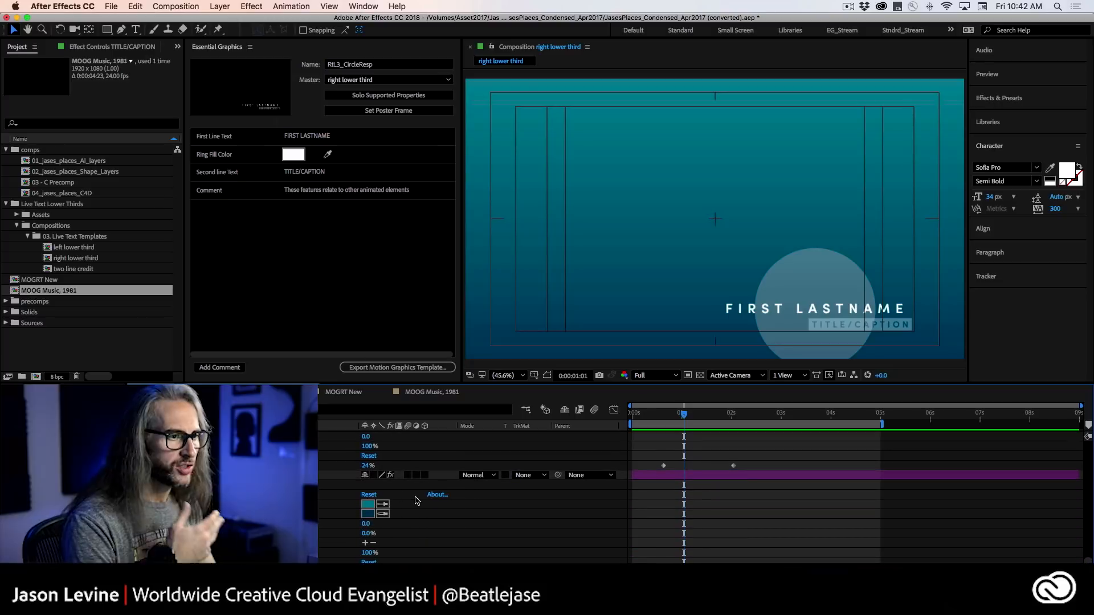
pyautogui.scroll(5, 416, 500)
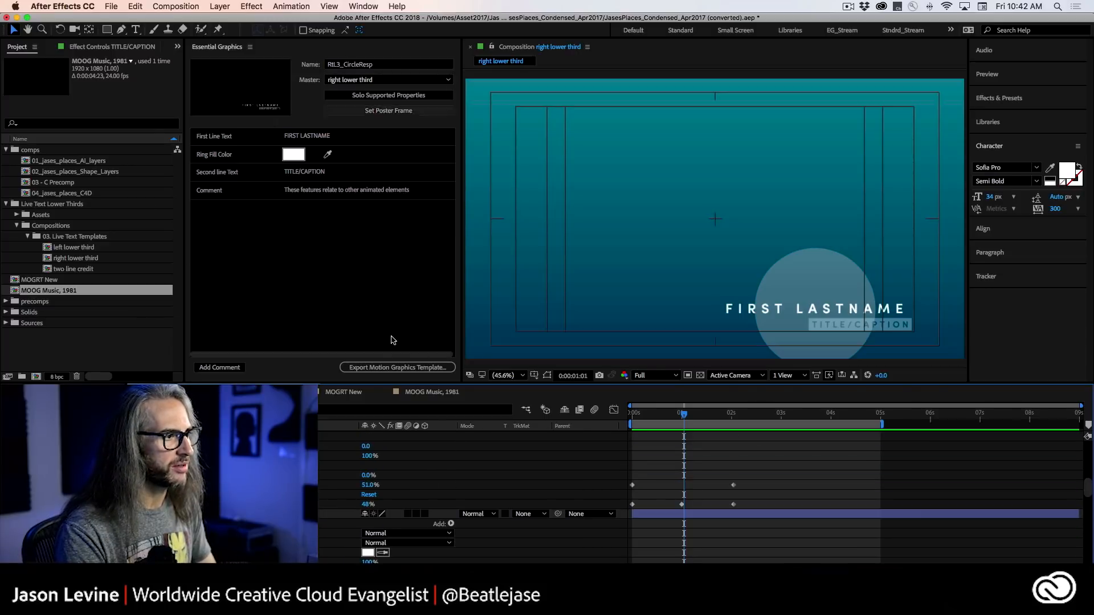
# Start the motion graphics template export, saving the project first, and choose Local Drive as the destination.
pyautogui.click(402, 368)
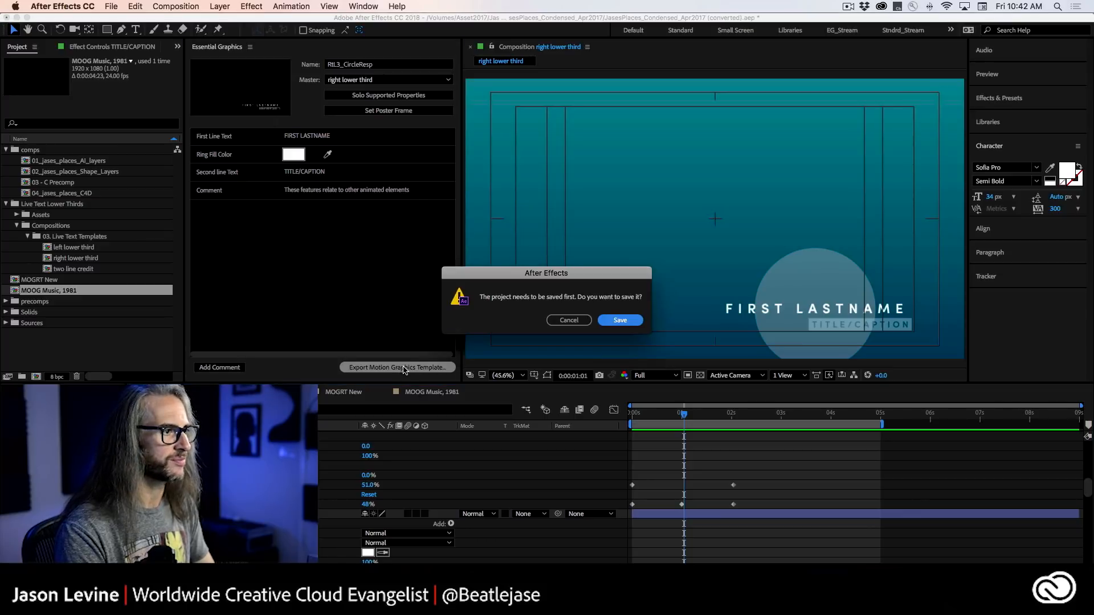
pyautogui.click(629, 321)
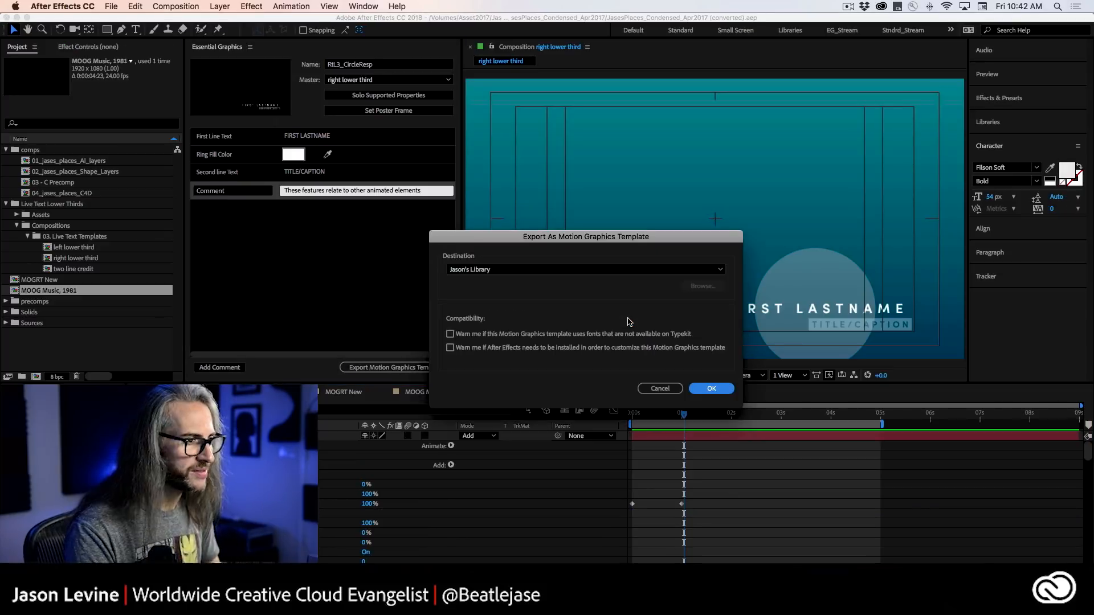
pyautogui.click(719, 271)
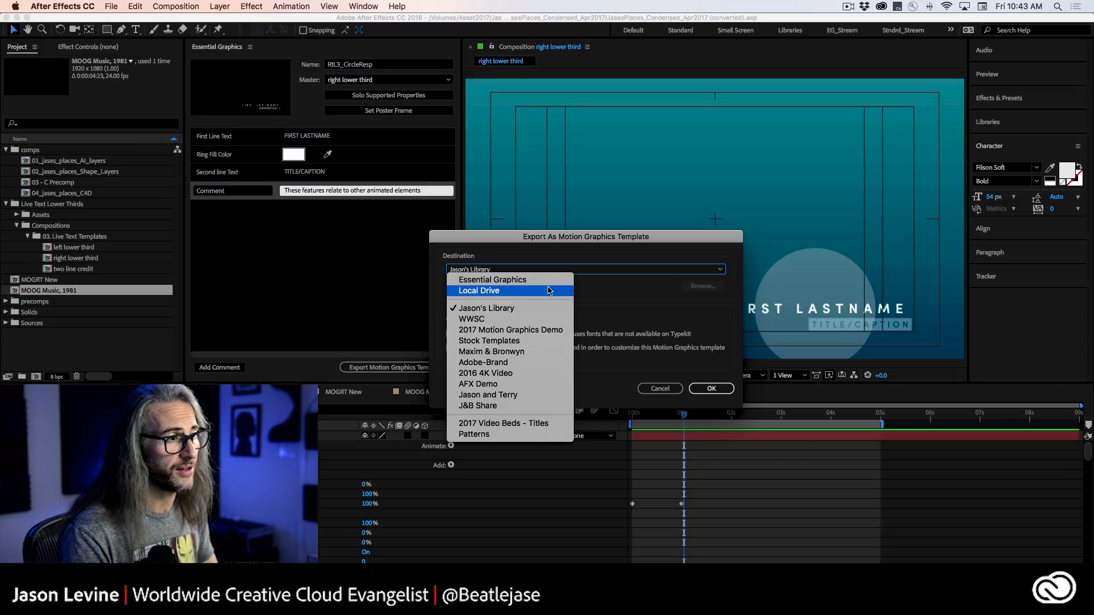
pyautogui.click(550, 290)
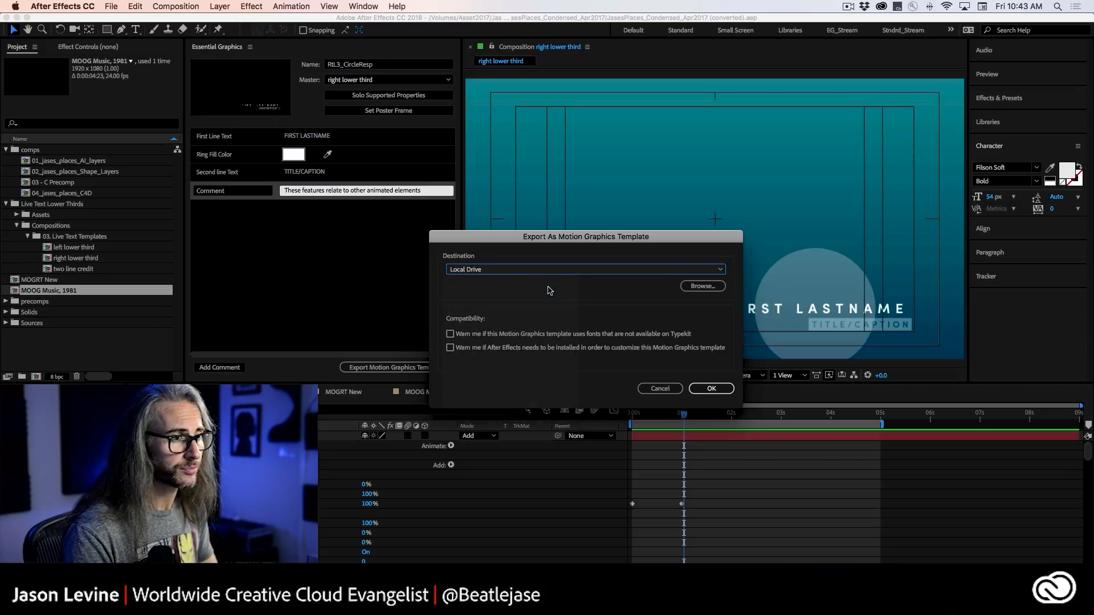
# Save the template to the Desktop as RtL3_CircleResp in the Motion Graphics Template format and run the export.
pyautogui.click(716, 287)
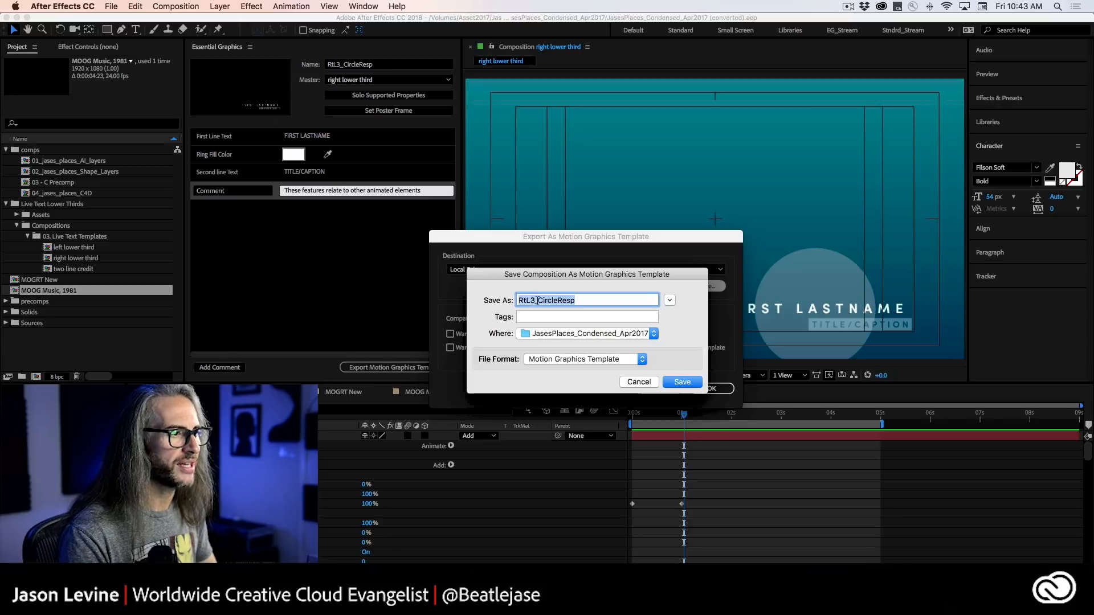
pyautogui.click(649, 333)
pyautogui.click(548, 462)
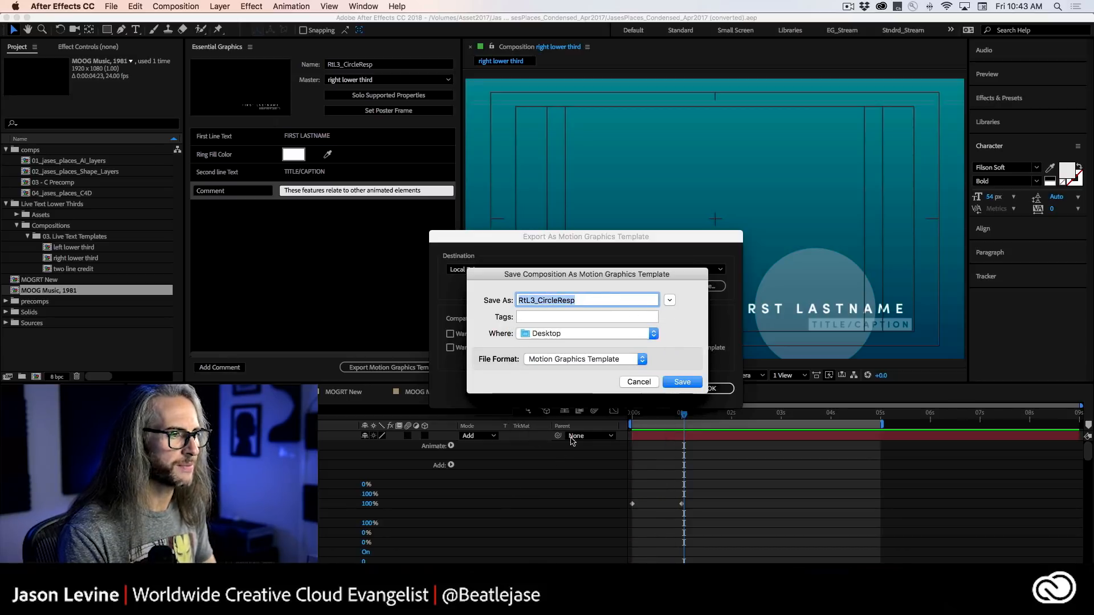
pyautogui.click(591, 360)
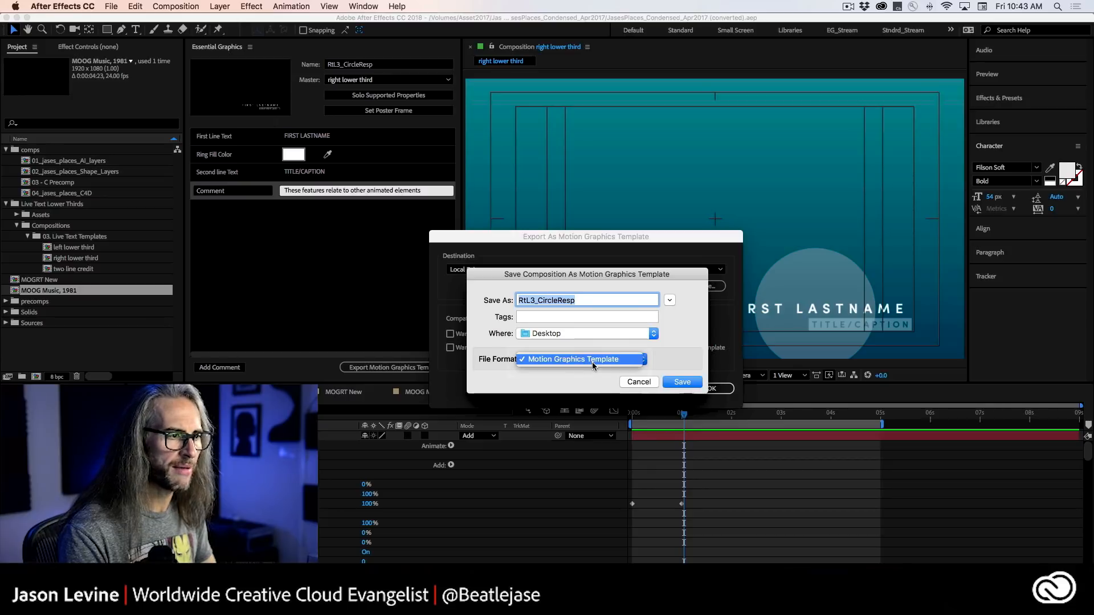
pyautogui.click(591, 365)
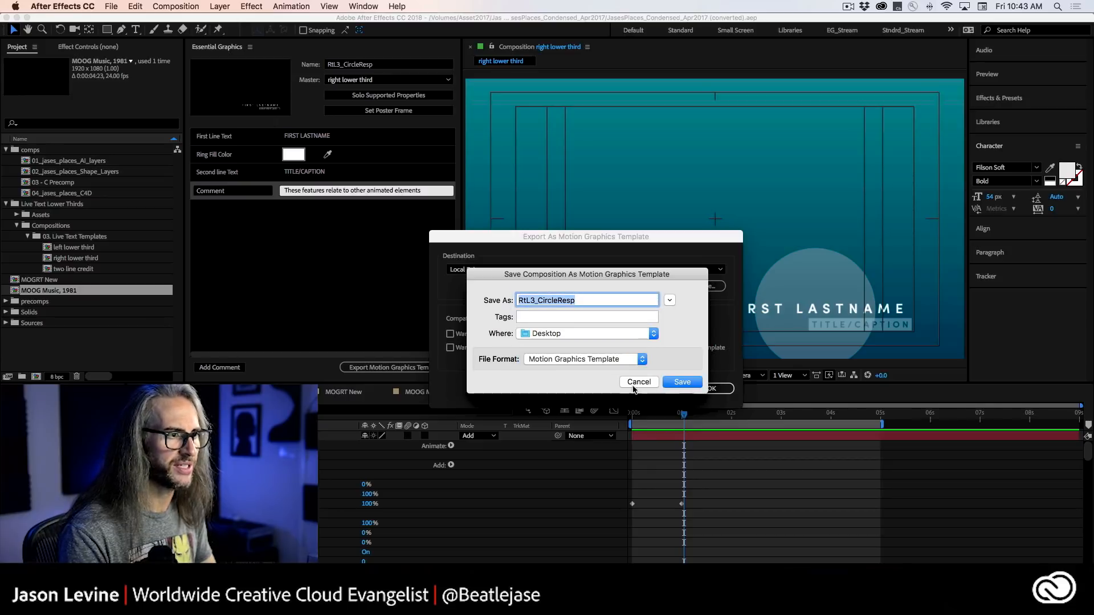
pyautogui.click(681, 383)
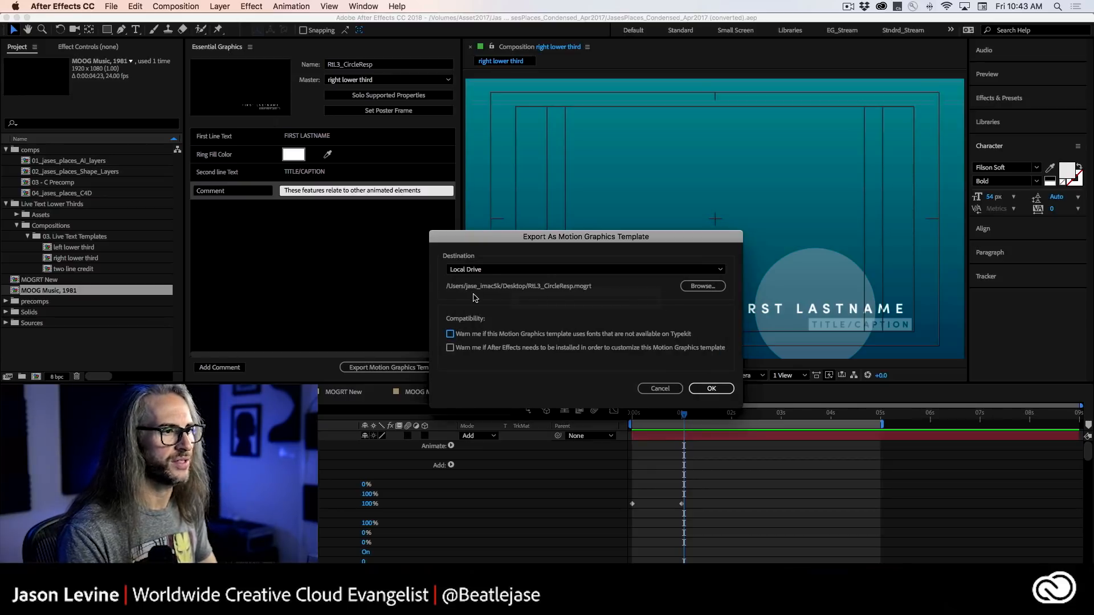
pyautogui.click(709, 389)
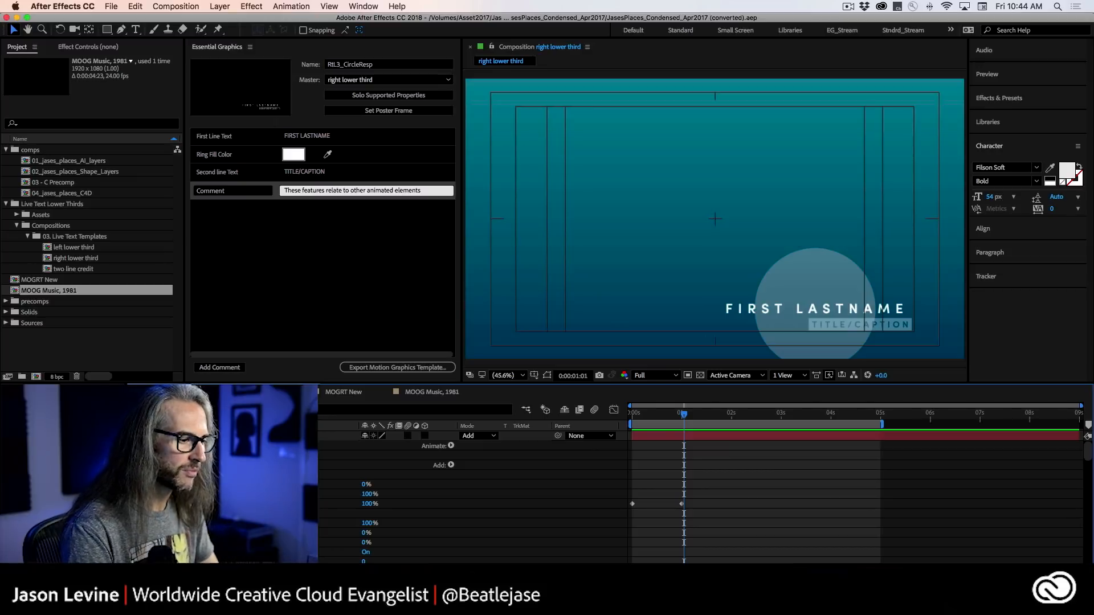
# Switch to Premiere Pro and hide the video track holding the MOOG Music, 1981 graphic.
pyautogui.press('super+Tab')
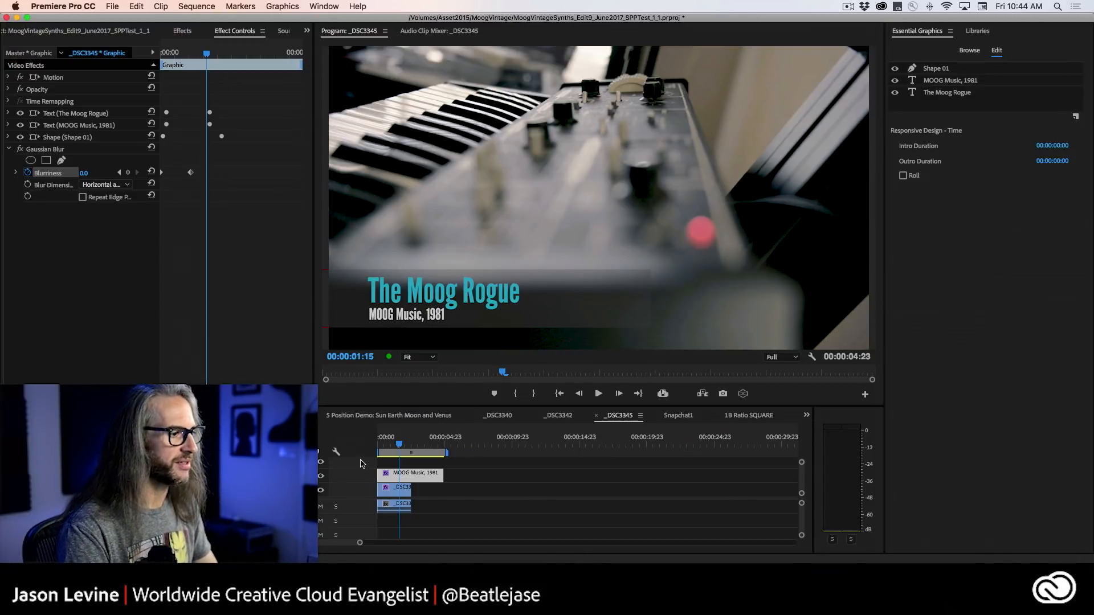
pyautogui.click(322, 476)
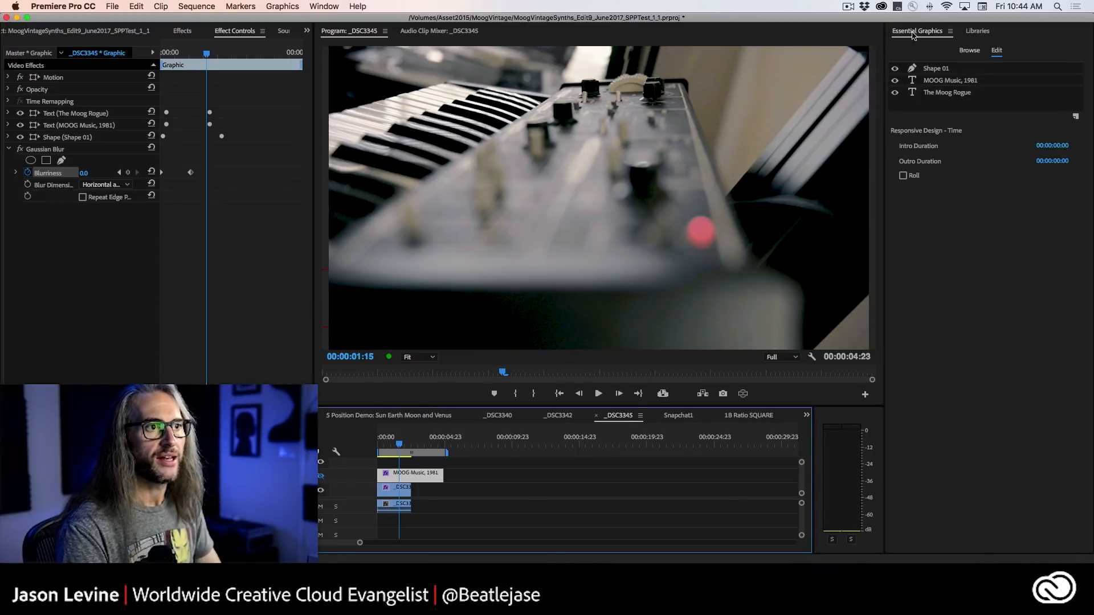
# Install the RtL3_CircleResp.mogrt file from the Desktop as a motion graphics template in the Lower Thirds folder.
pyautogui.click(914, 33)
pyautogui.click(967, 51)
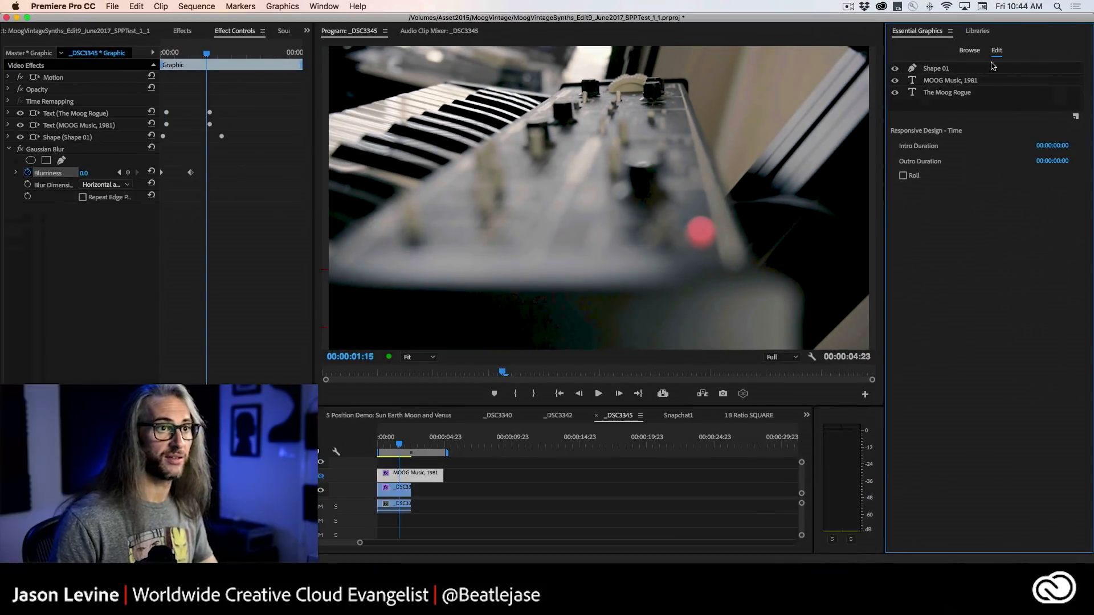
pyautogui.click(835, 32)
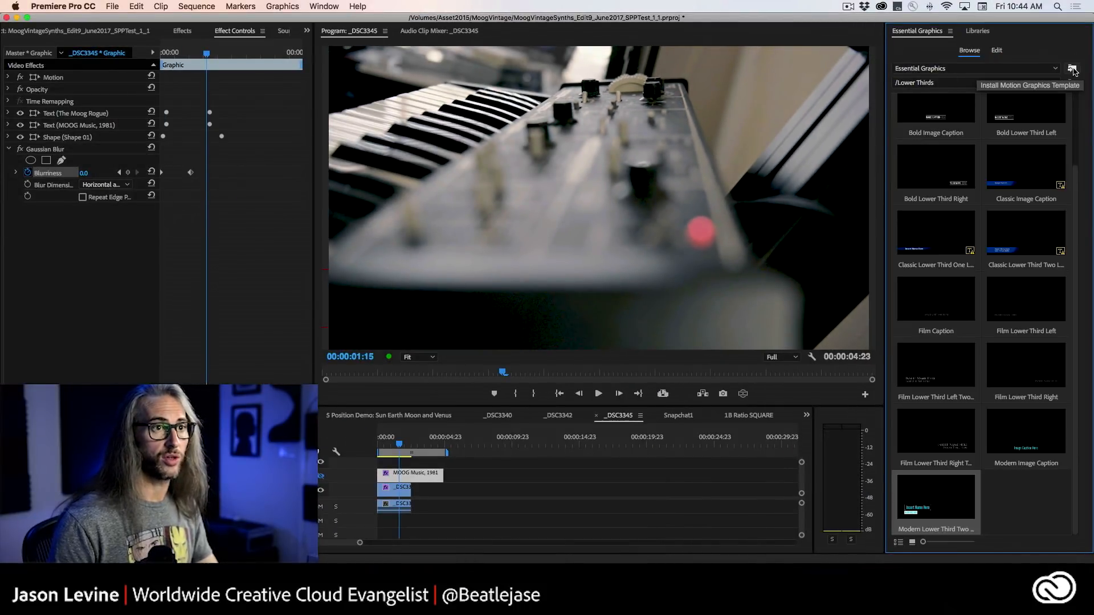
pyautogui.click(1072, 69)
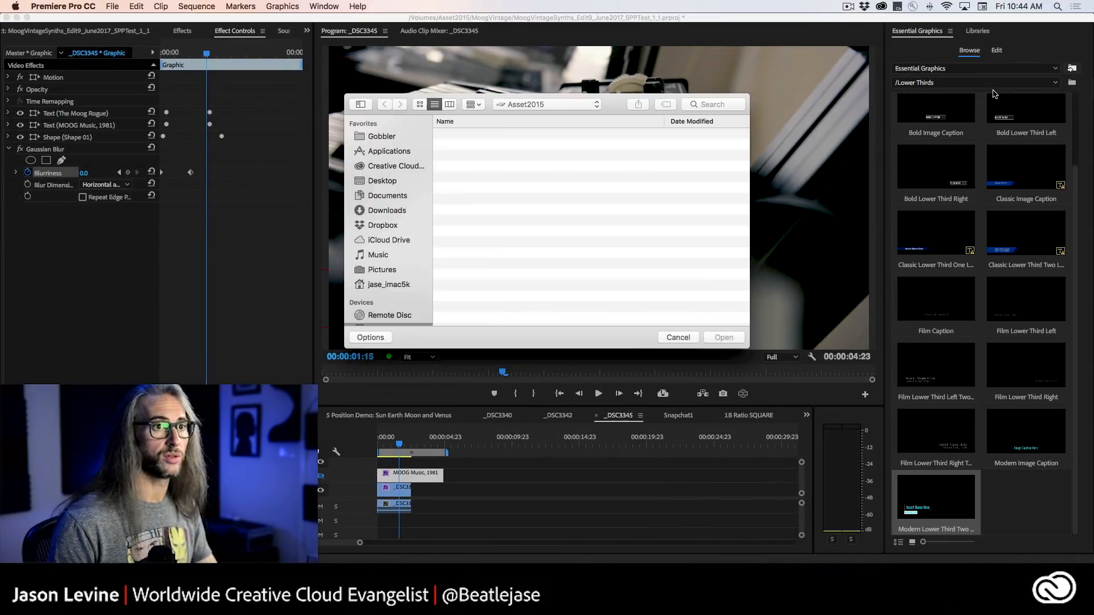
pyautogui.click(391, 182)
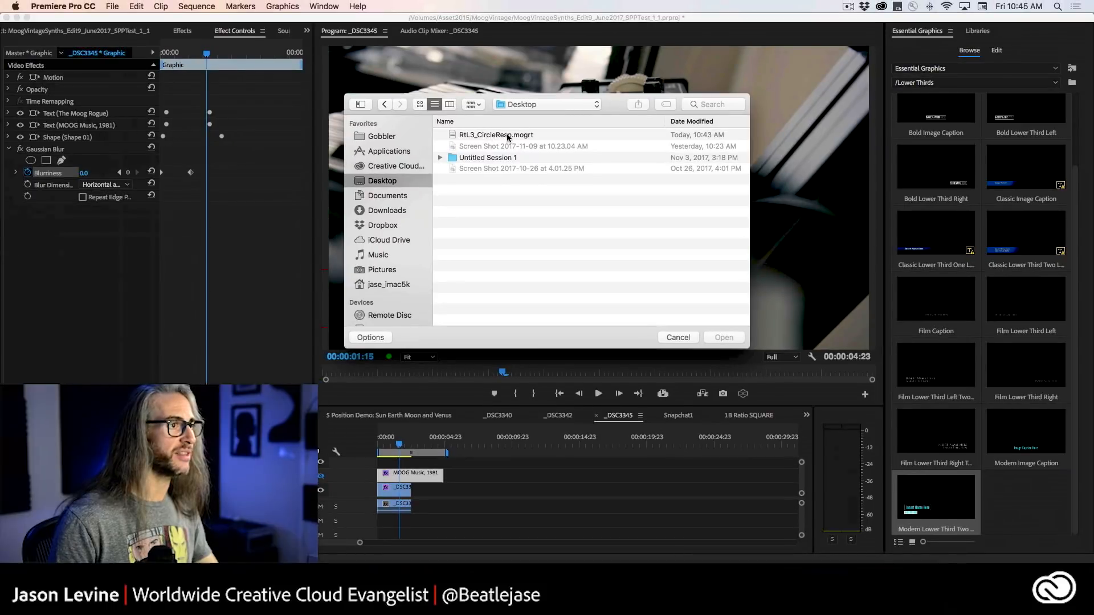
pyautogui.click(508, 137)
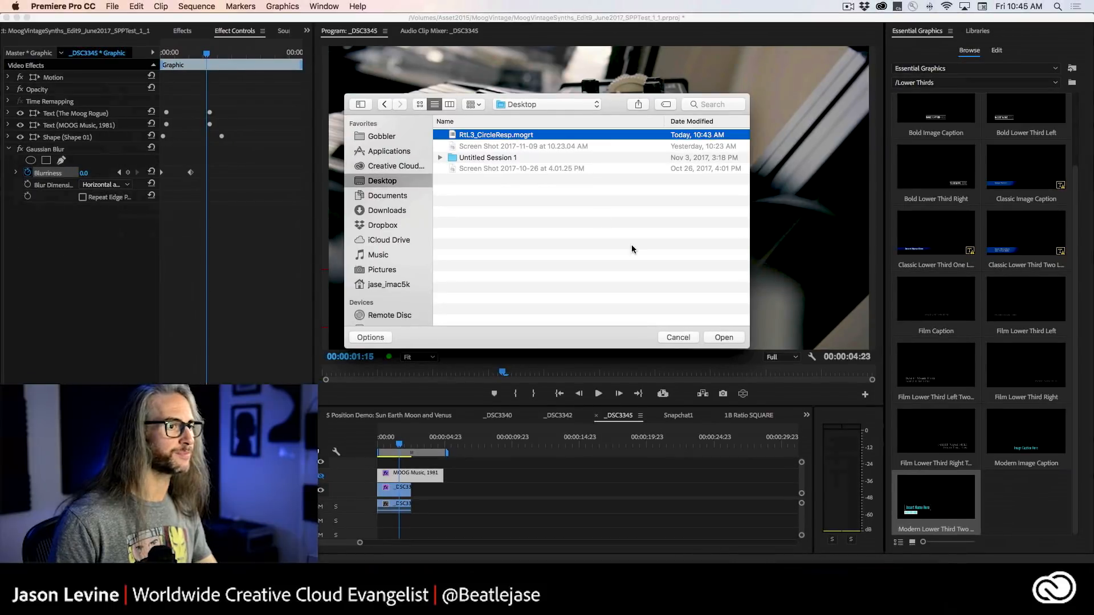
pyautogui.click(723, 337)
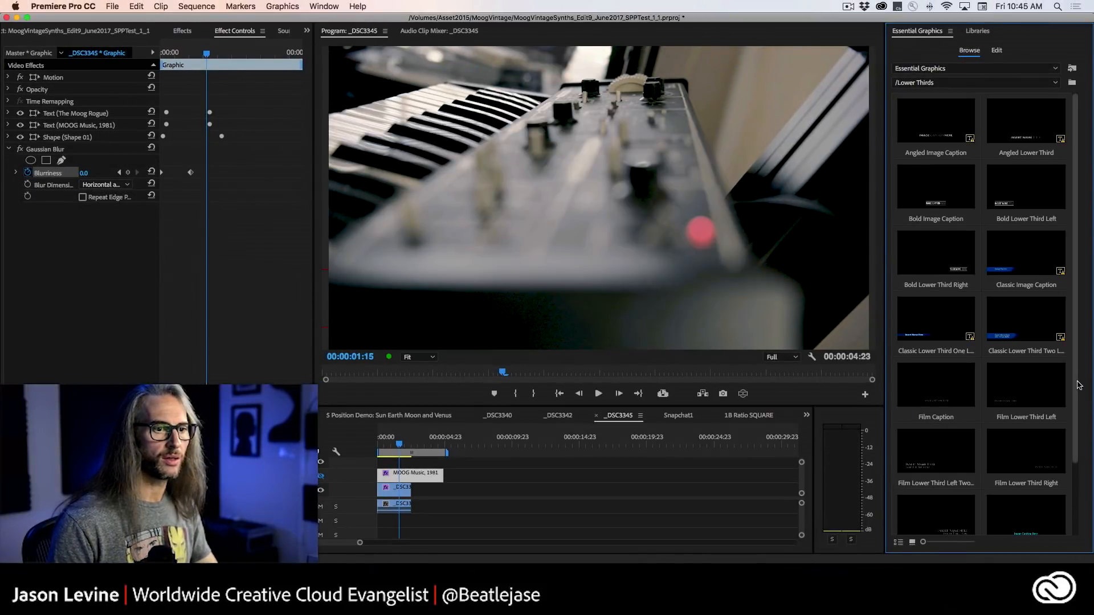
# Check the Lower Thirds templates for RtL3_CircleResp, look through the root template folder, and return to Lower Thirds.
pyautogui.scroll(-3, 1076, 380)
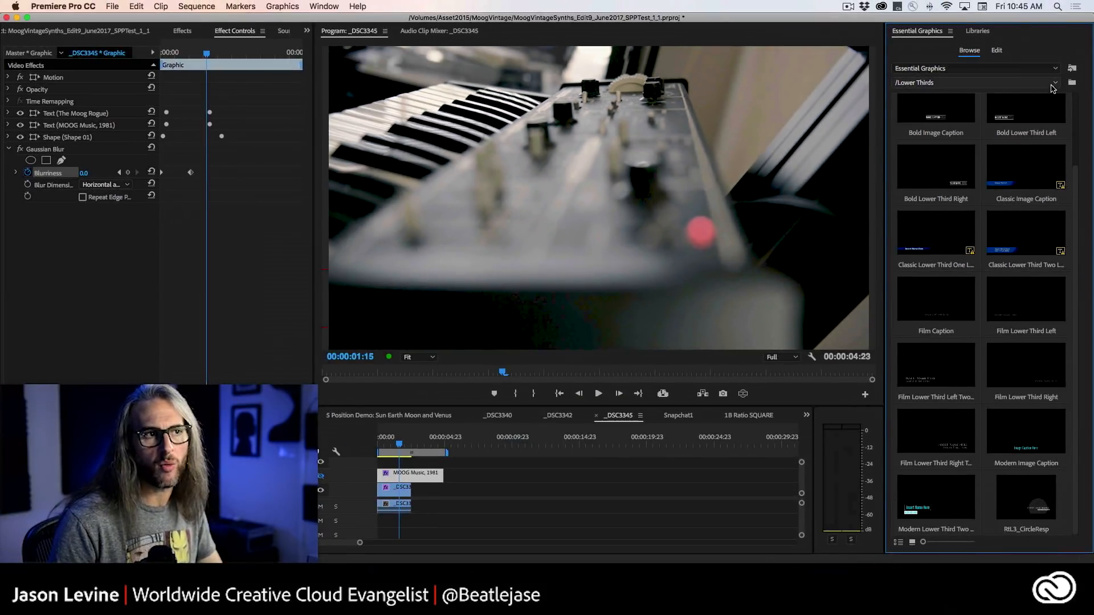
pyautogui.click(1051, 83)
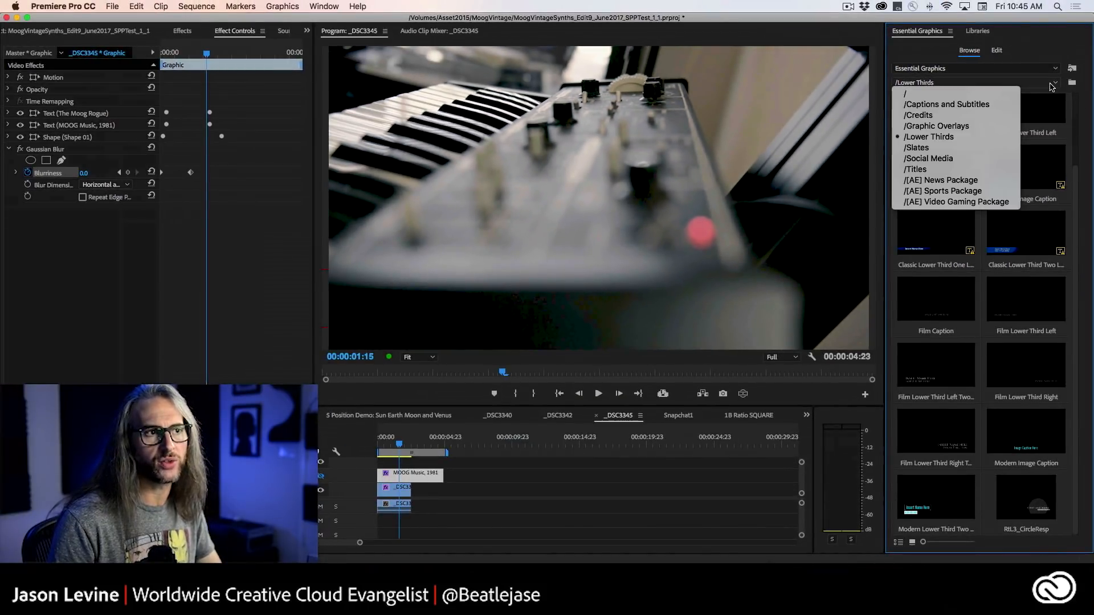
pyautogui.click(1009, 97)
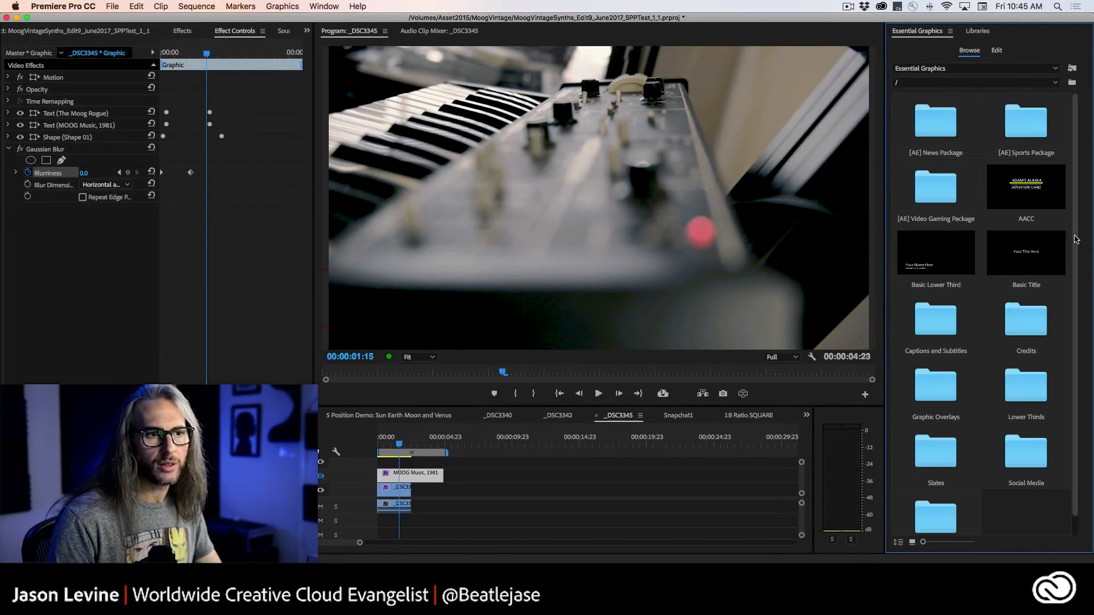
pyautogui.scroll(-1, 1077, 271)
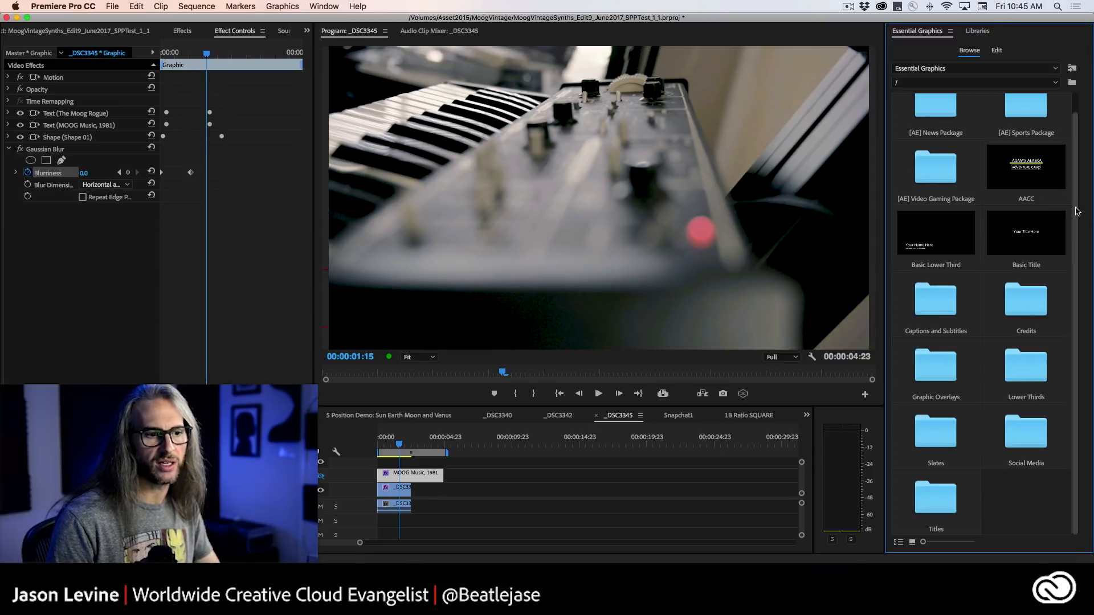
pyautogui.scroll(1, 1077, 210)
pyautogui.click(957, 83)
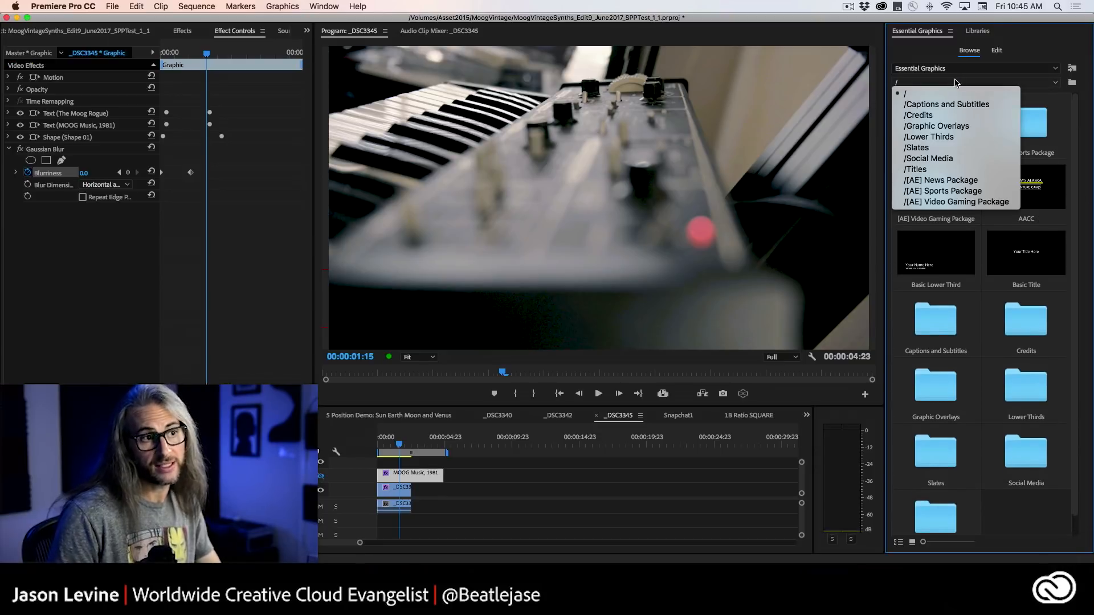
pyautogui.click(940, 137)
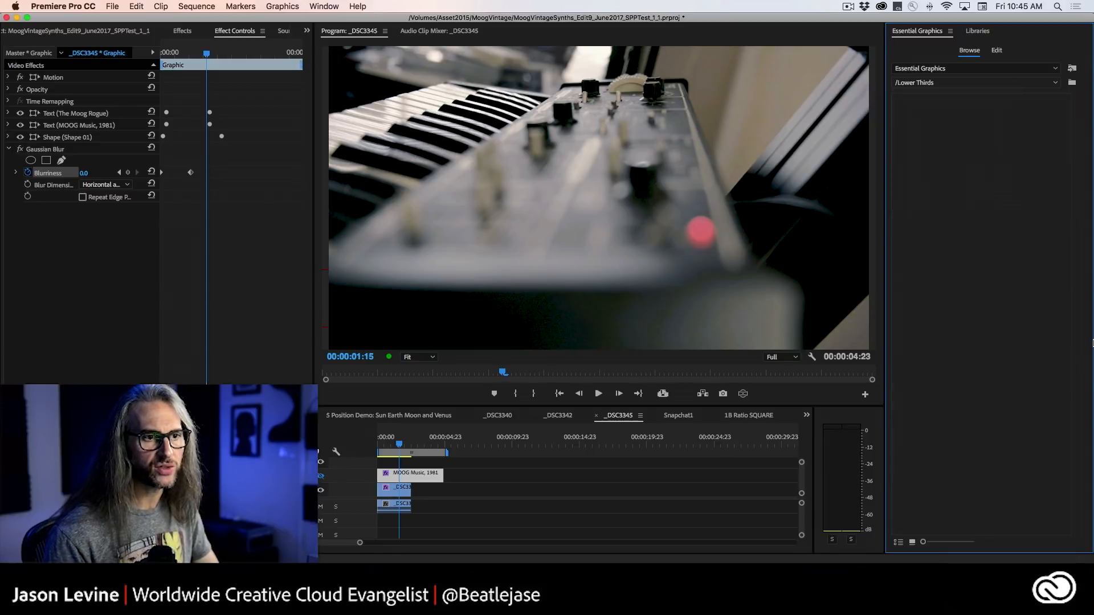
# Place the RtL3_CircleResp template at the start of the _DSC3345 sequence above the MOOG Music, 1981 graphic, and preview its animation.
pyautogui.scroll(-3, 1077, 323)
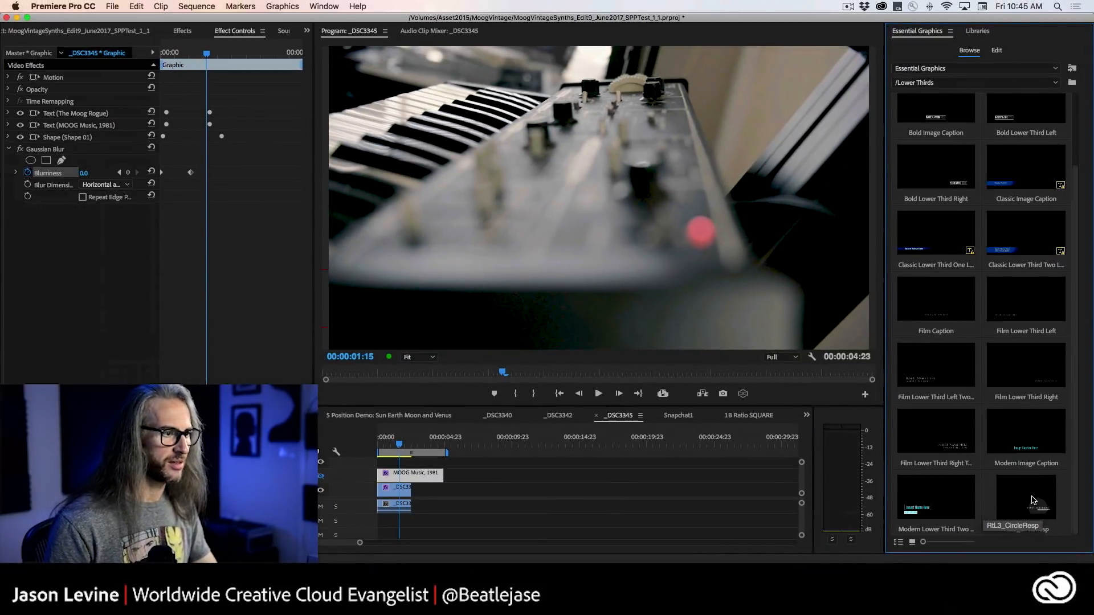
pyautogui.moveTo(1028, 498); pyautogui.dragTo(370, 446)
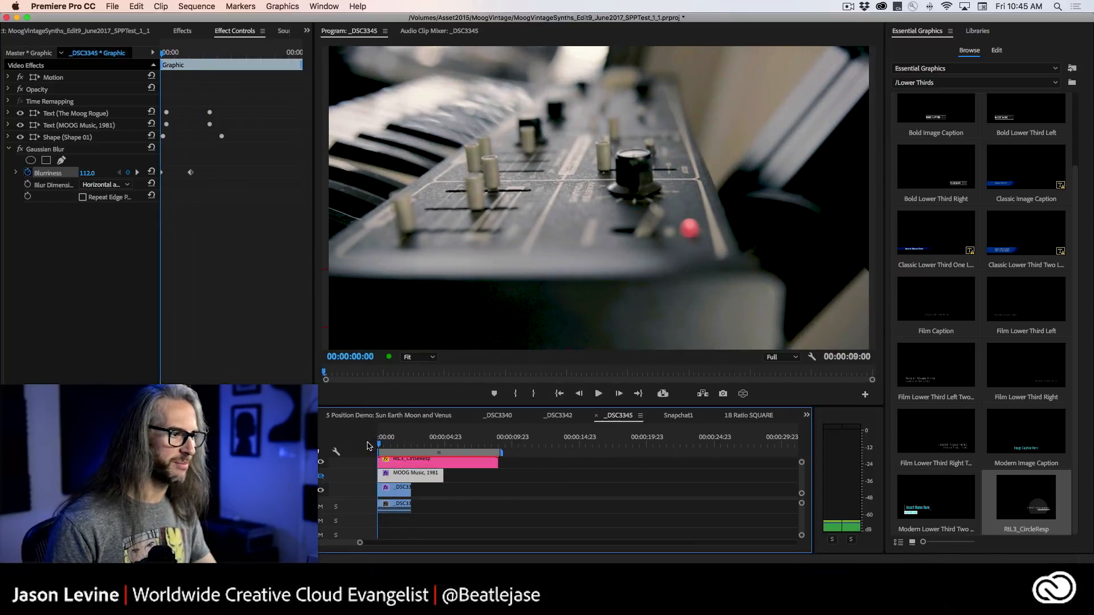
pyautogui.press('space')
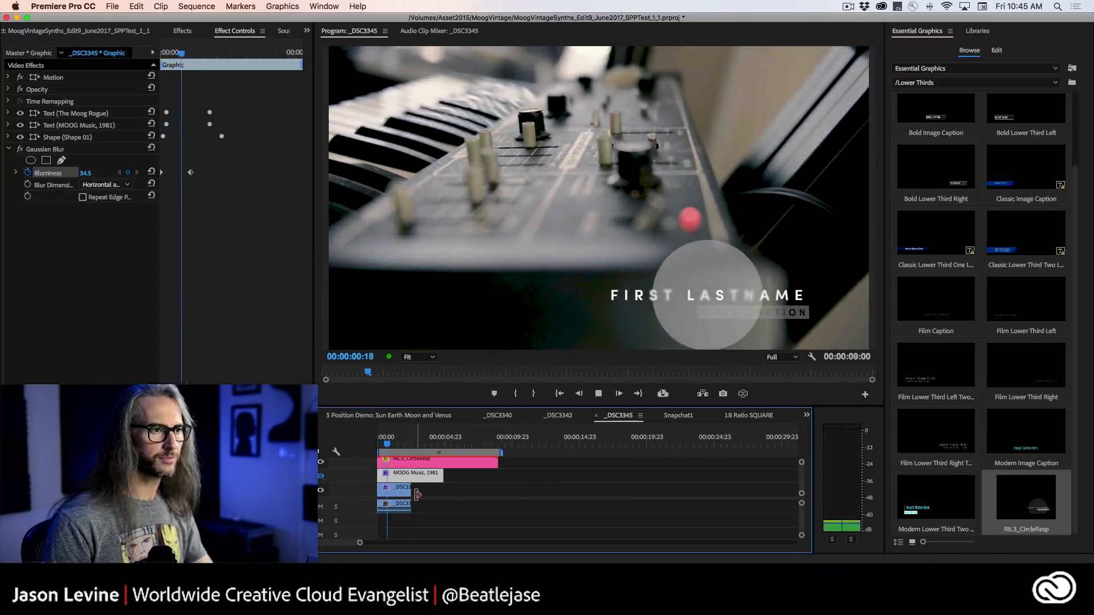
pyautogui.press('space')
# Set the RtL3_CircleResp clip's first line text to "moog rogue" and its second line text to "moog music/1981".
pyautogui.click(409, 463)
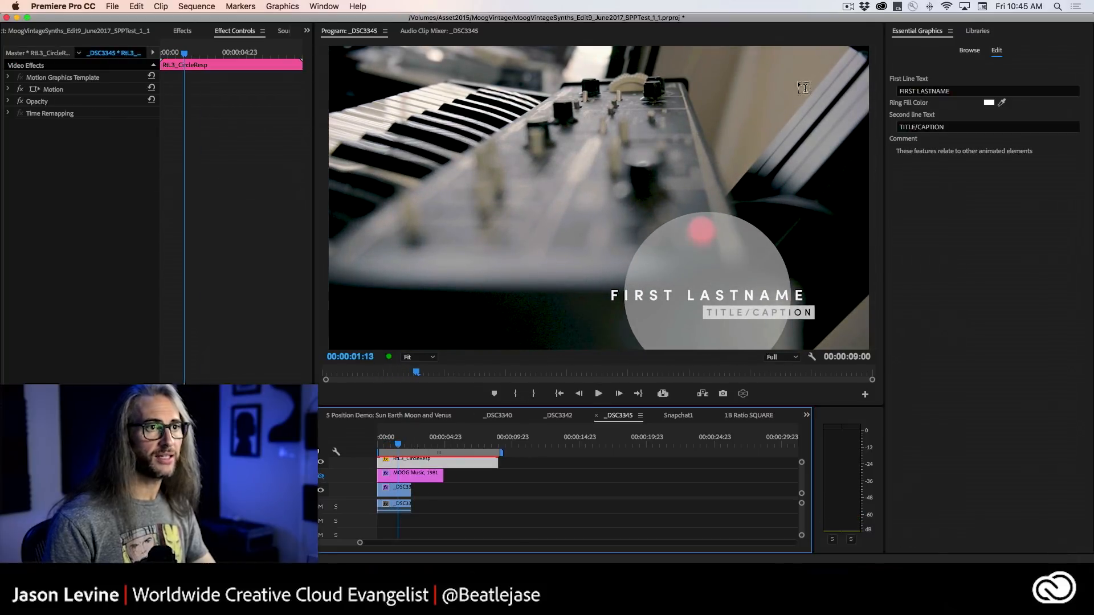
pyautogui.click(964, 90)
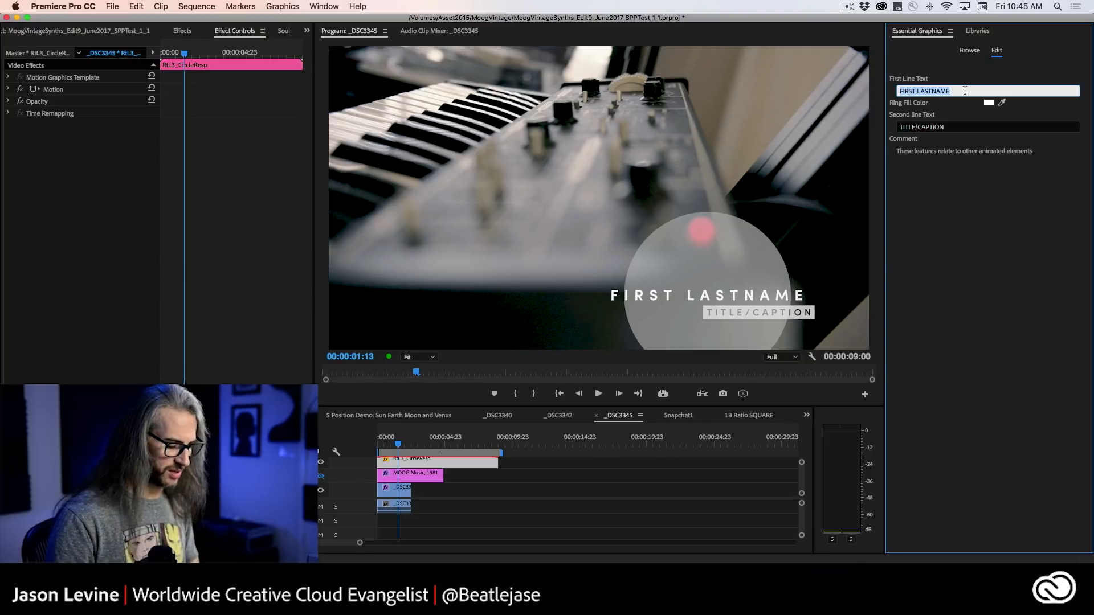
pyautogui.write('moog ')
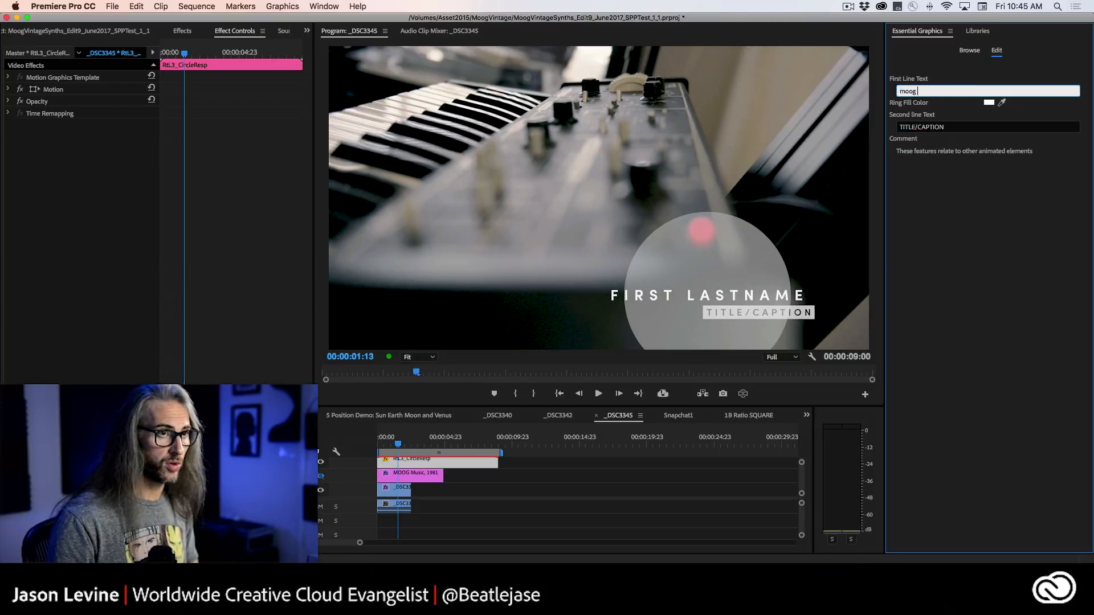
pyautogui.write('rogue')
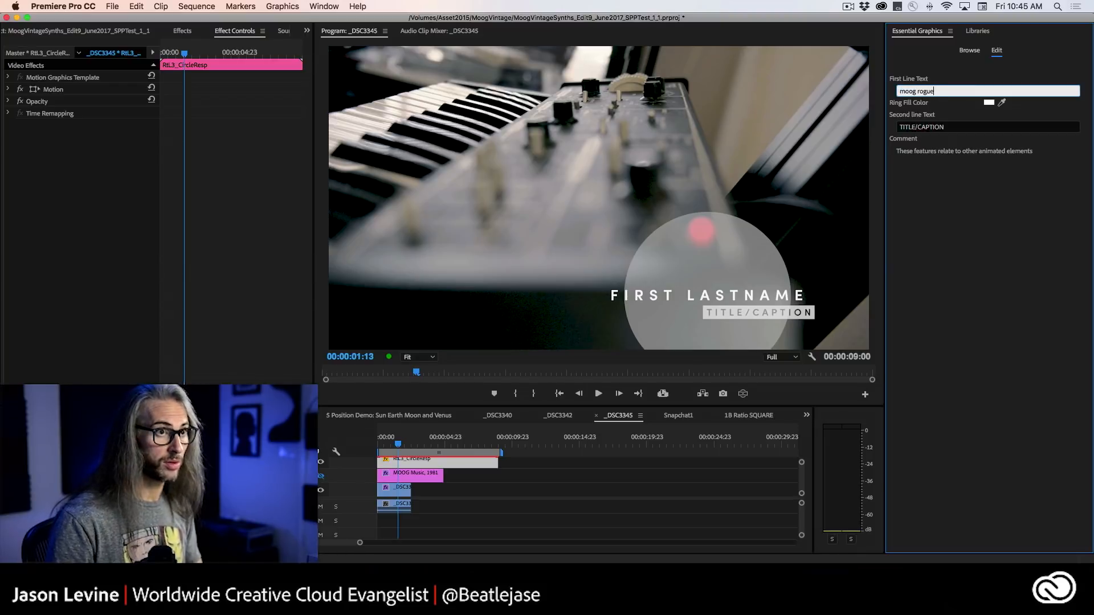
pyautogui.click(953, 126)
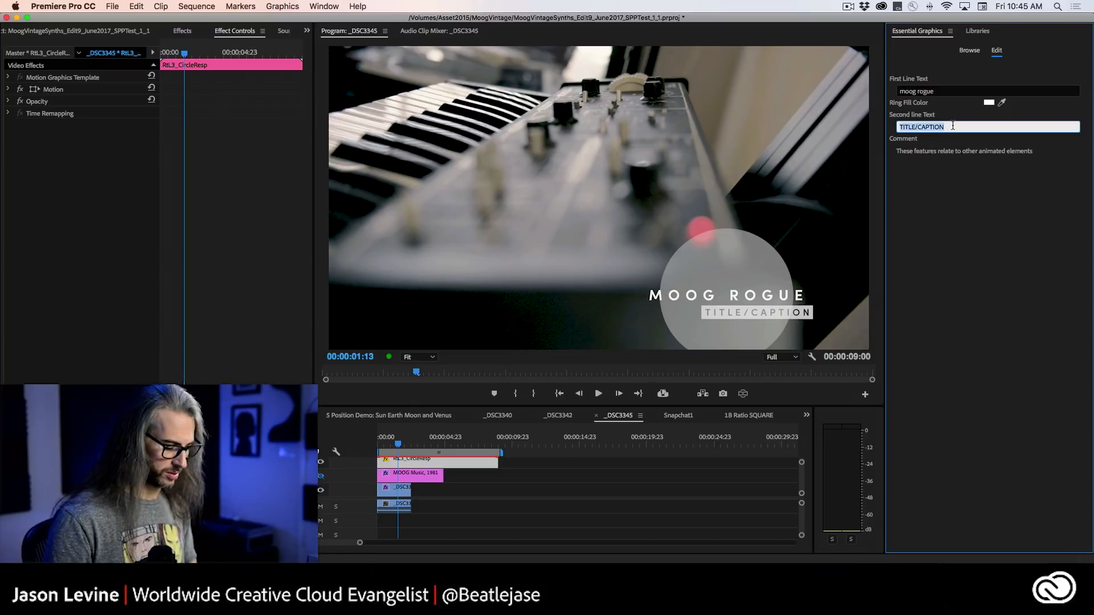
pyautogui.write('moog music/1981')
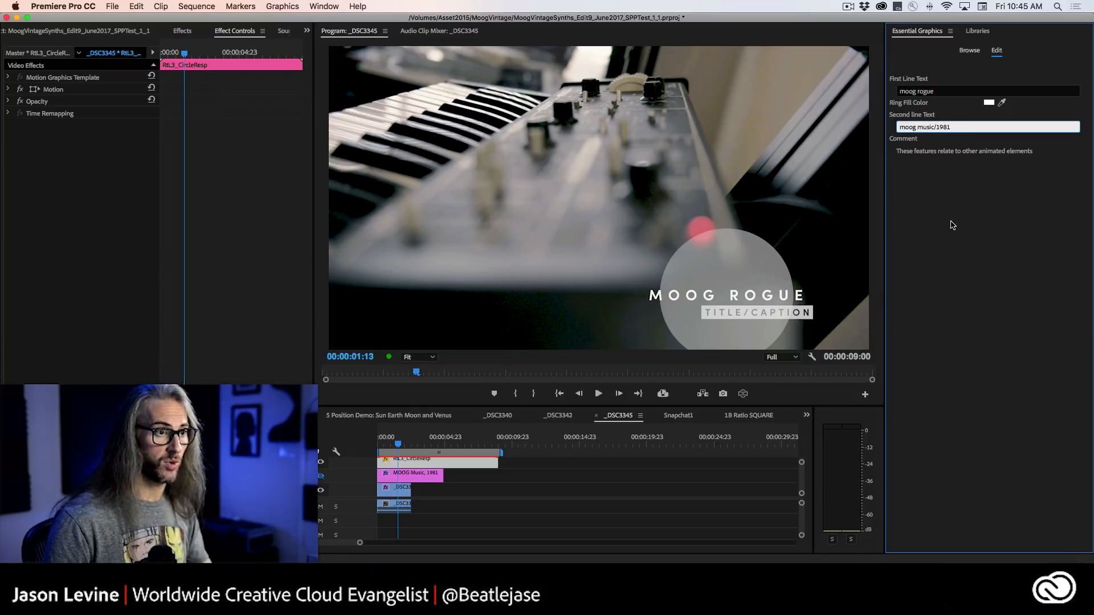
# Play the edited lower third from the sequence start, then park the playhead at 00:00:01:17.
pyautogui.moveTo(399, 447); pyautogui.dragTo(329, 447)
pyautogui.press('space')
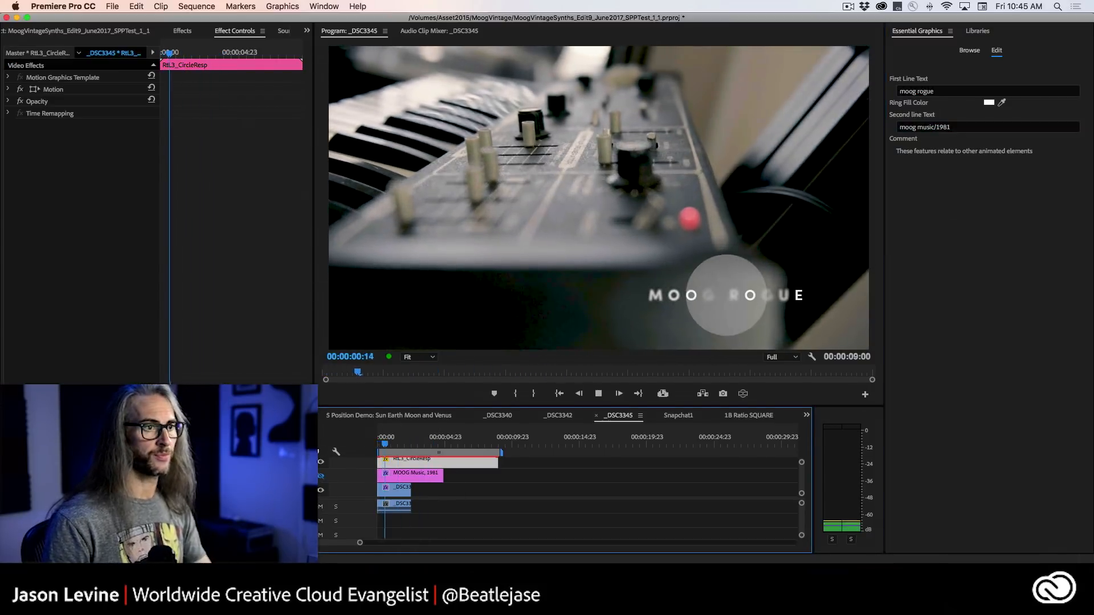
pyautogui.press('space')
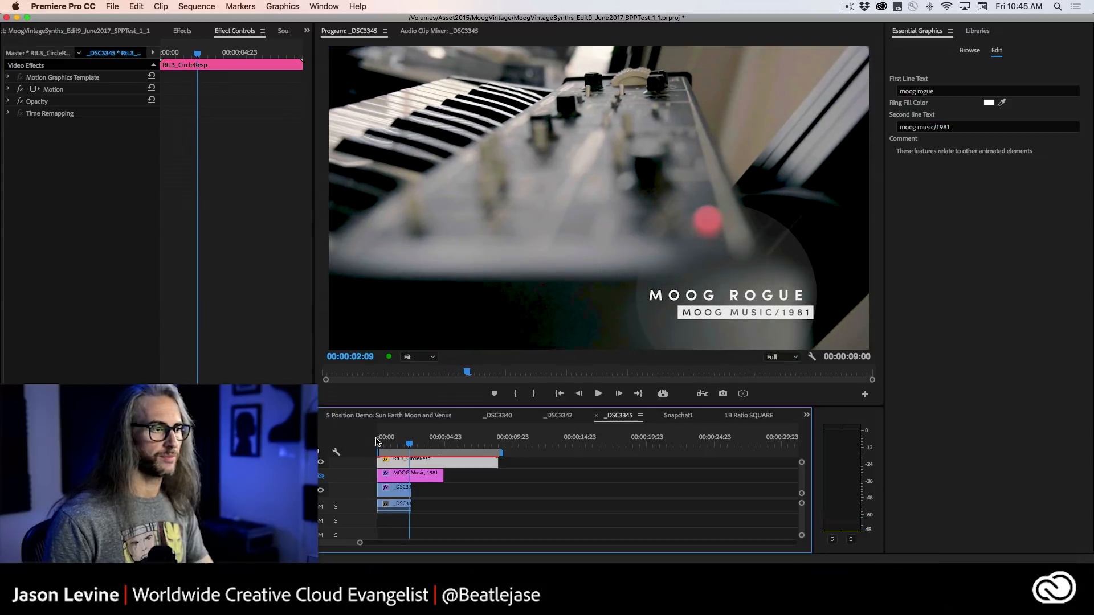
pyautogui.moveTo(410, 444)
pyautogui.mouseDown()
pyautogui.moveTo(372, 449)
pyautogui.moveTo(400, 451)
pyautogui.mouseUp()
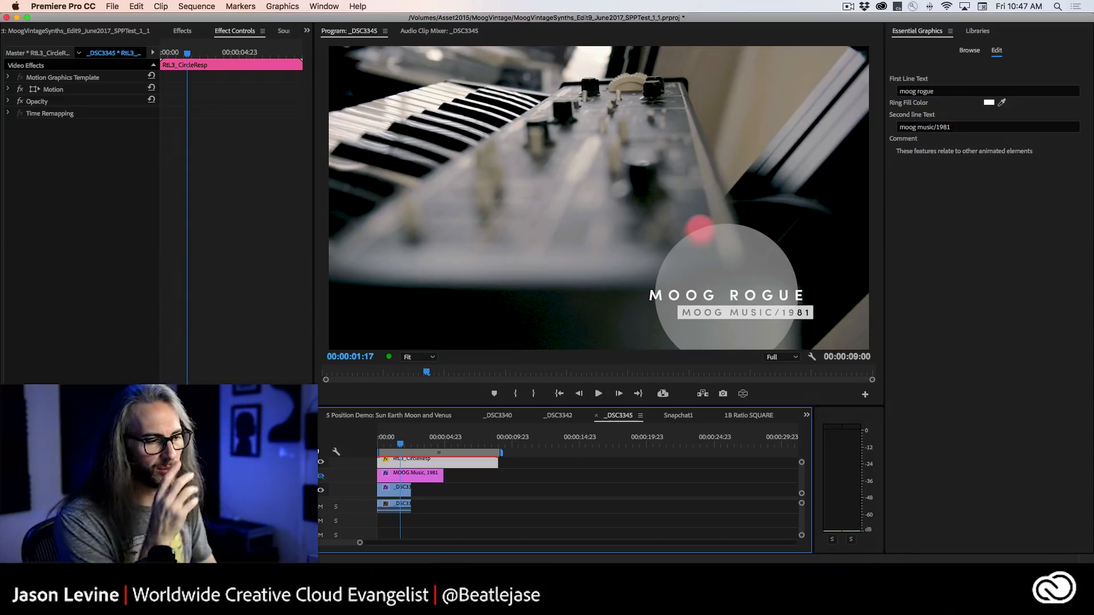
# Switch to After Effects, open the 04_jases_places_C4D composition, look over its layers, and set the current time to 0:00:04:27.
pyautogui.press('super+Tab')
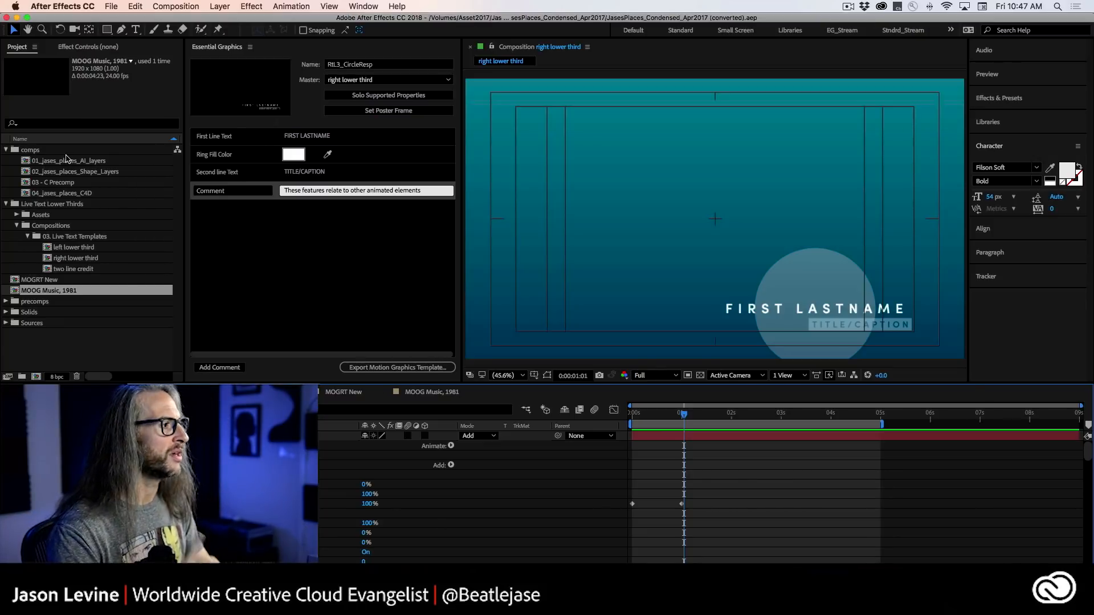
pyautogui.doubleClick(25, 194)
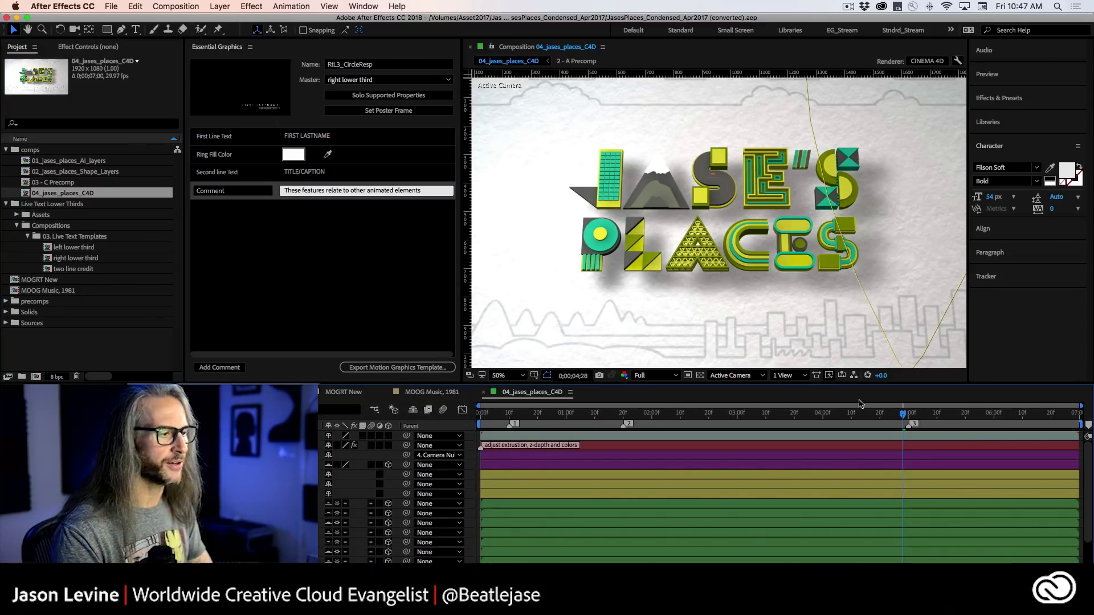
pyautogui.scroll(-2, 731, 536)
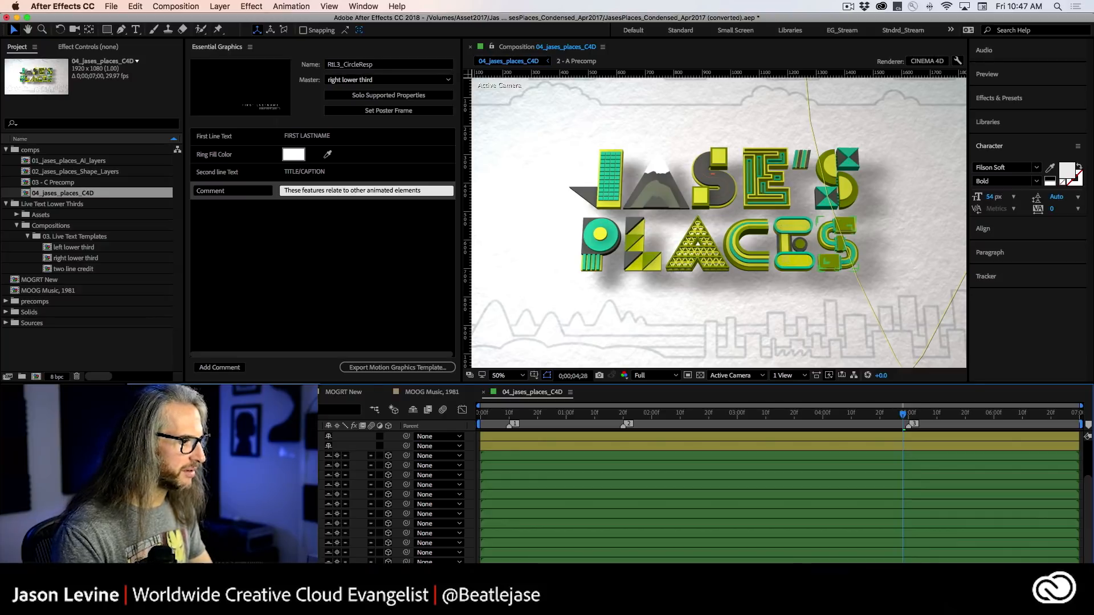
pyautogui.scroll(2, 706, 496)
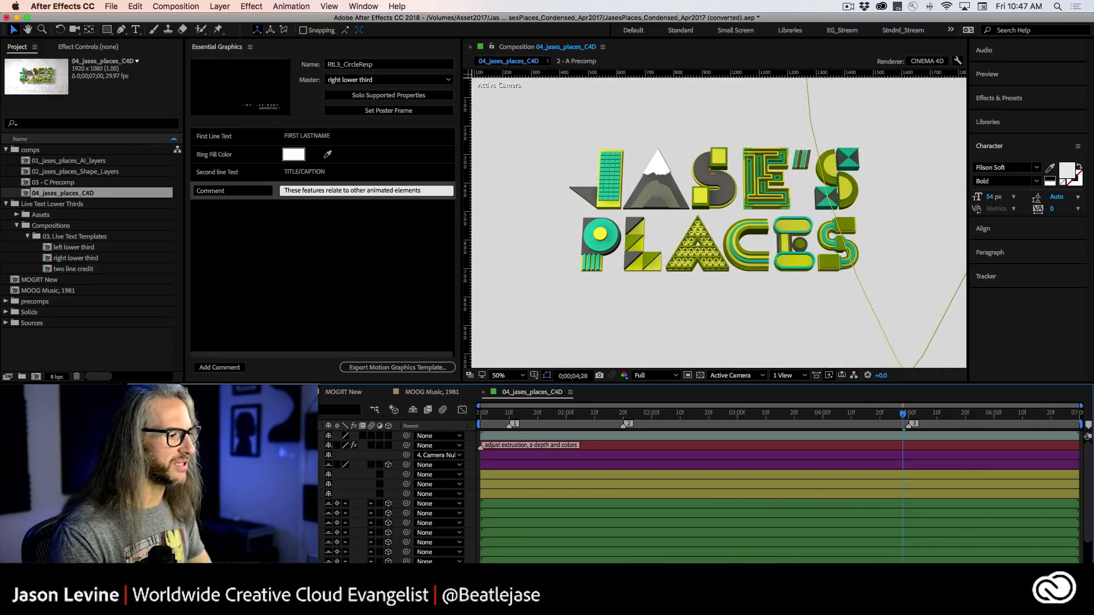
pyautogui.scroll(-2, 706, 496)
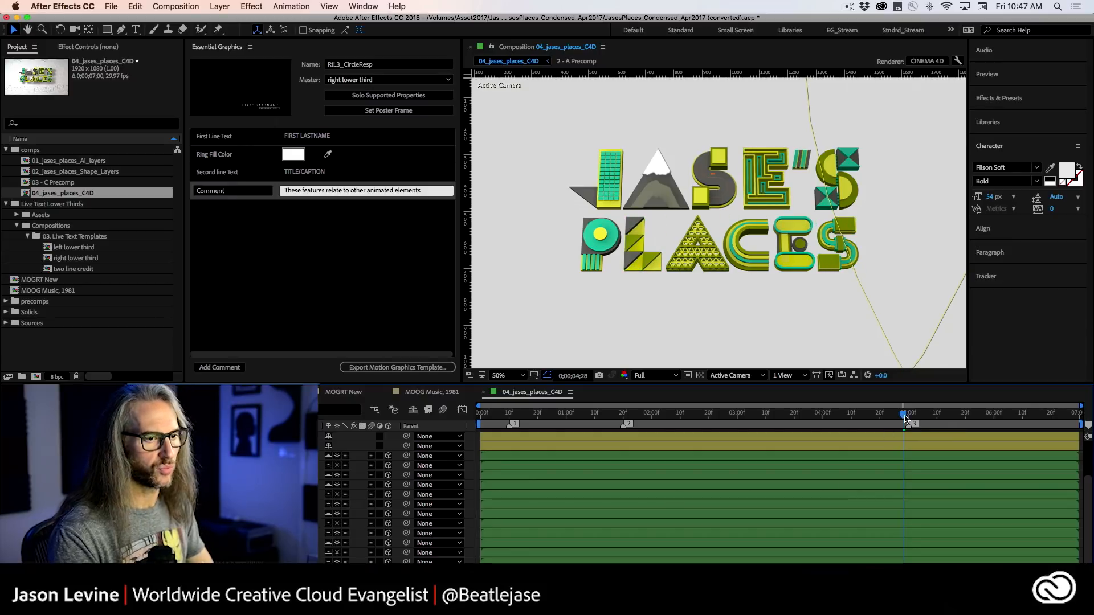
pyautogui.moveTo(903, 415)
pyautogui.mouseDown()
pyautogui.moveTo(655, 414)
pyautogui.moveTo(896, 404)
pyautogui.mouseUp()
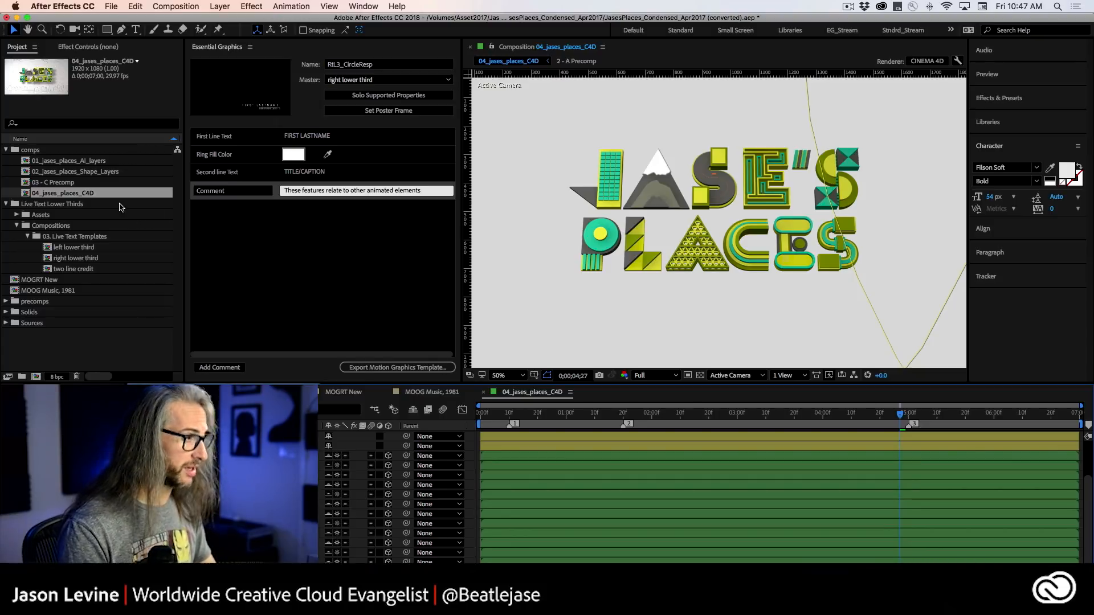
# In the composition's 3D renderer settings, switch to Classic 3D to compare the extruded title, then set the renderer back to CINEMA 4D.
pyautogui.press('super+k')
pyautogui.click(523, 231)
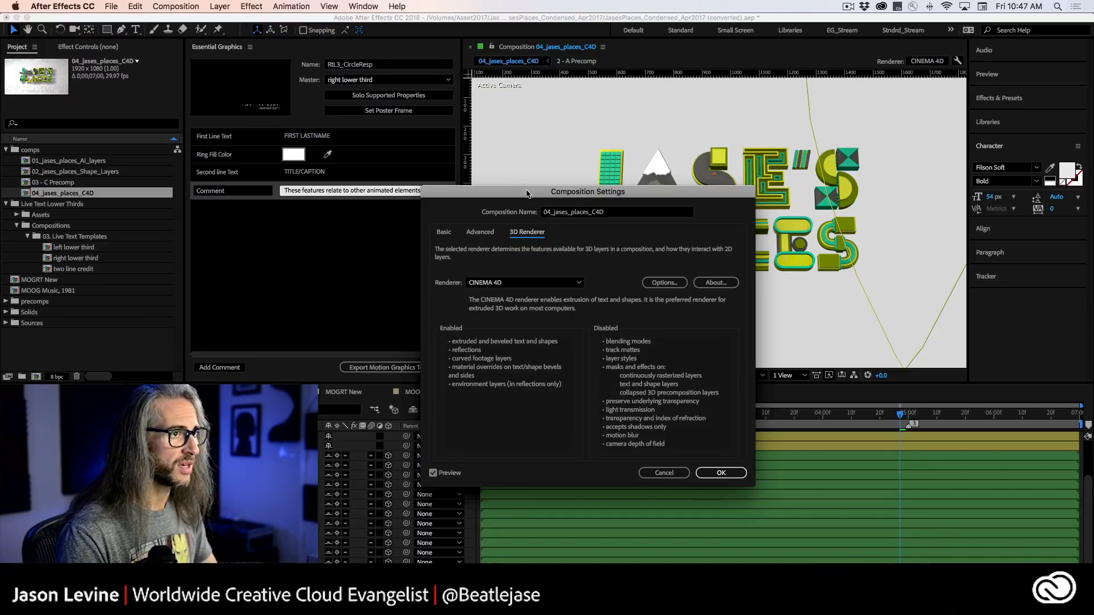
pyautogui.moveTo(527, 194); pyautogui.dragTo(349, 70)
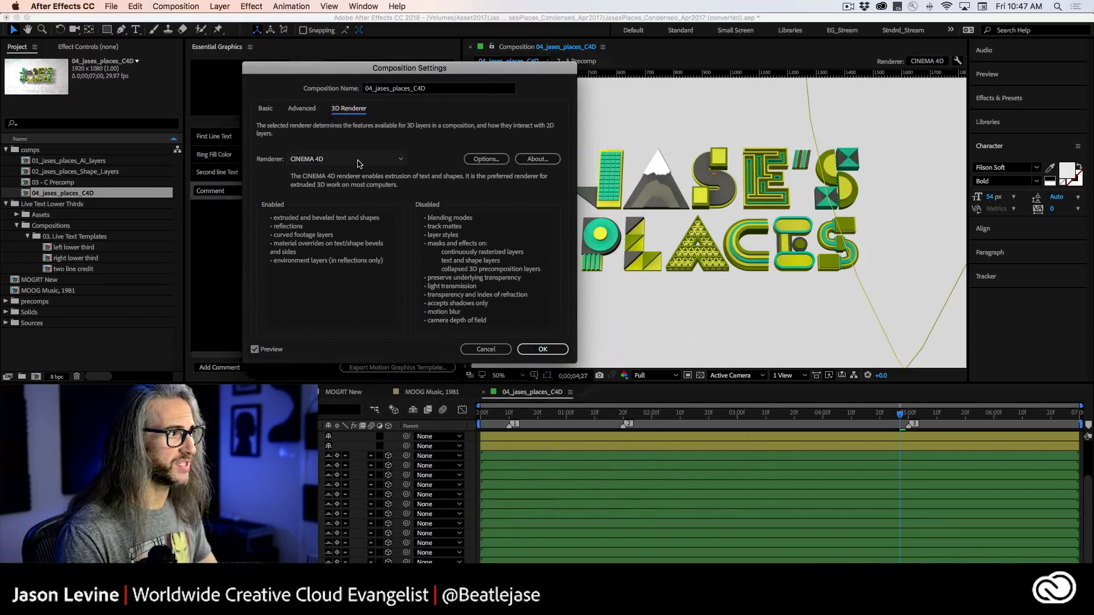
pyautogui.click(359, 163)
pyautogui.click(328, 170)
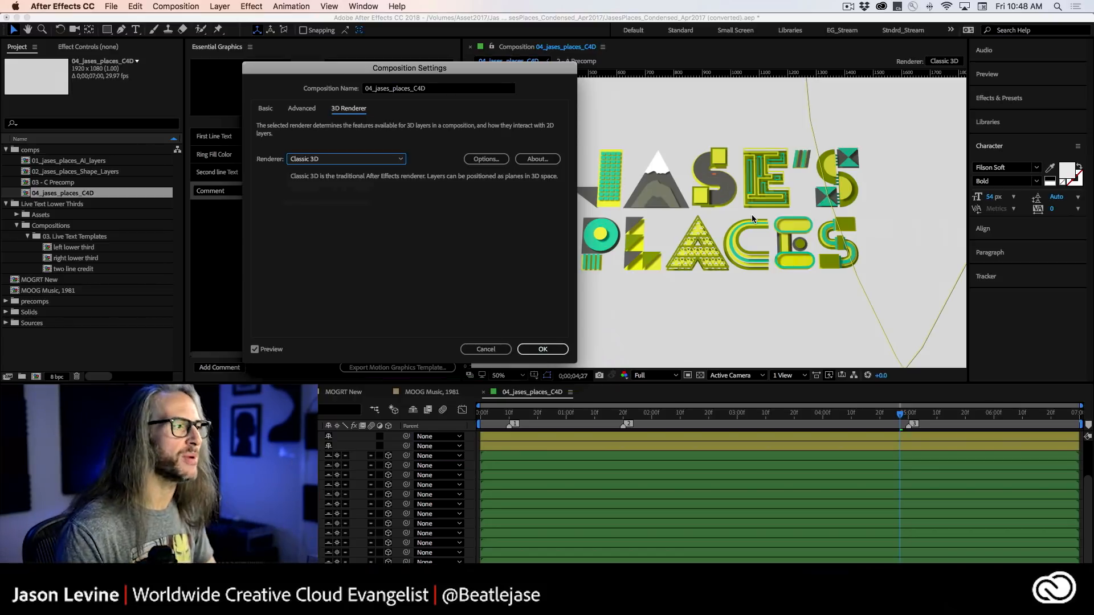
pyautogui.click(357, 160)
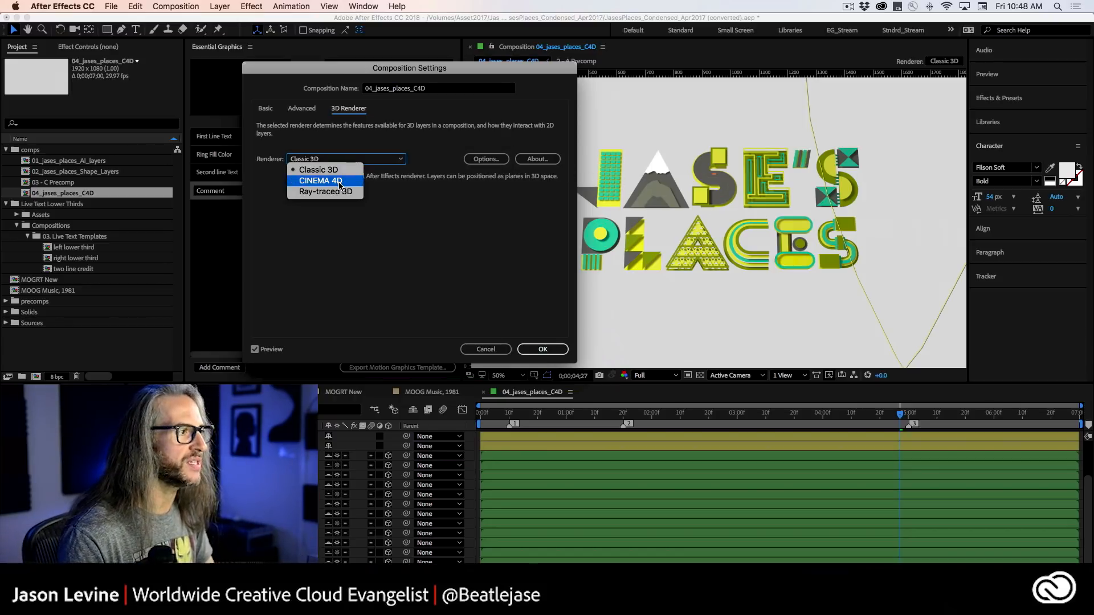
pyautogui.click(340, 181)
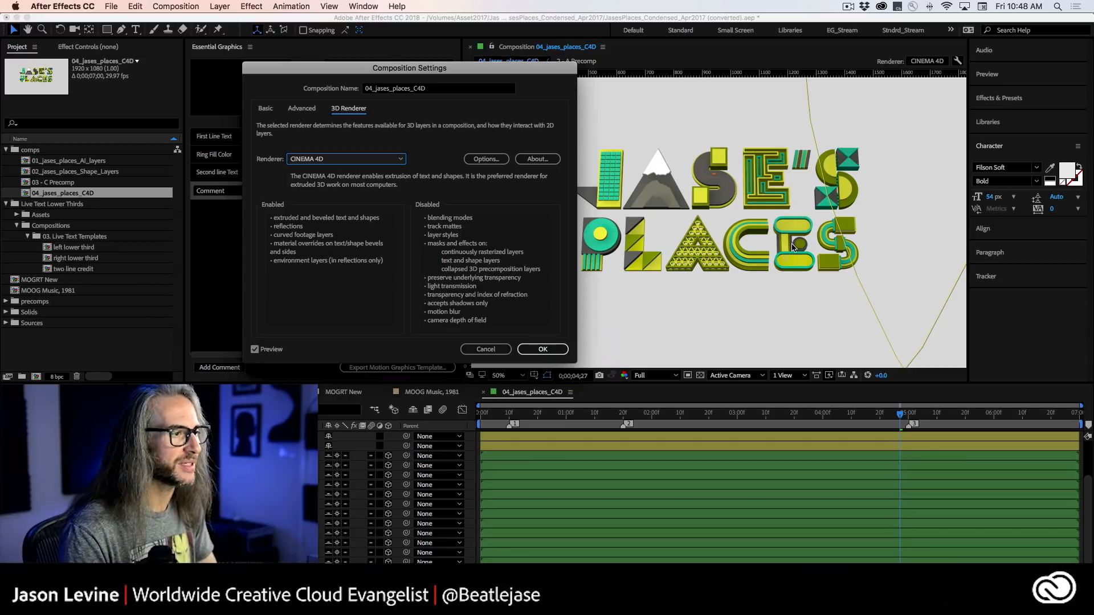
# Confirm the composition settings, then make 04_jases_places_C4D the Essential Graphics master and set its poster frame from the current time.
pyautogui.click(542, 349)
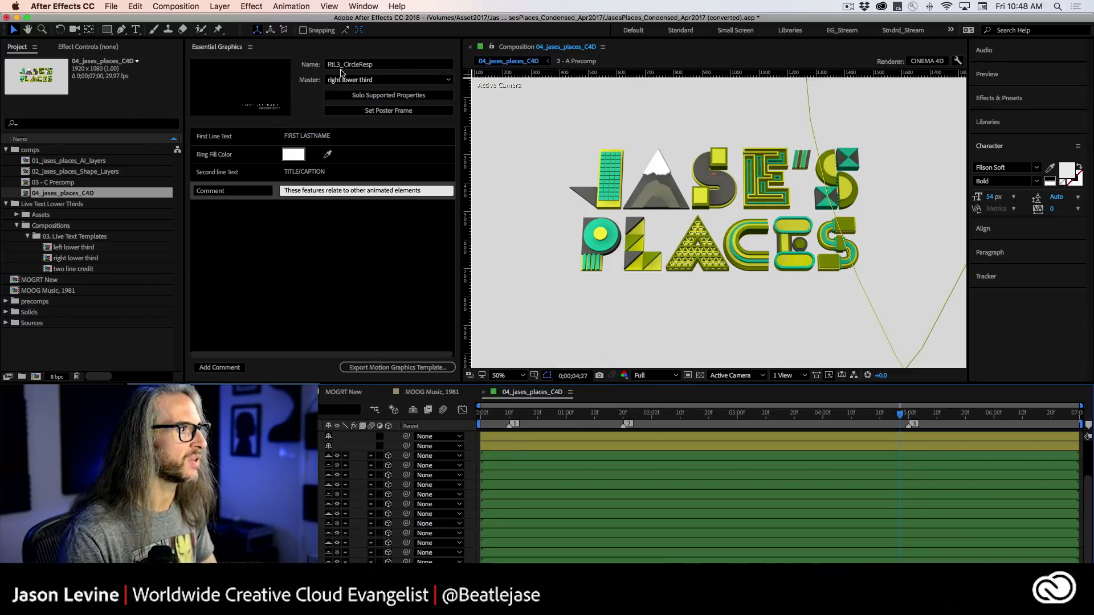
pyautogui.click(401, 80)
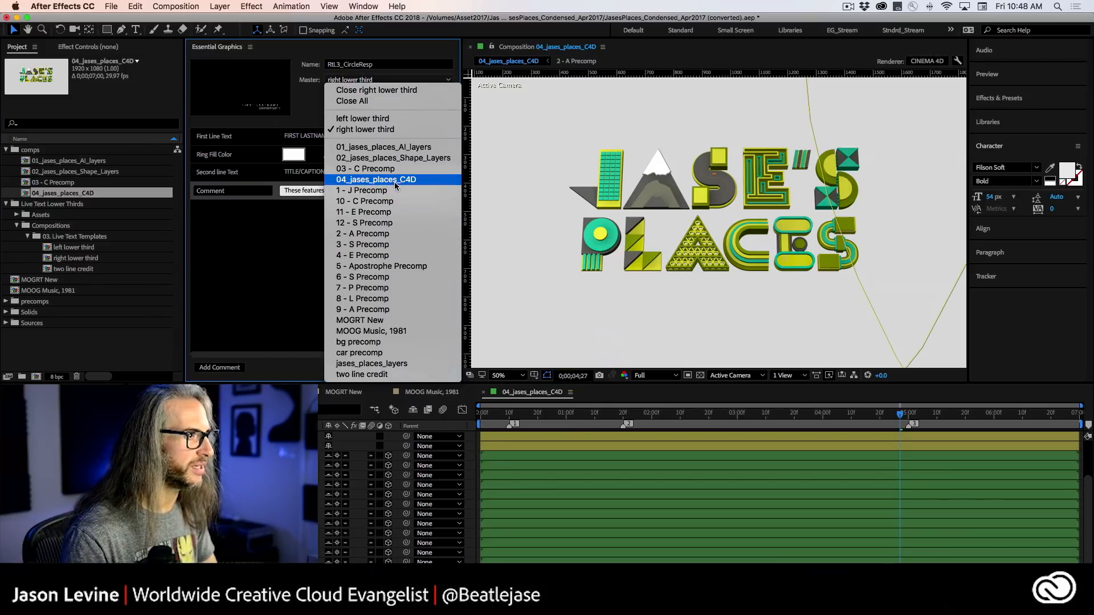
pyautogui.click(377, 180)
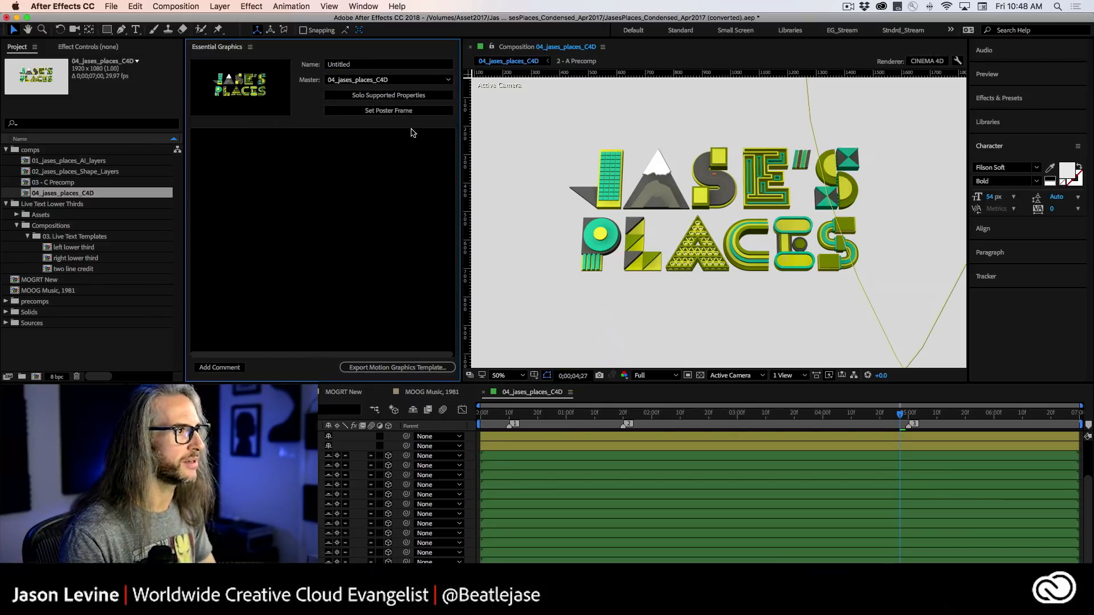
pyautogui.click(402, 114)
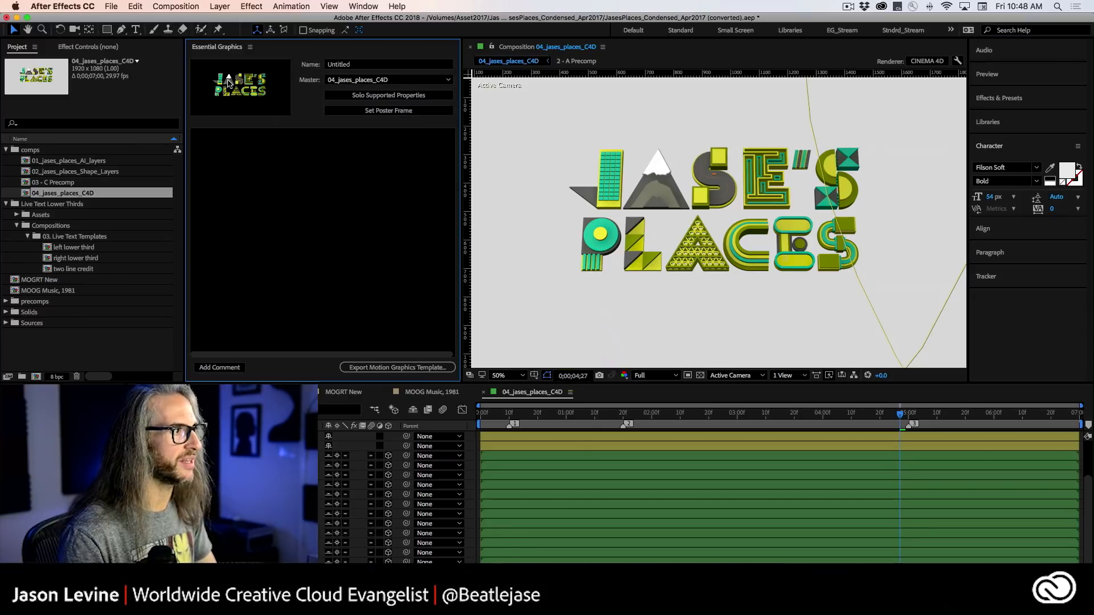
# Solo the master composition's supported properties and add the Expression Effects layer's Color 1 colour to the template, named "JPS Color".
pyautogui.click(383, 99)
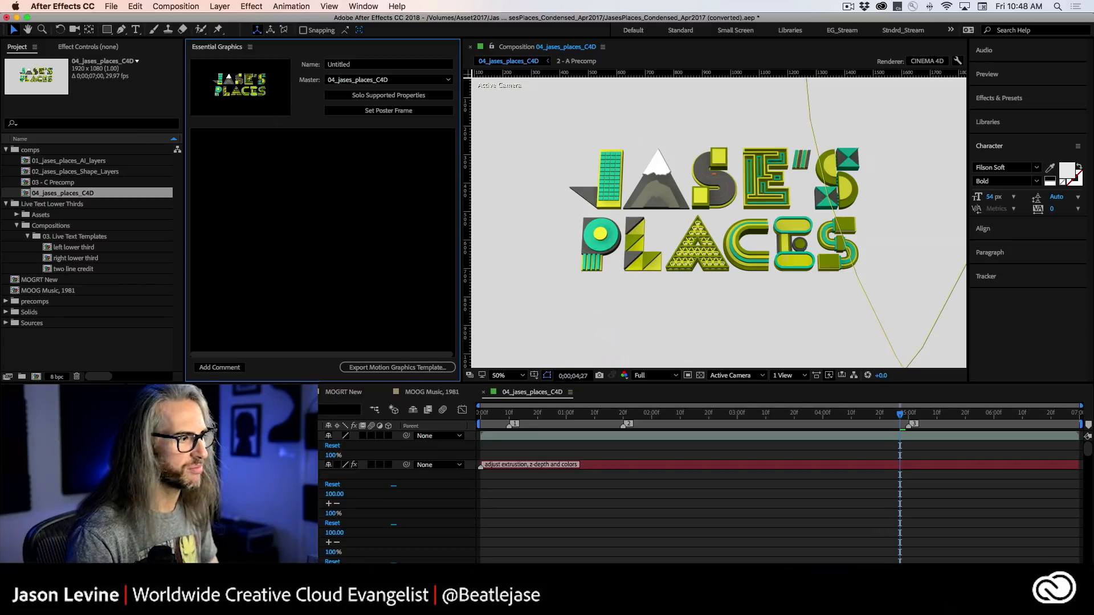
pyautogui.scroll(-5, 260, 520)
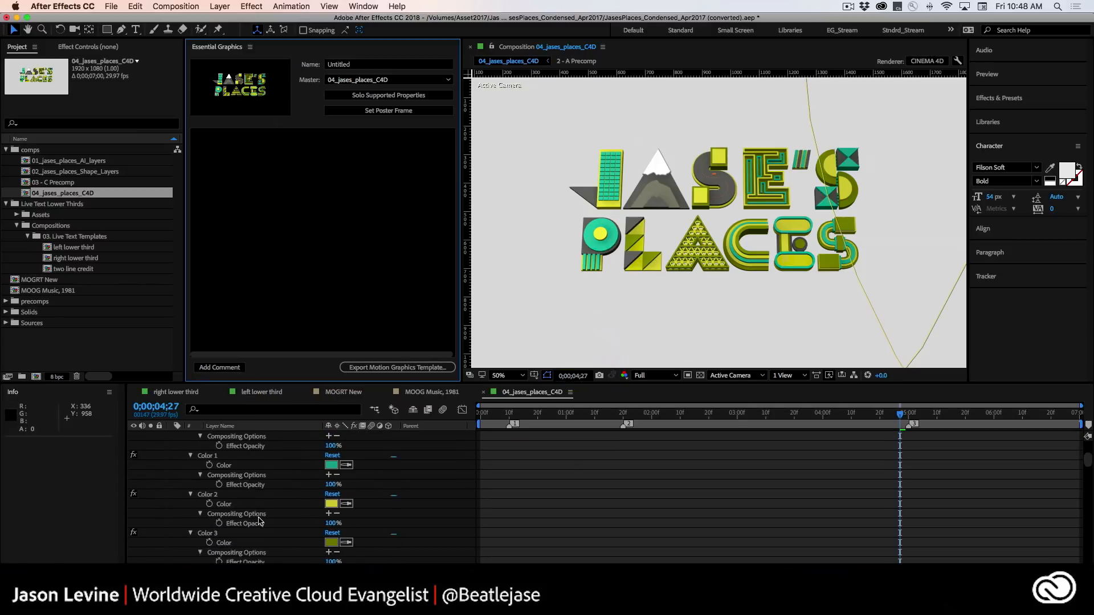
pyautogui.scroll(5, 260, 520)
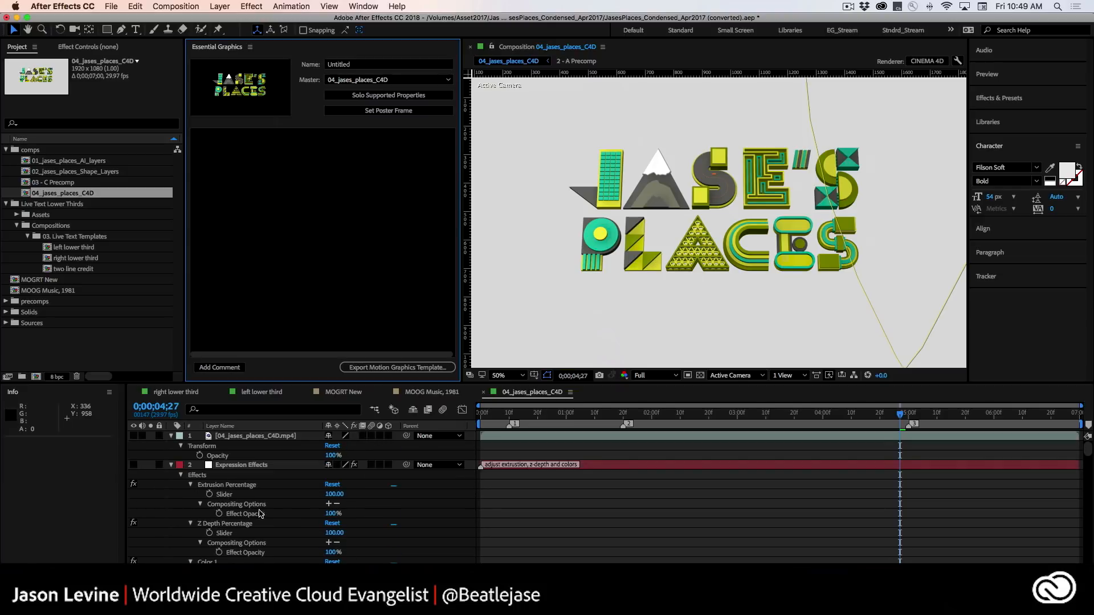
pyautogui.scroll(-2, 279, 507)
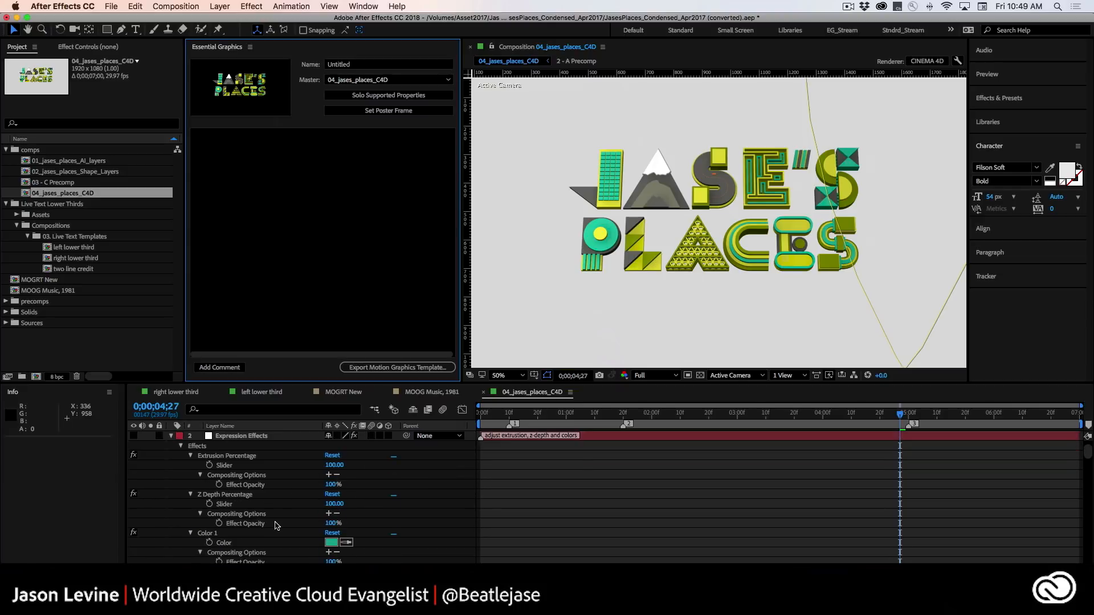
pyautogui.scroll(-4, 260, 490)
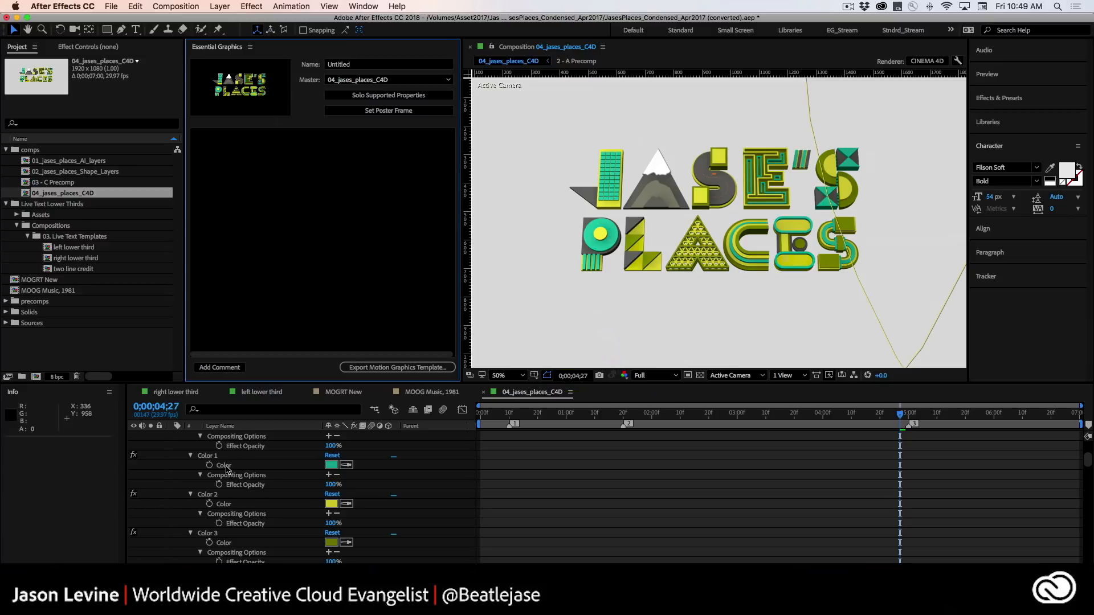
pyautogui.moveTo(227, 468); pyautogui.dragTo(227, 196)
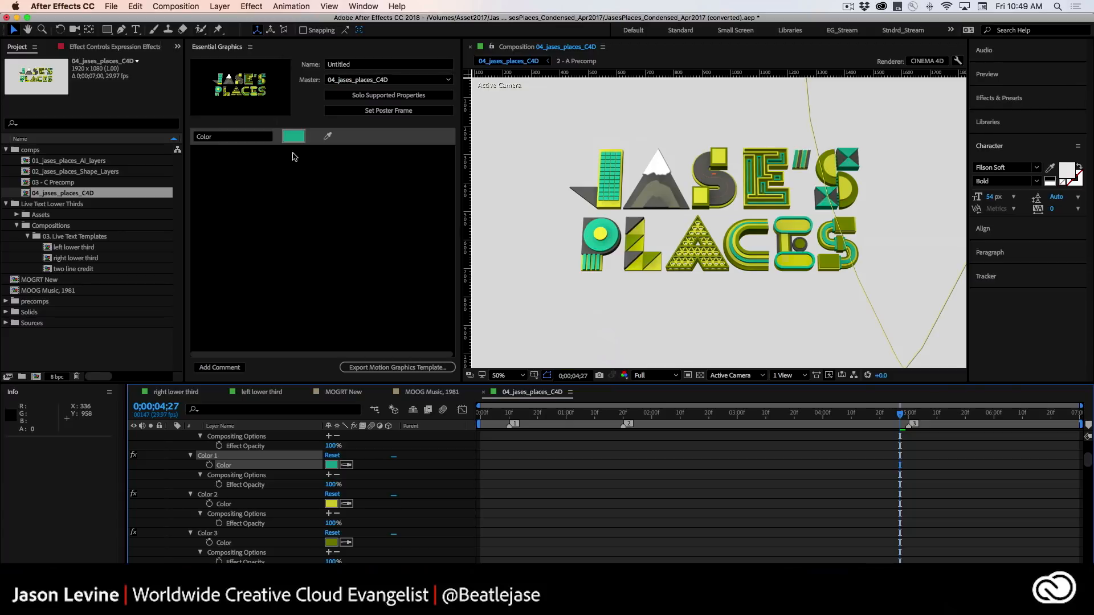
pyautogui.click(200, 137)
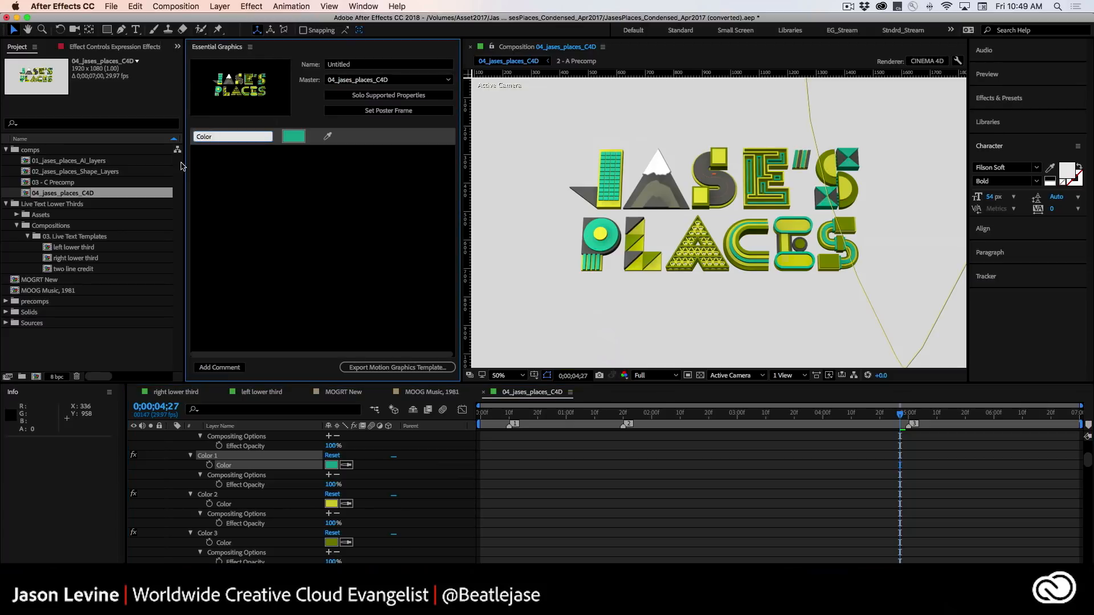
pyautogui.write('JPS')
pyautogui.click(258, 256)
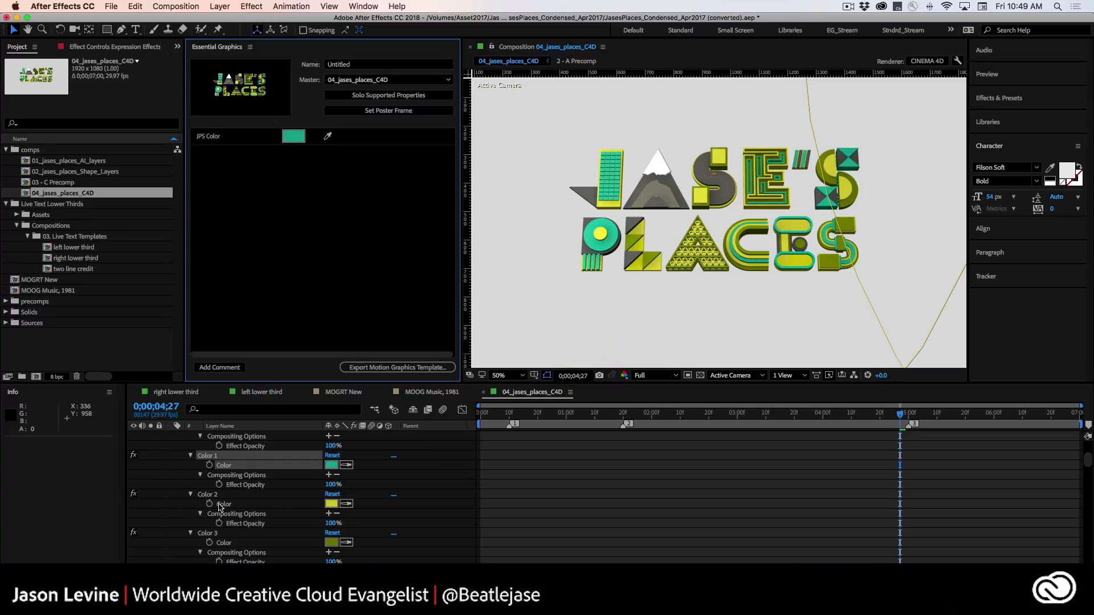
# Add the Color 2 effect's colour to the template and name the control "SELAC Color".
pyautogui.moveTo(222, 503); pyautogui.dragTo(230, 253)
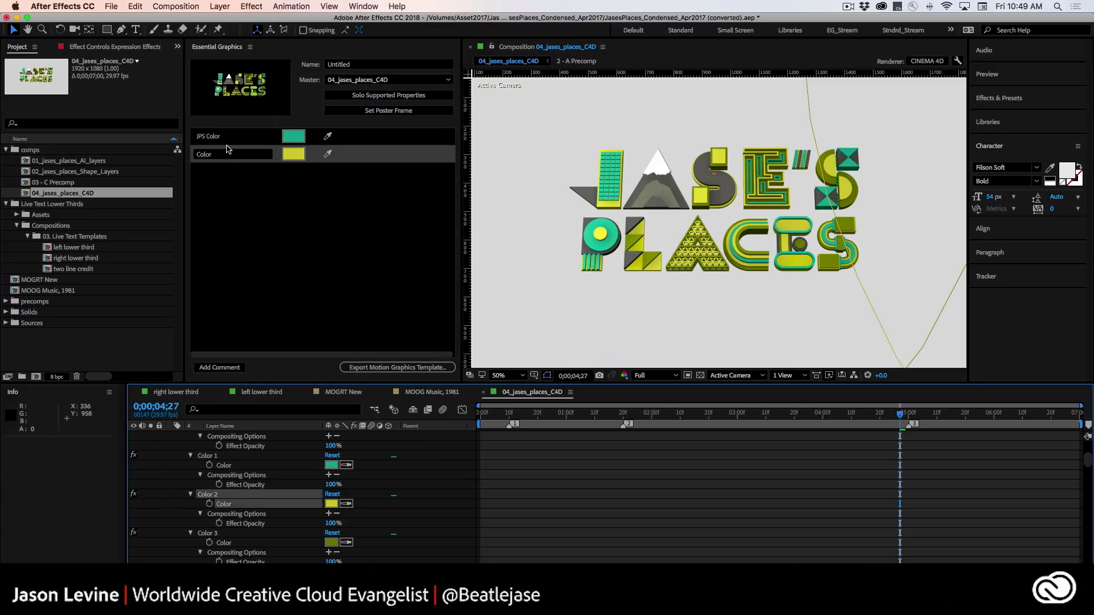
pyautogui.click(222, 156)
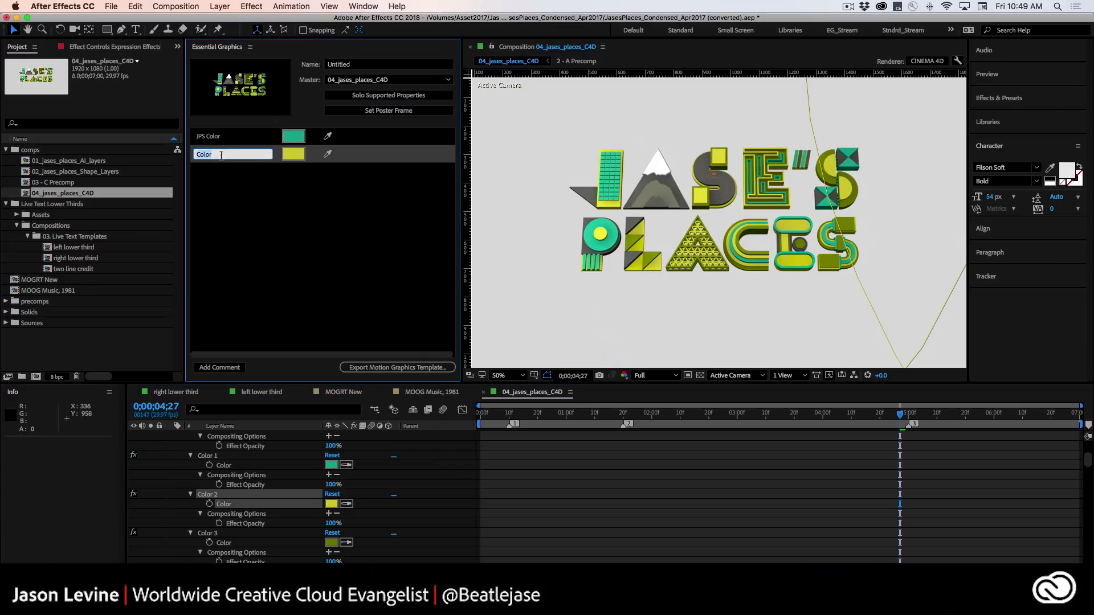
pyautogui.write('SELAC')
pyautogui.click(248, 186)
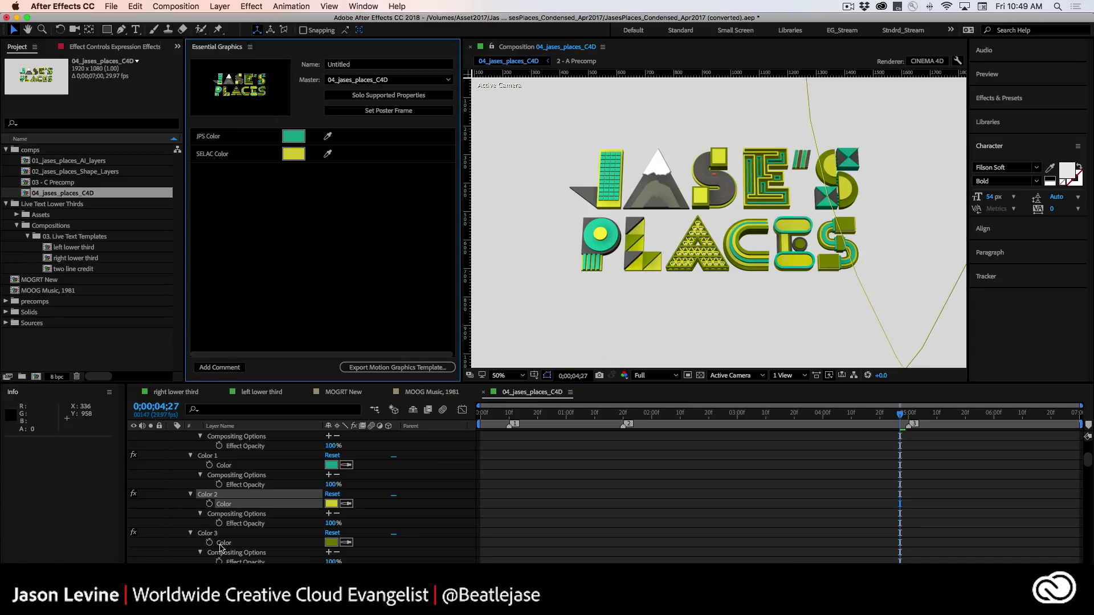
# Add the colour properties of the Color 3, Color 4 and Color 5 effects to the Essential Graphics template.
pyautogui.moveTo(224, 543); pyautogui.dragTo(237, 261)
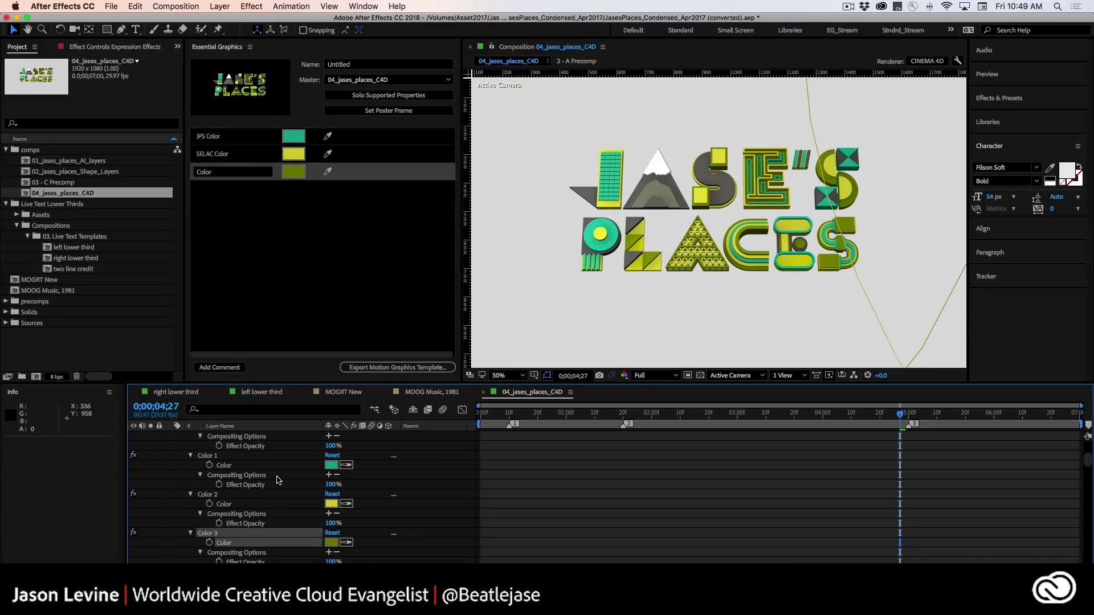
pyautogui.scroll(-2, 208, 524)
pyautogui.moveTo(224, 532); pyautogui.dragTo(261, 242)
pyautogui.scroll(-3, 281, 479)
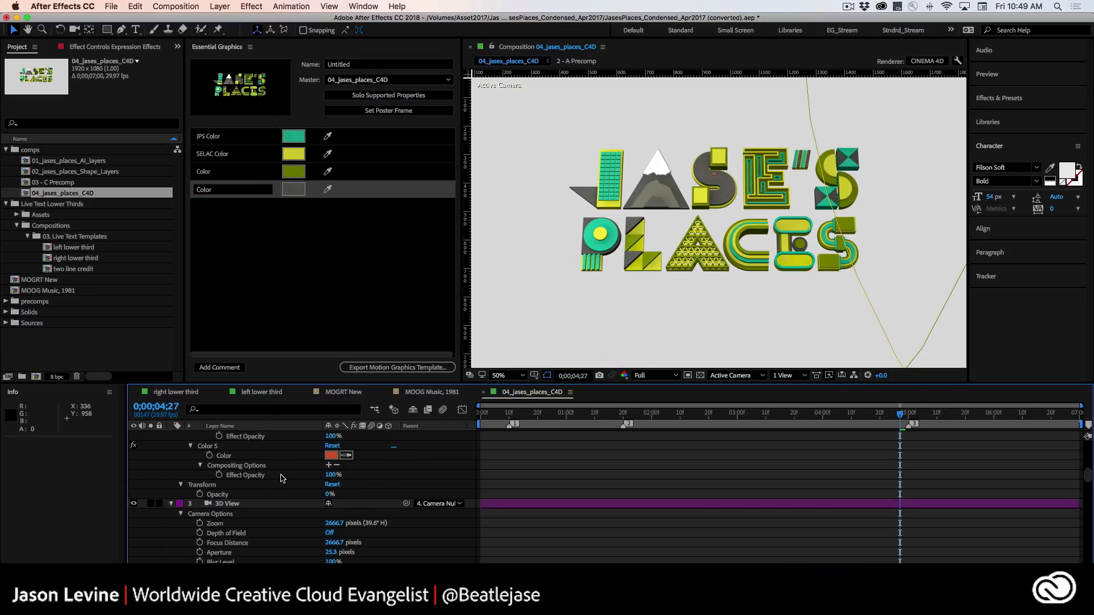
pyautogui.click(250, 465)
pyautogui.moveTo(250, 466); pyautogui.dragTo(251, 225)
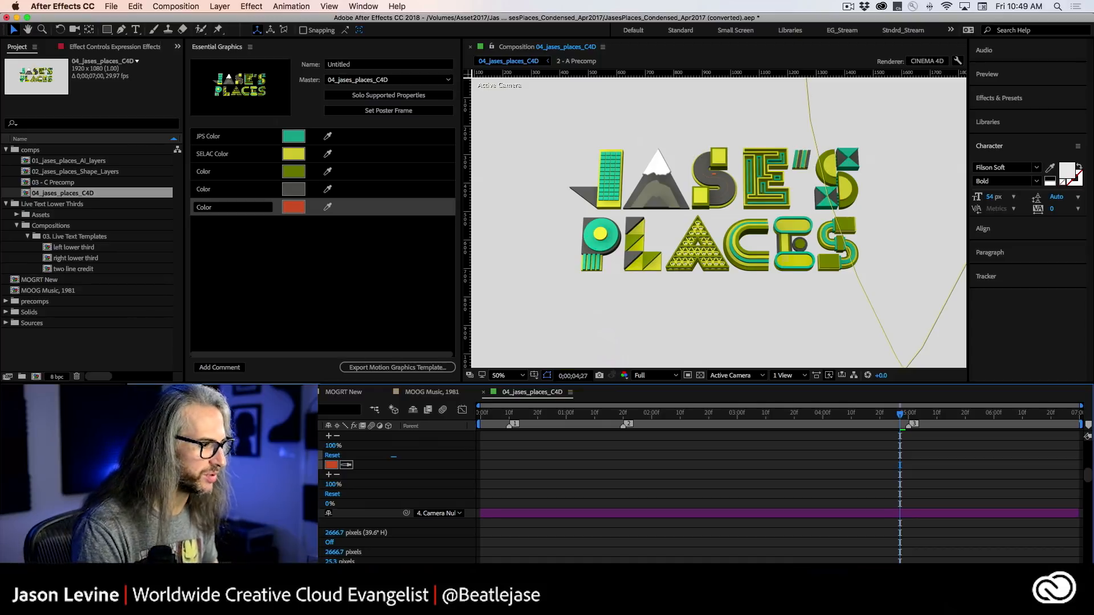
# Look through the supported properties of the camera, light, precomp and background layers in the composition.
pyautogui.scroll(-5, 231, 499)
pyautogui.scroll(-10, 230, 497)
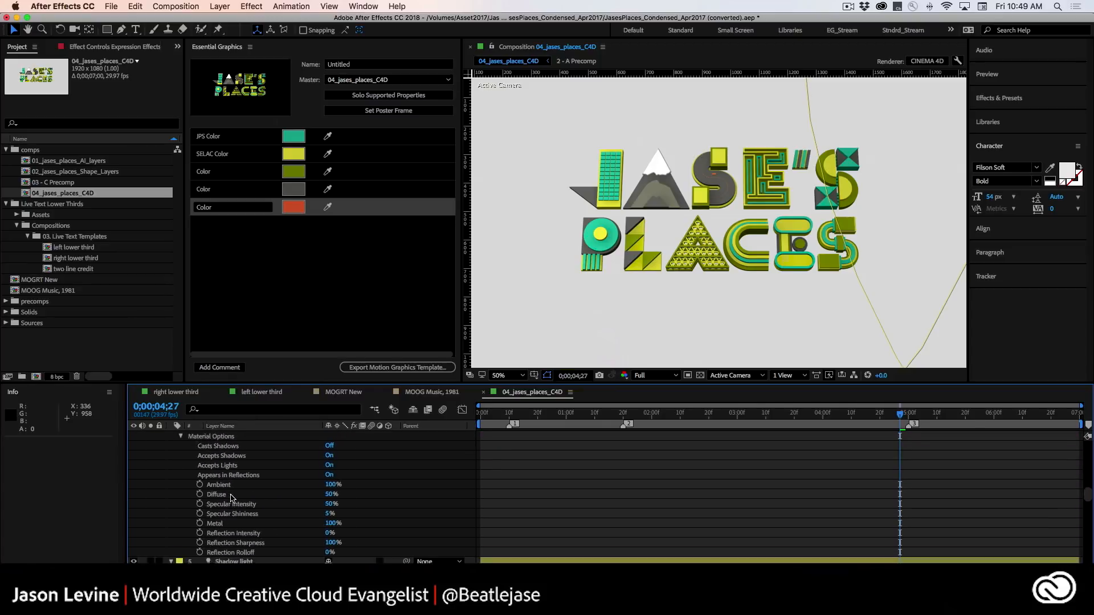
pyautogui.scroll(-5, 231, 499)
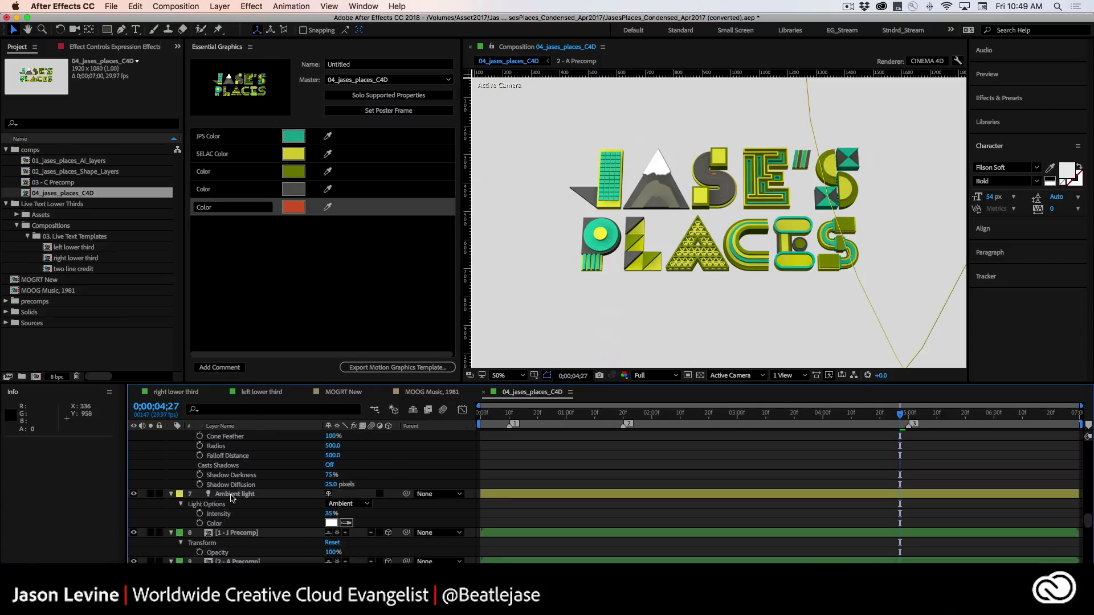
pyautogui.scroll(5, 231, 498)
pyautogui.scroll(-1, 231, 498)
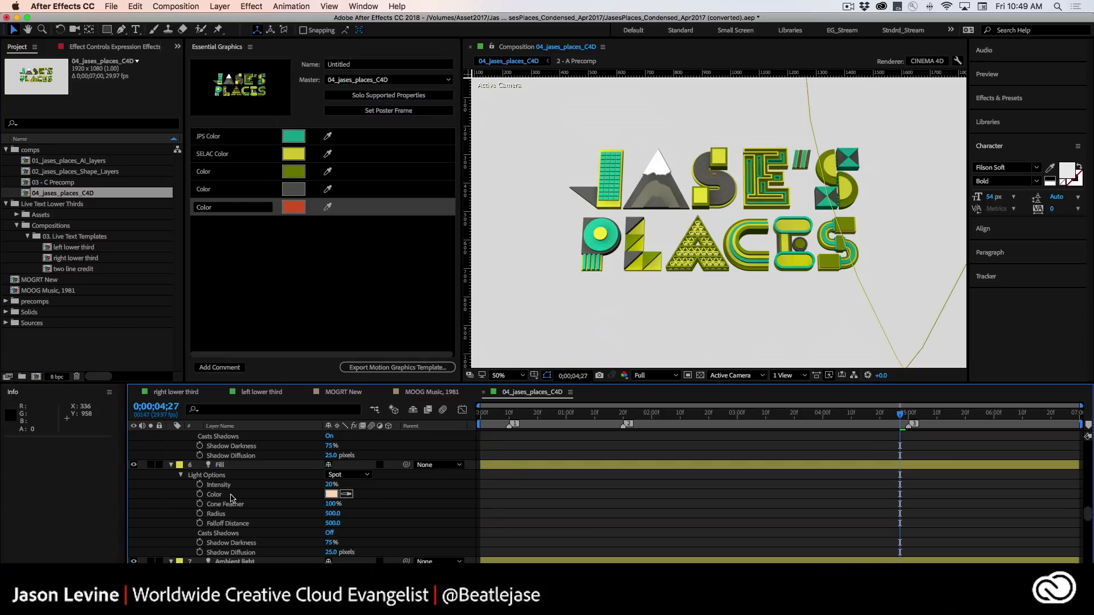
pyautogui.scroll(-1, 231, 498)
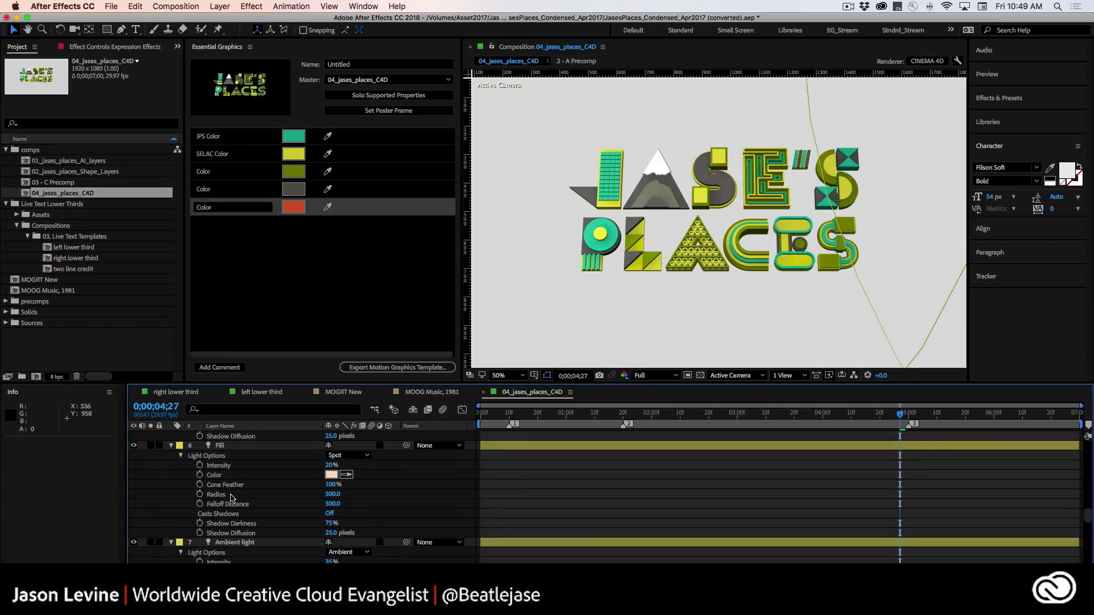
pyautogui.scroll(-8, 231, 498)
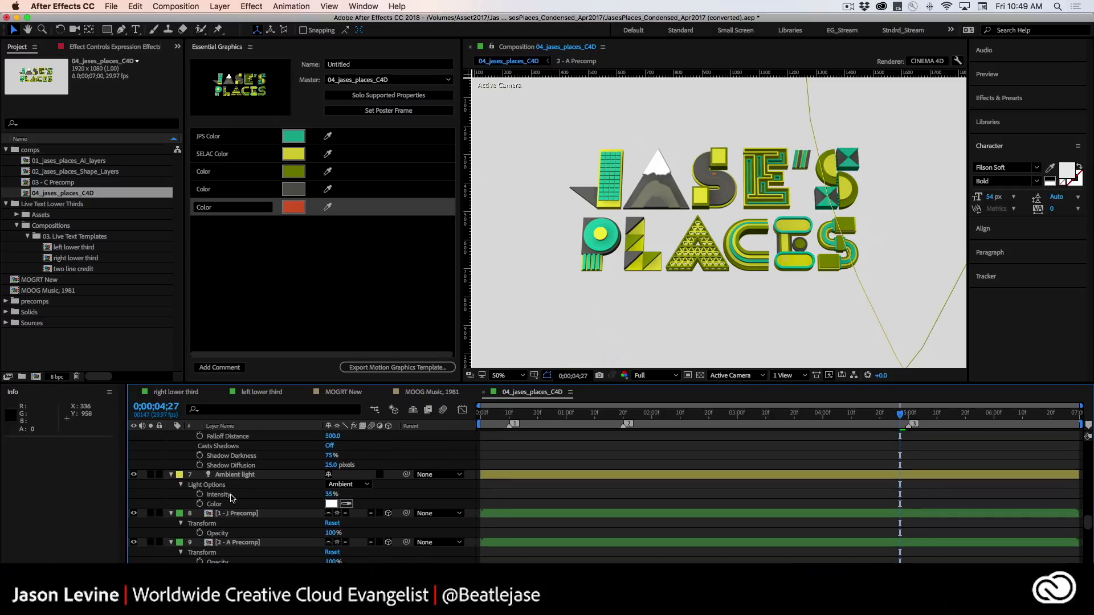
pyautogui.scroll(-6, 230, 498)
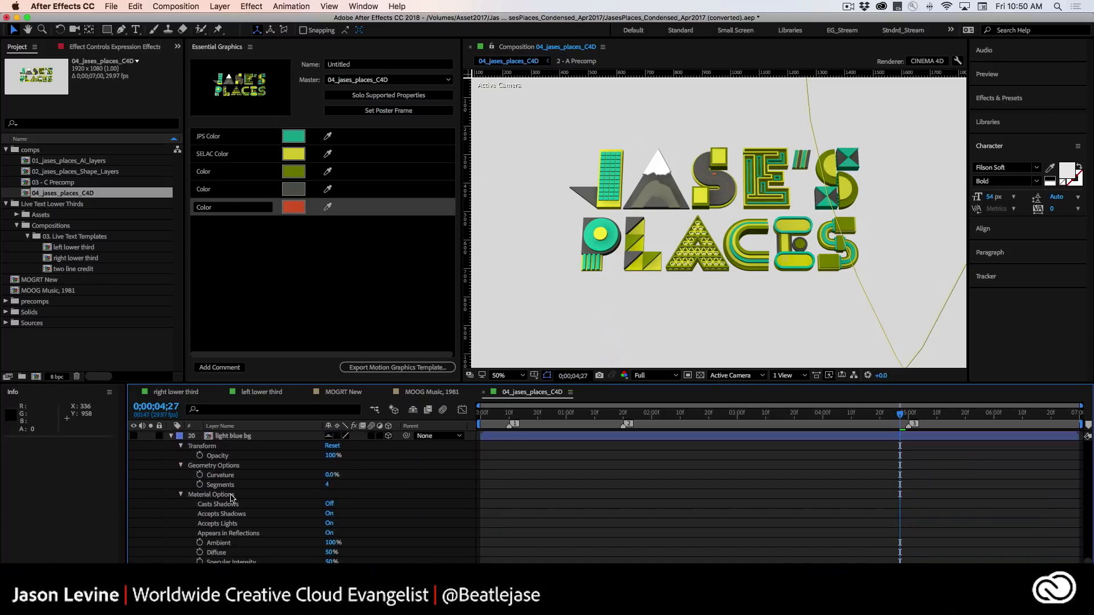
pyautogui.scroll(20, 231, 498)
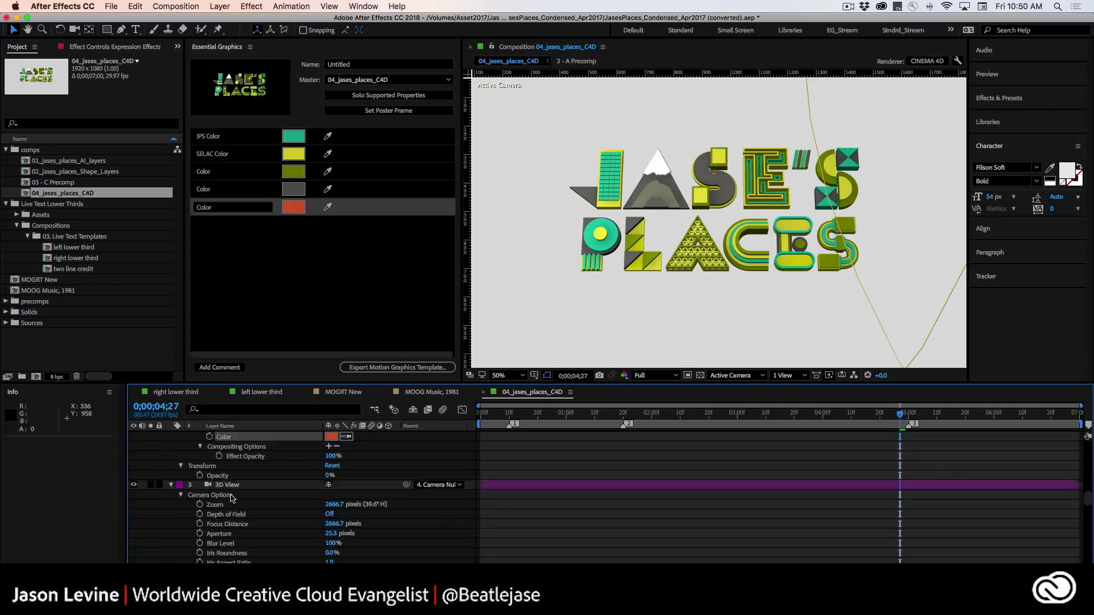
# Name the motion graphics template "JP Intro".
pyautogui.click(370, 64)
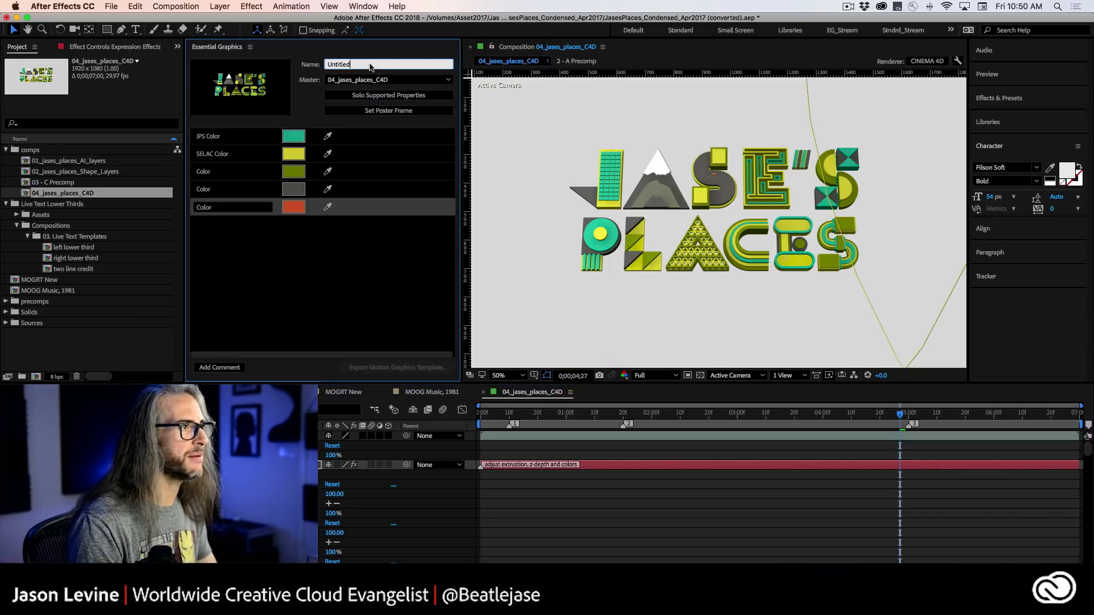
pyautogui.write('Ja')
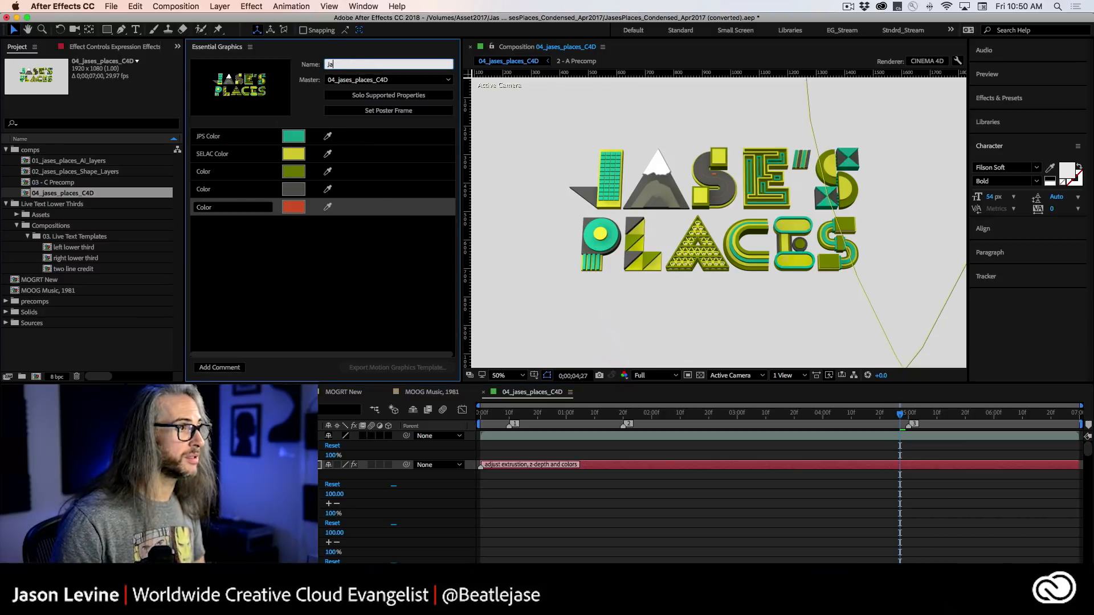
pyautogui.write('sIntro')
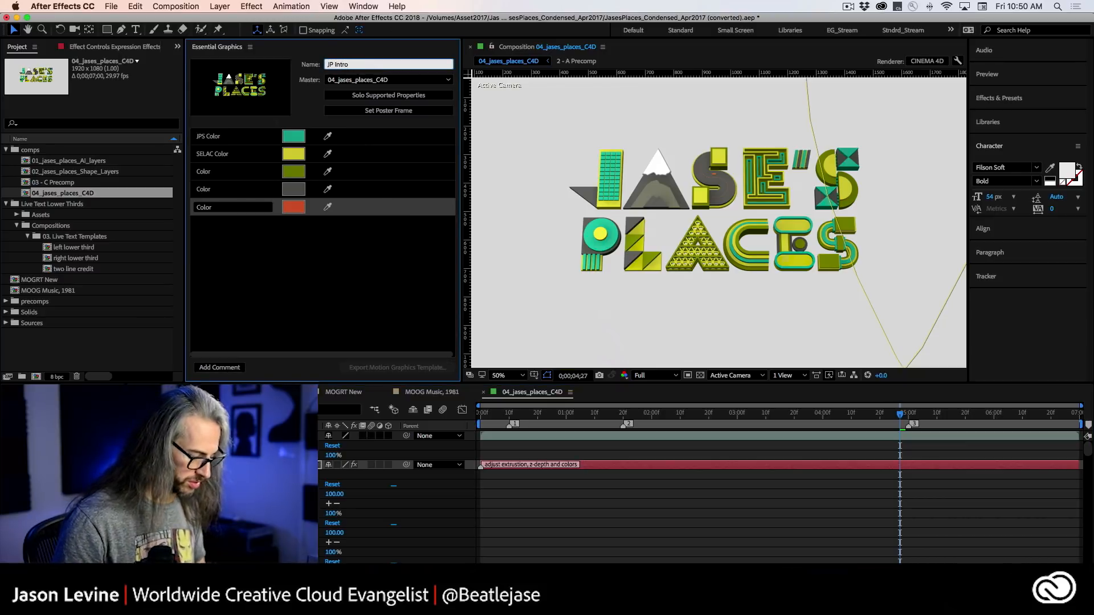
pyautogui.click(329, 279)
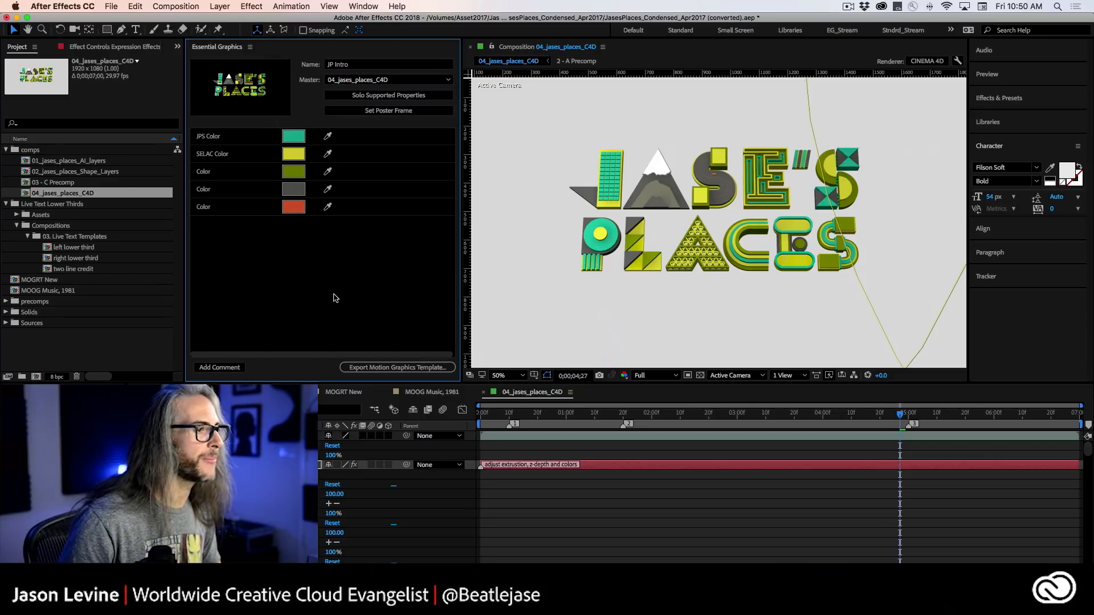
# Save the project and export the JP Intro motion graphics template to the personal Creative Cloud library, leaving both compatibility warnings off.
pyautogui.click(108, 5)
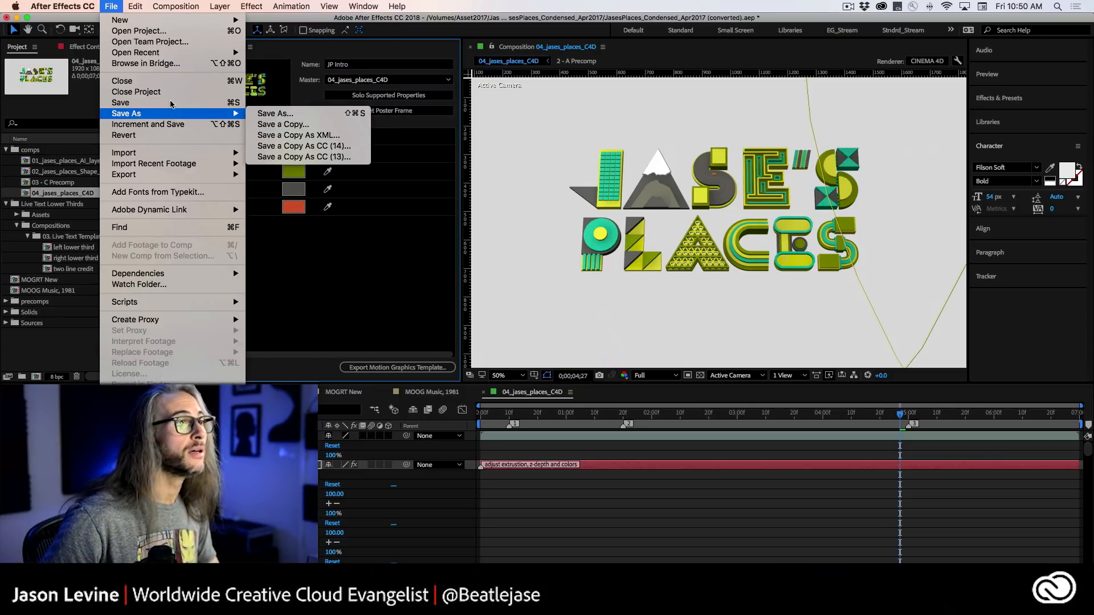
pyautogui.click(169, 5)
pyautogui.click(406, 367)
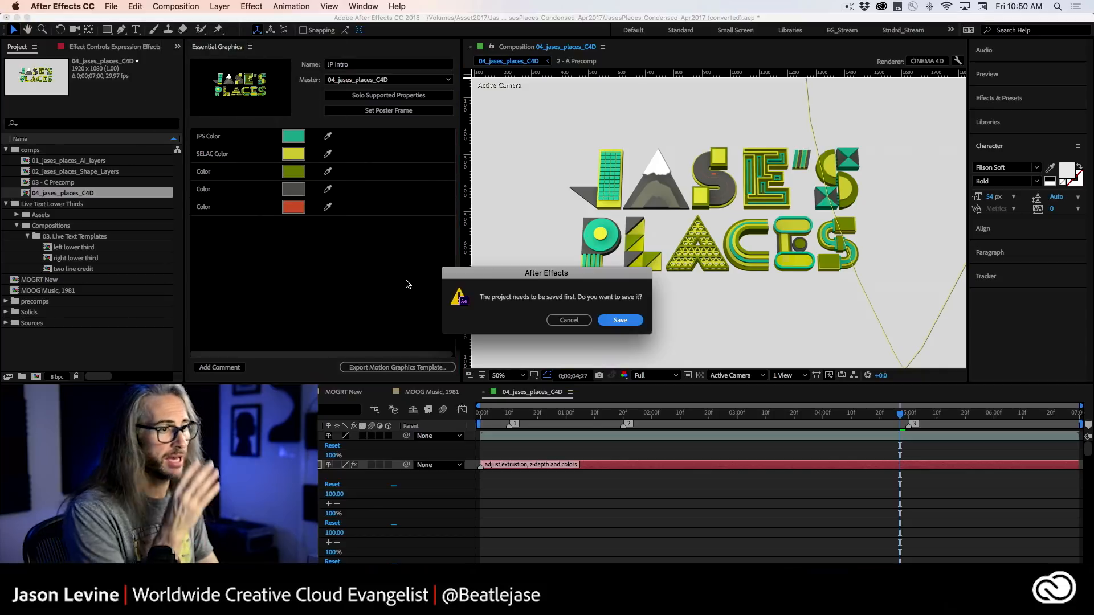
pyautogui.click(618, 320)
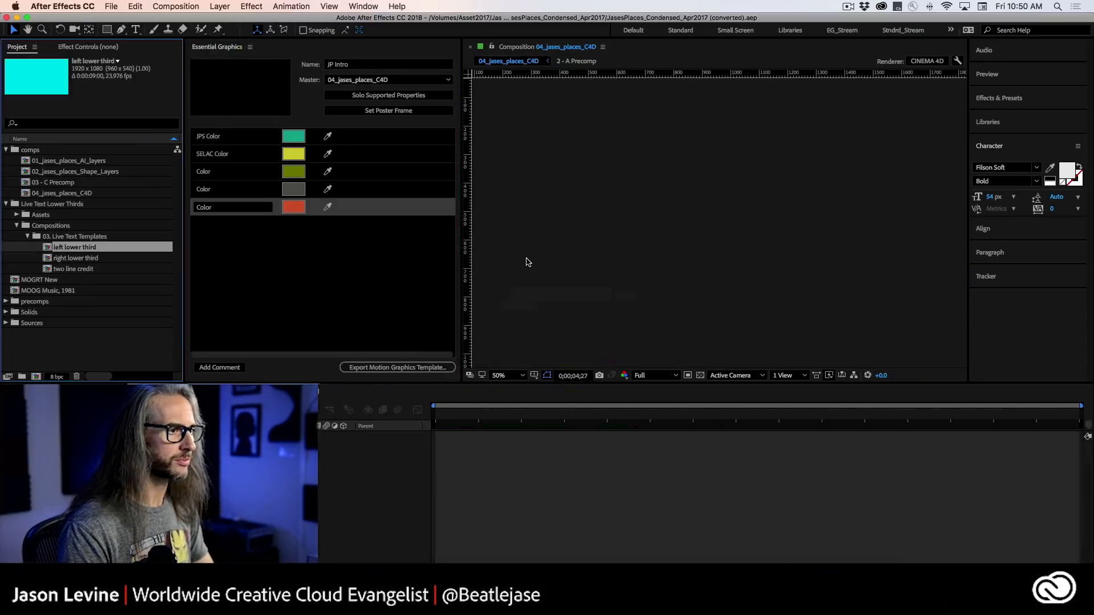
pyautogui.click(527, 269)
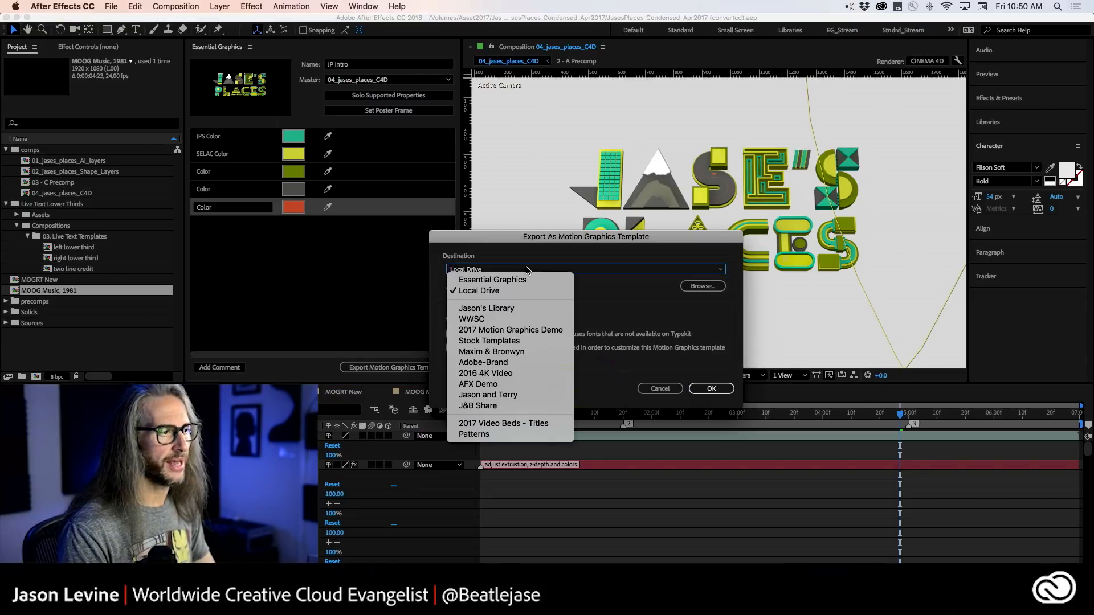
pyautogui.click(534, 310)
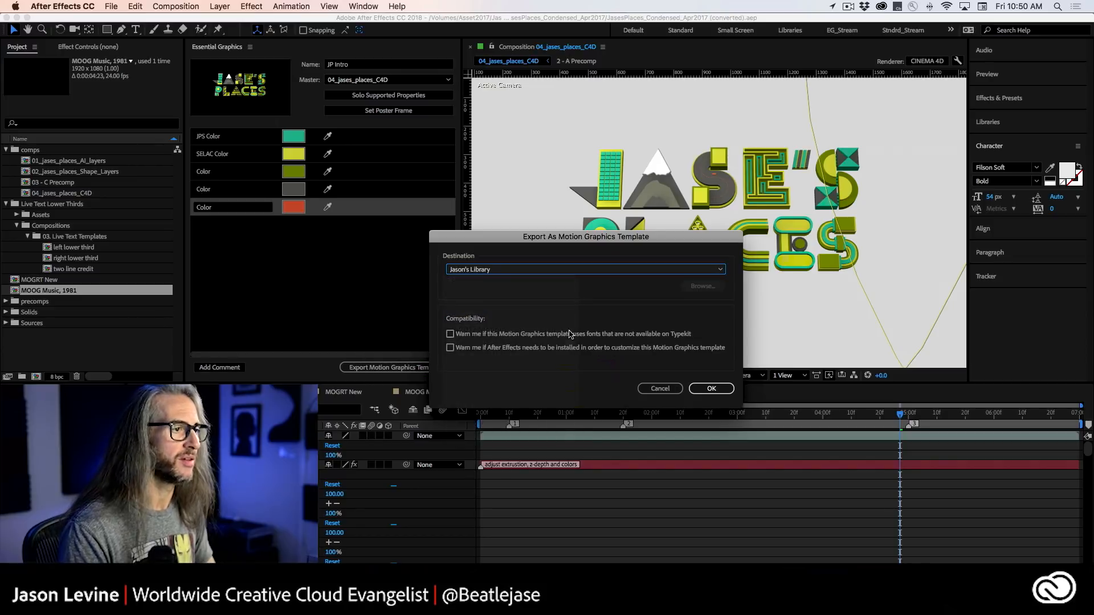
pyautogui.click(712, 388)
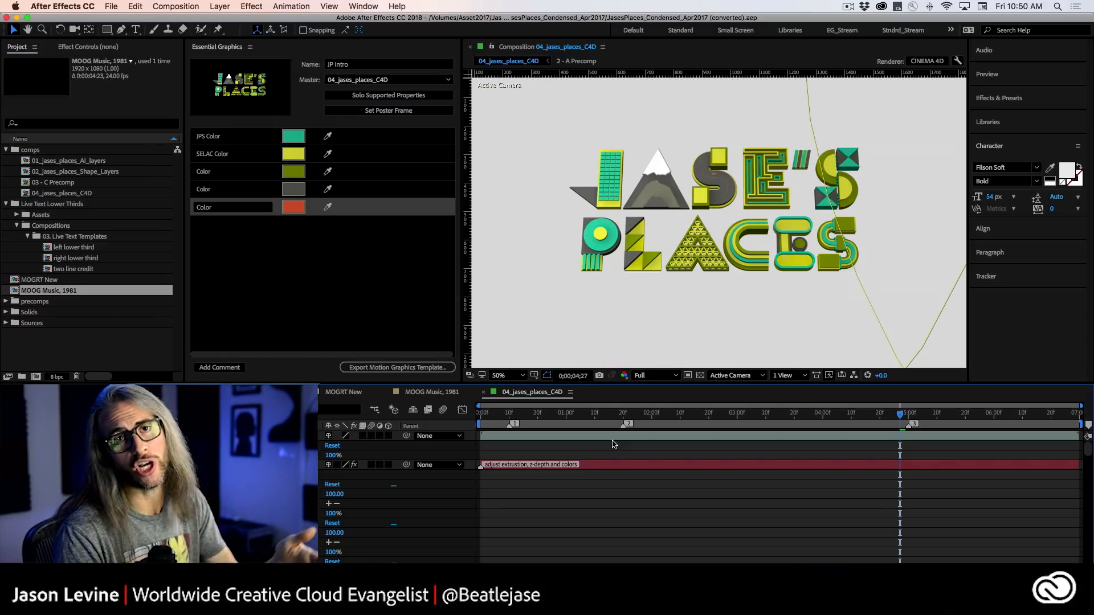
# Switch to Premiere Pro, move the RIL3_CircleResp clip later in the sequence and place the JP Intro template from Jason's Library at the start.
pyautogui.press('super+Tab')
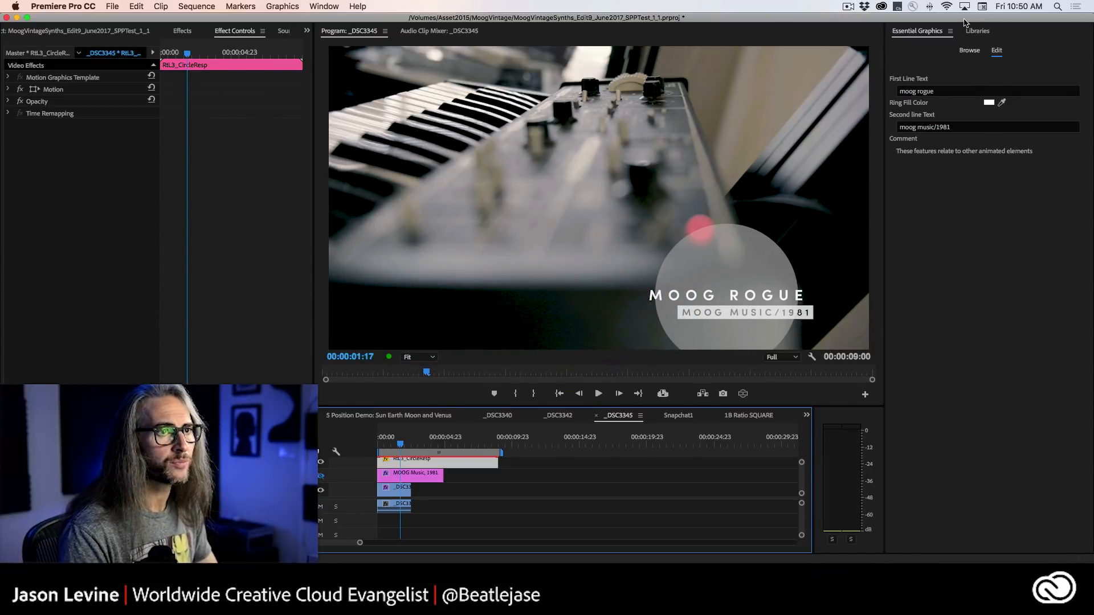
pyautogui.click(972, 31)
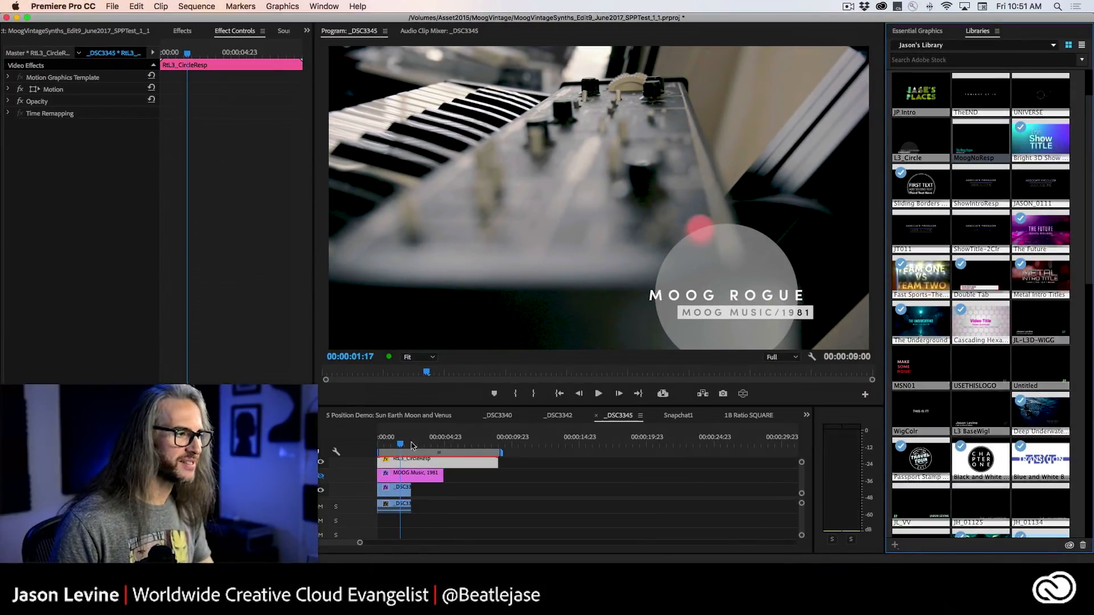
pyautogui.scroll(2, 467, 495)
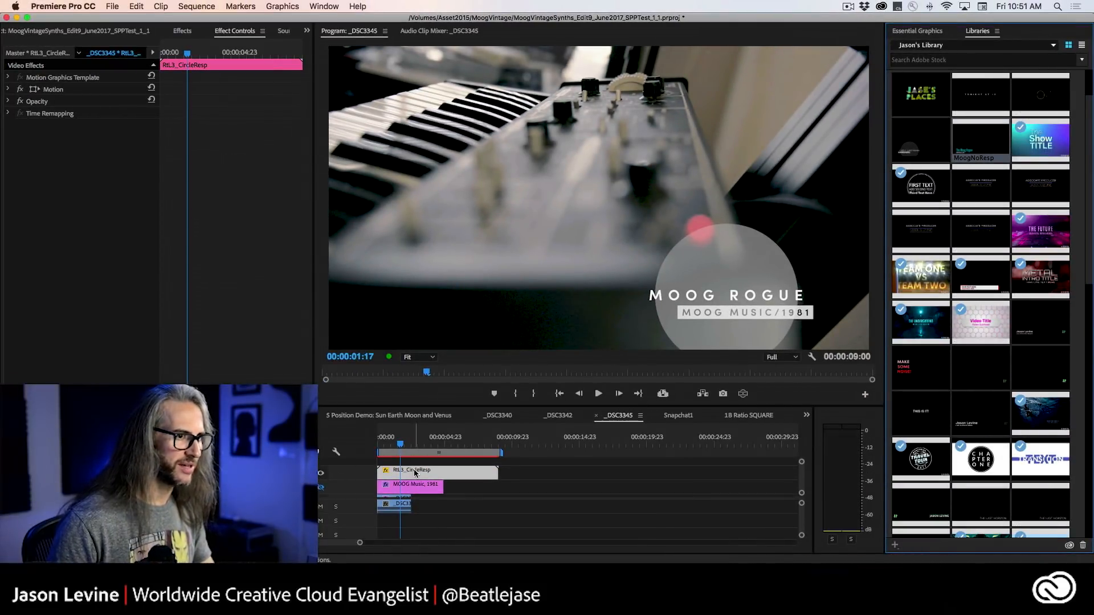
pyautogui.moveTo(392, 478); pyautogui.dragTo(582, 477)
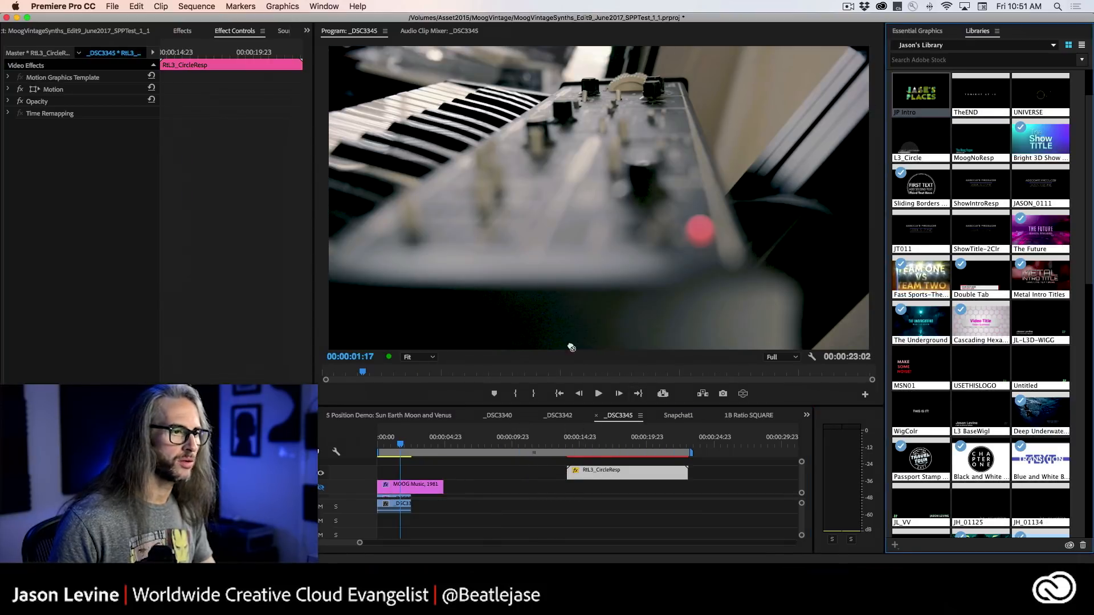
pyautogui.moveTo(920, 94); pyautogui.dragTo(381, 479)
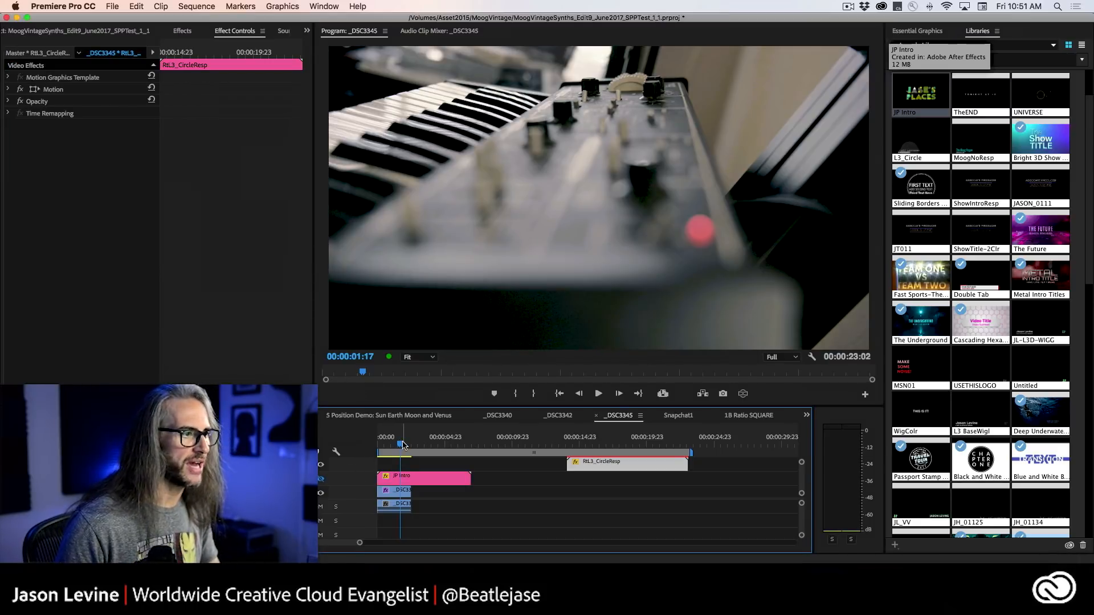
# Preview the JP Intro title from the sequence start and extend the _DSC3345.MOV clip beneath it to the title's end.
pyautogui.moveTo(403, 445); pyautogui.dragTo(376, 451)
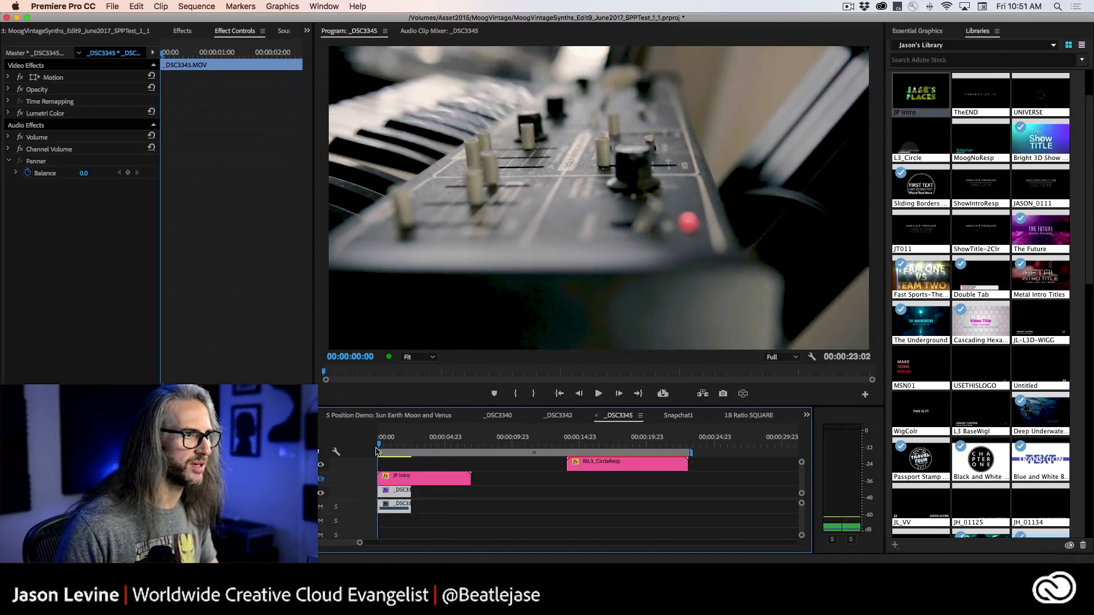
pyautogui.press('space')
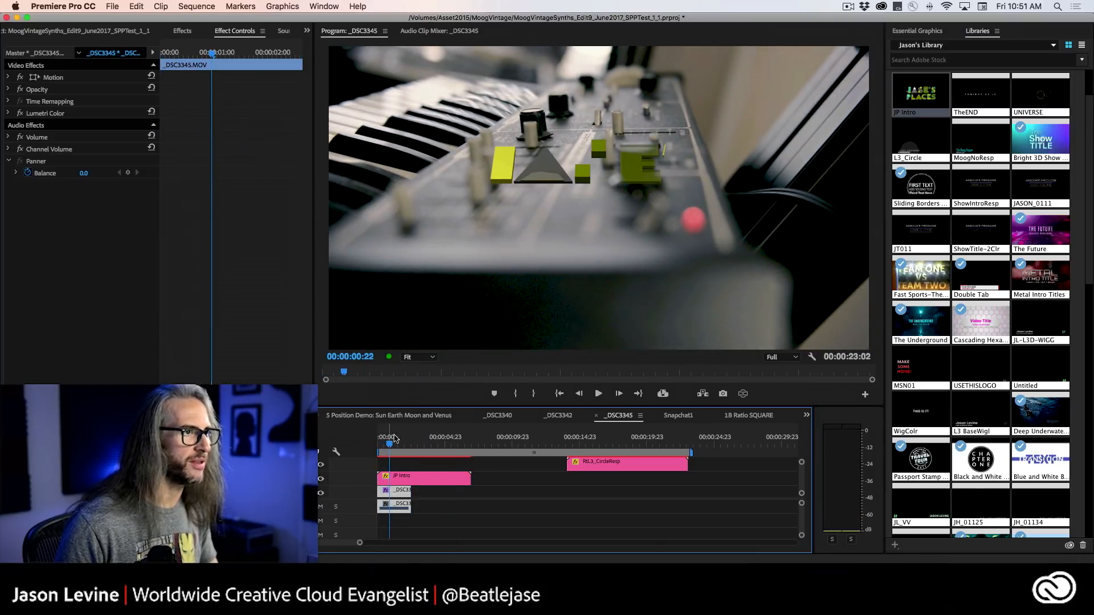
pyautogui.moveTo(392, 446); pyautogui.dragTo(418, 446)
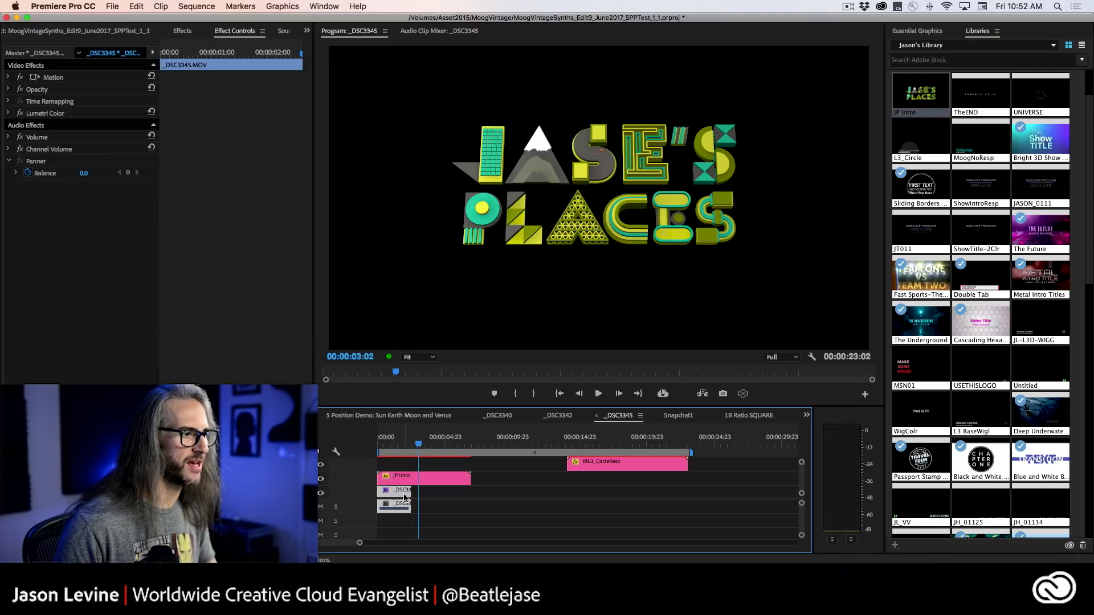
pyautogui.moveTo(405, 495); pyautogui.dragTo(353, 494)
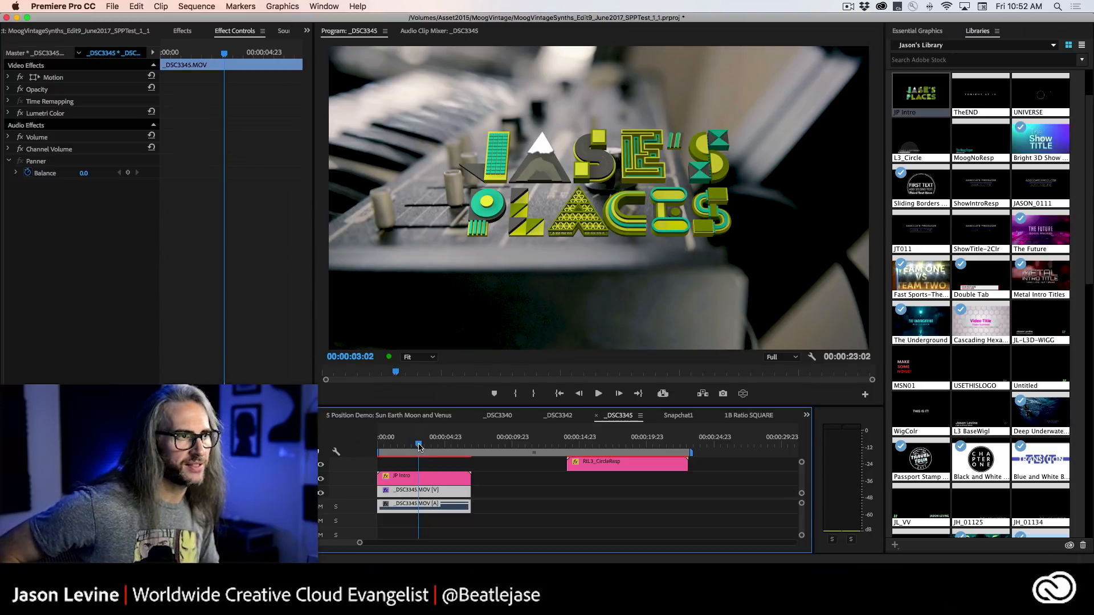
pyautogui.moveTo(418, 444)
pyautogui.mouseDown()
pyautogui.moveTo(382, 445)
pyautogui.moveTo(401, 441)
pyautogui.mouseUp()
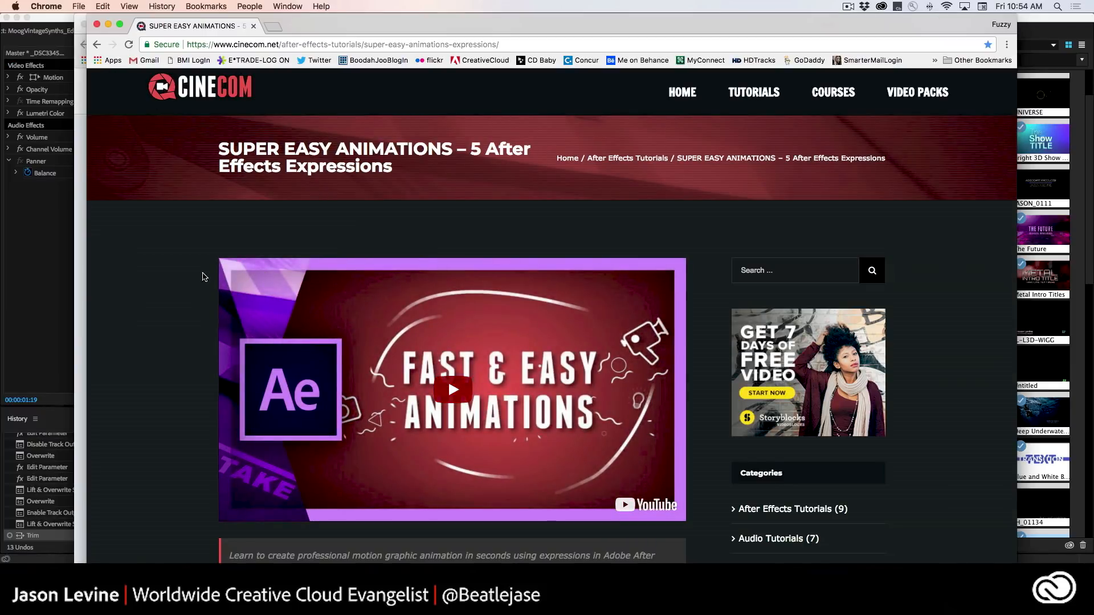
# Read the Bounce and Wiggle expressions in Cinecom's After Effects expressions article in Chrome, dismissing the pop-up advertisement.
pyautogui.scroll(-8, 158, 329)
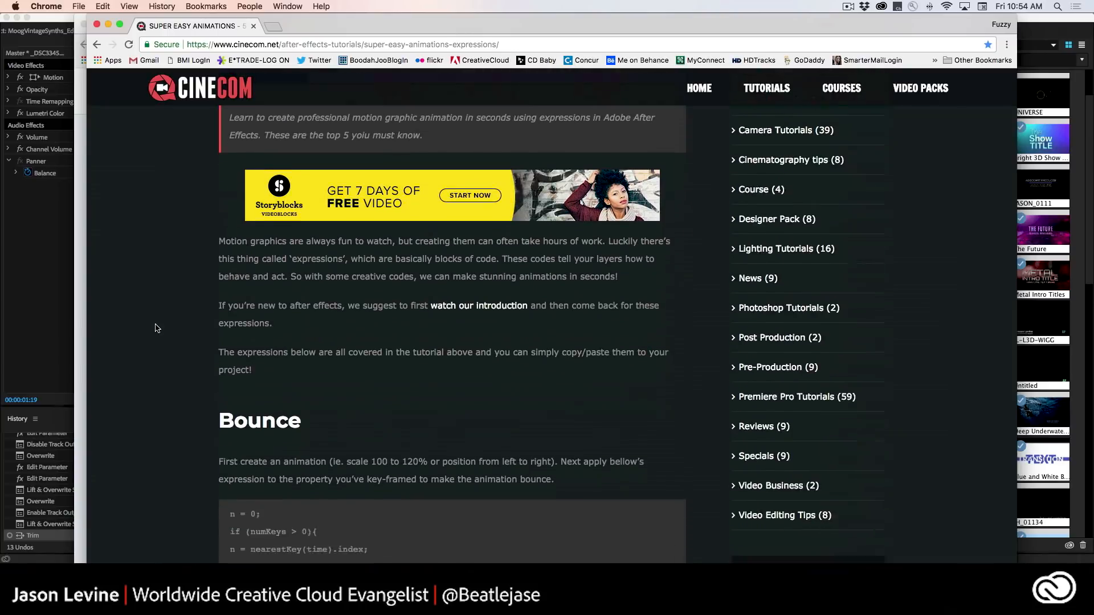
pyautogui.scroll(-2, 157, 329)
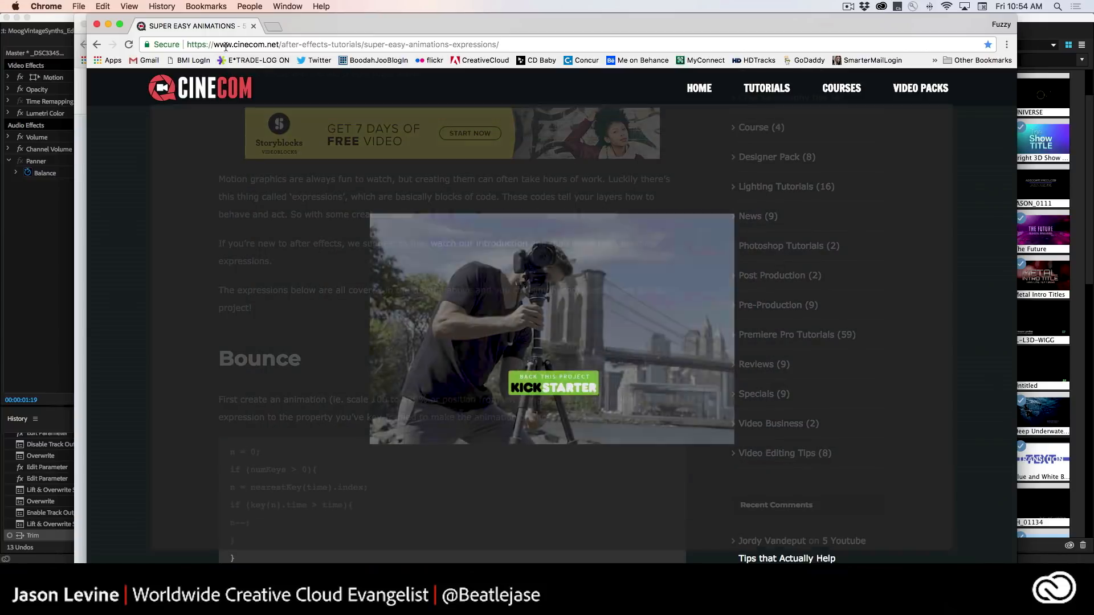
pyautogui.scroll(-2, 572, 358)
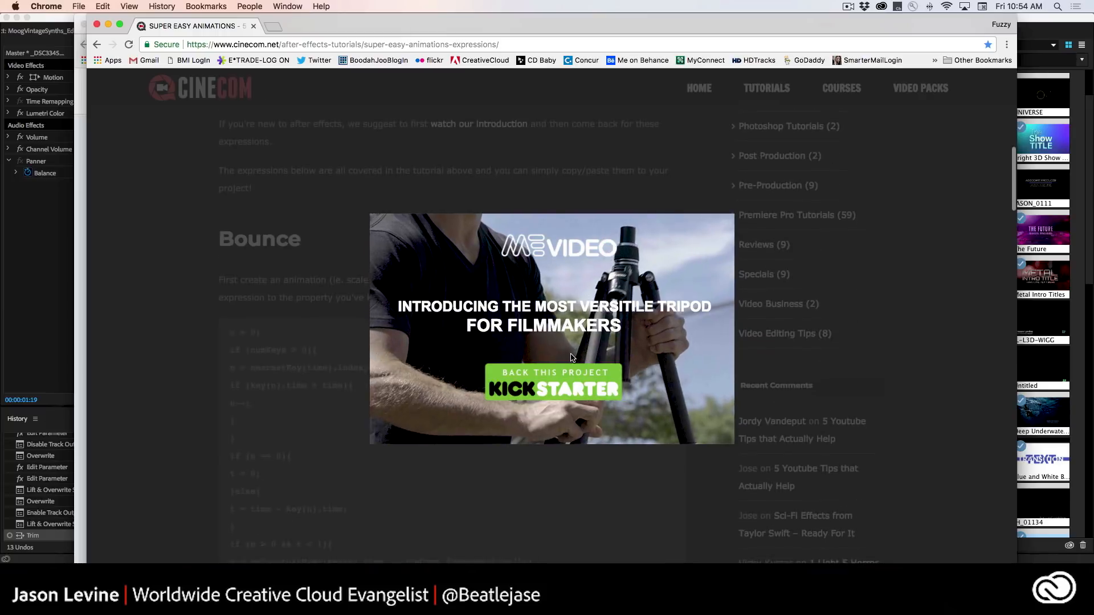
pyautogui.scroll(2, 572, 357)
pyautogui.click(874, 238)
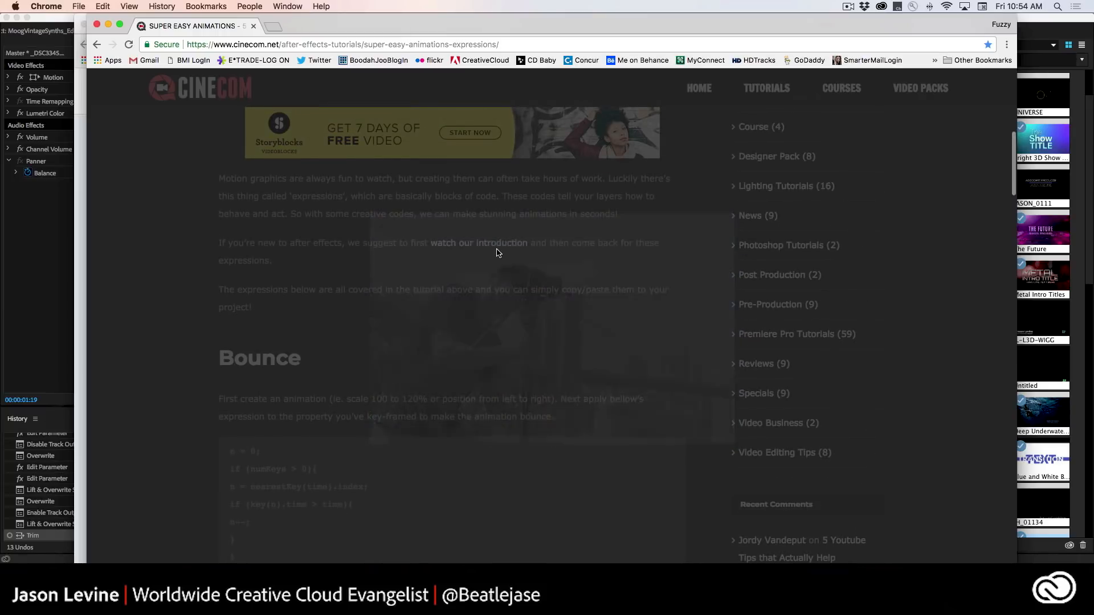
pyautogui.scroll(-3, 373, 289)
pyautogui.scroll(-2, 373, 290)
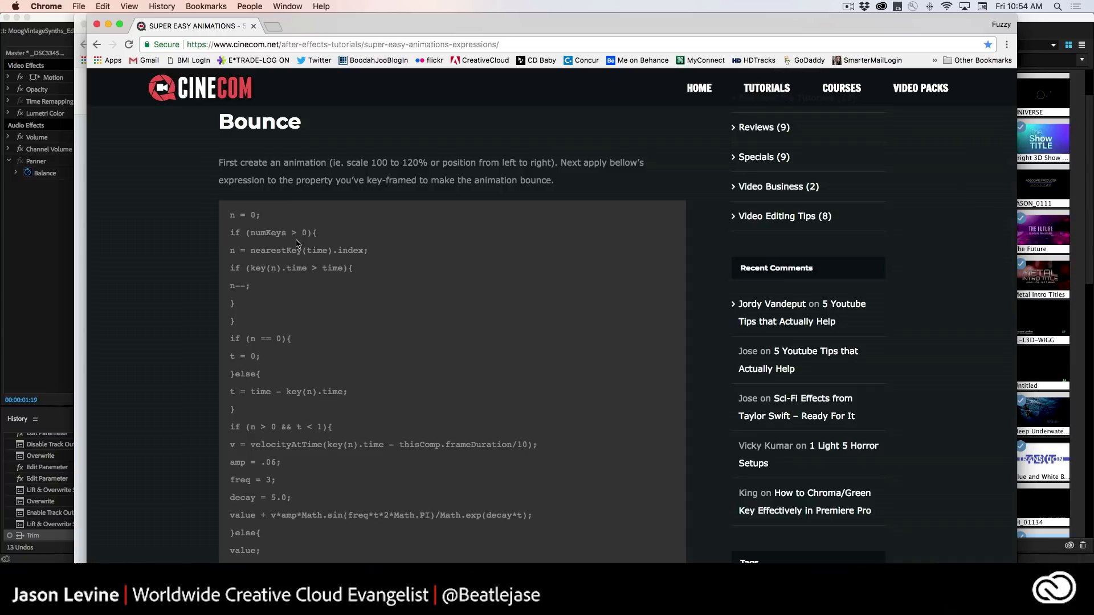
pyautogui.scroll(-3, 322, 312)
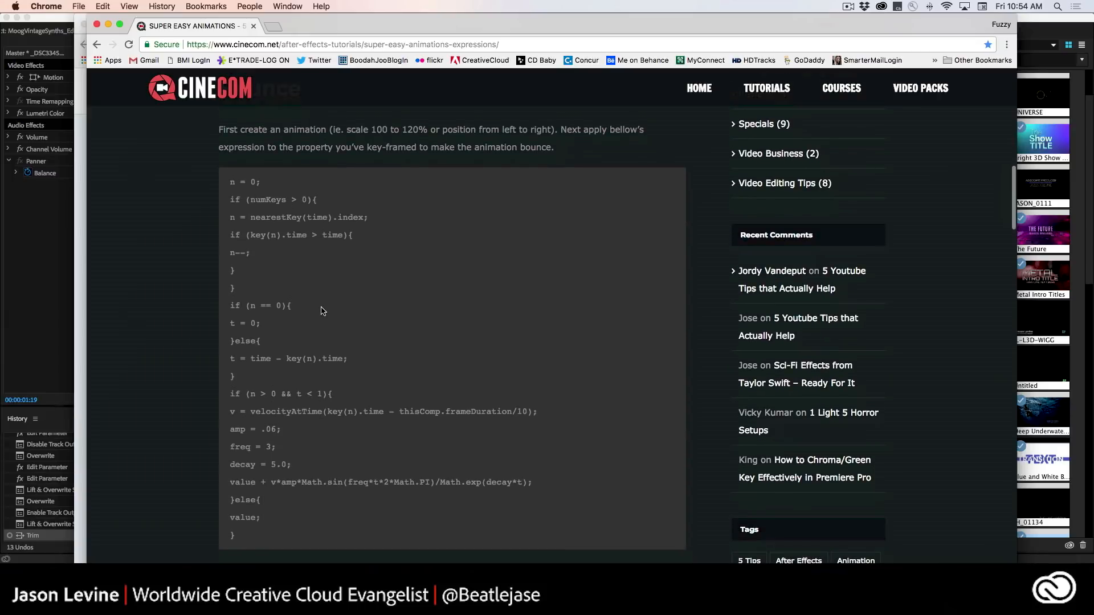
pyautogui.scroll(2, 323, 312)
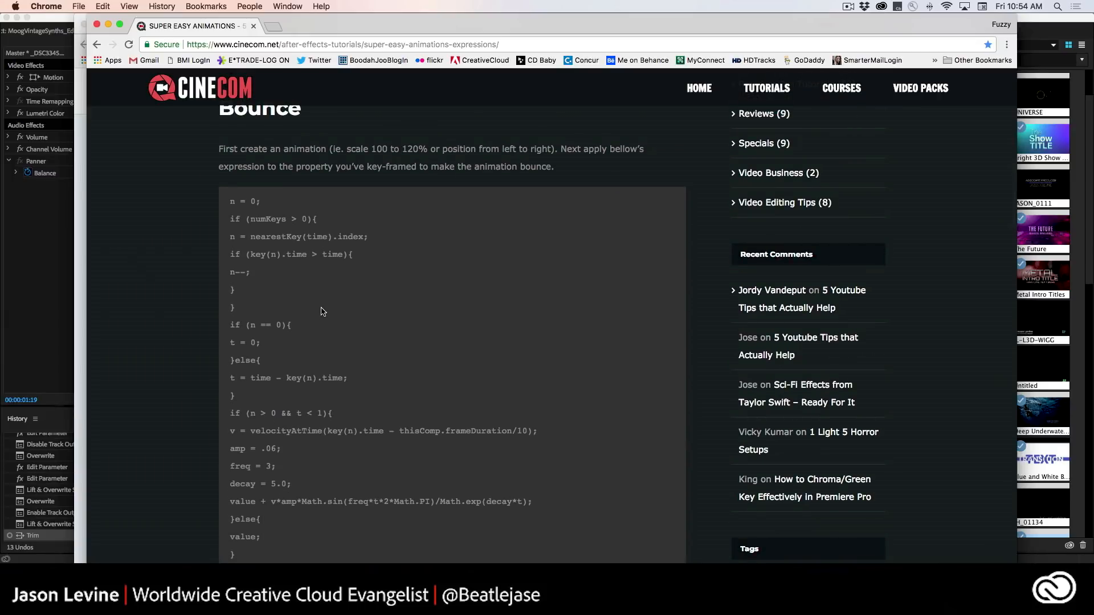
pyautogui.scroll(1, 323, 312)
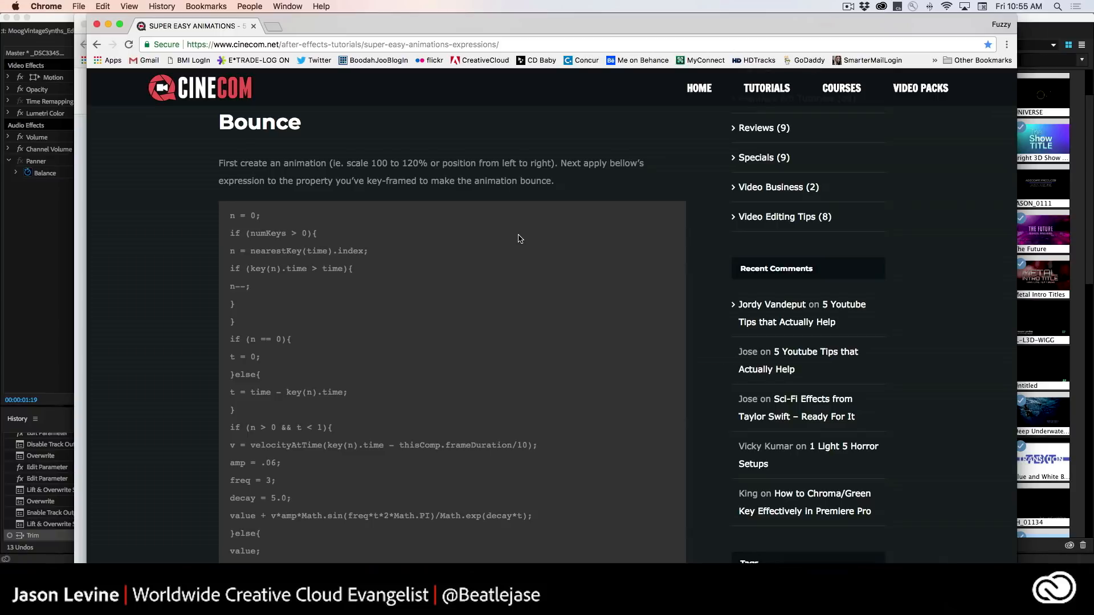
pyautogui.scroll(-4, 519, 238)
pyautogui.scroll(-9, 512, 295)
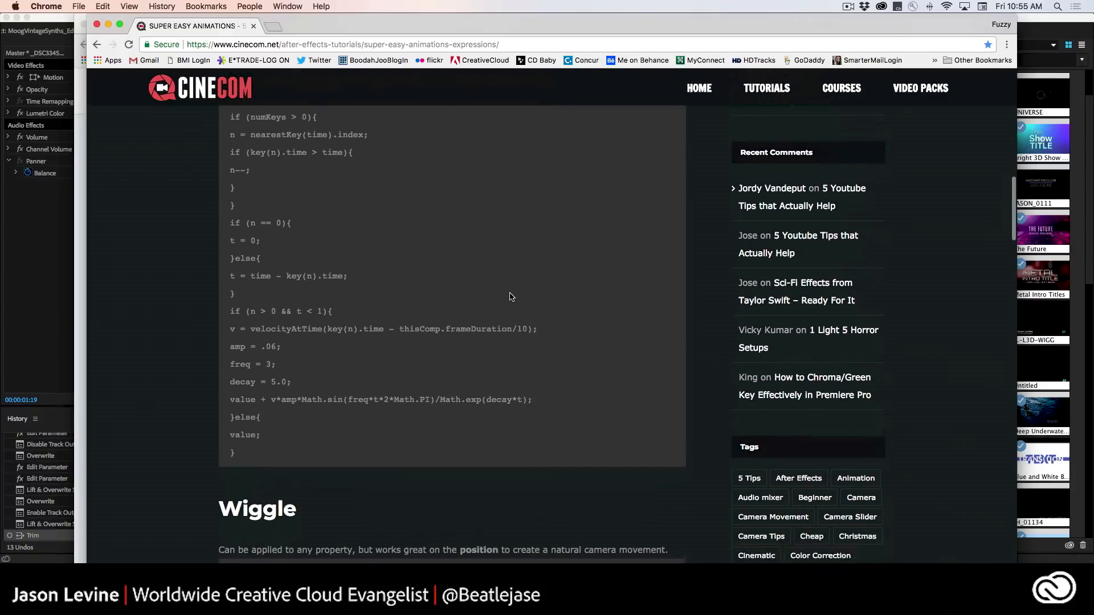
pyautogui.scroll(-3, 333, 322)
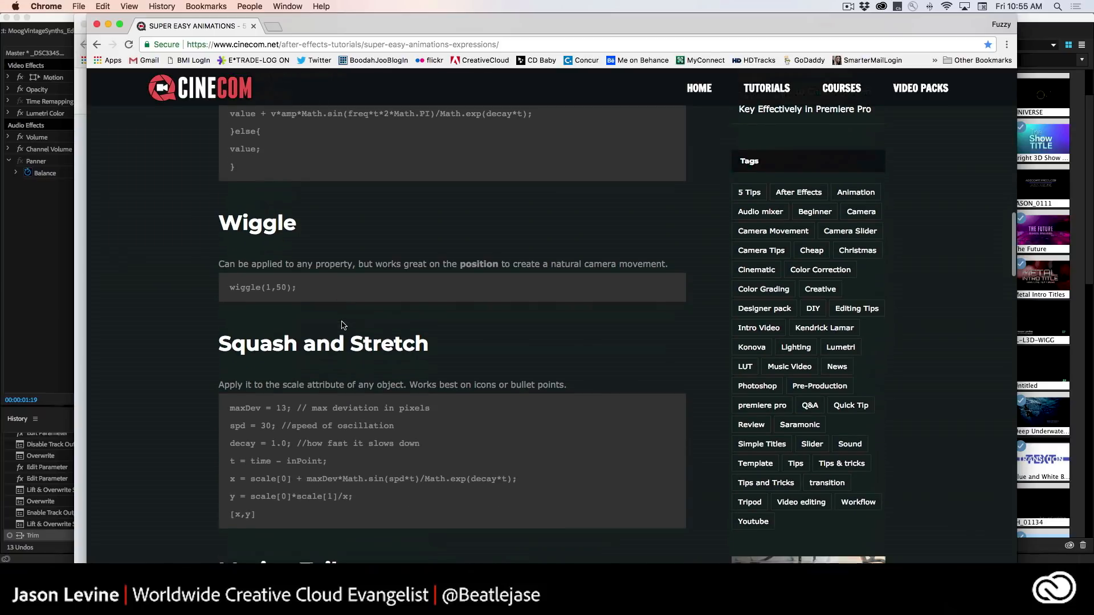
pyautogui.moveTo(228, 263); pyautogui.dragTo(675, 262)
pyautogui.click(486, 239)
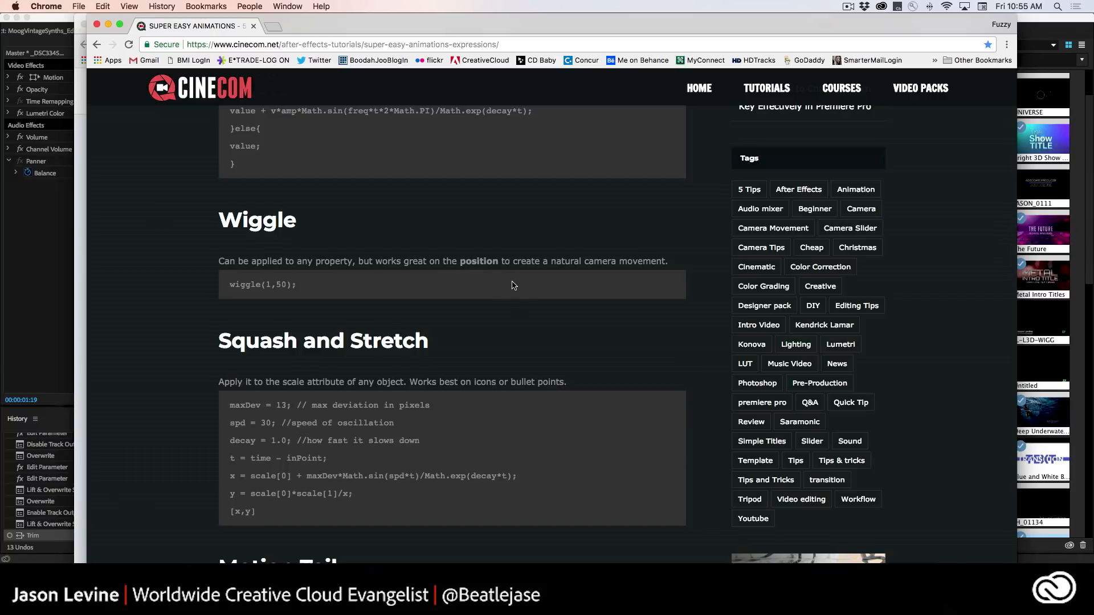
# Return to Premiere Pro, hide the JP Intro track, and place the JL-L3D-WIGG template above it at the sequence start for a preview.
pyautogui.press('super+Tab')
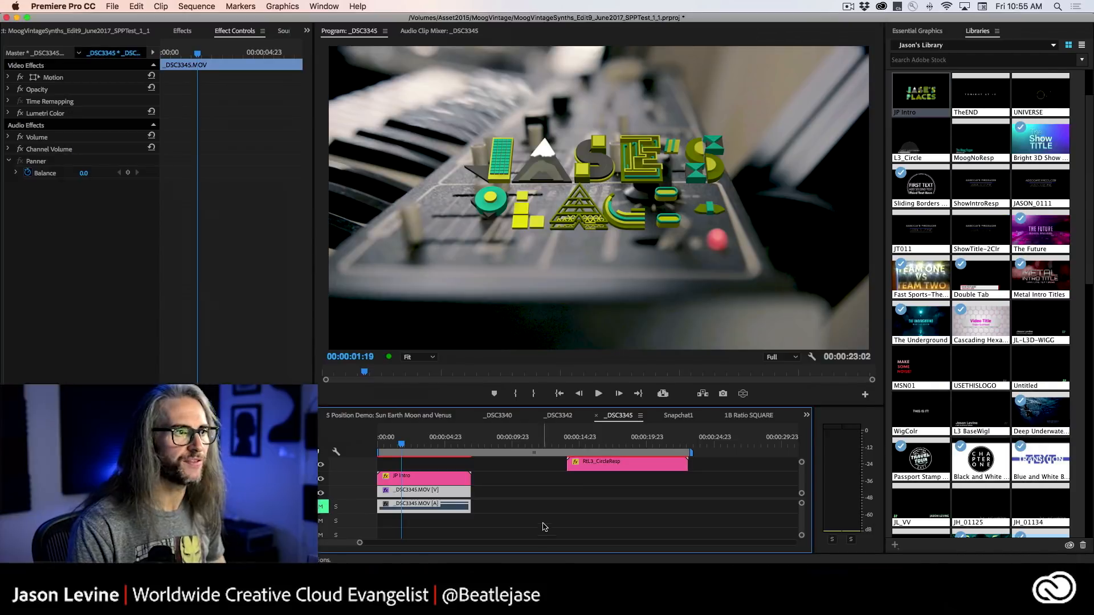
pyautogui.click(320, 479)
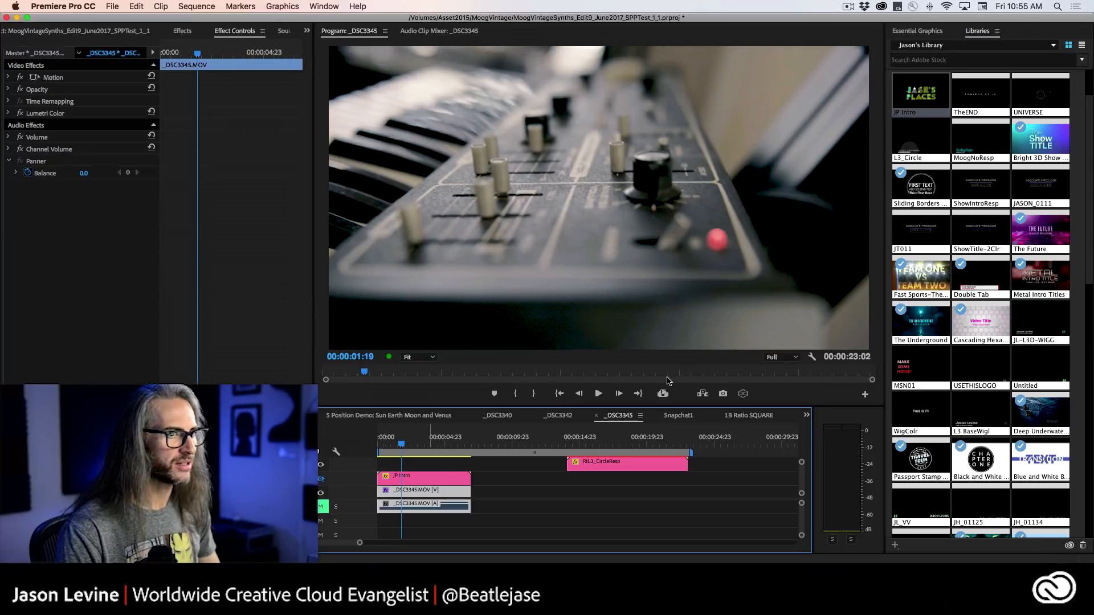
pyautogui.moveTo(1043, 318); pyautogui.dragTo(390, 459)
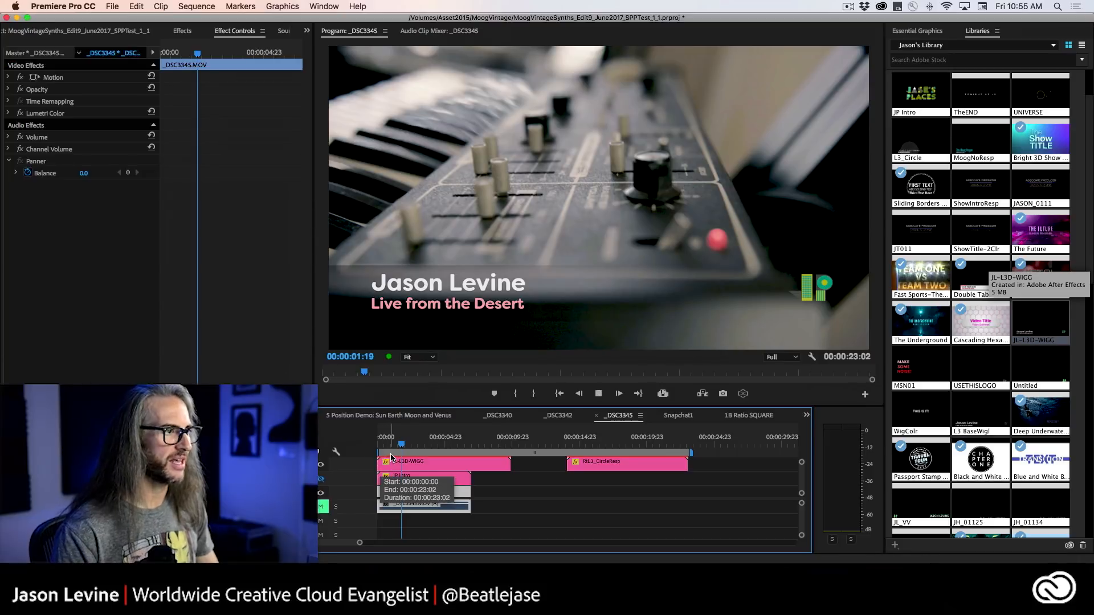
pyautogui.press('space')
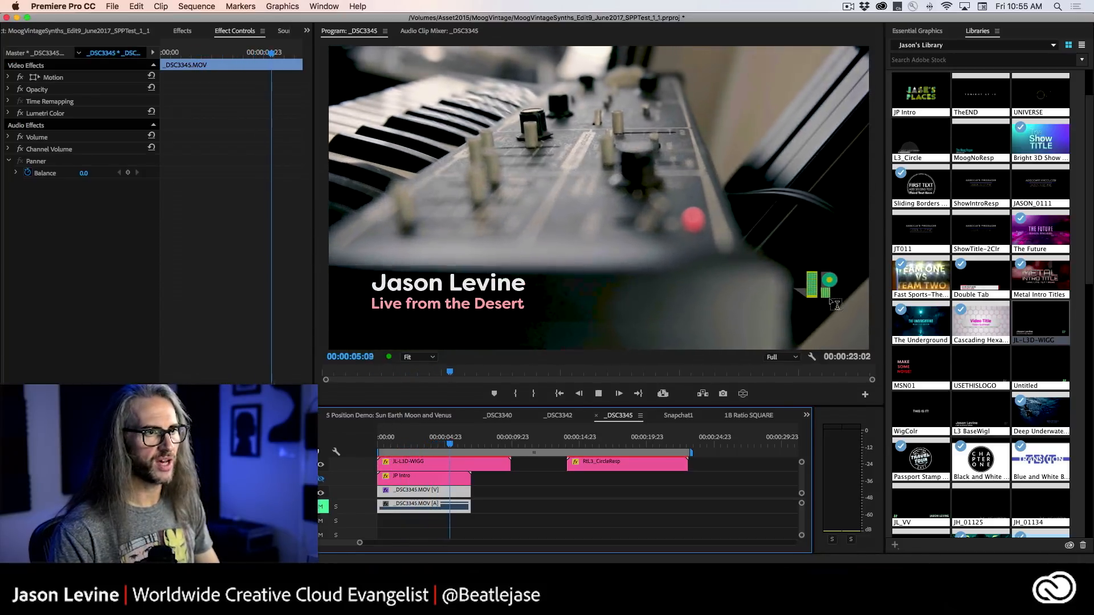
pyautogui.press('space')
# Set the JL-L3D-WIGG lower third's Wiggle Position to 34 and play back the logo movement from the sequence start.
pyautogui.click(467, 464)
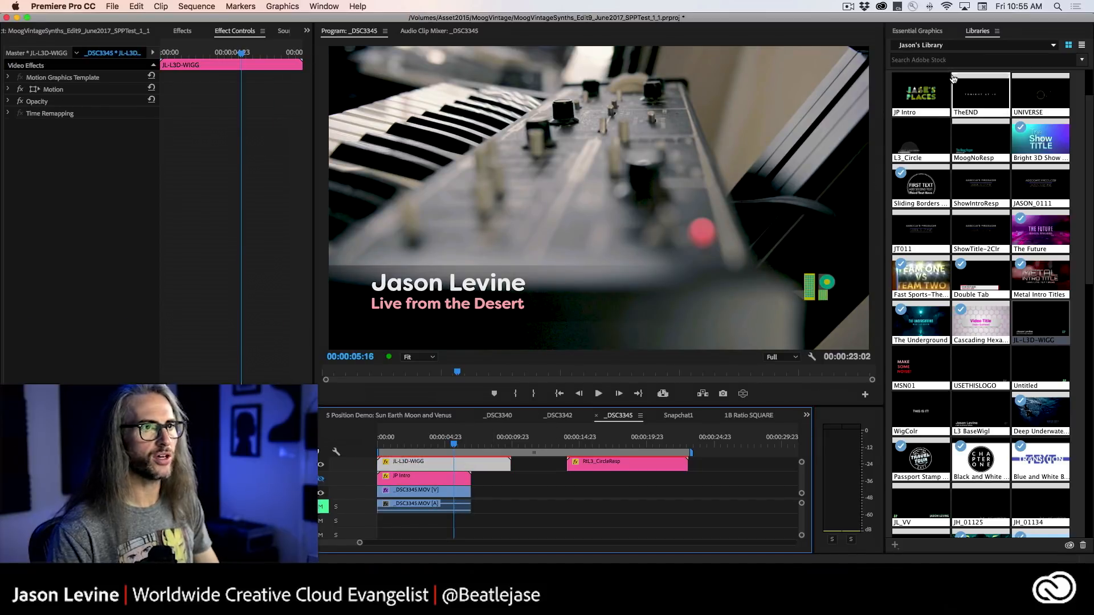
pyautogui.click(918, 32)
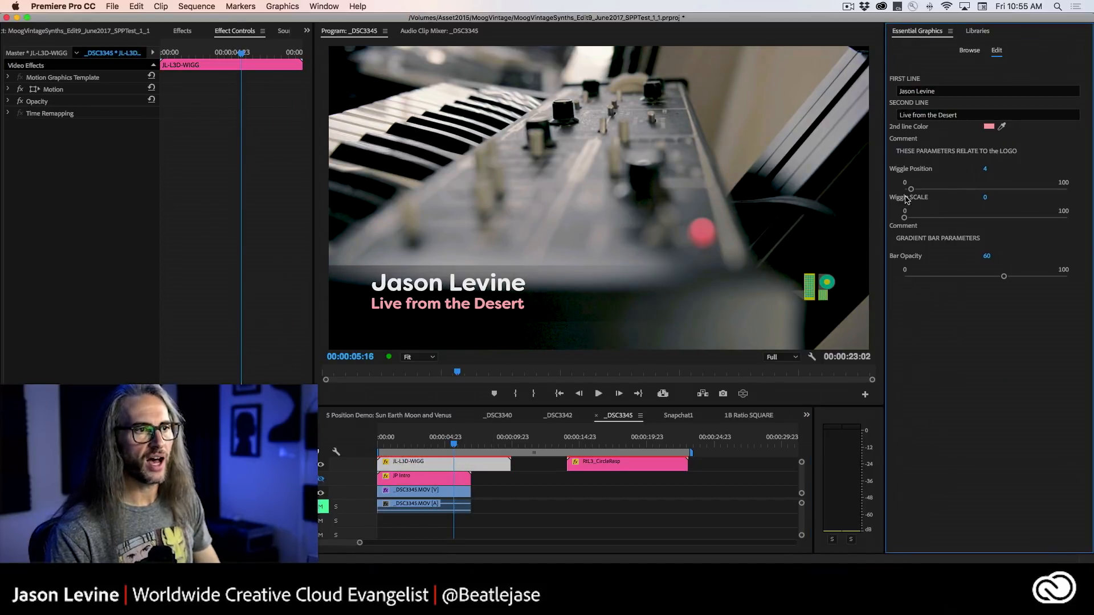
pyautogui.moveTo(912, 190); pyautogui.dragTo(960, 190)
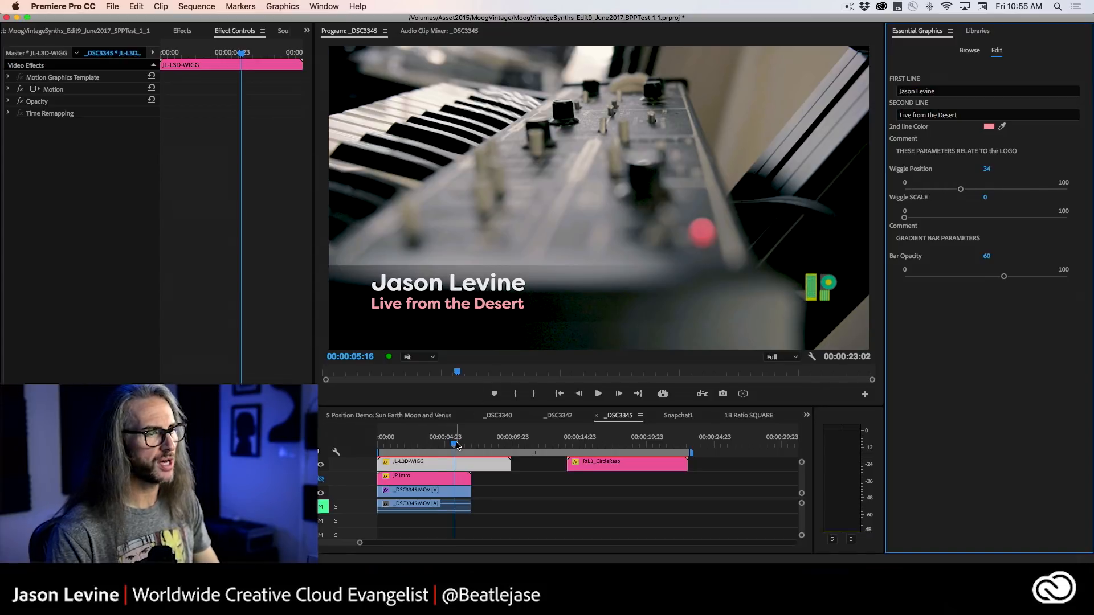
pyautogui.moveTo(424, 447); pyautogui.dragTo(363, 447)
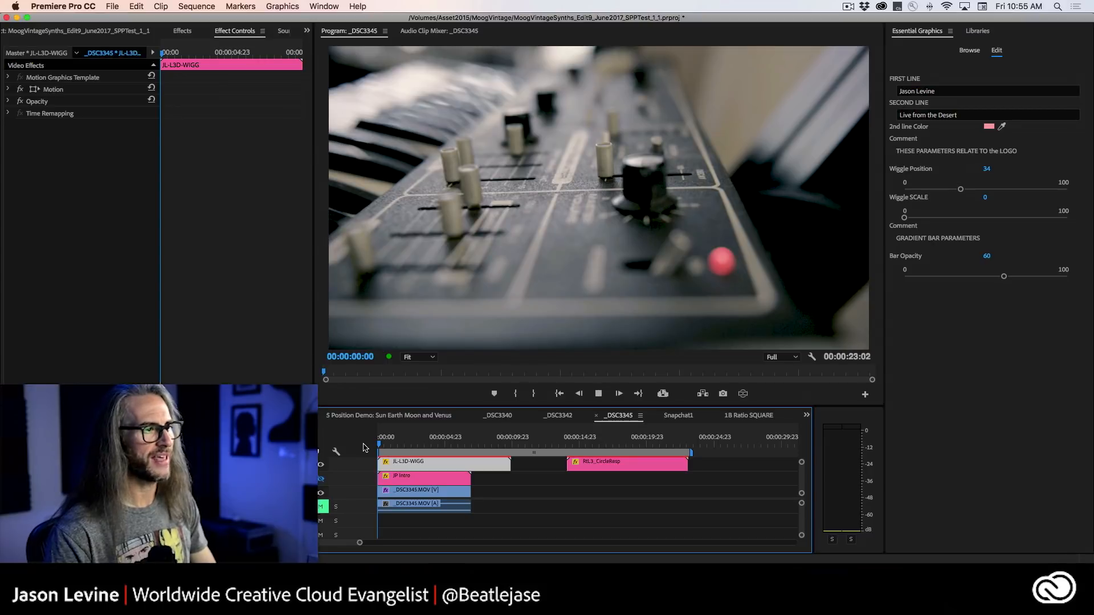
pyautogui.press('space')
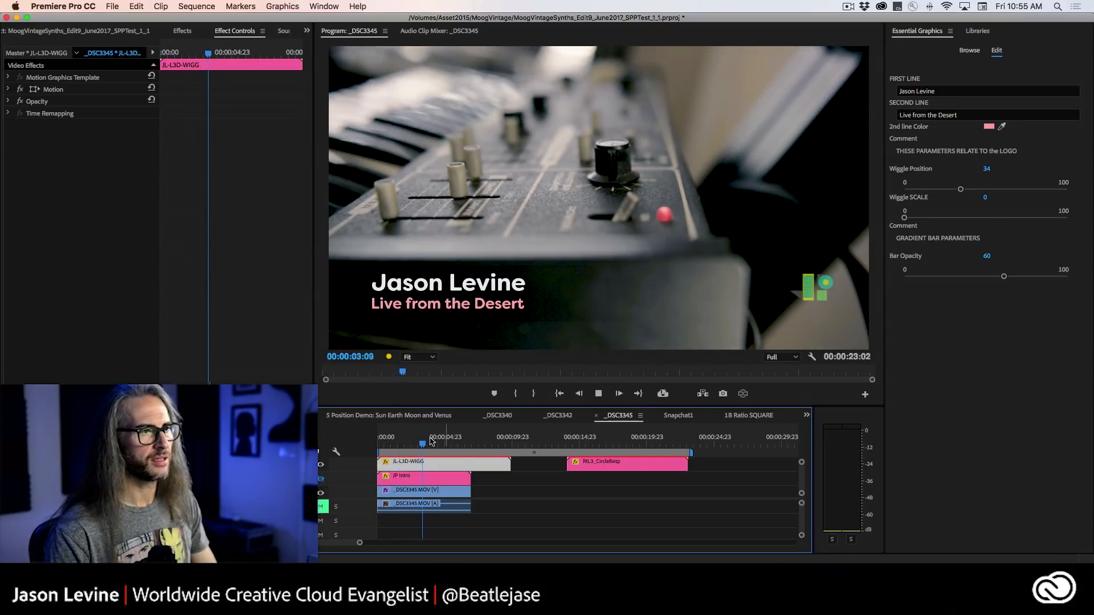
pyautogui.click(457, 442)
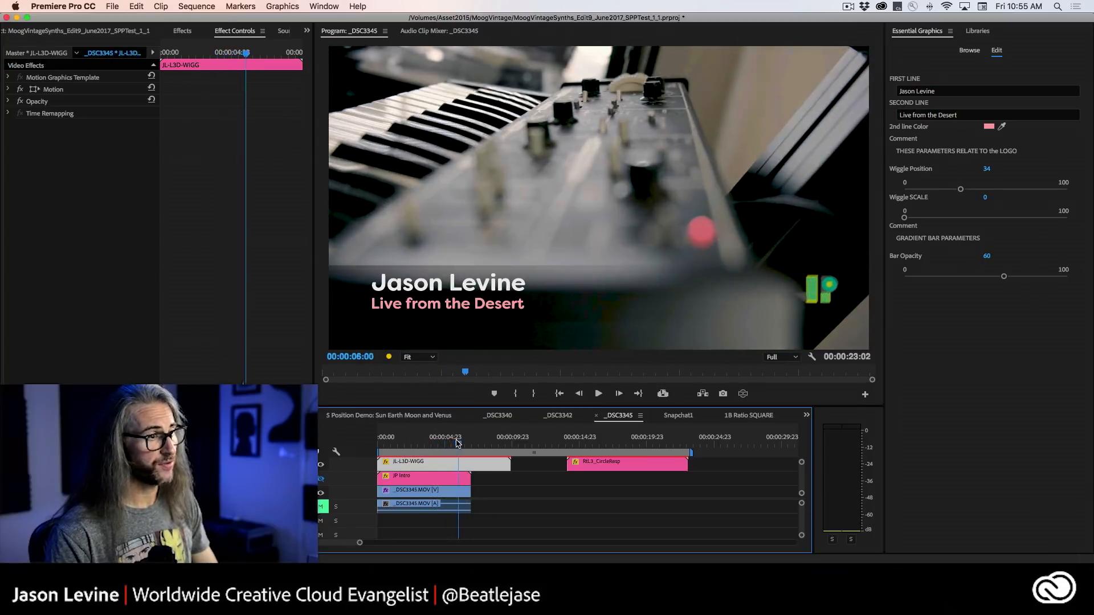
pyautogui.moveTo(458, 442); pyautogui.dragTo(419, 444)
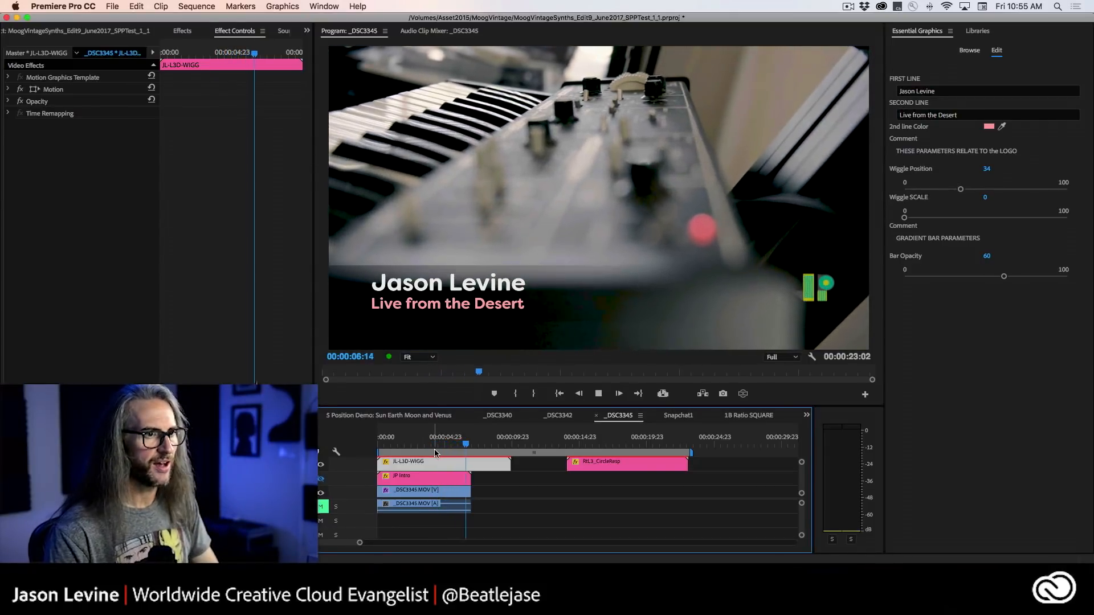
pyautogui.press('space')
pyautogui.click(442, 444)
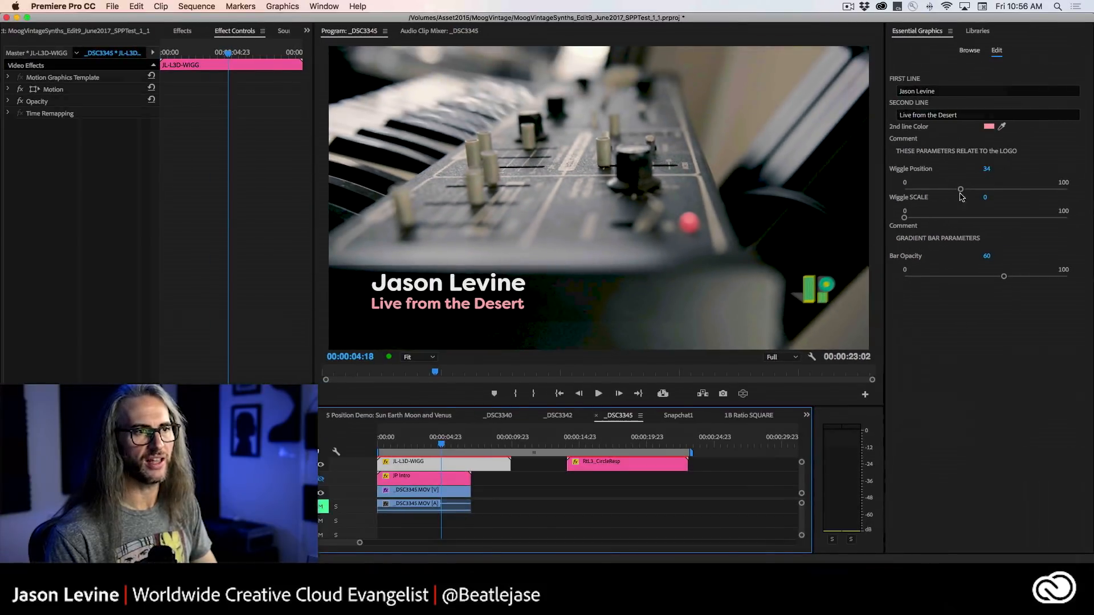
# Switch to Chrome and read the Squash and Stretch and Motion Tail expressions in Cinecom's After Effects article.
pyautogui.press('super+Tab')
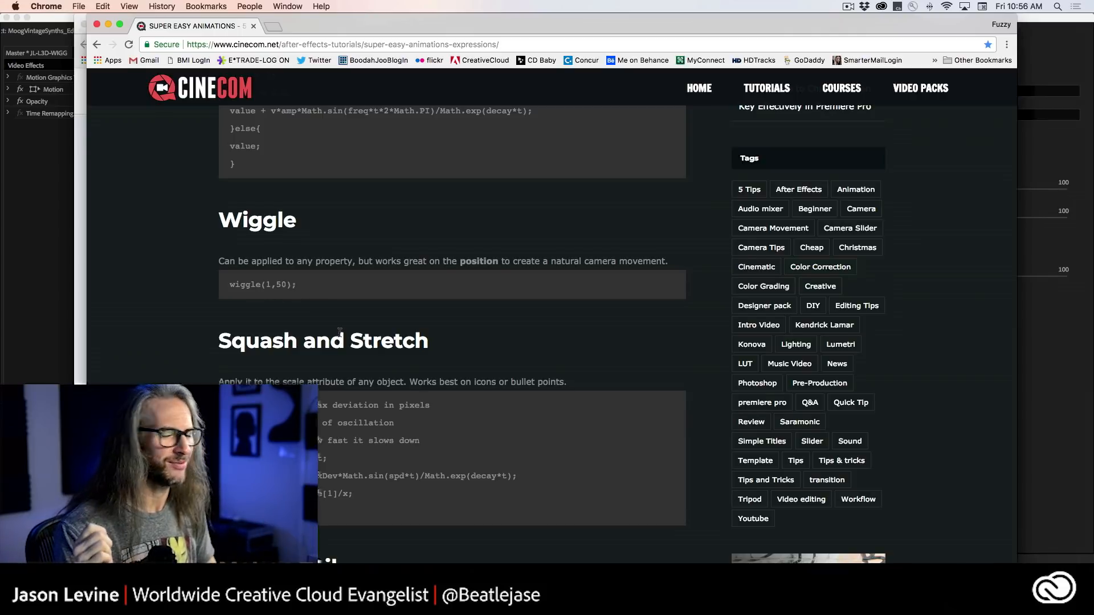
pyautogui.scroll(-6, 340, 333)
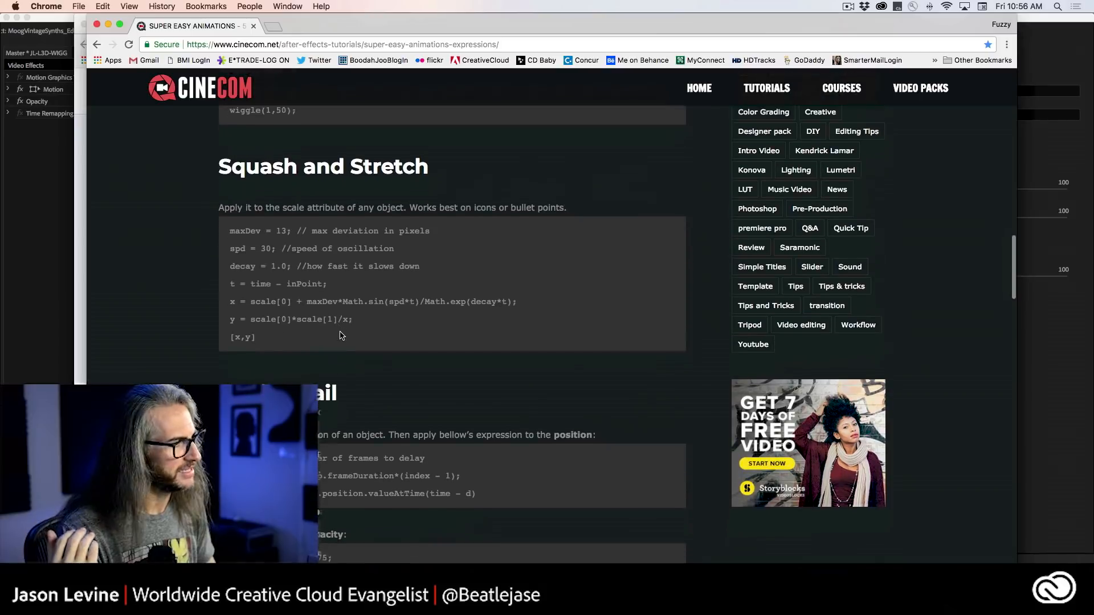
pyautogui.scroll(-1, 341, 335)
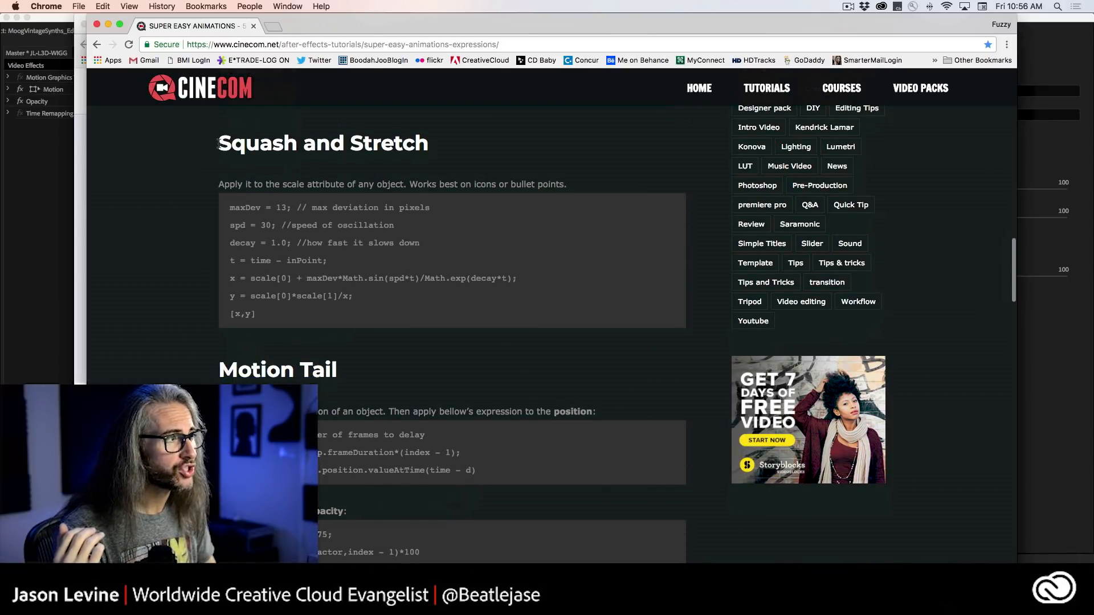
pyautogui.moveTo(218, 144); pyautogui.dragTo(439, 146)
pyautogui.click(523, 166)
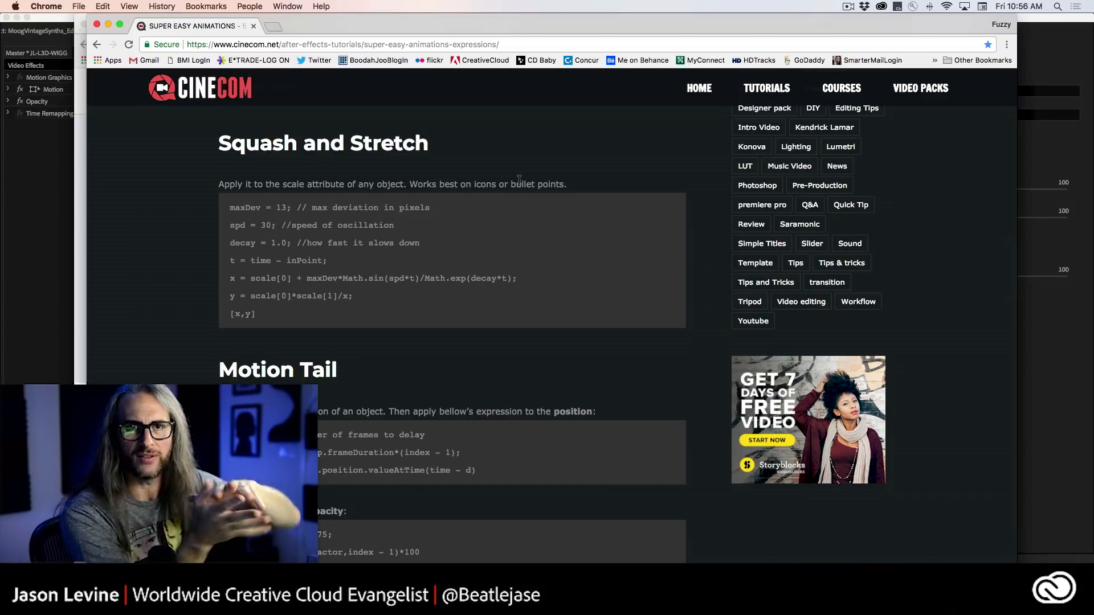
pyautogui.scroll(-3, 198, 351)
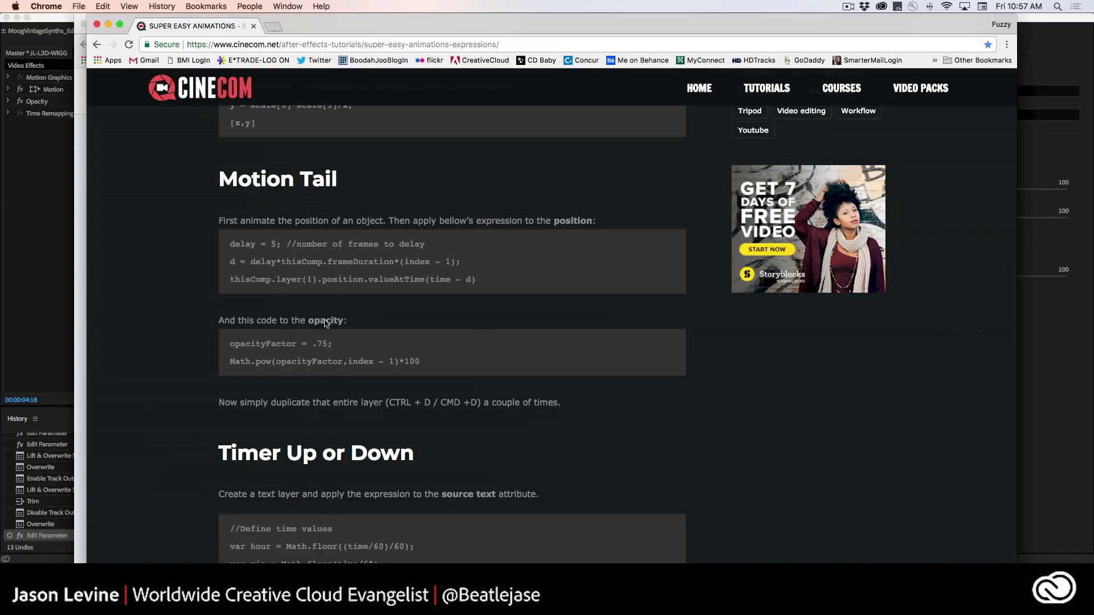
pyautogui.moveTo(272, 402); pyautogui.dragTo(358, 403)
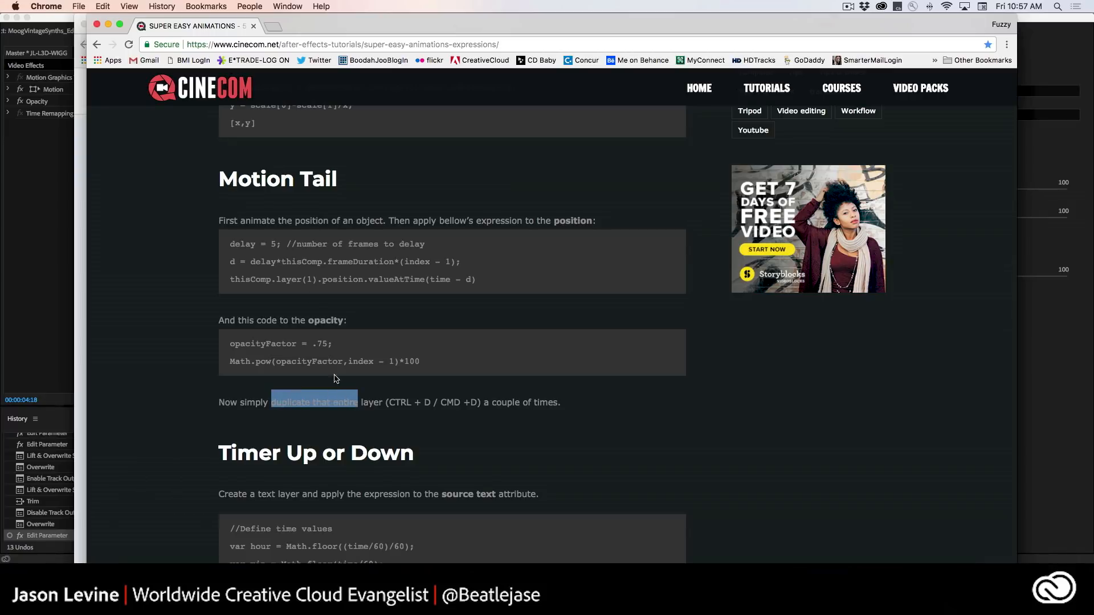
pyautogui.click(423, 357)
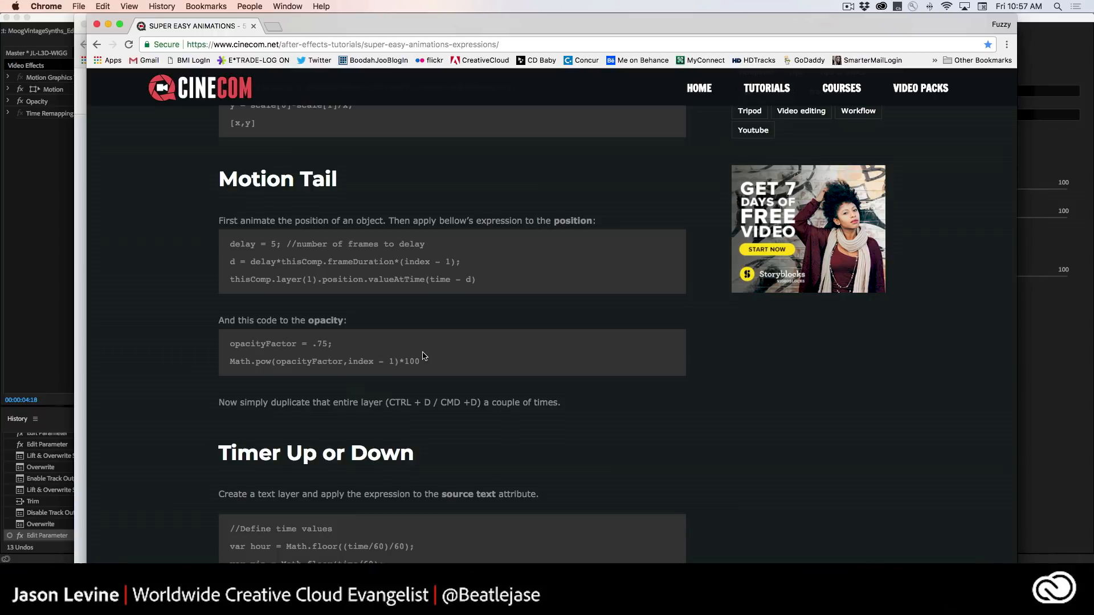
# Examine the Timer Up or Down expression in the article, including its code and the source text attribute it applies to.
pyautogui.scroll(-10, 460, 386)
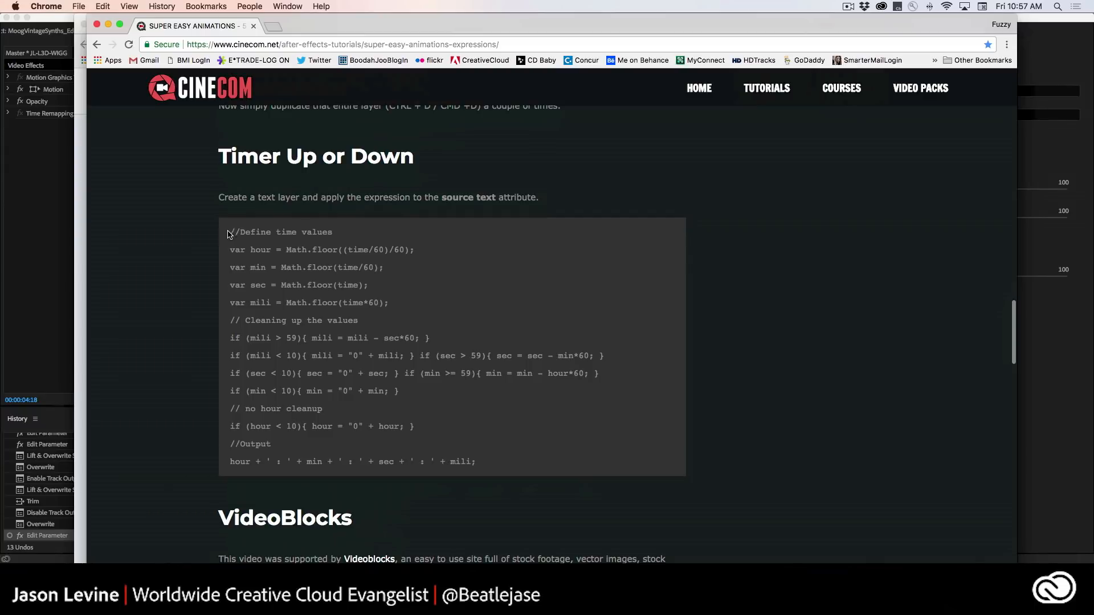
pyautogui.moveTo(228, 234); pyautogui.dragTo(637, 481)
pyautogui.click(585, 425)
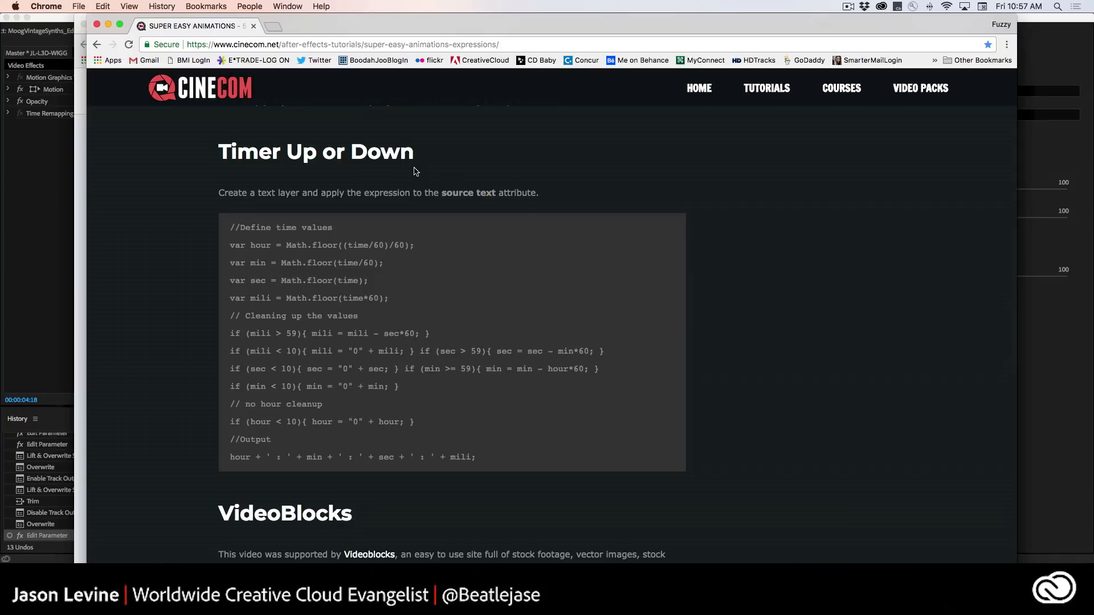
pyautogui.moveTo(443, 194); pyautogui.dragTo(502, 193)
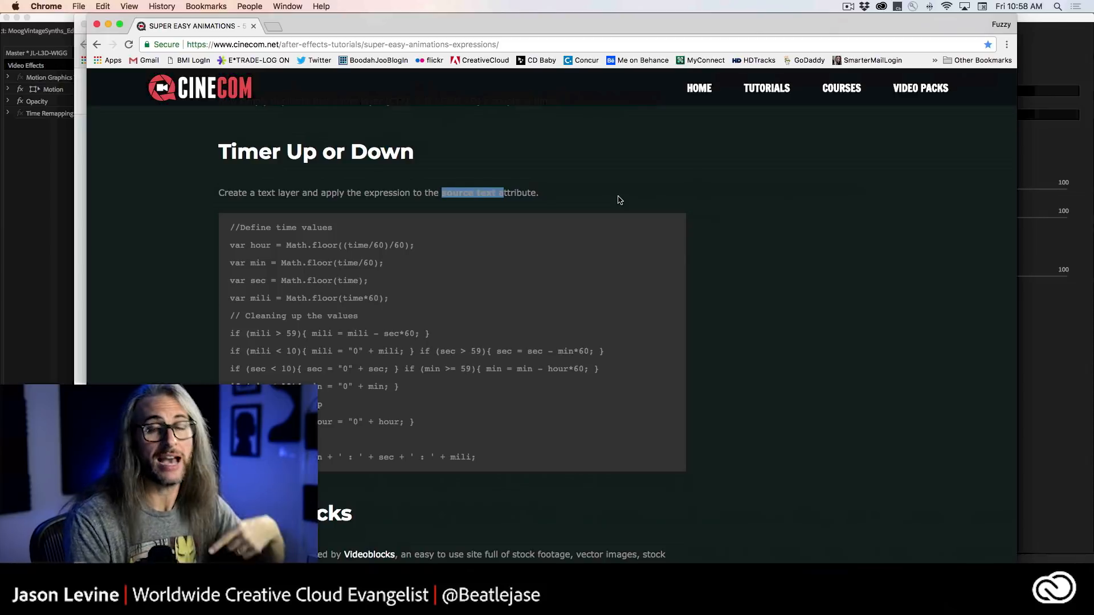
pyautogui.click(620, 200)
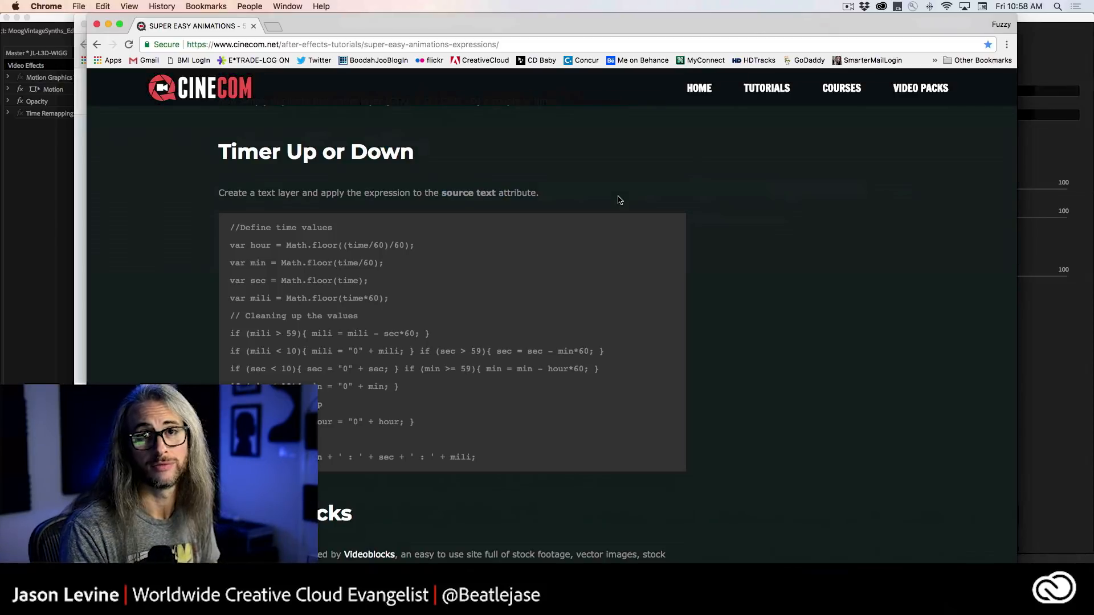
pyautogui.scroll(-5, 243, 277)
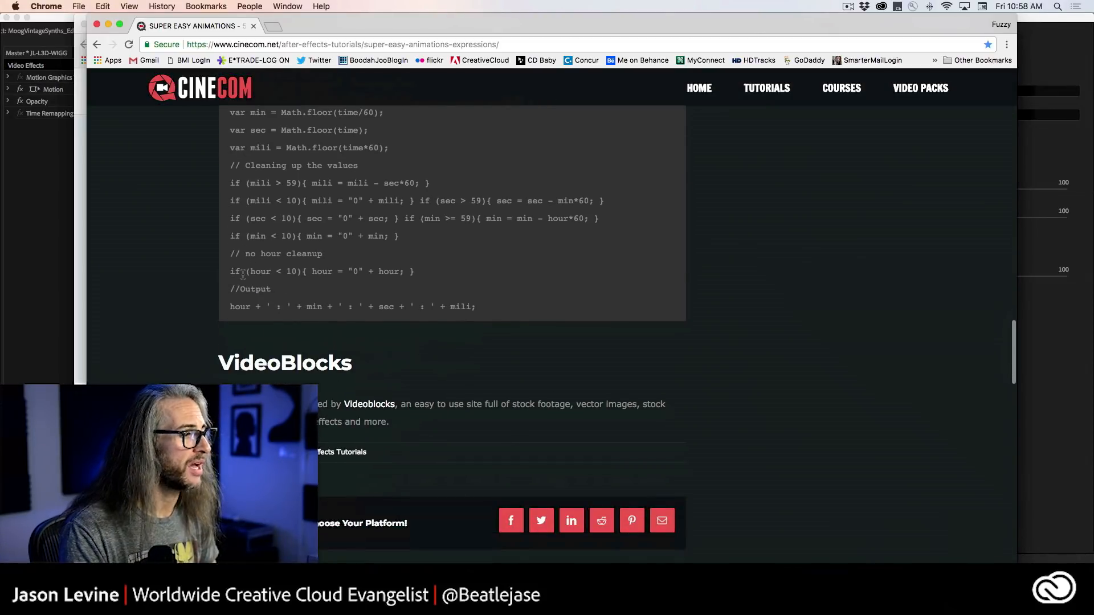
pyautogui.scroll(6, 243, 274)
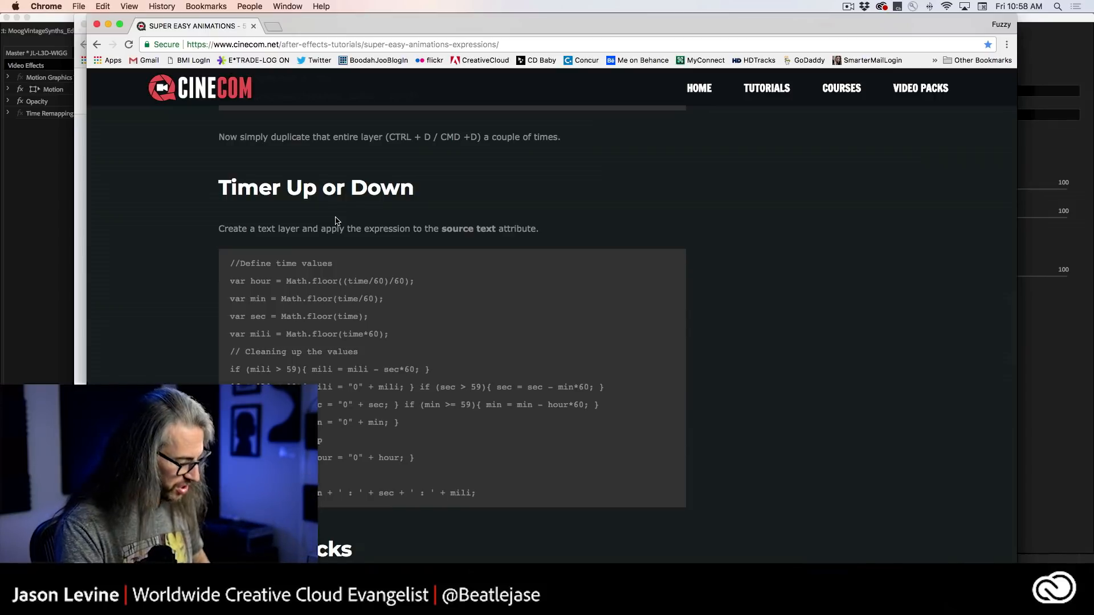
# Return to Premiere Pro, search Adobe Stock templates for "transitions" from Libraries, and browse the available designs.
pyautogui.press('super+Tab')
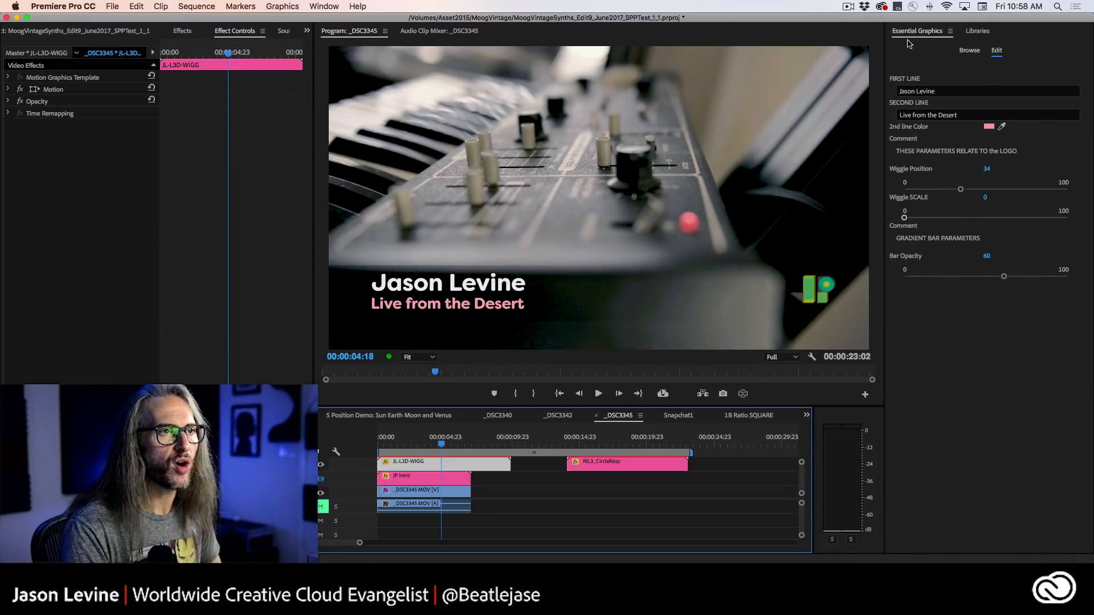
pyautogui.click(975, 31)
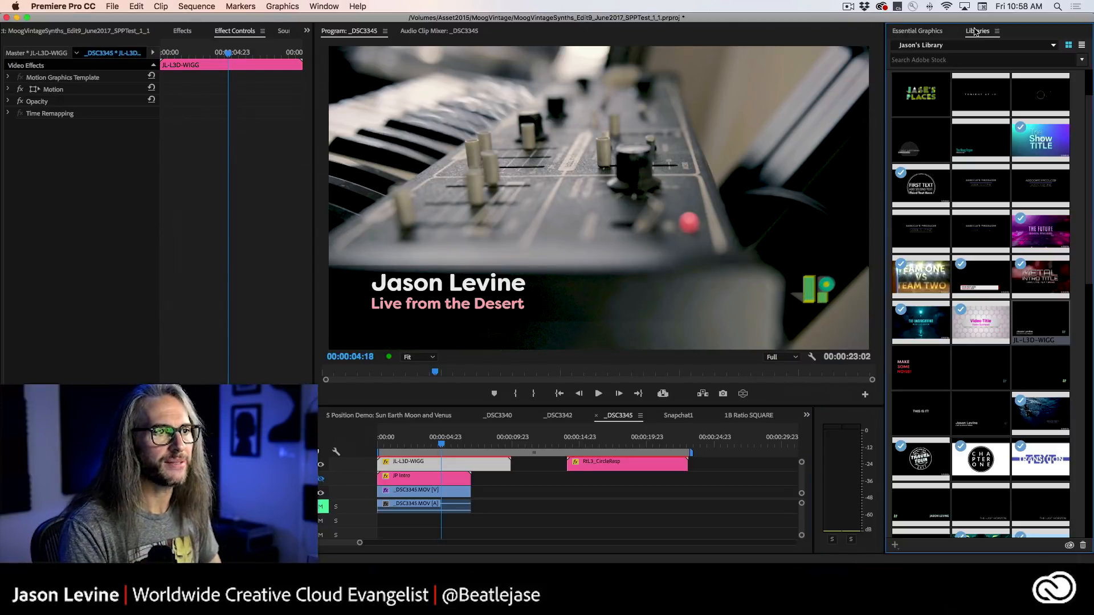
pyautogui.click(955, 59)
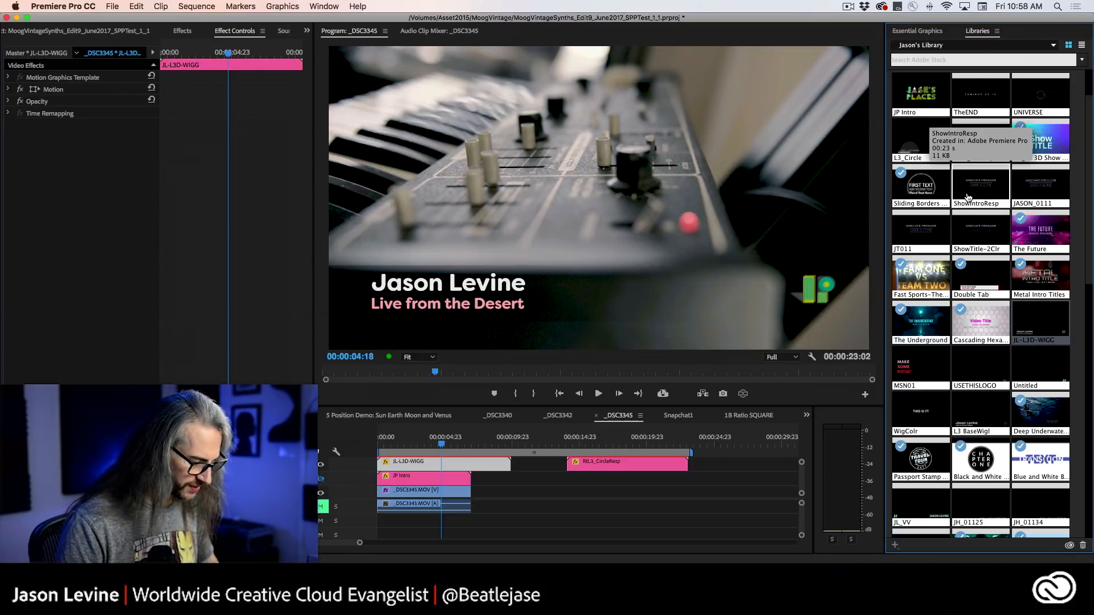
pyautogui.write('transitions')
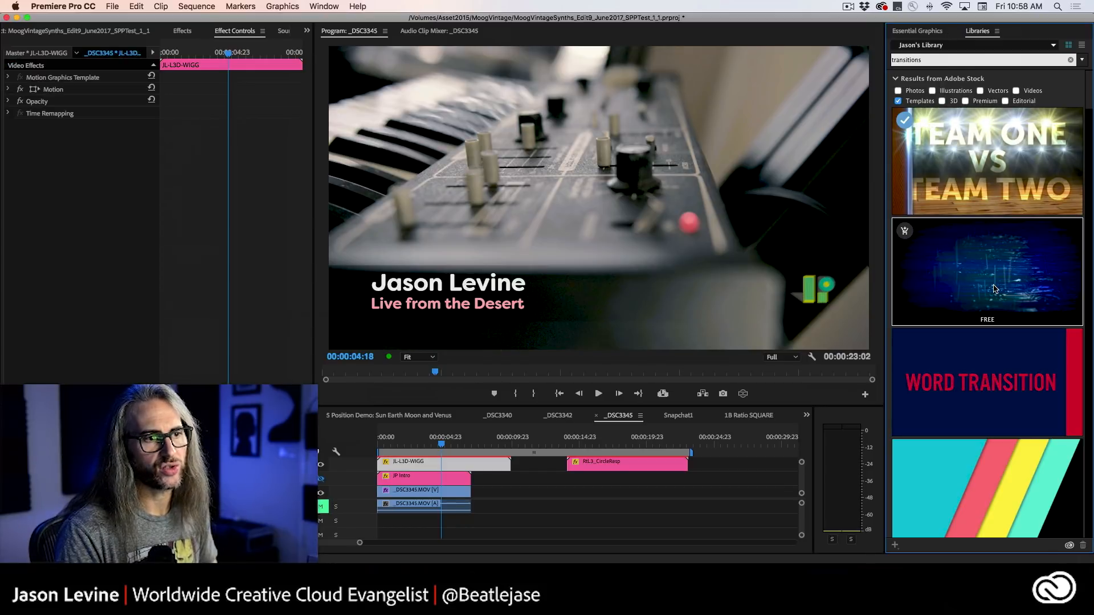
pyautogui.scroll(-15, 1089, 283)
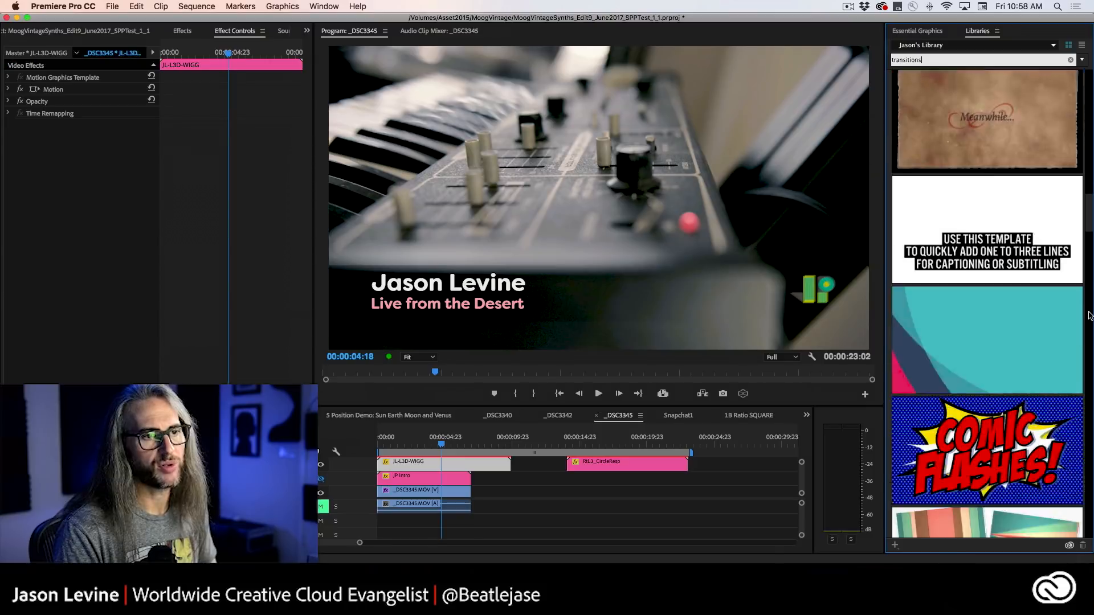
pyautogui.moveTo(1088, 292)
pyautogui.mouseDown()
pyautogui.moveTo(1088, 277)
pyautogui.moveTo(1088, 298)
pyautogui.mouseUp()
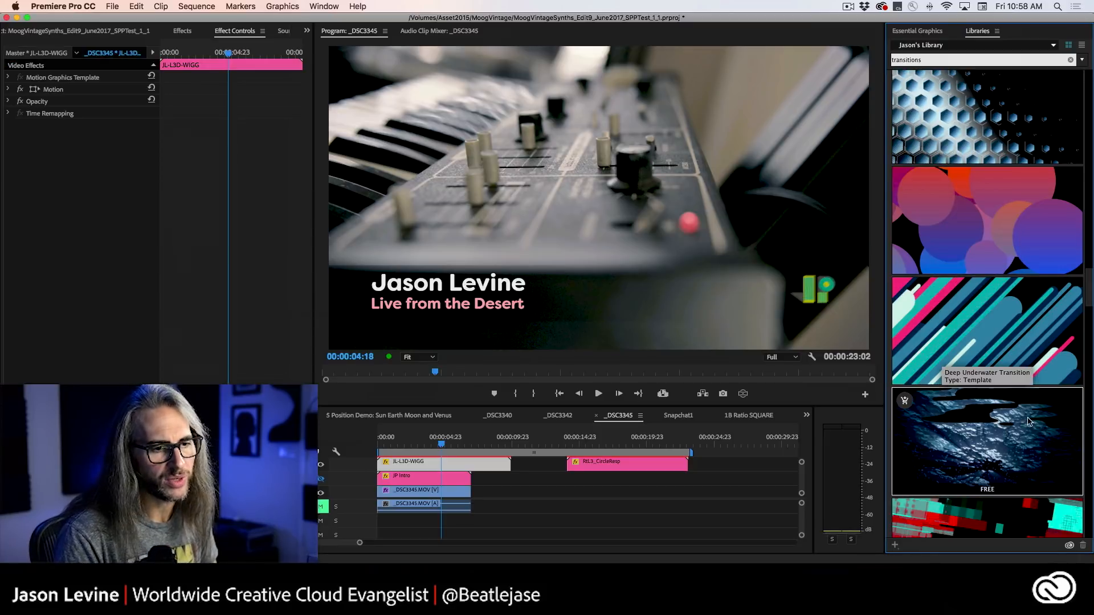
pyautogui.moveTo(1088, 291)
pyautogui.mouseDown()
pyautogui.moveTo(1090, 389)
pyautogui.moveTo(1090, 299)
pyautogui.mouseUp()
pyautogui.moveTo(992, 318)
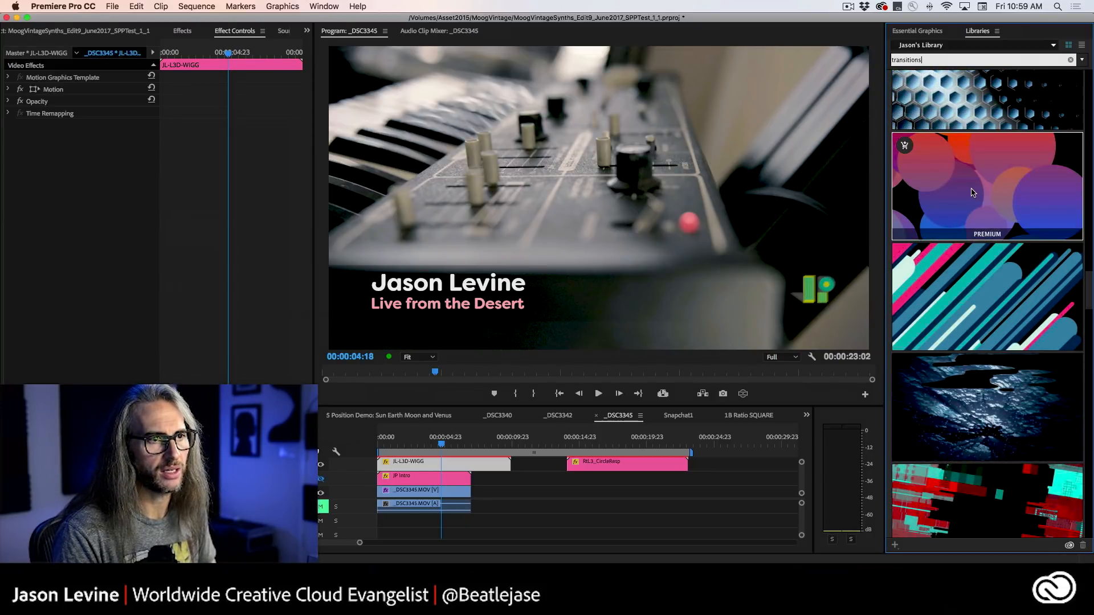
# Open the Dynamic Geometric Transitions template's Adobe Stock page, review its features, and license and save it to the selected library.
pyautogui.doubleClick(982, 308)
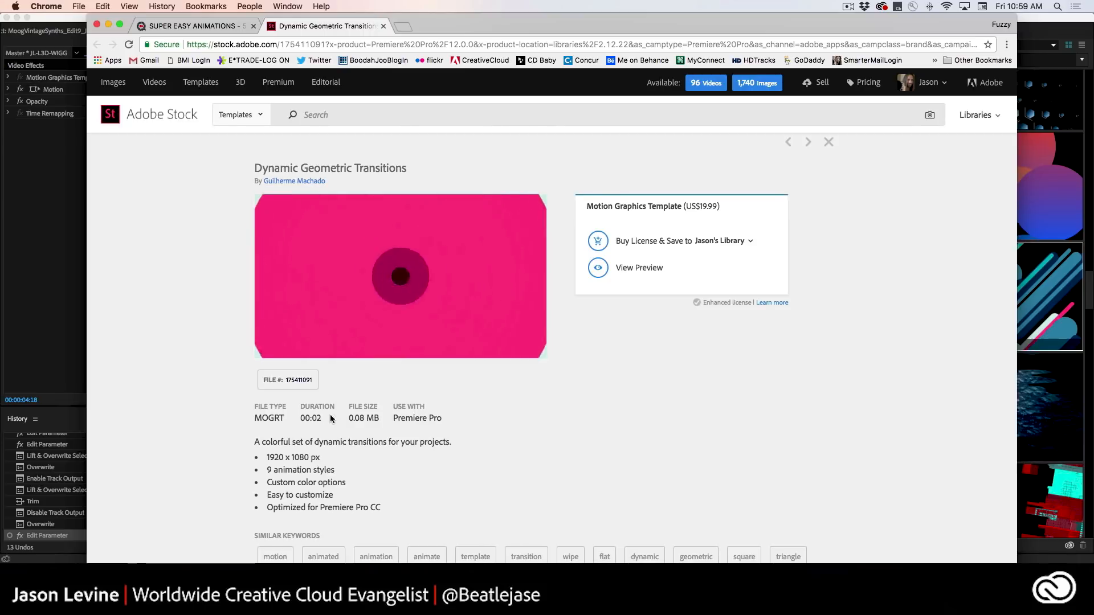
pyautogui.scroll(-2, 223, 463)
pyautogui.scroll(-1, 223, 463)
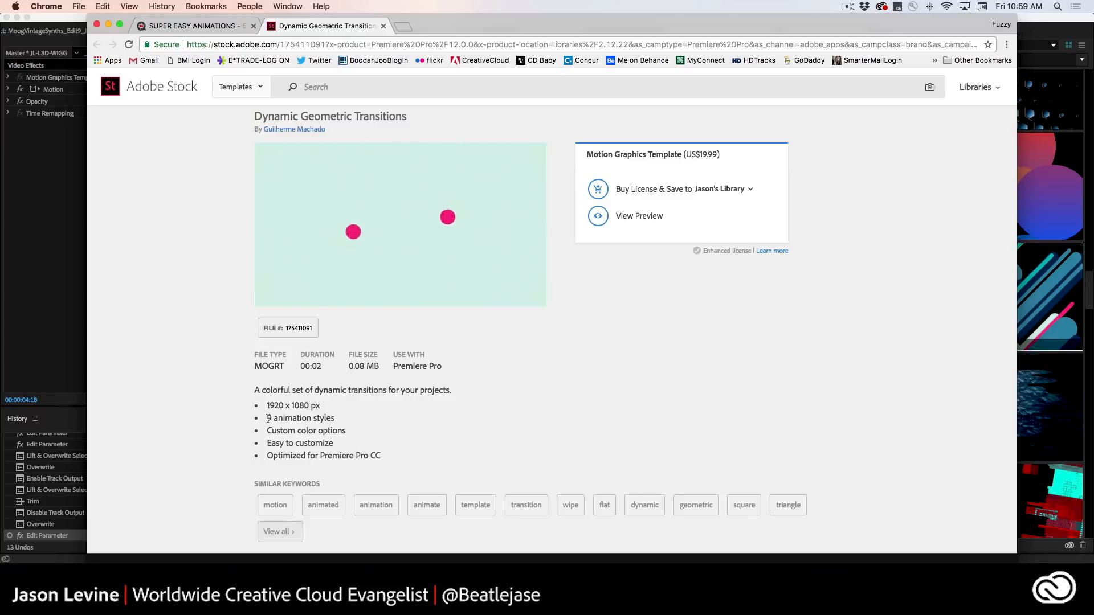
pyautogui.moveTo(265, 418); pyautogui.dragTo(346, 421)
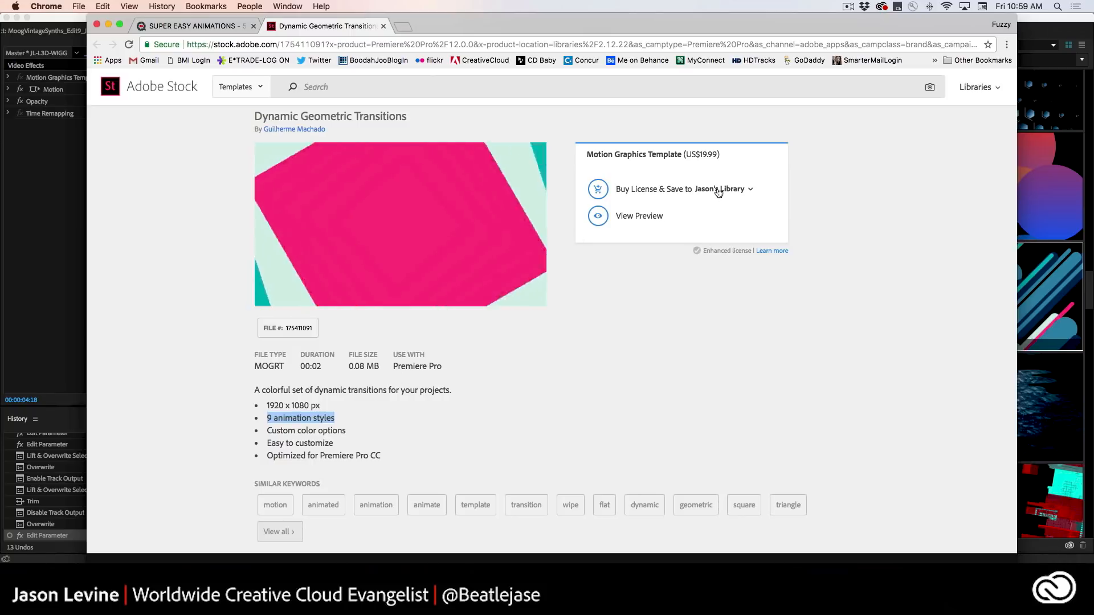
pyautogui.click(598, 189)
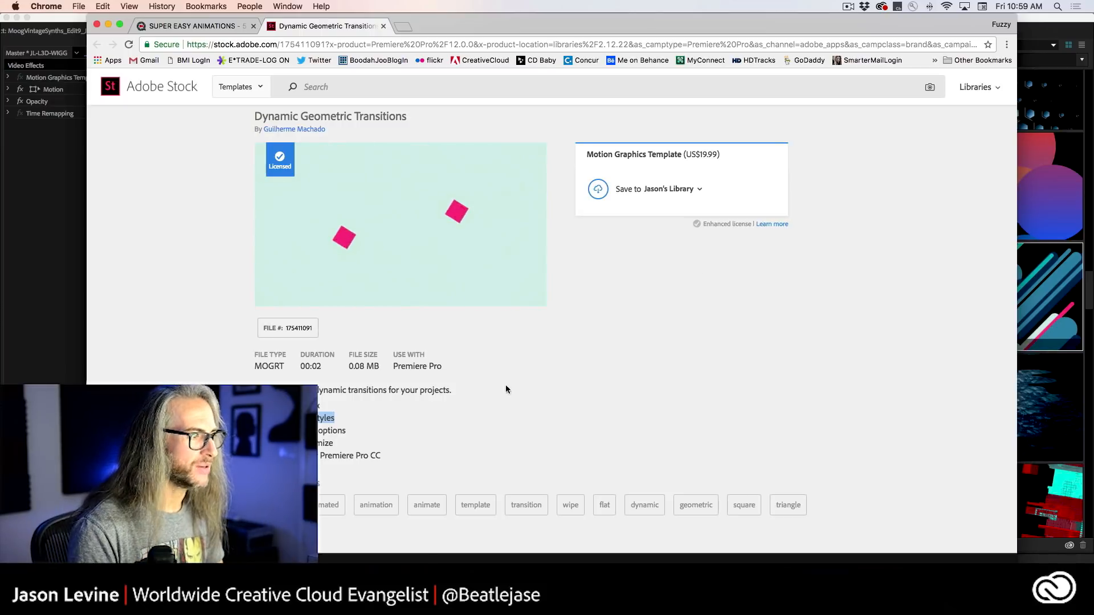
pyautogui.moveTo(266, 431); pyautogui.dragTo(349, 431)
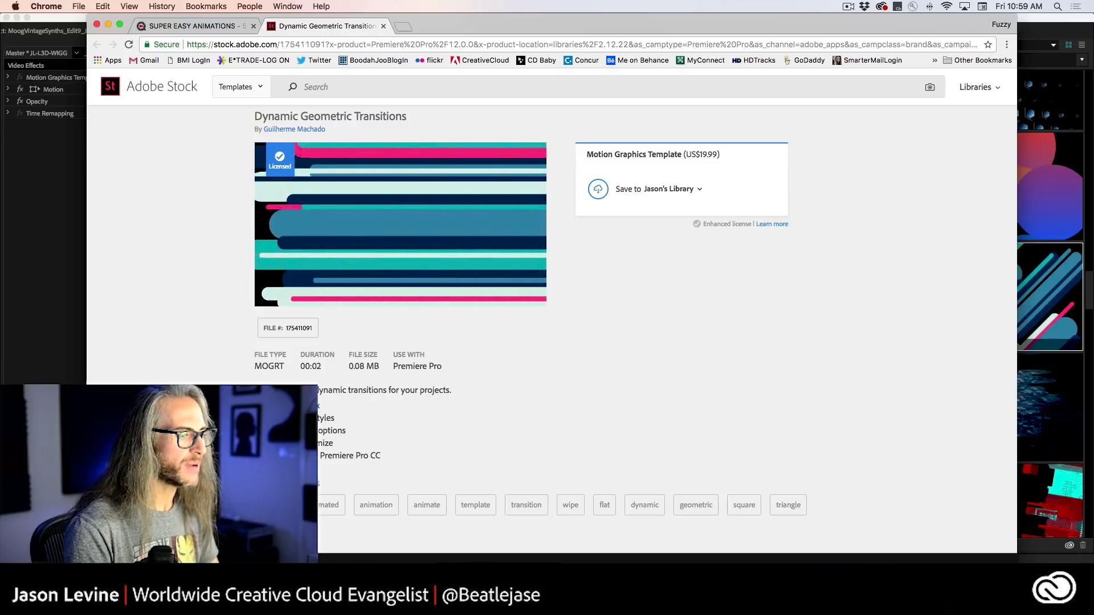
# Return to Premiere Pro, move the playhead to 00:00:03:20, make the JP Intro title visible again, and show its editable parameters.
pyautogui.click(335, 590)
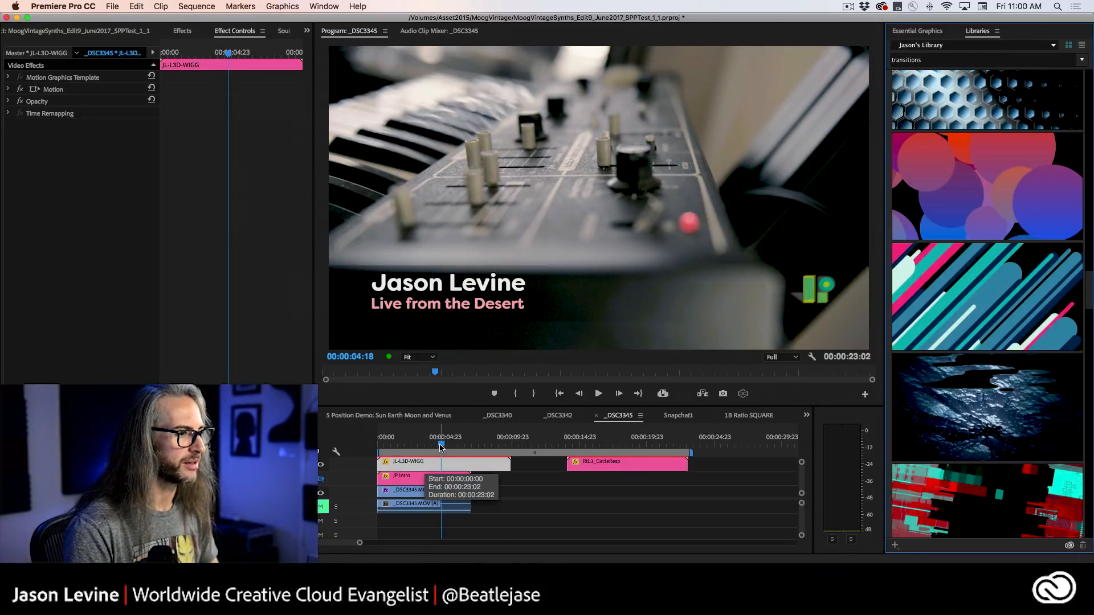
pyautogui.moveTo(441, 447); pyautogui.dragTo(428, 447)
pyautogui.click(388, 479)
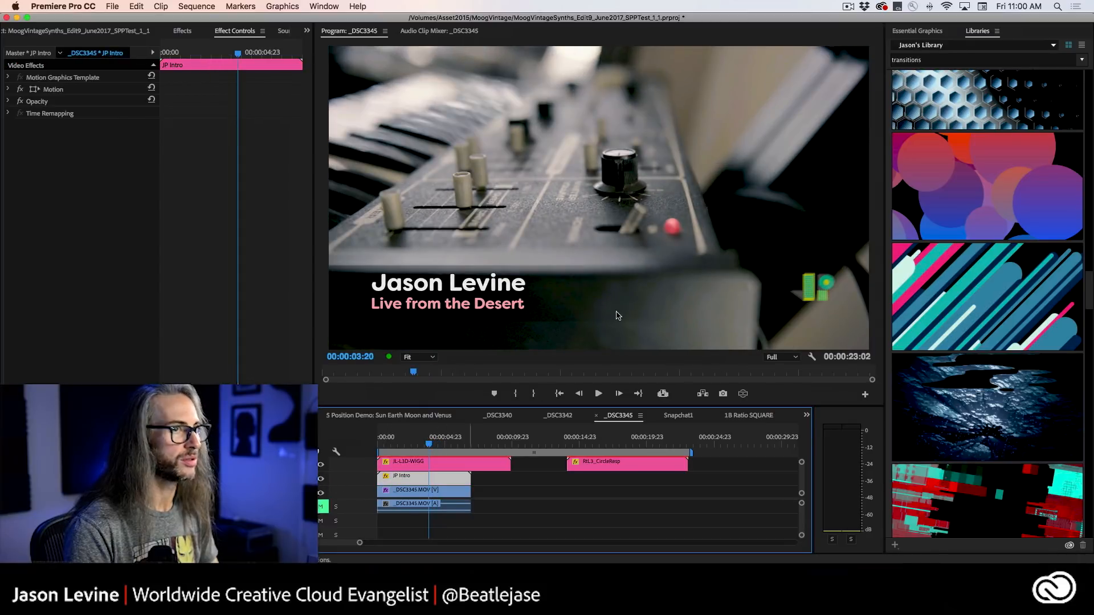
pyautogui.click(925, 32)
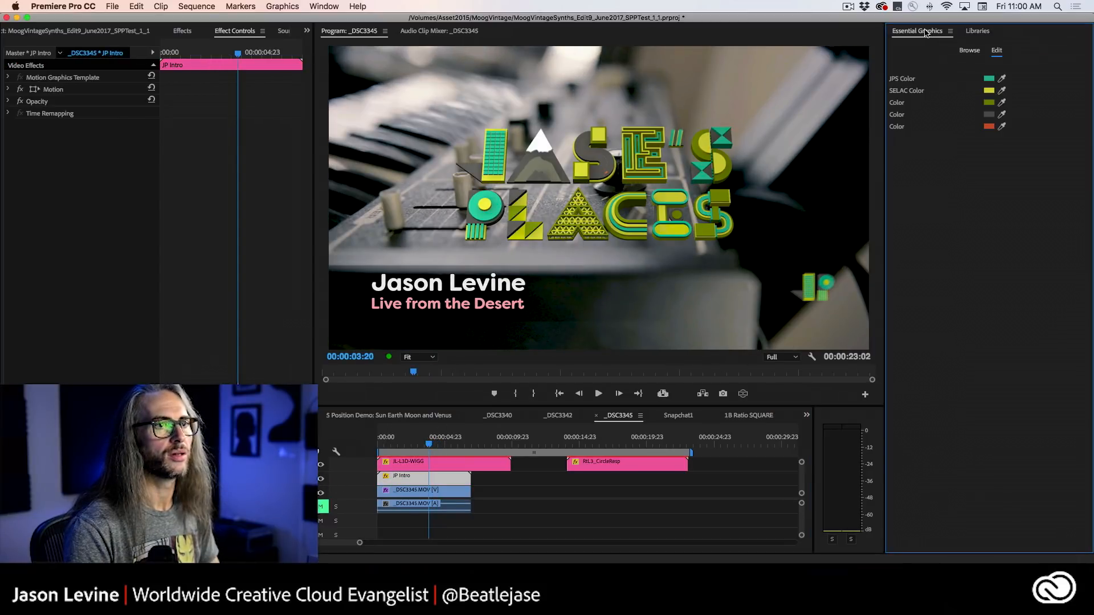
# Change the JP Intro title's JPS Color to blue and its SELAC Color to orange D58434.
pyautogui.click(990, 79)
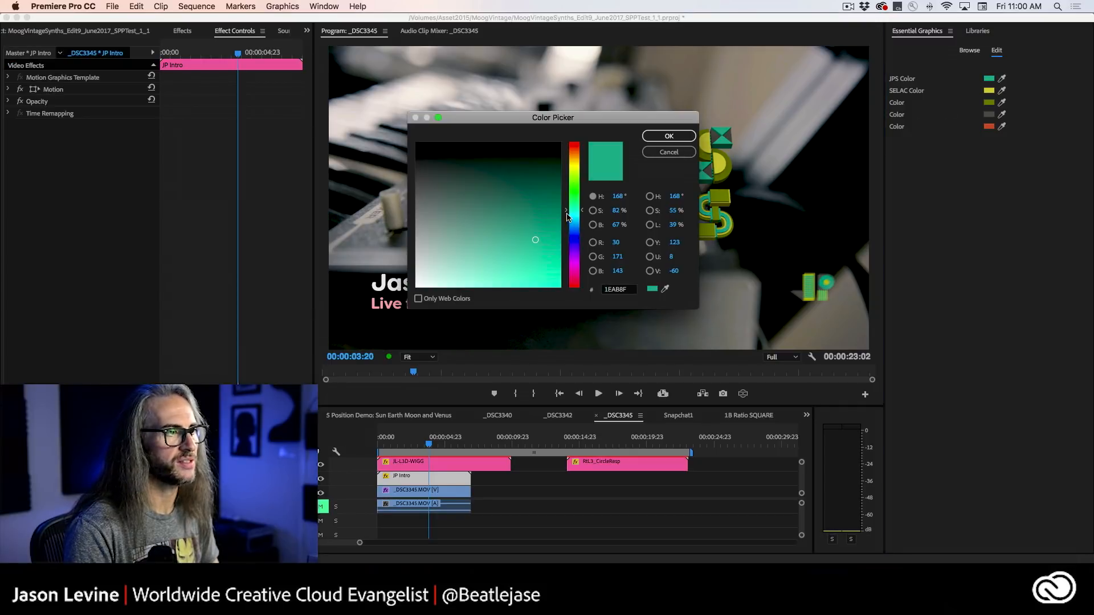
pyautogui.moveTo(566, 216); pyautogui.dragTo(569, 237)
pyautogui.click(667, 136)
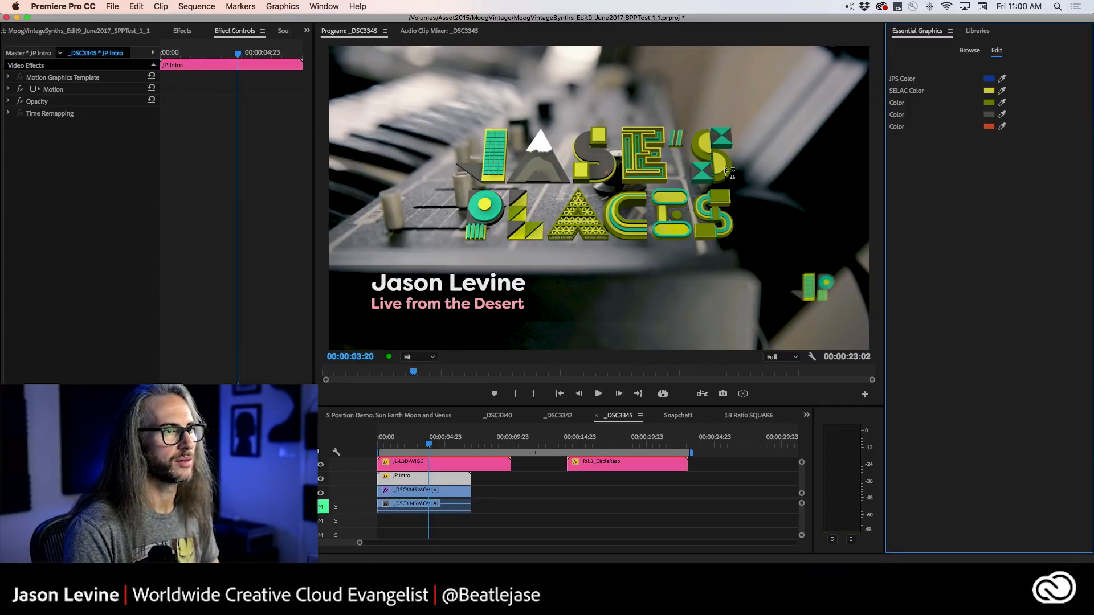
pyautogui.click(989, 91)
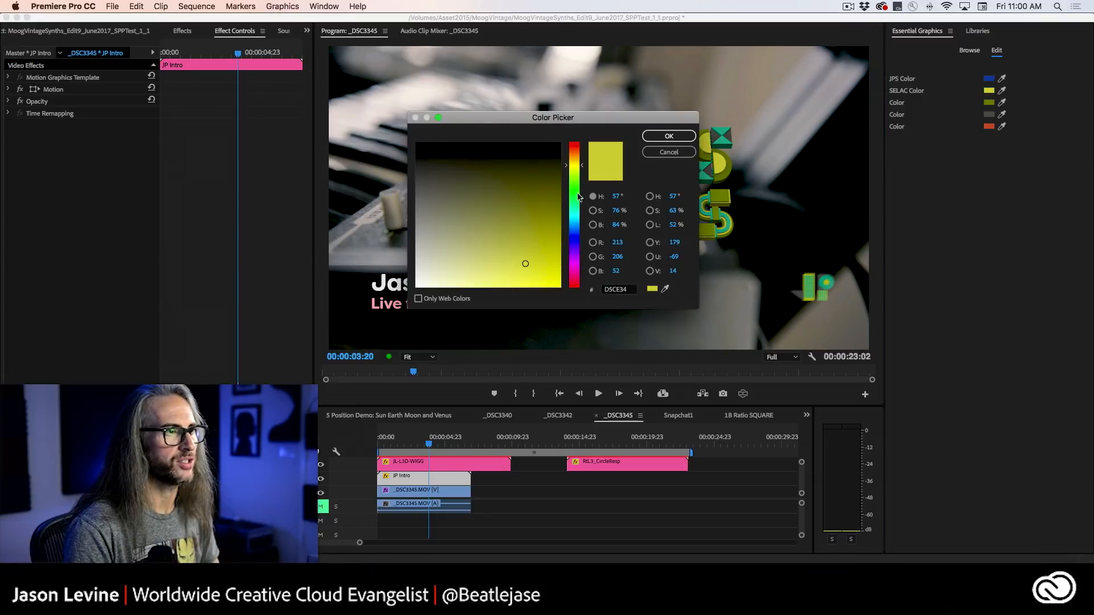
pyautogui.moveTo(567, 167); pyautogui.dragTo(567, 154)
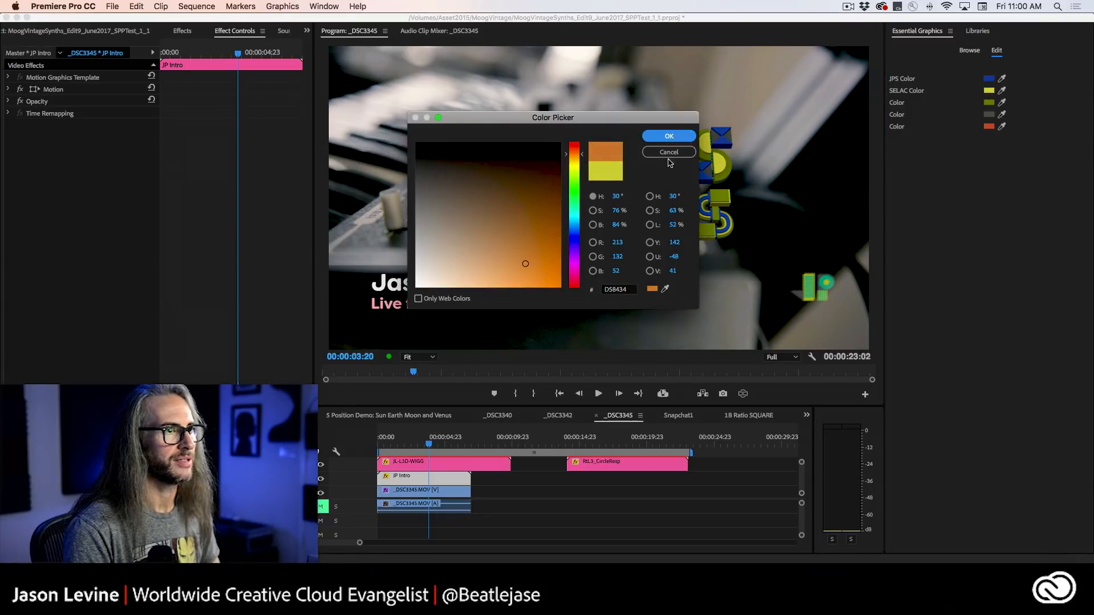
pyautogui.click(664, 138)
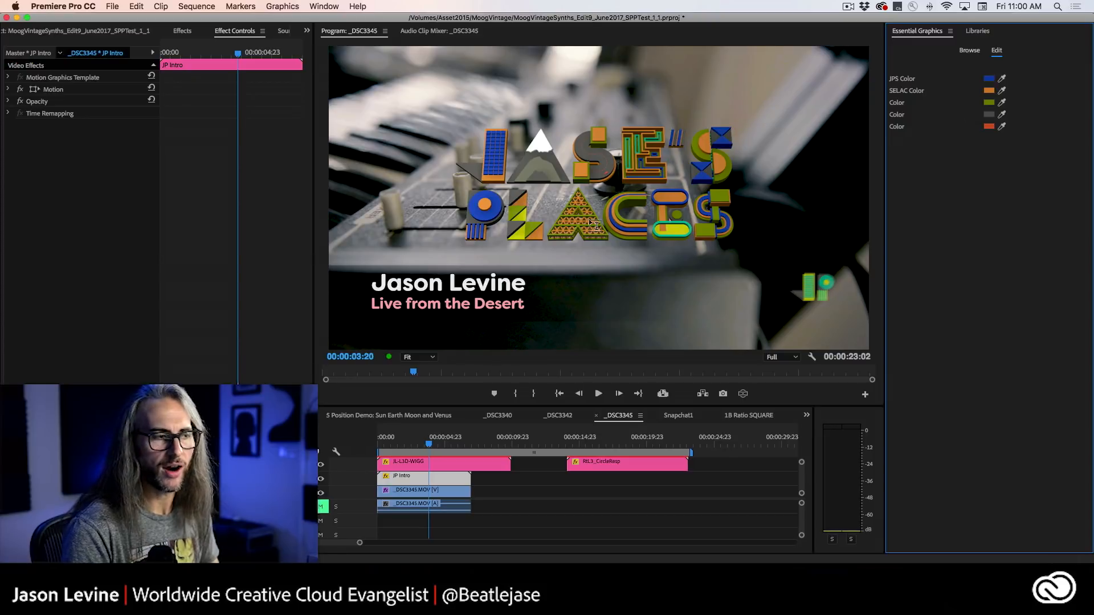
# Look at the Dynamic Geometric Transitions preview in Chrome again and return to Premiere Pro.
pyautogui.press('super+Tab')
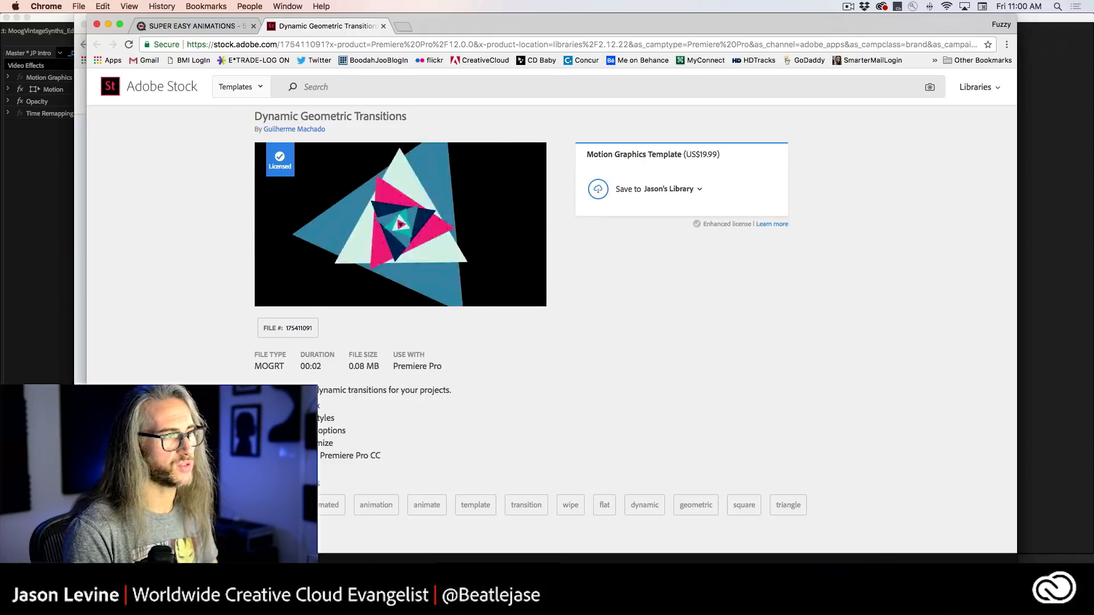
pyautogui.press('super+Tab')
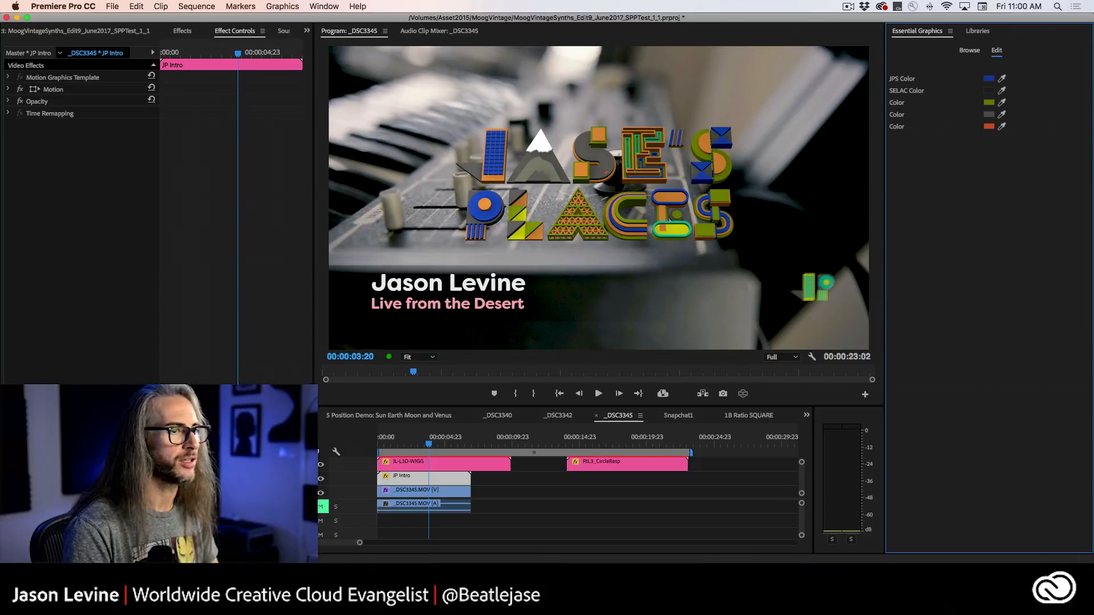
# Clear the transitions search in the library so its saved Motion Graphics Templates are listed.
pyautogui.click(976, 32)
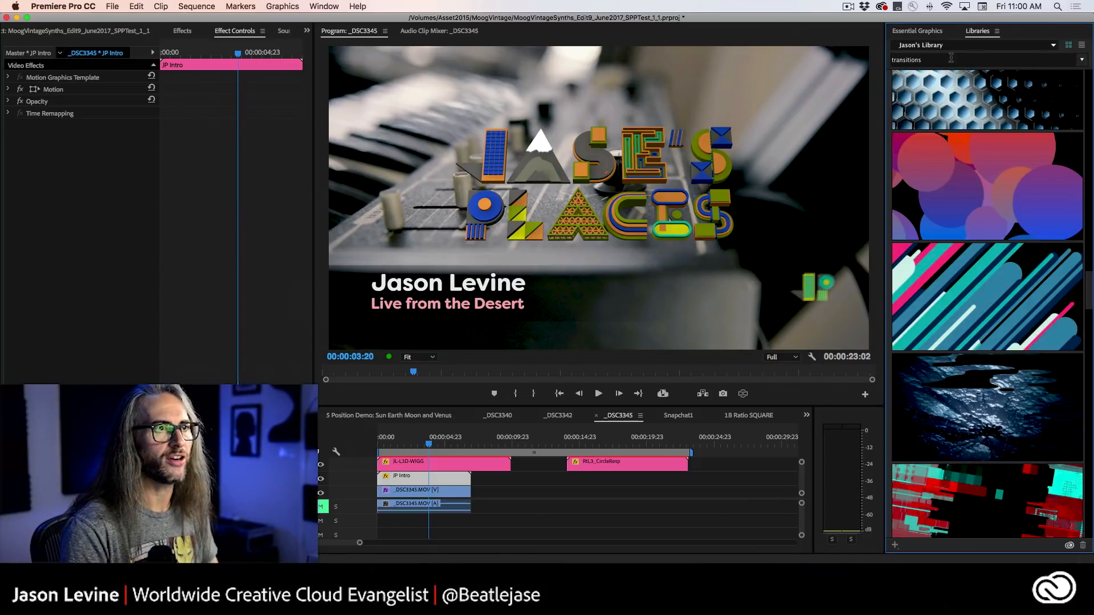
pyautogui.click(1046, 60)
pyautogui.press('BackSpace')
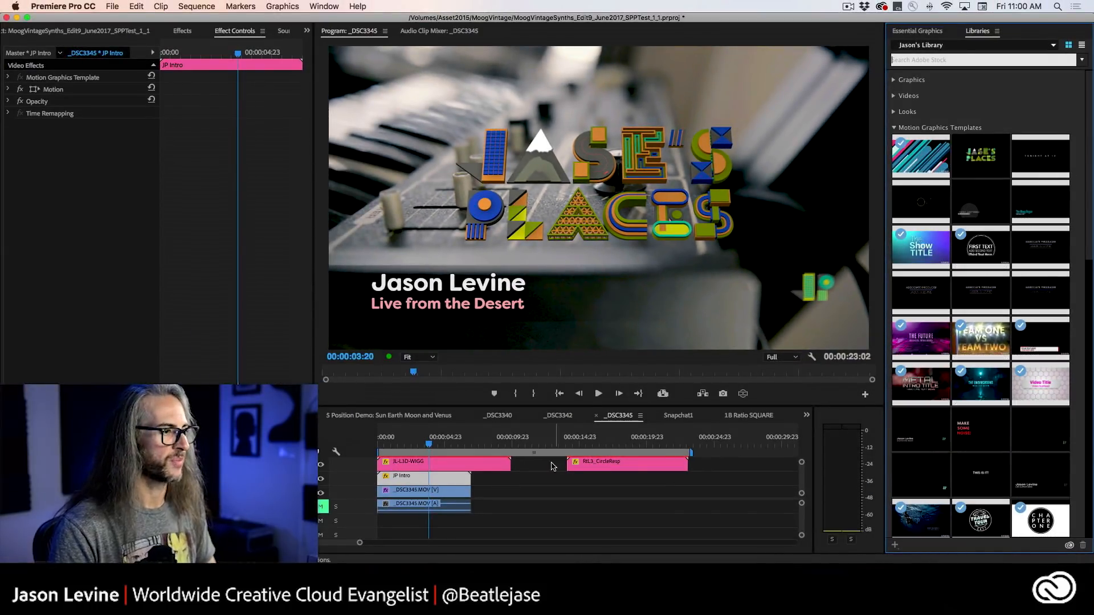
# Hide the video tracks that hold the JL-L3D-WIGG lower third and the JP Intro title.
pyautogui.click(321, 465)
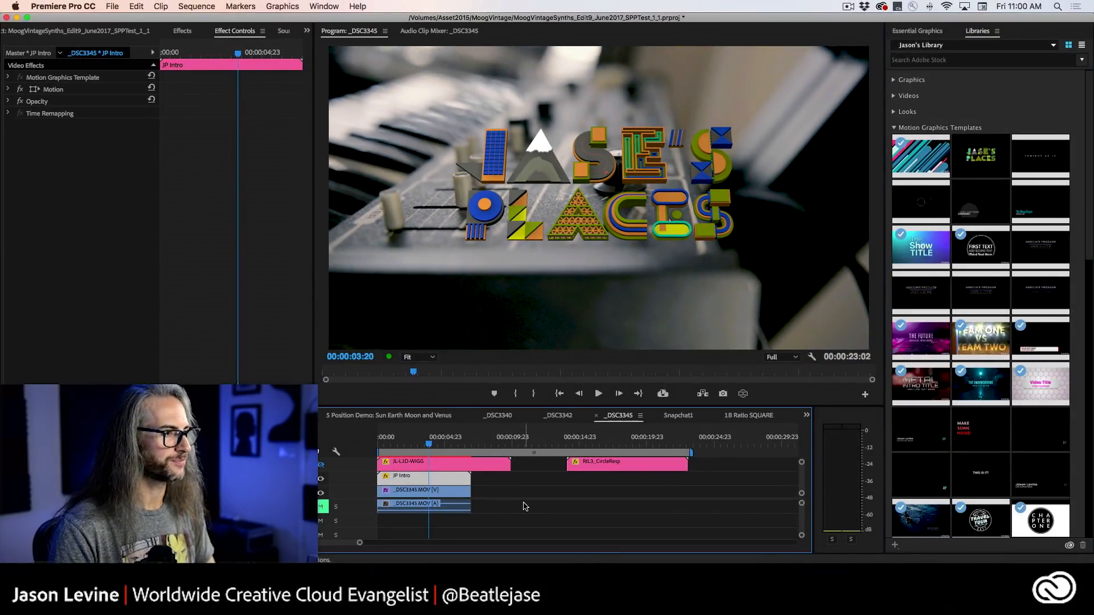
pyautogui.scroll(1, 339, 494)
pyautogui.click(321, 488)
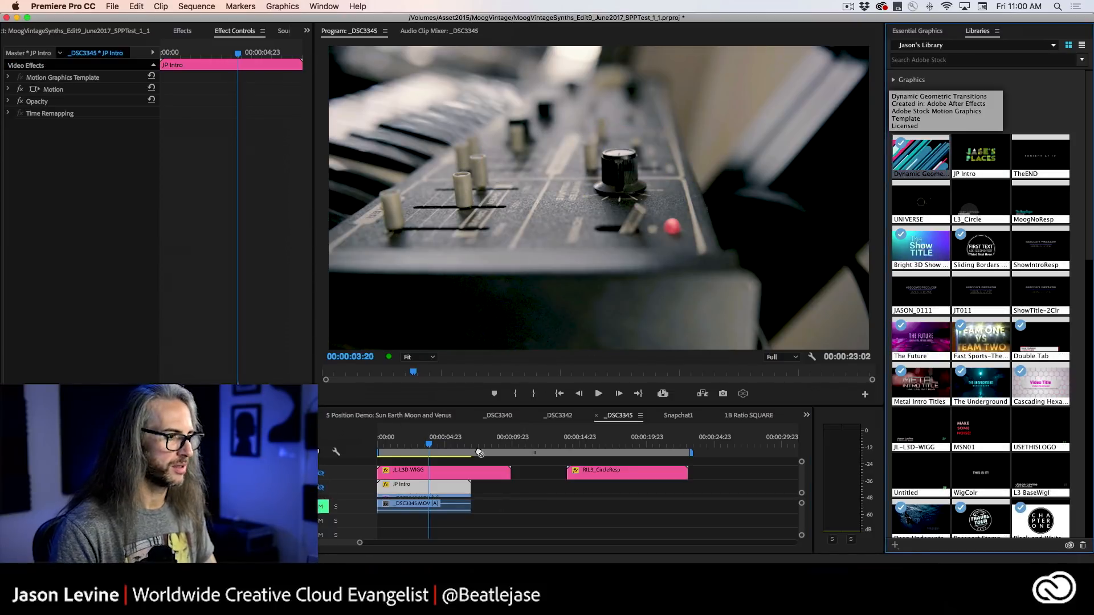
# Place the Dynamic Geometric Transitions template above the lower third track at 00:00:03:20 and play it.
pyautogui.moveTo(479, 453); pyautogui.dragTo(447, 466)
pyautogui.scroll(3, 501, 473)
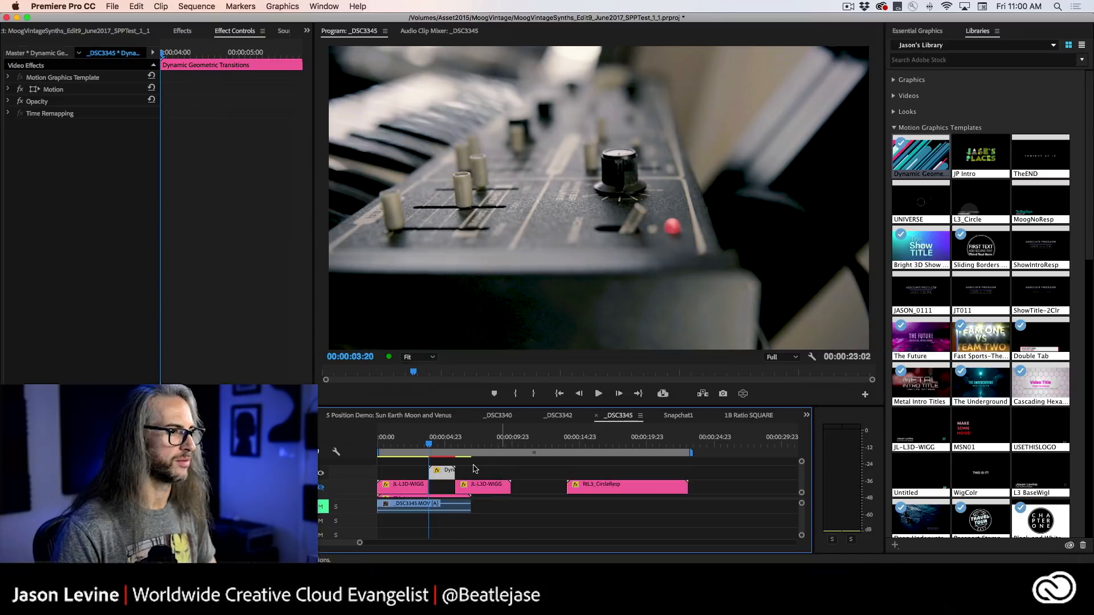
pyautogui.press('space')
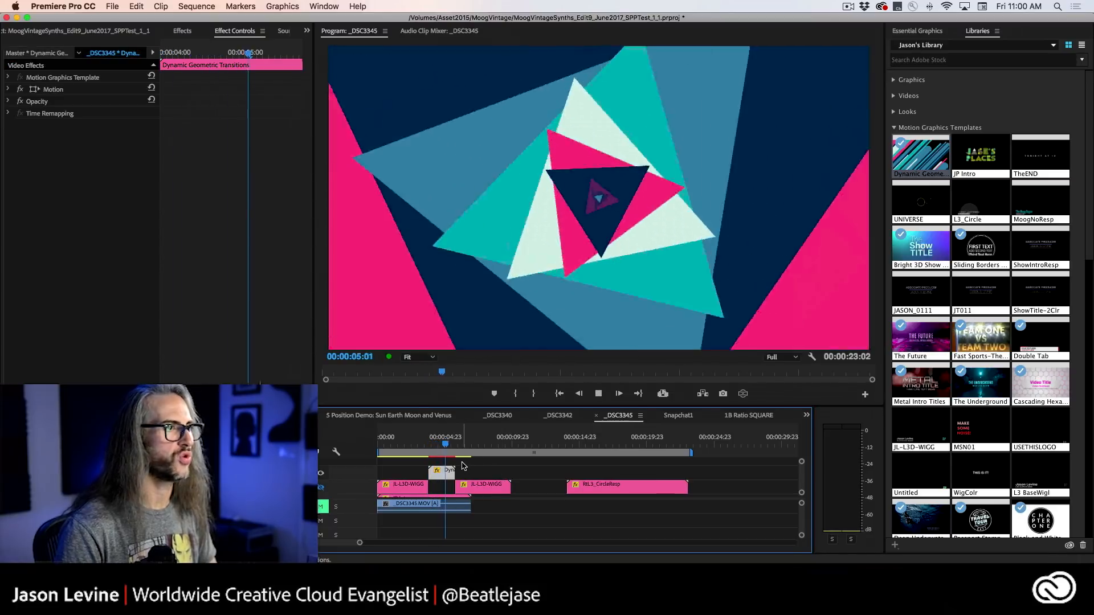
pyautogui.press('space')
# Replay the Dynamic Geometric Transitions clip from before its start to check how it covers the footage.
pyautogui.moveTo(455, 444); pyautogui.dragTo(429, 445)
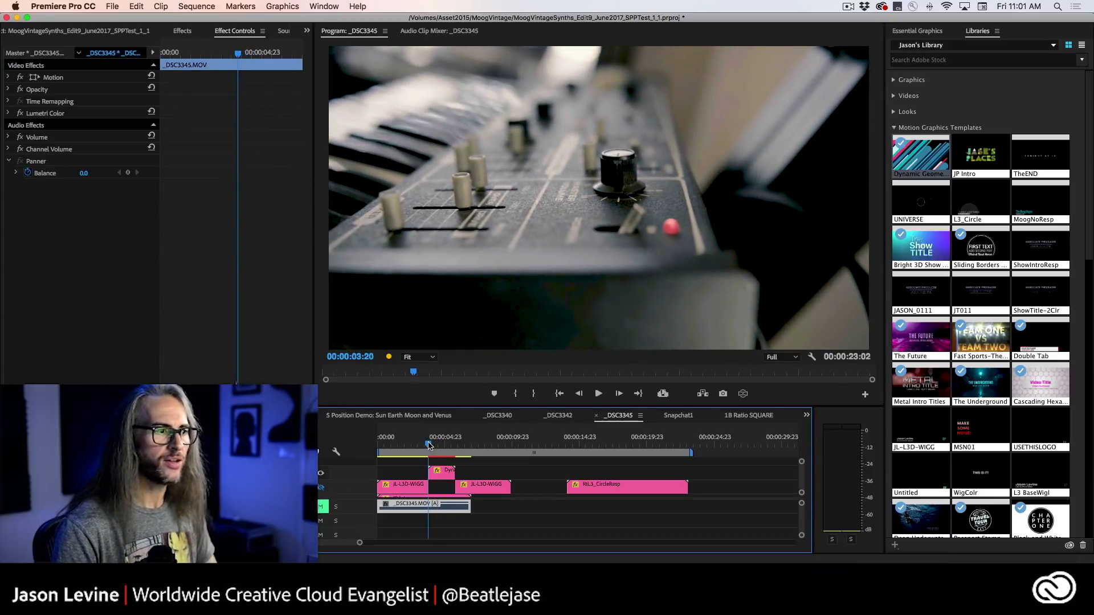
pyautogui.press('space')
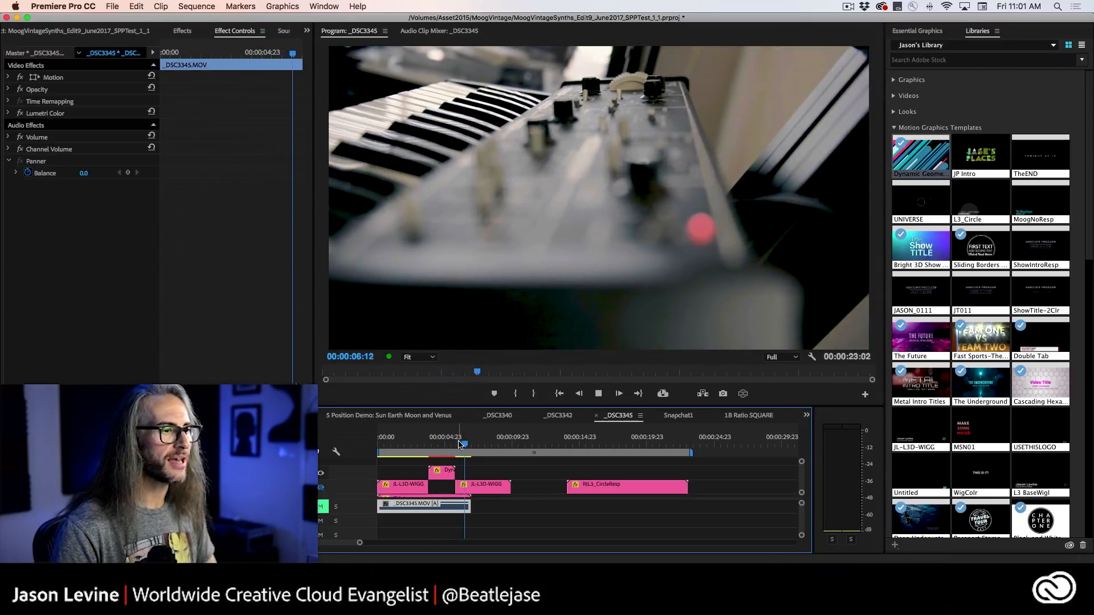
pyautogui.click(437, 447)
pyautogui.moveTo(436, 446); pyautogui.dragTo(392, 445)
pyautogui.press('space')
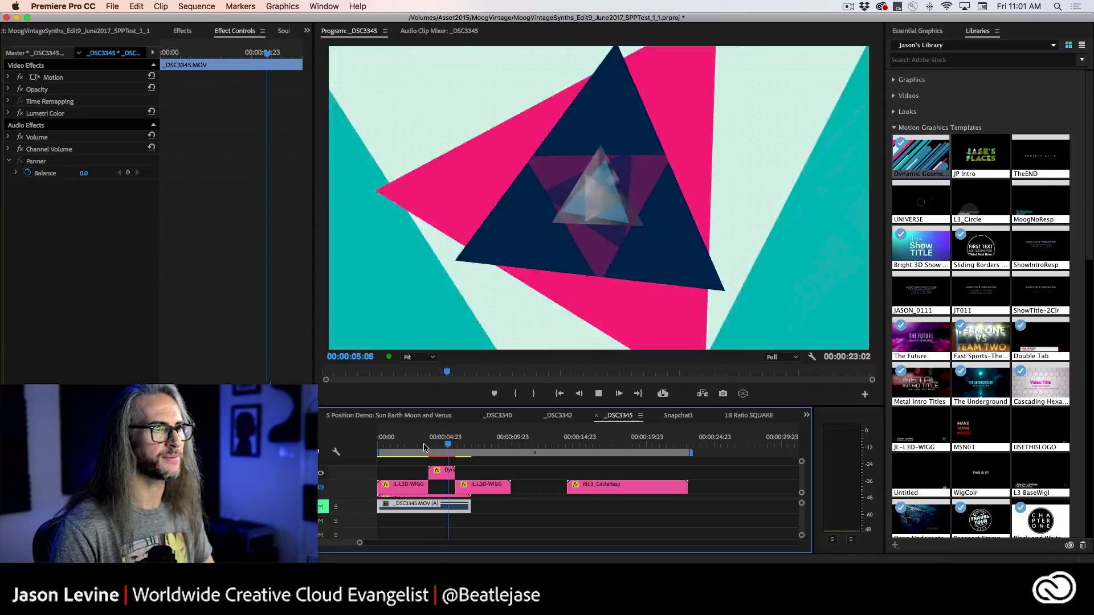
pyautogui.press('space')
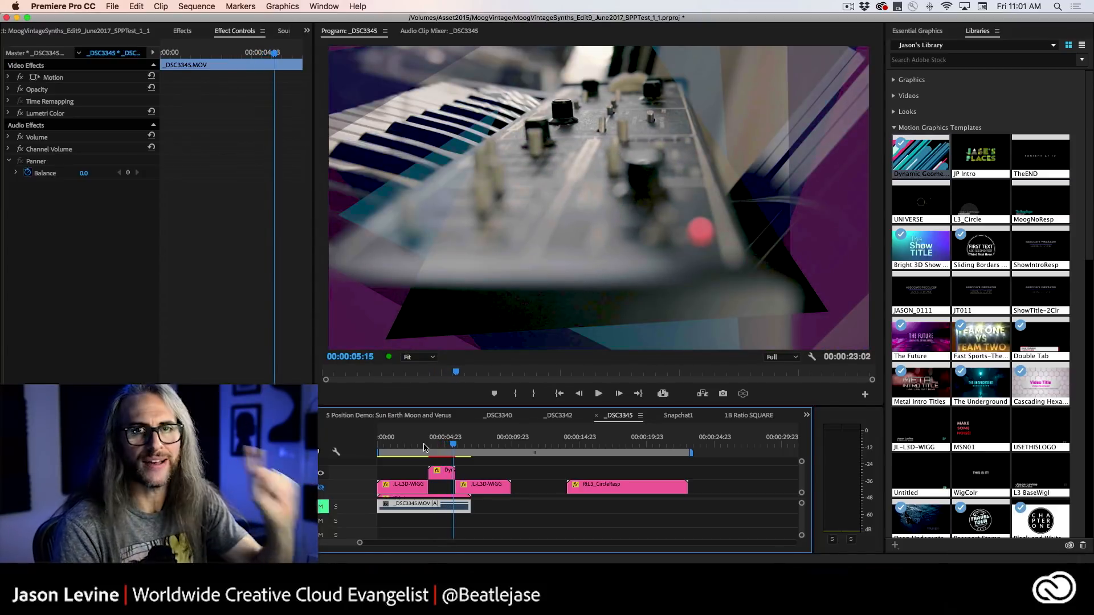
pyautogui.scroll(-5, 424, 449)
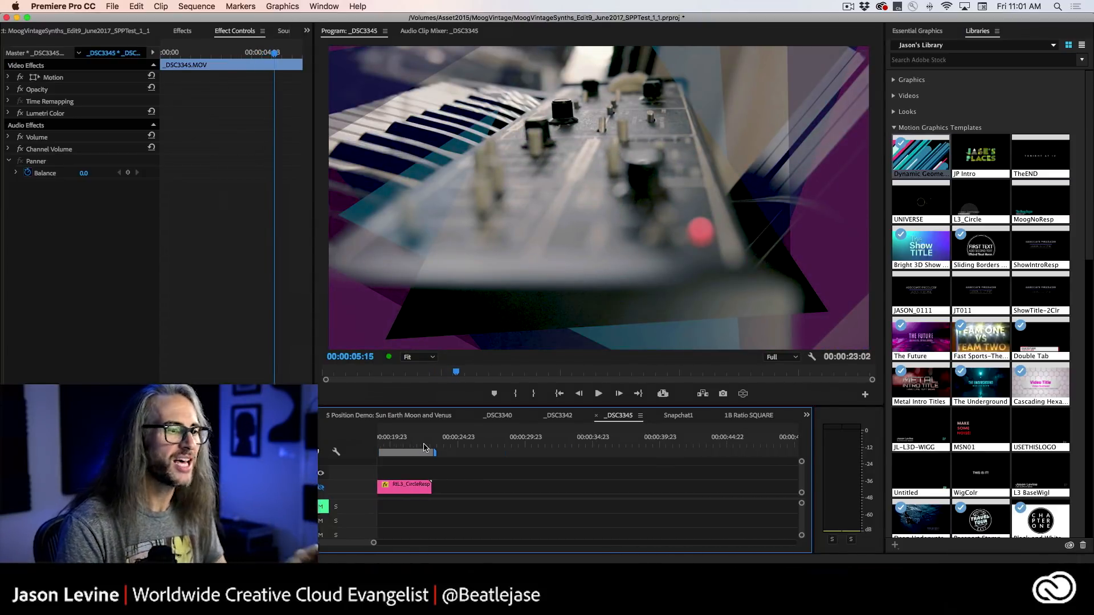
pyautogui.scroll(5, 439, 480)
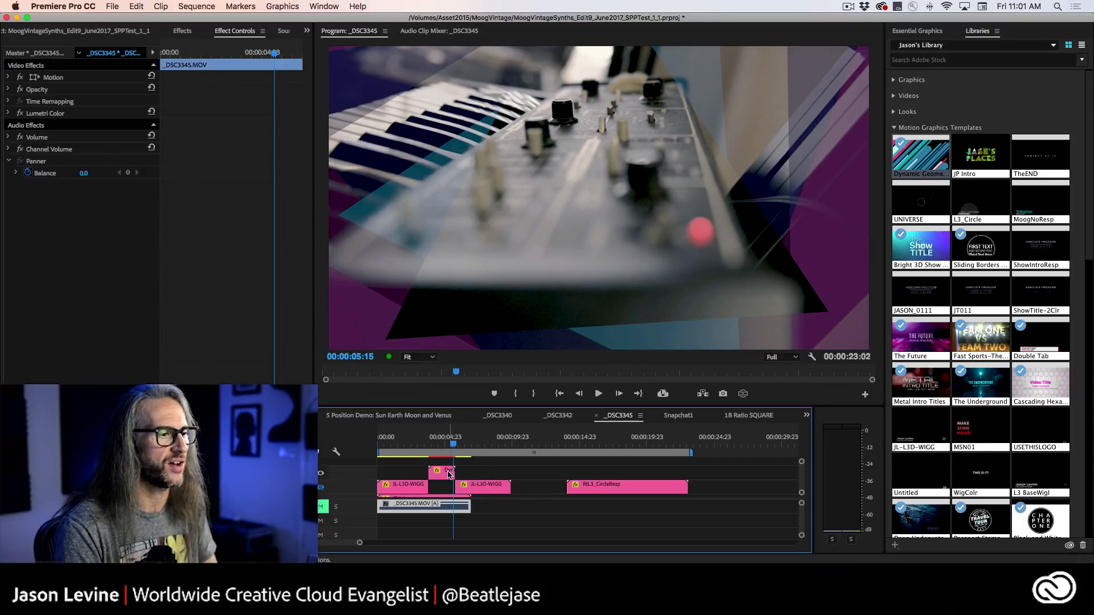
# Show the transition clip's editable parameters, move the playhead to 00:00:05:13, and set Style Transition to 3.
pyautogui.click(449, 474)
pyautogui.click(915, 32)
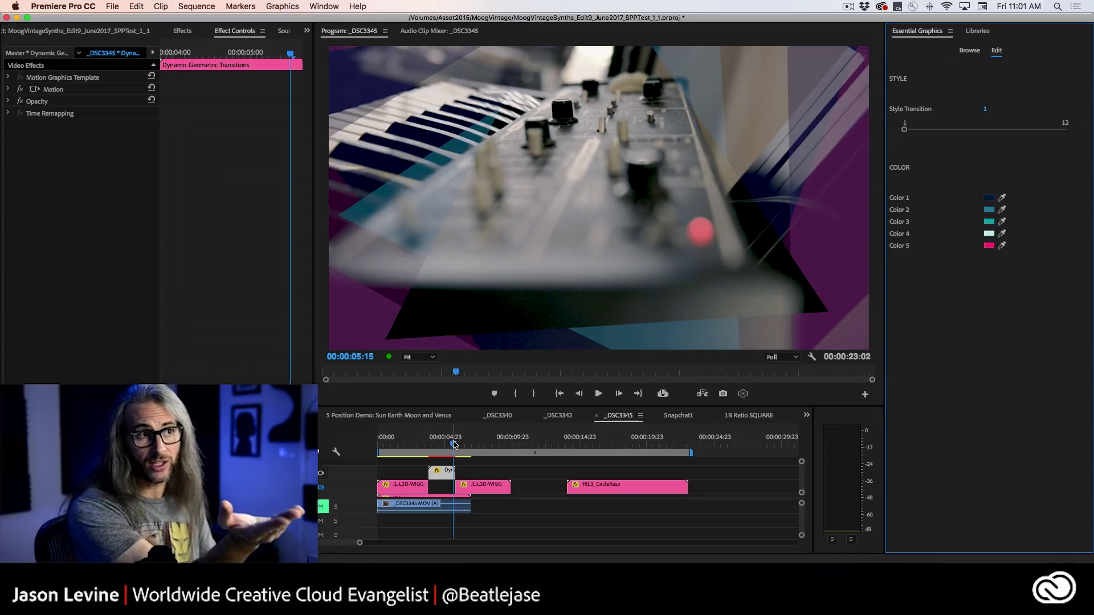
pyautogui.moveTo(454, 445); pyautogui.dragTo(453, 445)
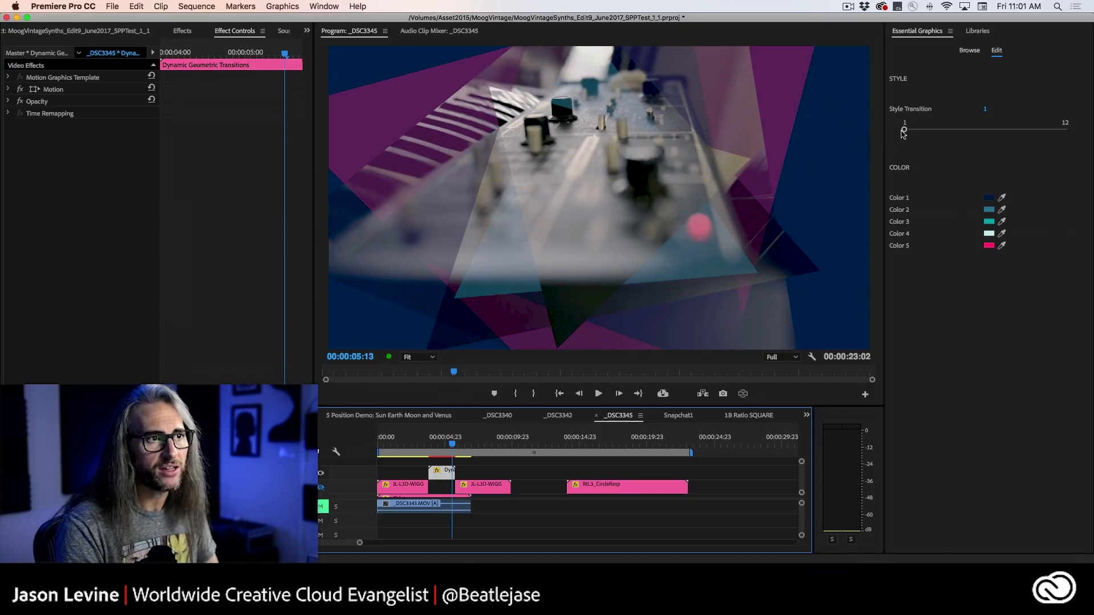
pyautogui.moveTo(905, 131); pyautogui.dragTo(919, 132)
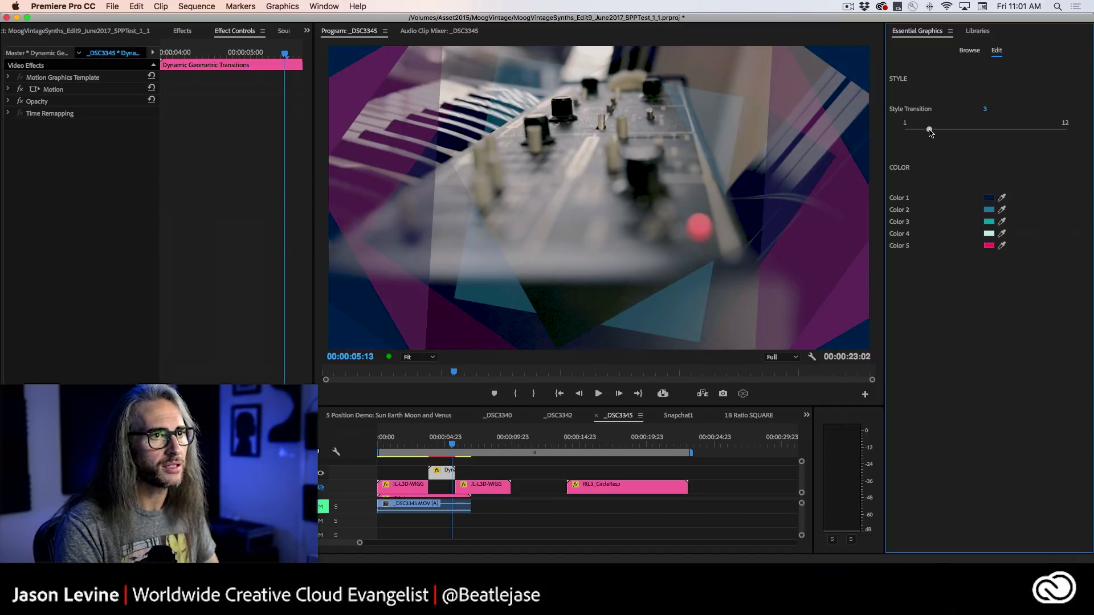
pyautogui.moveTo(929, 133); pyautogui.dragTo(932, 132)
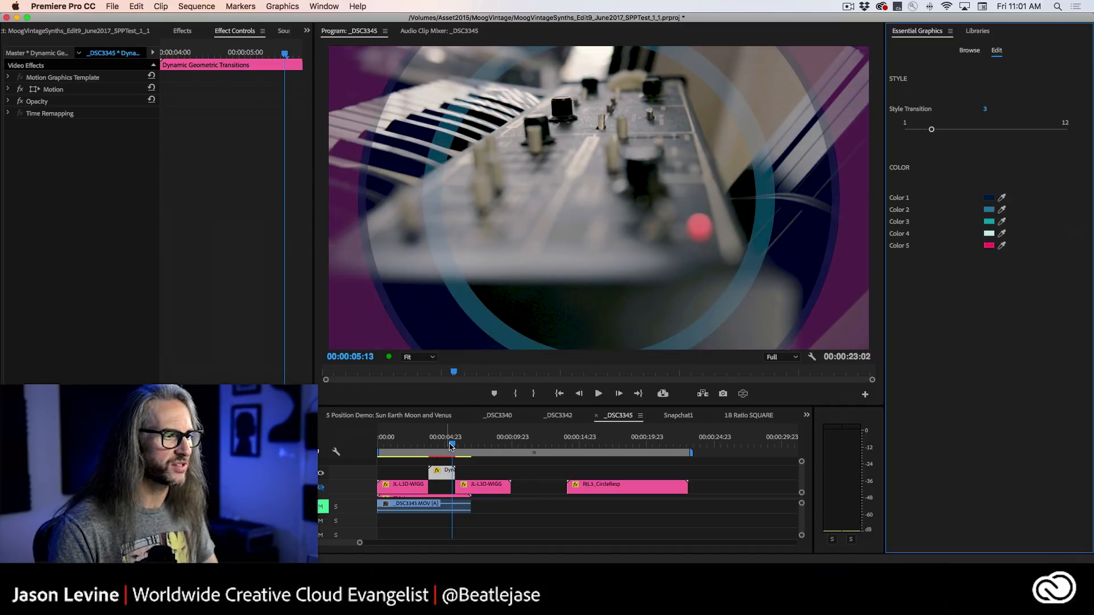
# Play the sequence from just before the transition to view style 3.
pyautogui.moveTo(452, 447); pyautogui.dragTo(425, 448)
pyautogui.press('space')
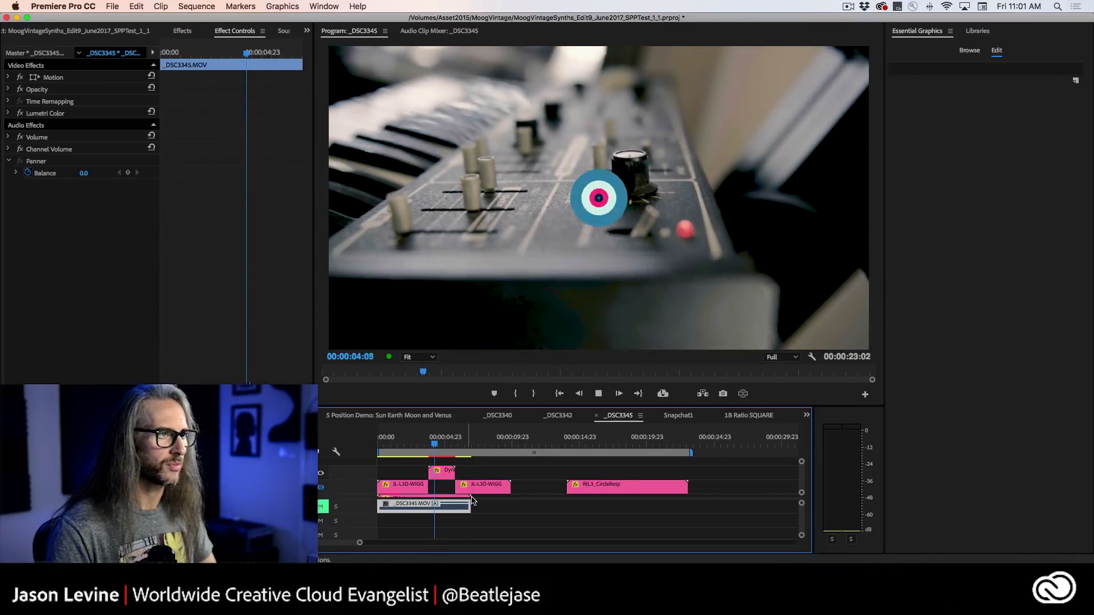
pyautogui.press('space')
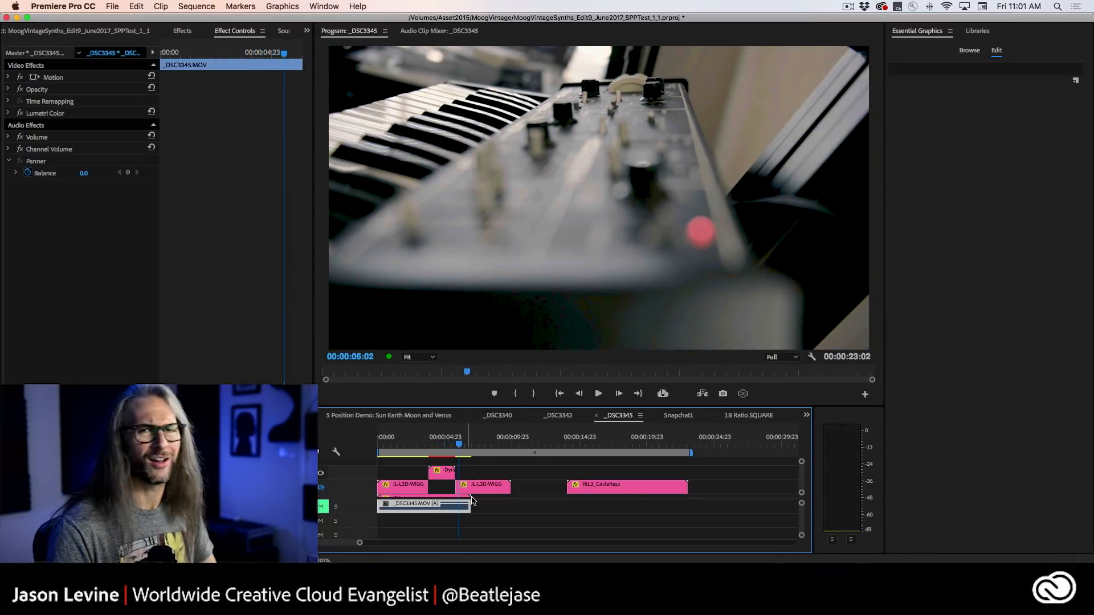
# Reselect the transition clip with the playhead at 00:00:05:08 and set its Style Transition to 6.
pyautogui.moveTo(458, 453)
pyautogui.mouseDown()
pyautogui.moveTo(434, 447)
pyautogui.moveTo(448, 447)
pyautogui.mouseUp()
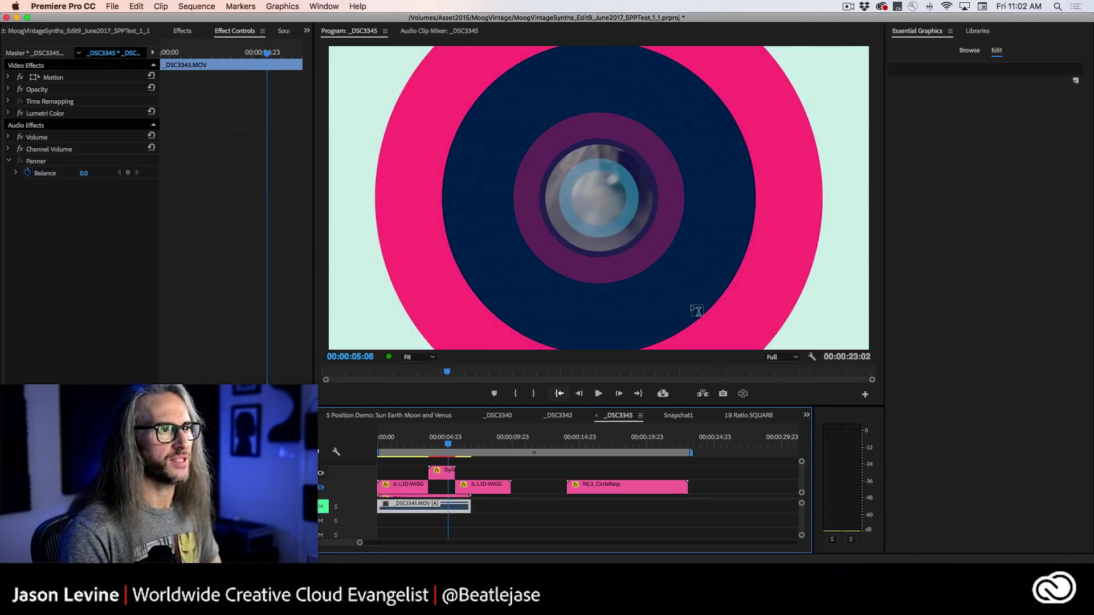
pyautogui.click(448, 467)
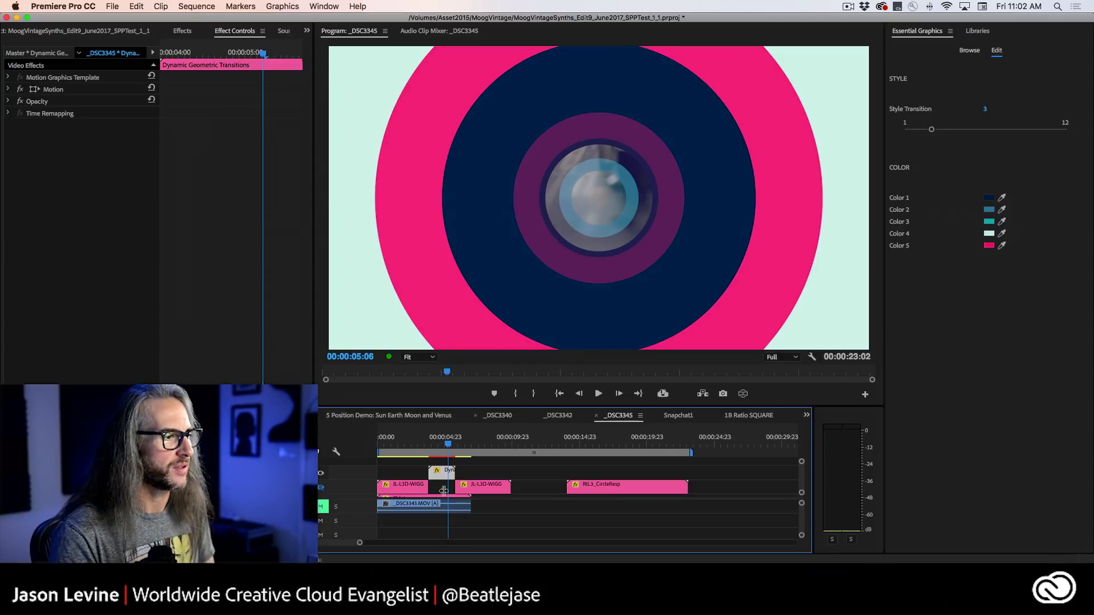
pyautogui.press('Right')
pyautogui.press('Right')
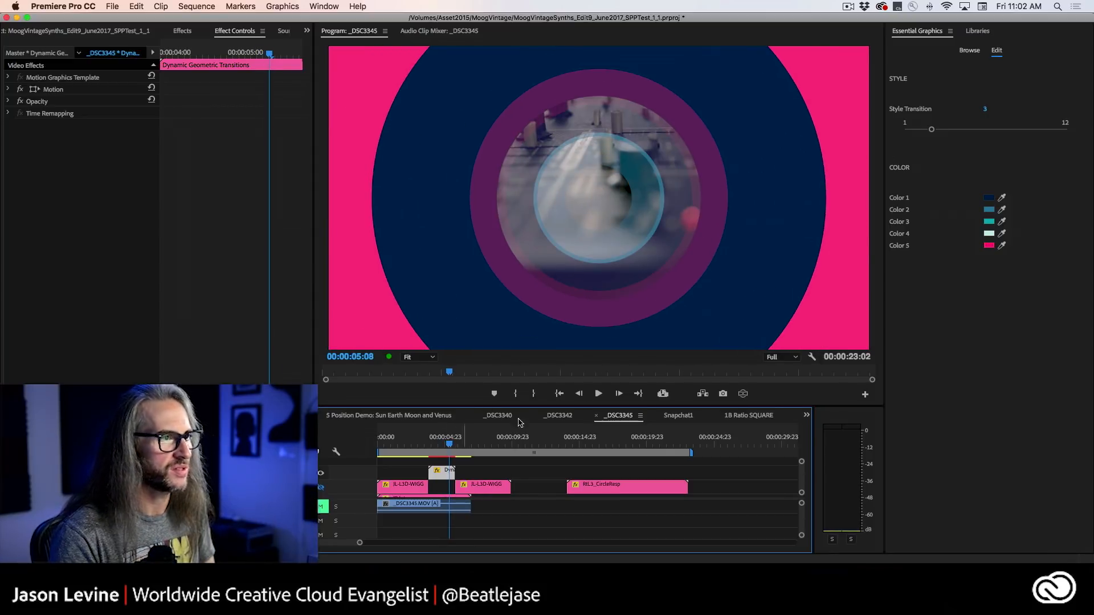
pyautogui.moveTo(933, 132); pyautogui.dragTo(945, 132)
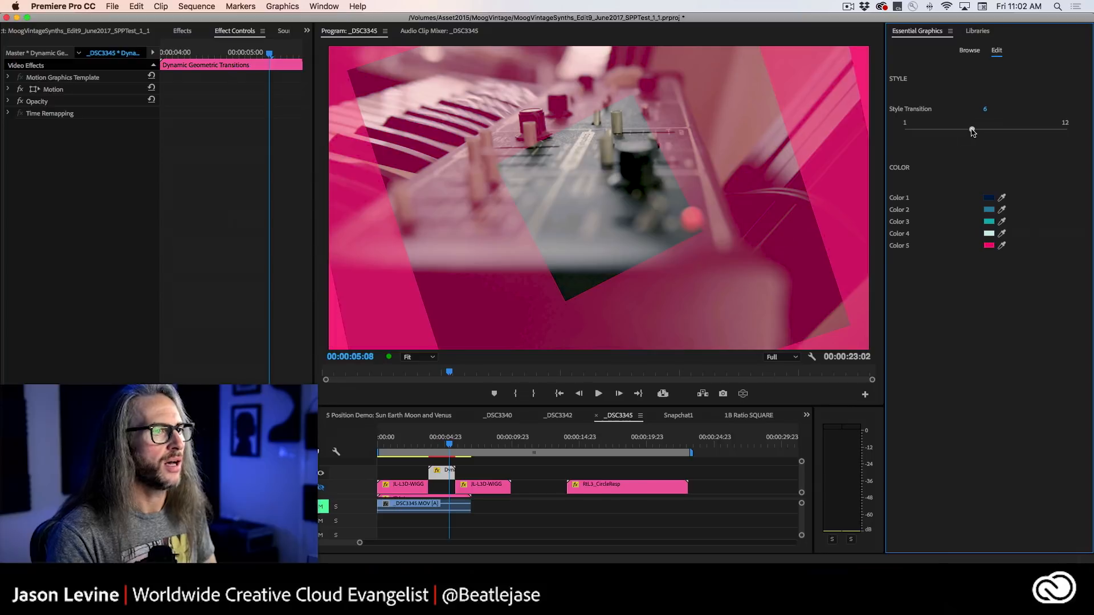
pyautogui.moveTo(972, 132); pyautogui.dragTo(981, 132)
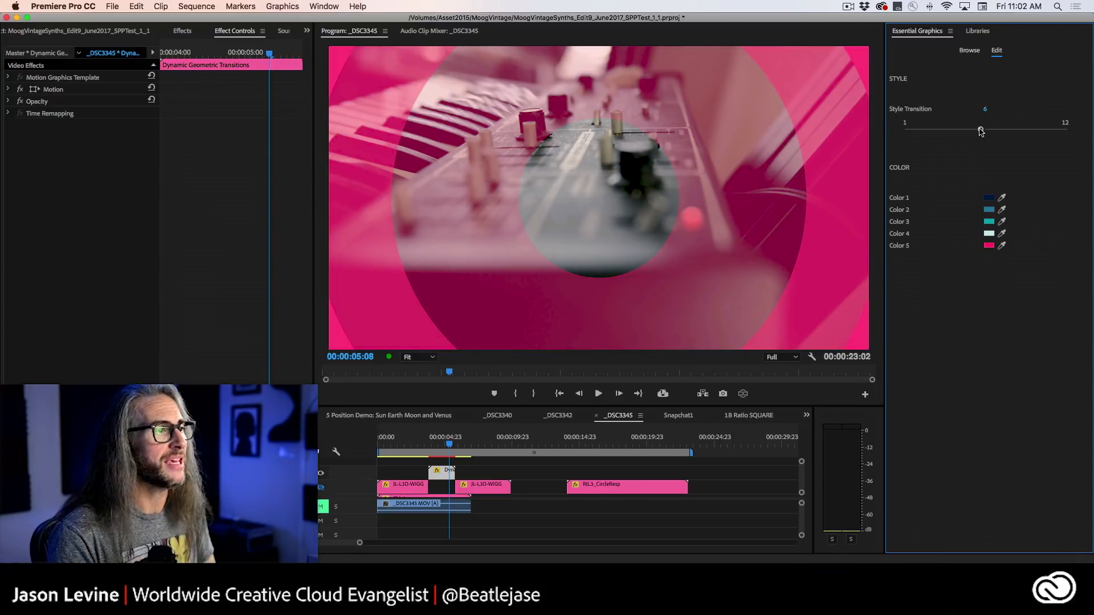
# Play style 6 of the transition and scrub back to its opening frames at 00:00:04:08.
pyautogui.moveTo(465, 442); pyautogui.dragTo(426, 444)
pyautogui.press('space')
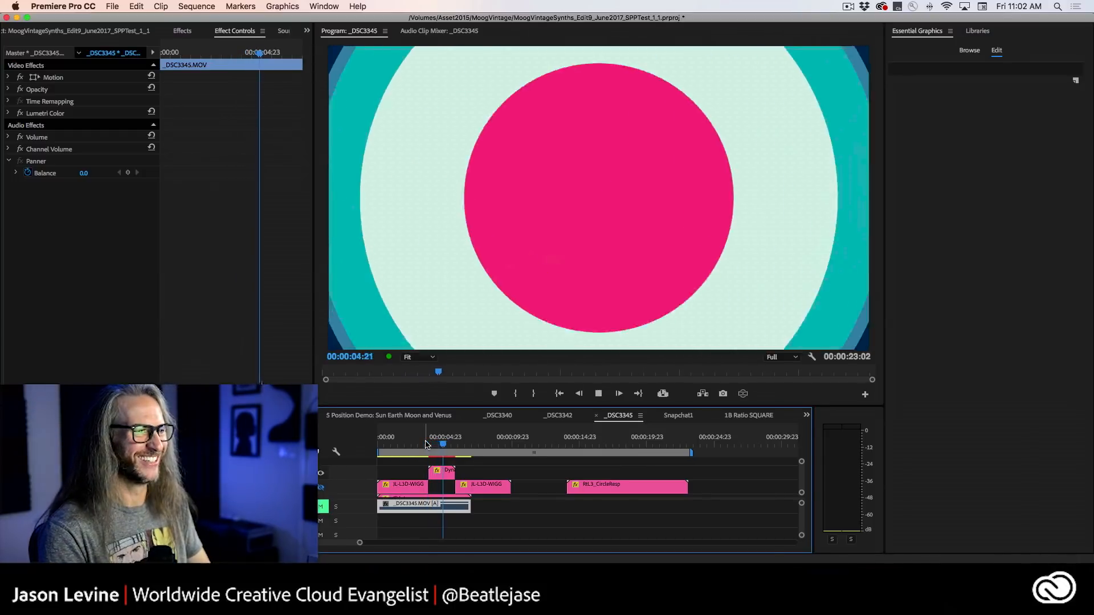
pyautogui.moveTo(427, 444); pyautogui.dragTo(438, 446)
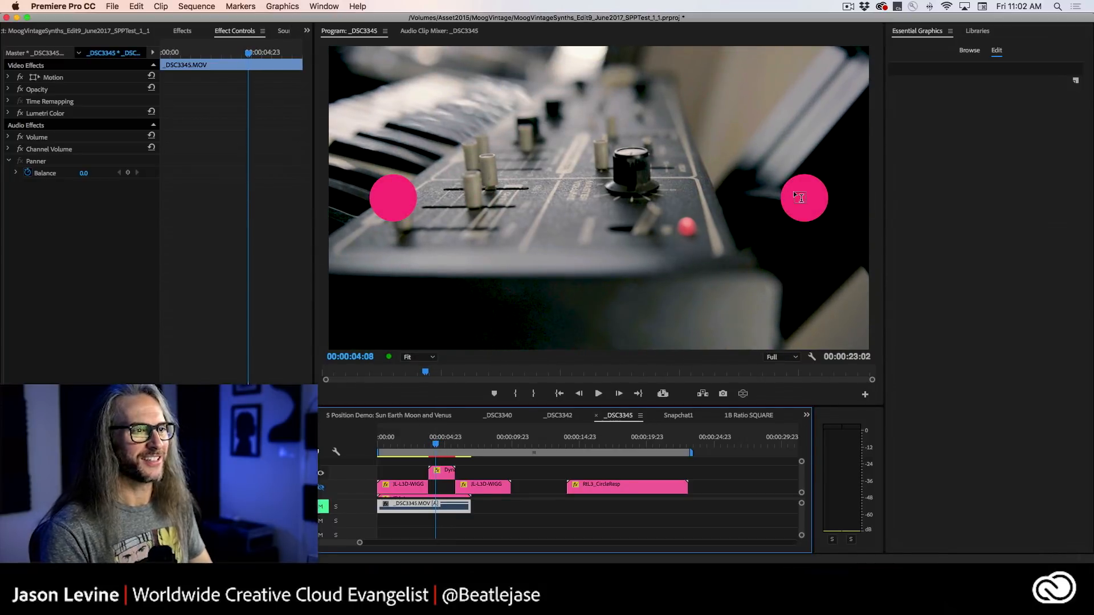
# Select the transition clip, move the playhead to 00:00:05:06, and set Style Transition to 10.
pyautogui.click(442, 474)
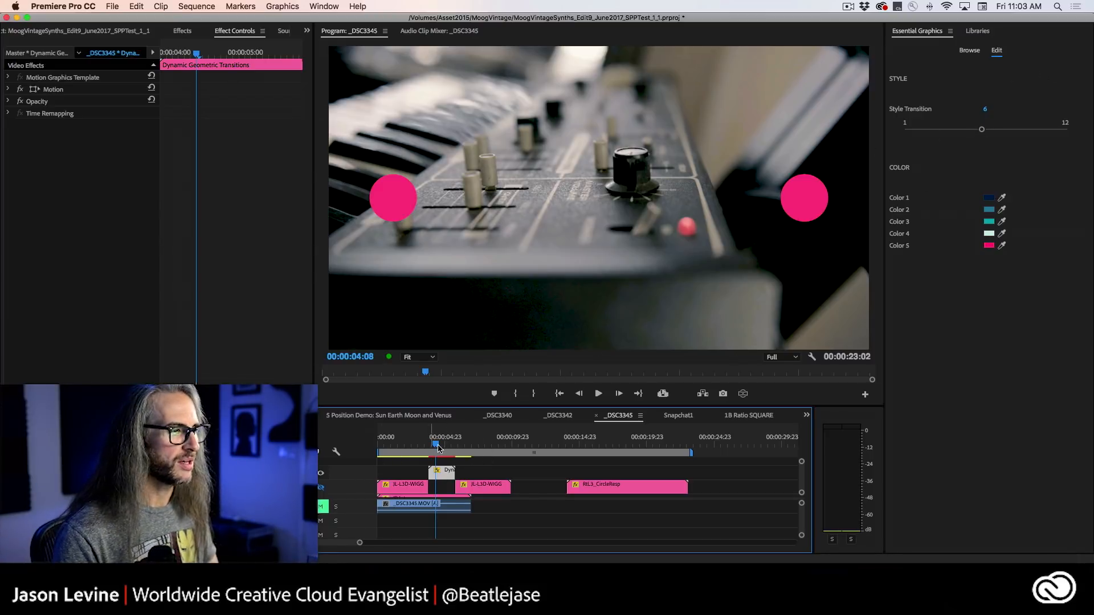
pyautogui.moveTo(439, 445); pyautogui.dragTo(447, 445)
pyautogui.moveTo(980, 130); pyautogui.dragTo(1043, 131)
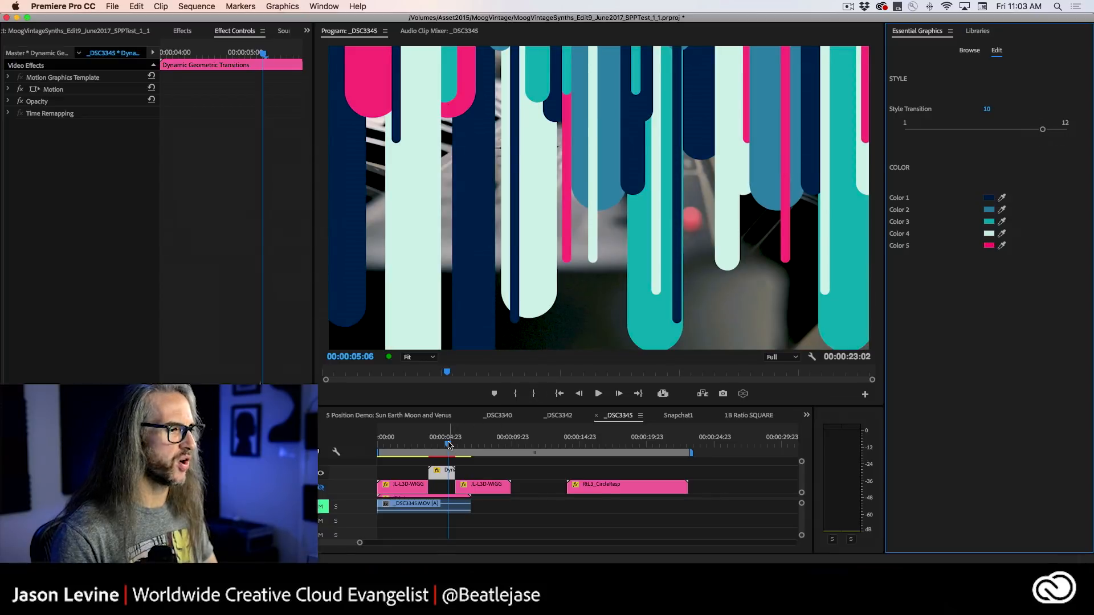
# Play the transition in style 10 and scrub back to 00:00:04:10.
pyautogui.moveTo(448, 444); pyautogui.dragTo(430, 445)
pyautogui.press('space')
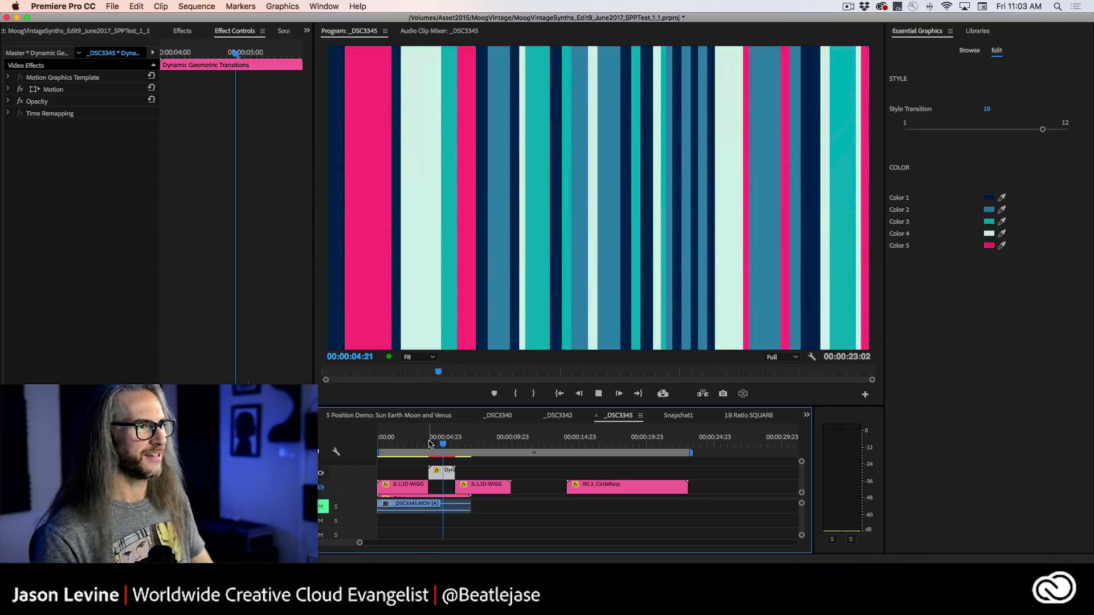
pyautogui.press('space')
pyautogui.moveTo(455, 444); pyautogui.dragTo(438, 442)
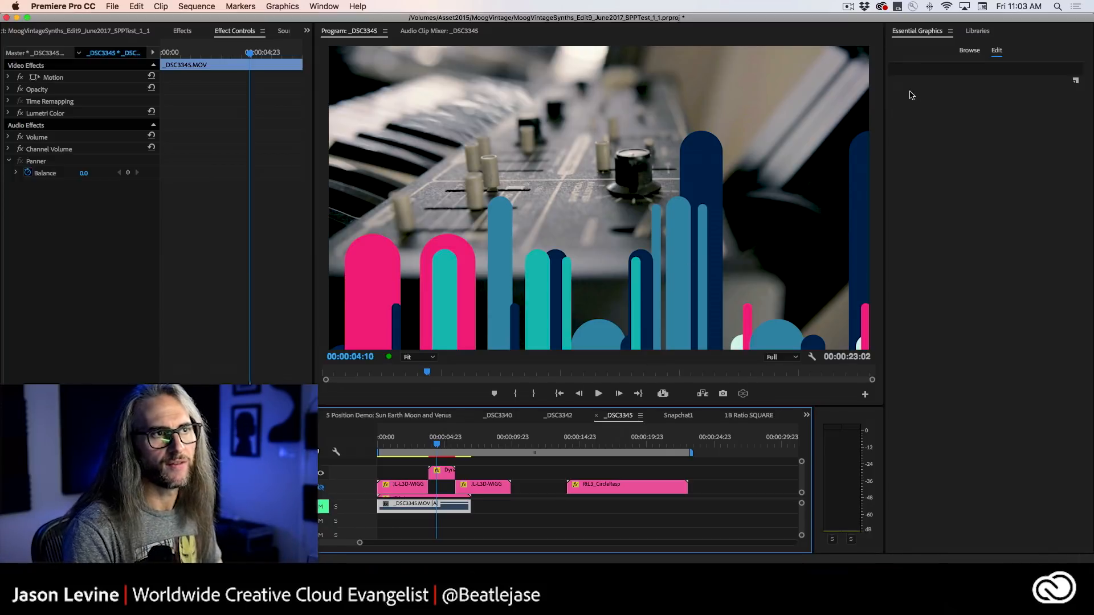
# Search Adobe Stock templates from the library for "lower thirds".
pyautogui.click(974, 30)
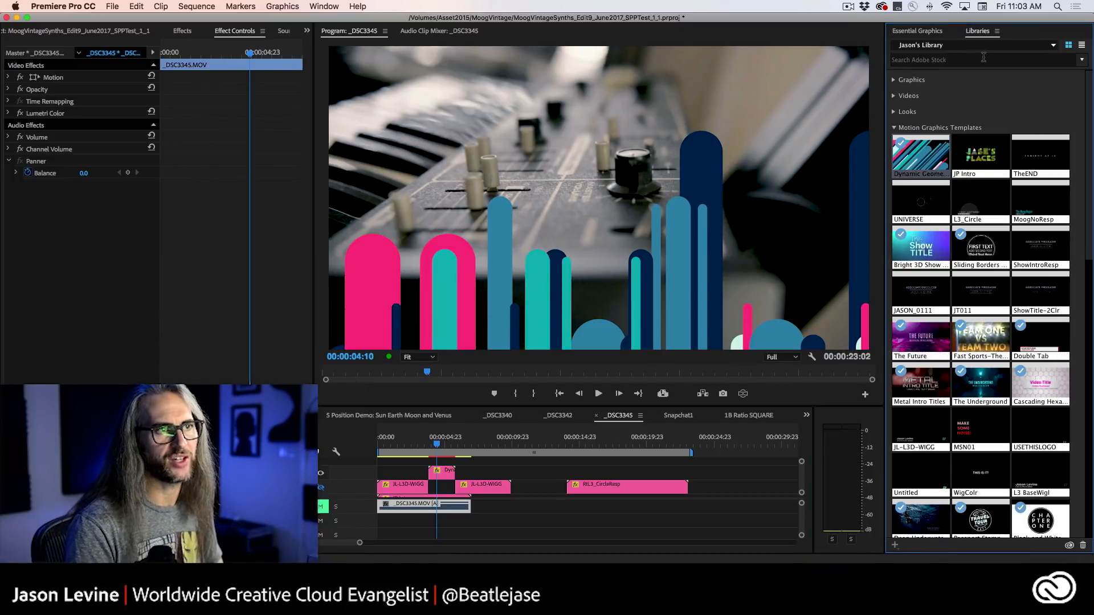
pyautogui.click(983, 57)
pyautogui.write('lower thirds')
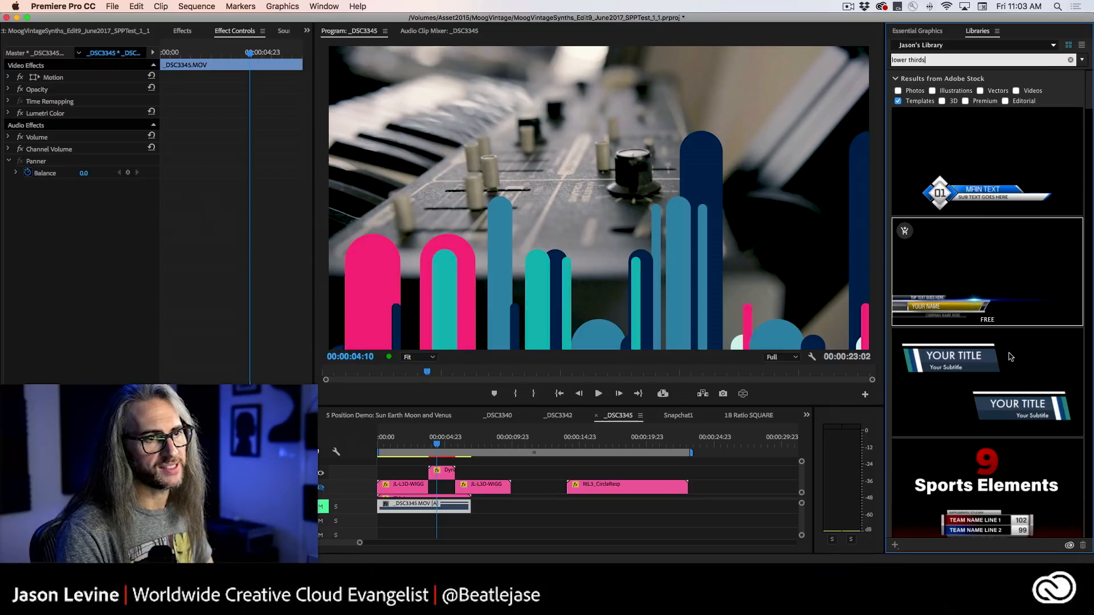
# Open the Shiny Sports-Themed Lower Third 2 page on Adobe Stock, watch its preview, and check that the search category is Templates.
pyautogui.click(1044, 276)
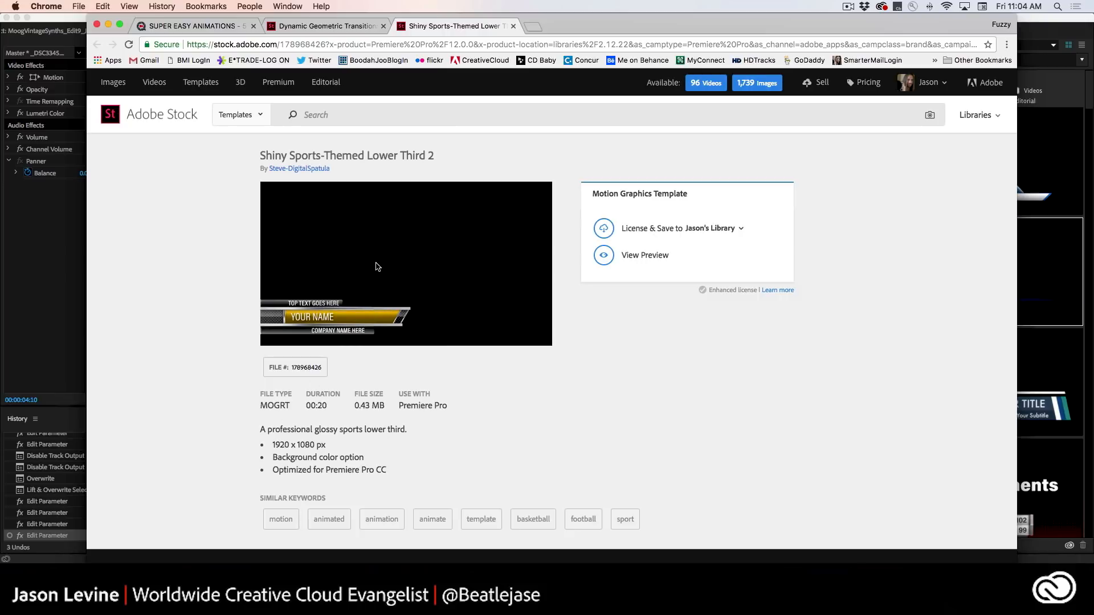
pyautogui.click(626, 255)
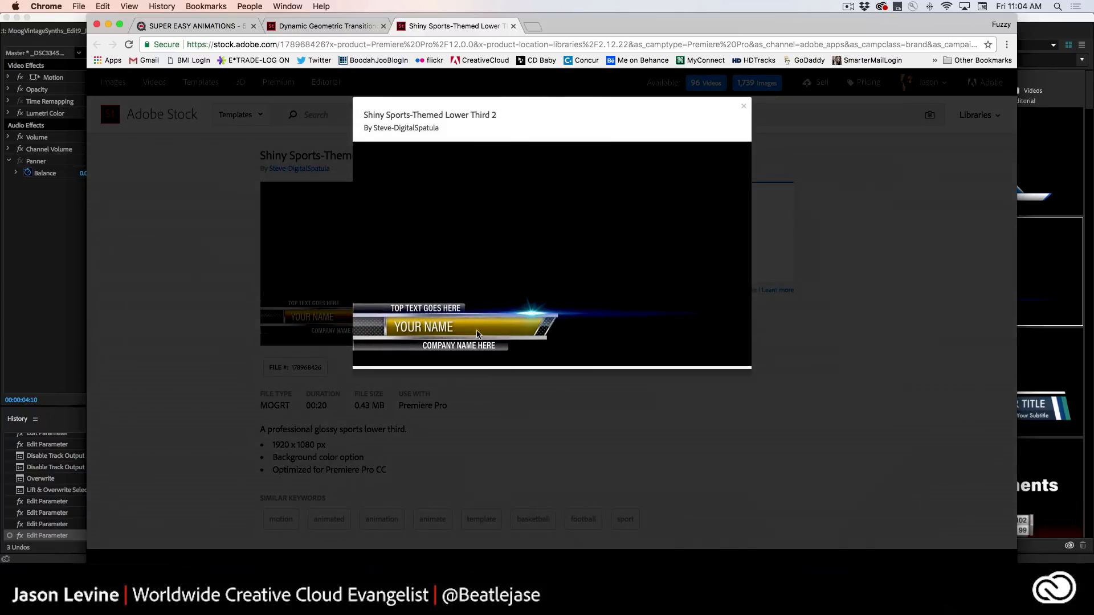
pyautogui.click(742, 108)
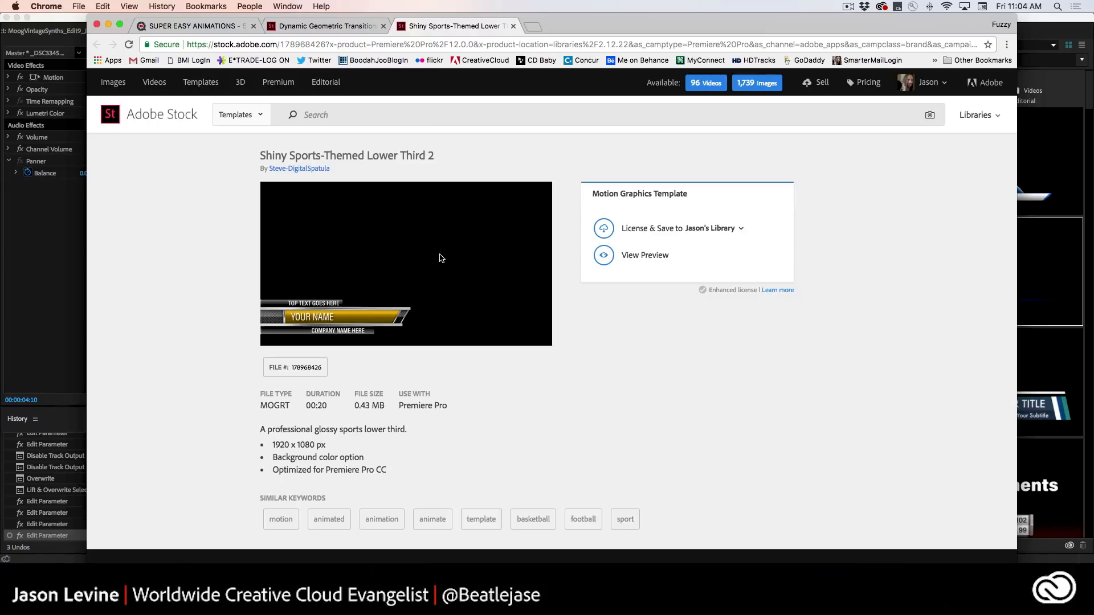
pyautogui.click(256, 117)
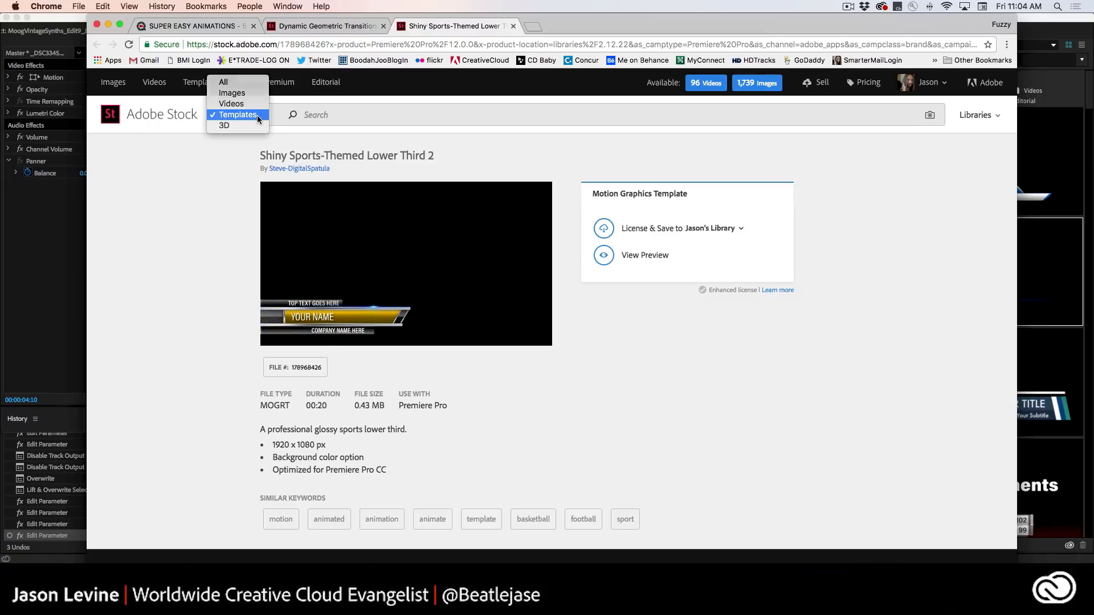
pyautogui.click(258, 115)
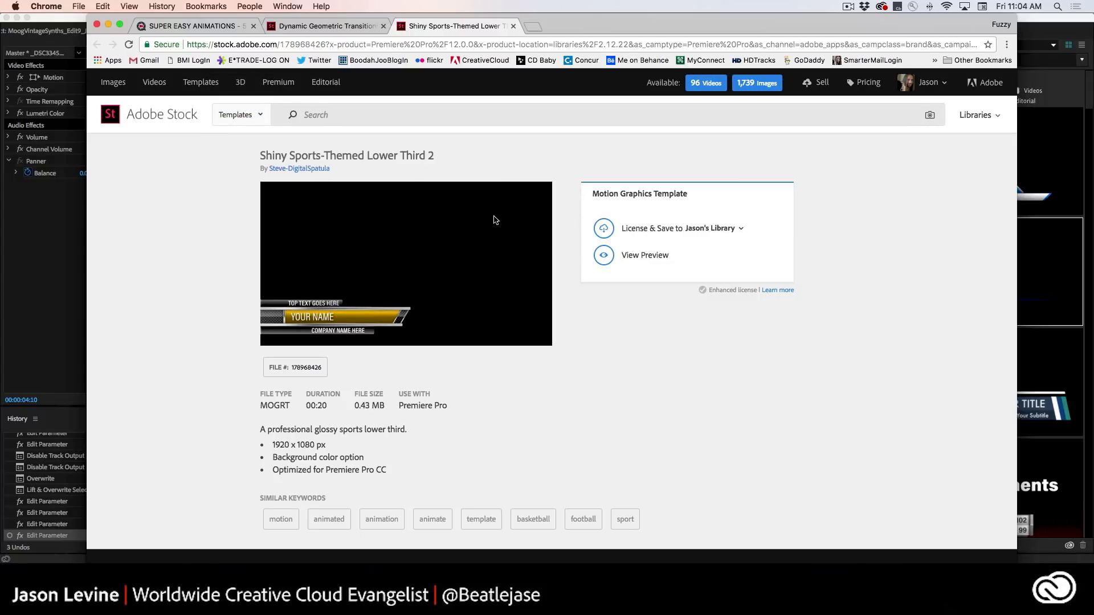
# Search the Adobe Stock website's Templates section for "lower thirds" from the page holding Dynamic Geometric Transitions.
pyautogui.click(330, 25)
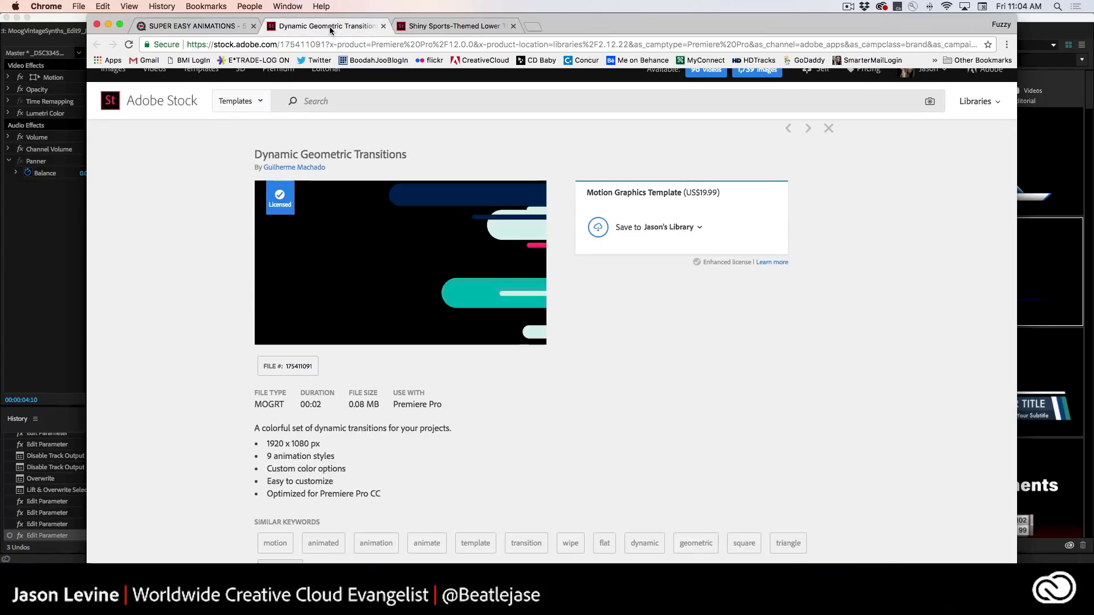
pyautogui.click(191, 91)
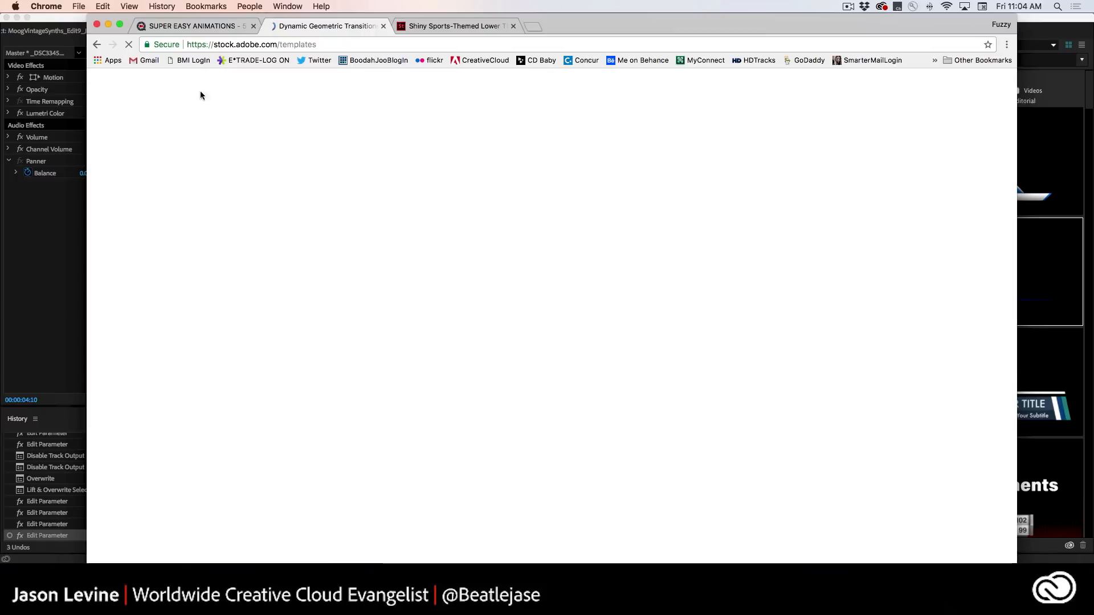
pyautogui.click(341, 117)
pyautogui.write('lower thirds')
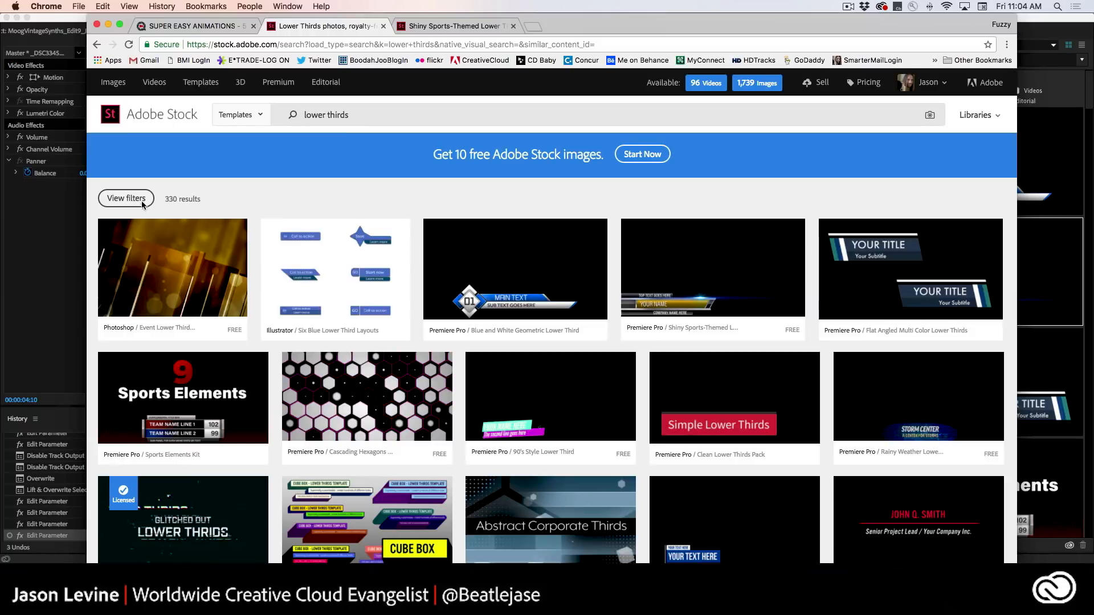
# Filter the lower thirds results to Premiere Pro templates in the $ price tier and browse the filtered designs.
pyautogui.click(122, 201)
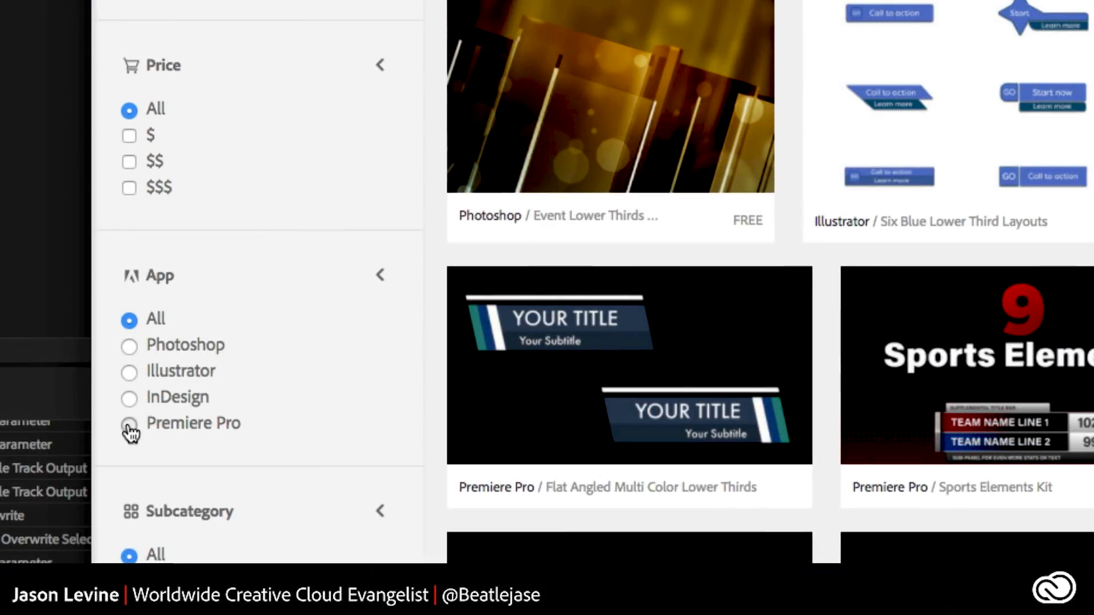
pyautogui.click(104, 435)
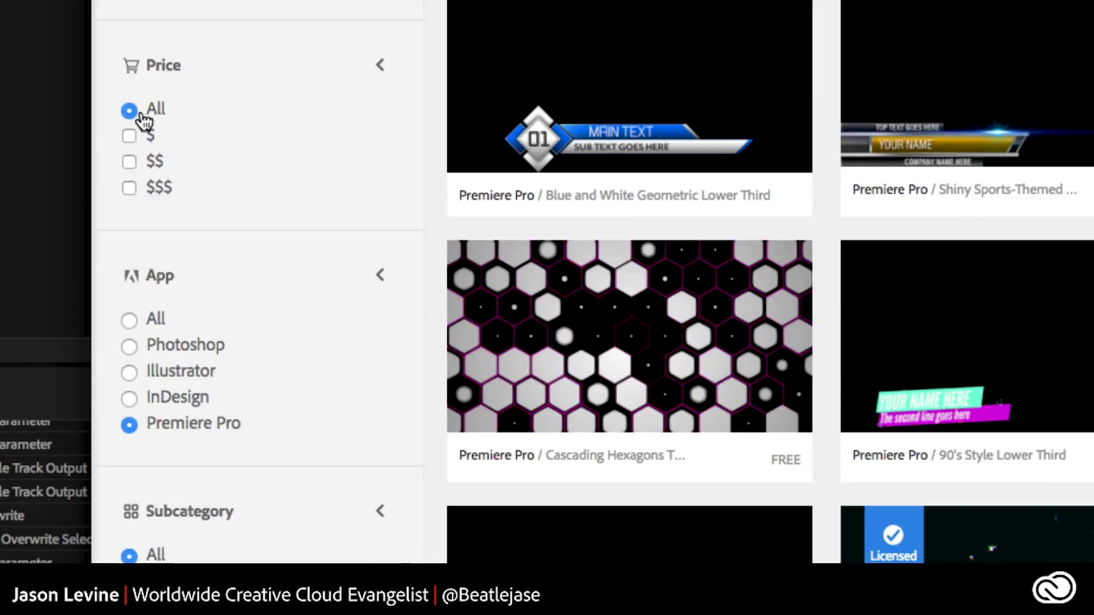
pyautogui.click(131, 137)
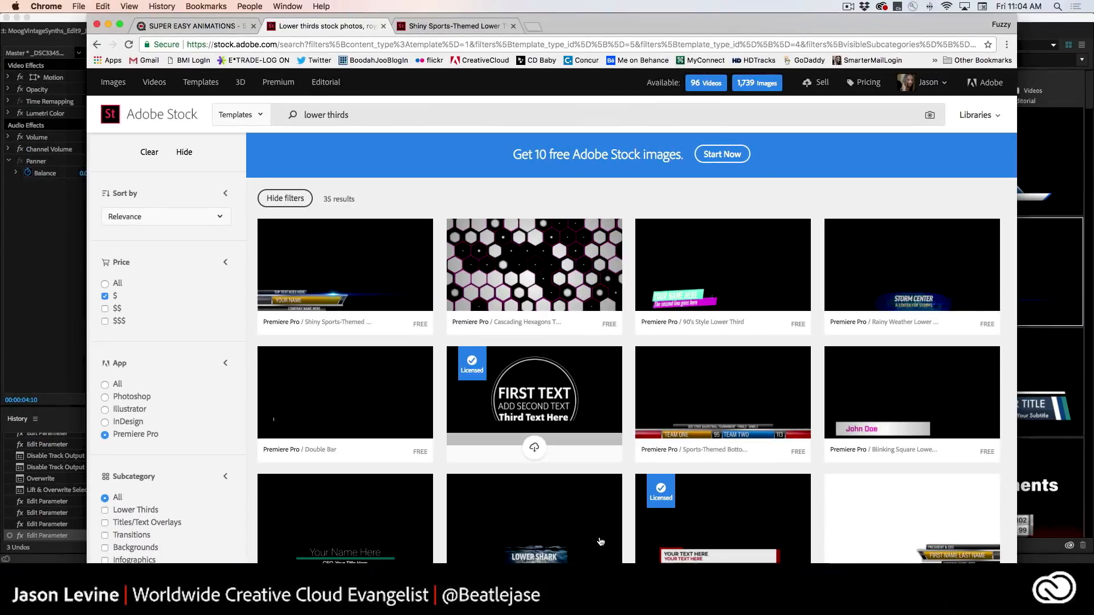
pyautogui.scroll(-3, 586, 500)
pyautogui.scroll(-5, 586, 502)
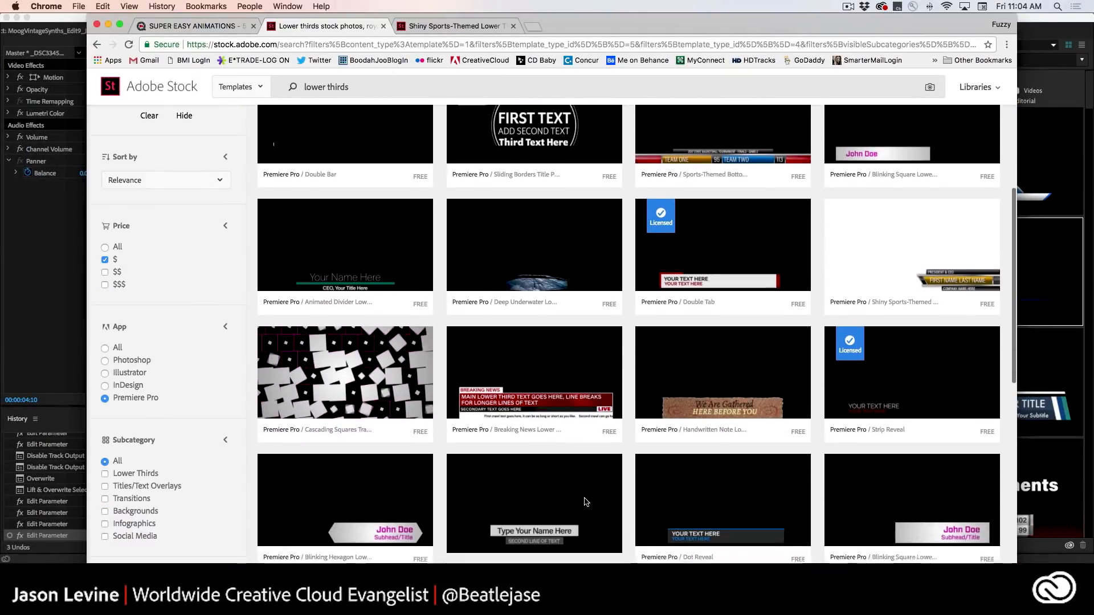
pyautogui.scroll(-3, 585, 501)
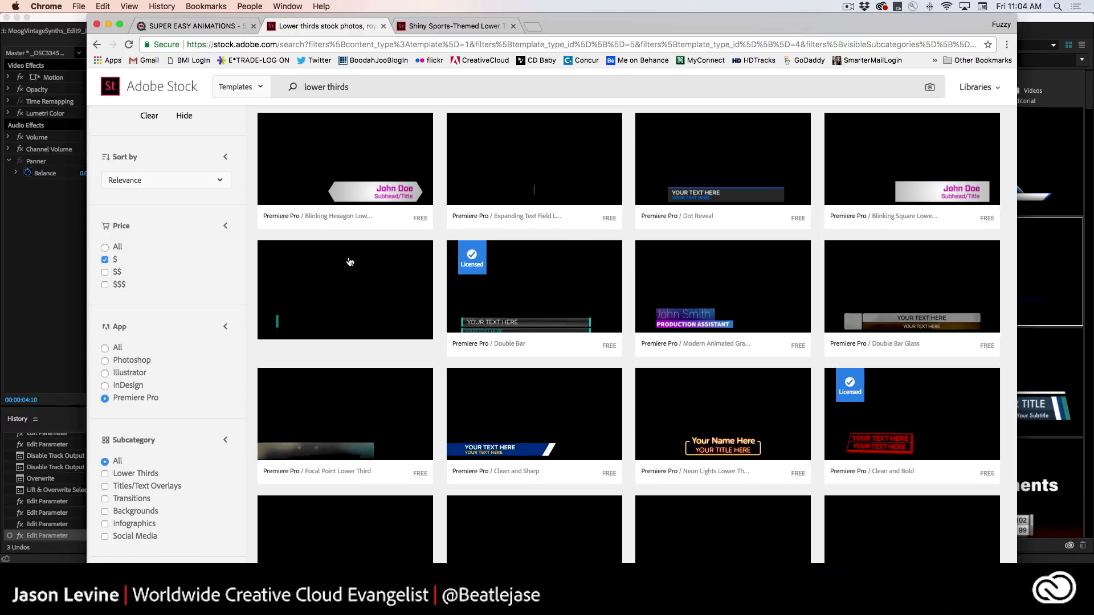
pyautogui.scroll(2, 478, 425)
pyautogui.scroll(5, 477, 426)
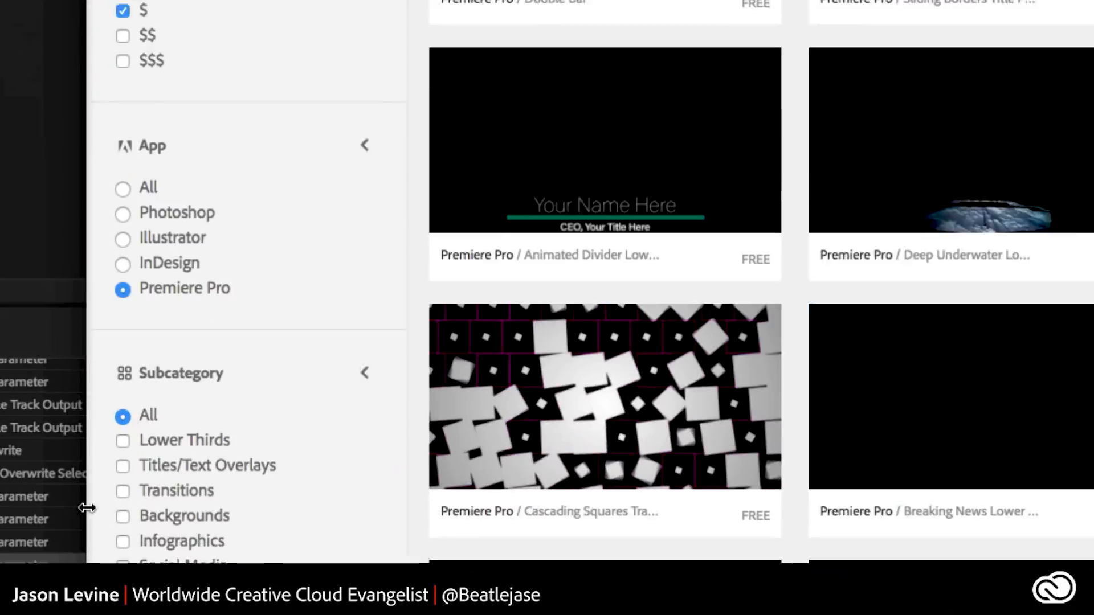
pyautogui.scroll(3, 518, 212)
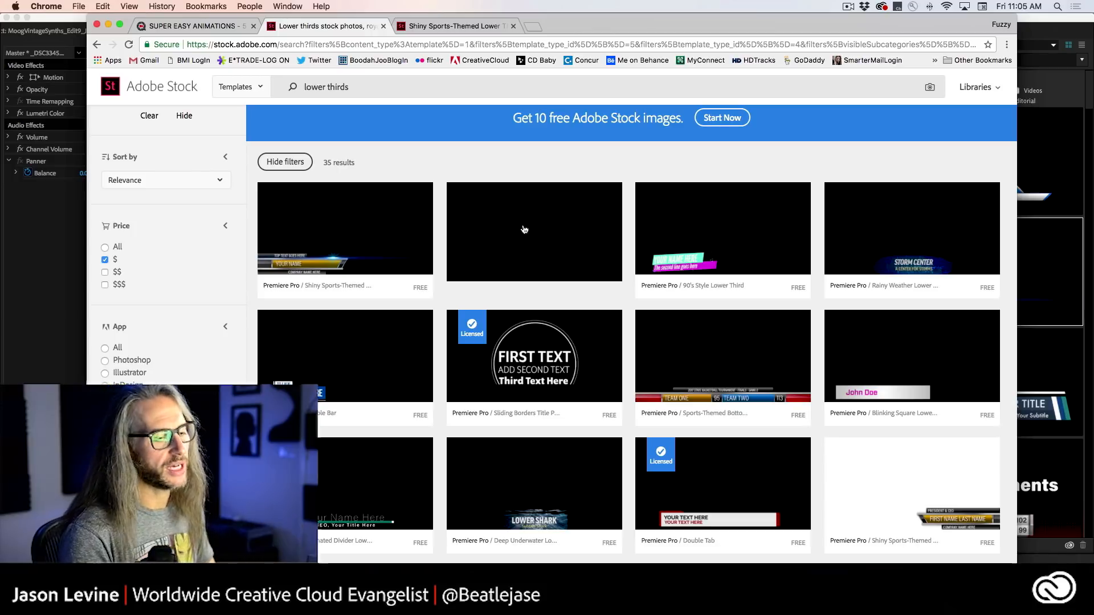
# Switch to Premiere Pro and create a new Creative Cloud library named LOWER THIRDS.
pyautogui.click(496, 593)
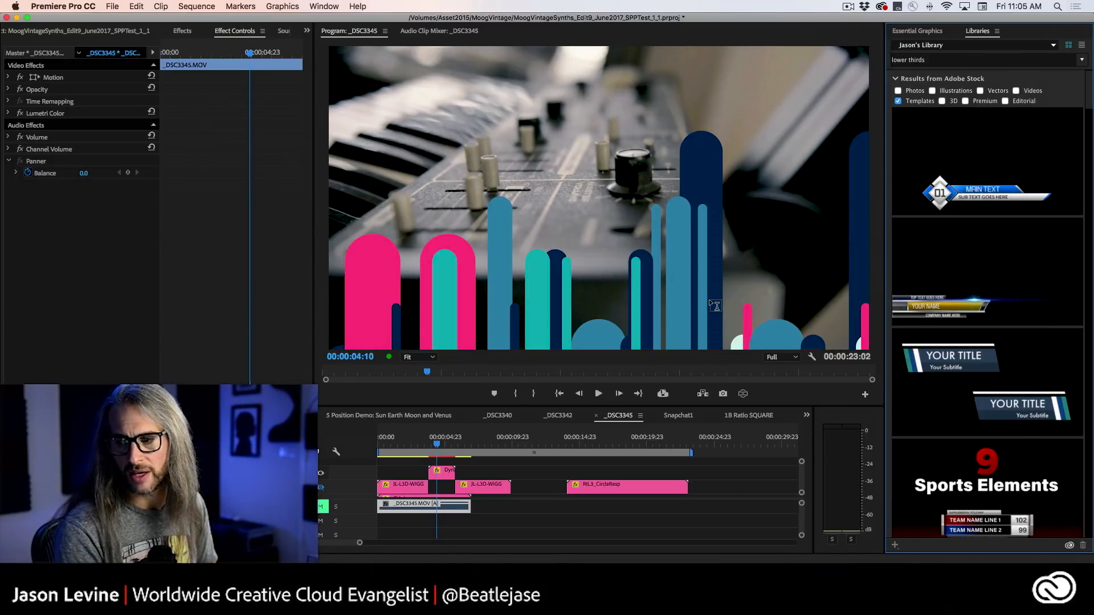
pyautogui.moveTo(924, 178)
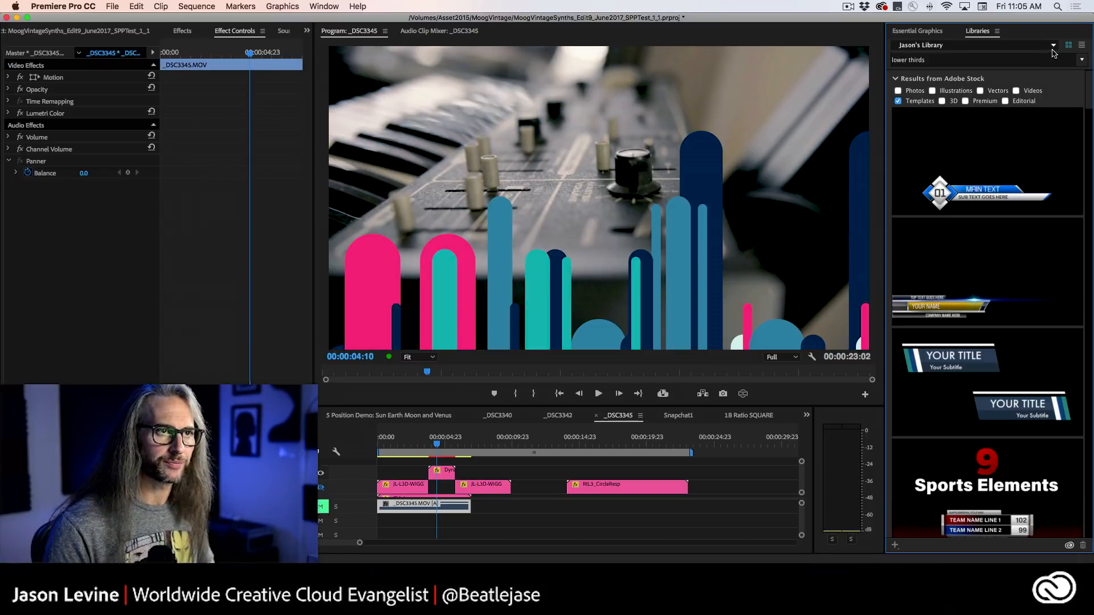
pyautogui.click(1053, 47)
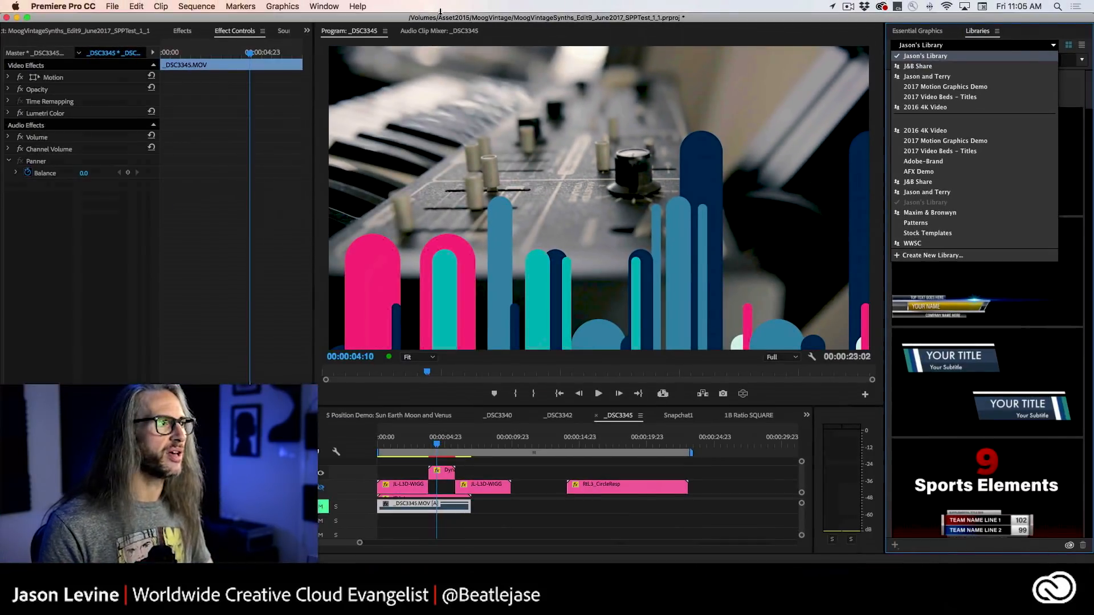
pyautogui.click(324, 6)
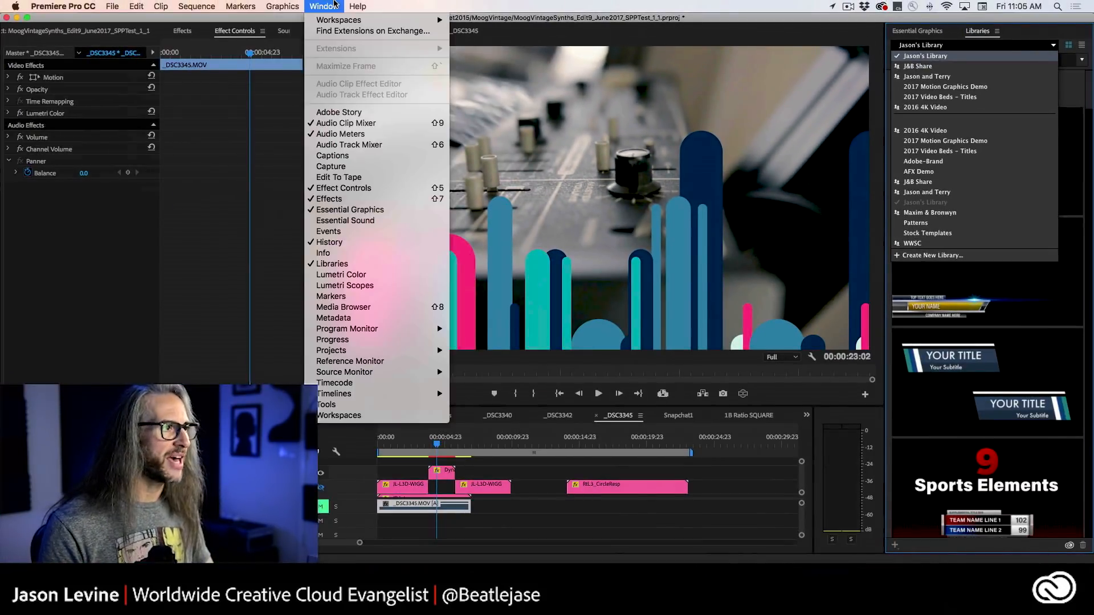
pyautogui.click(341, 264)
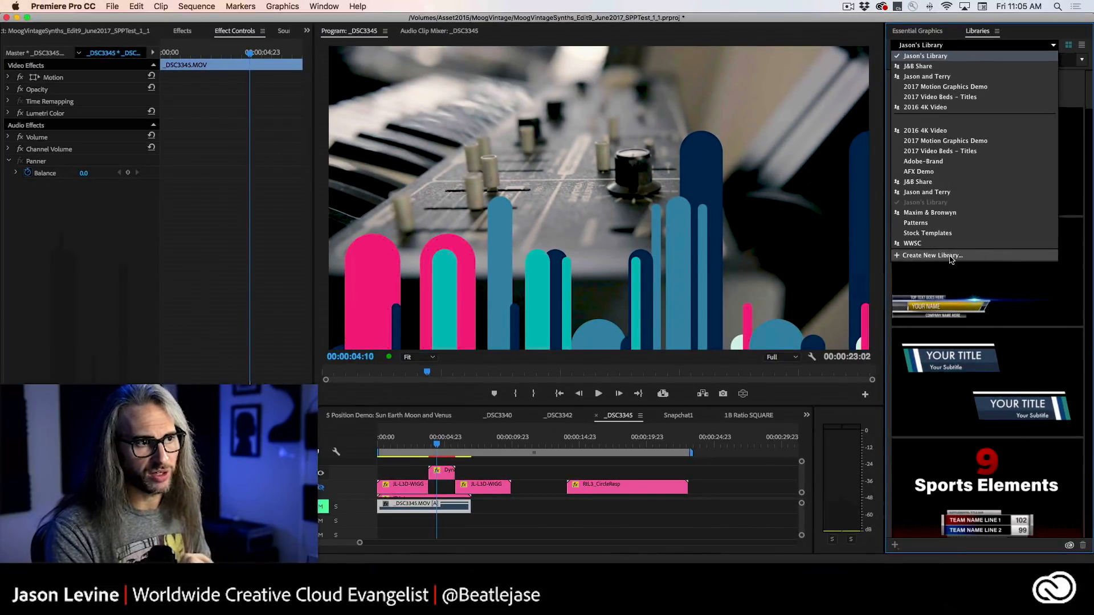
pyautogui.click(948, 256)
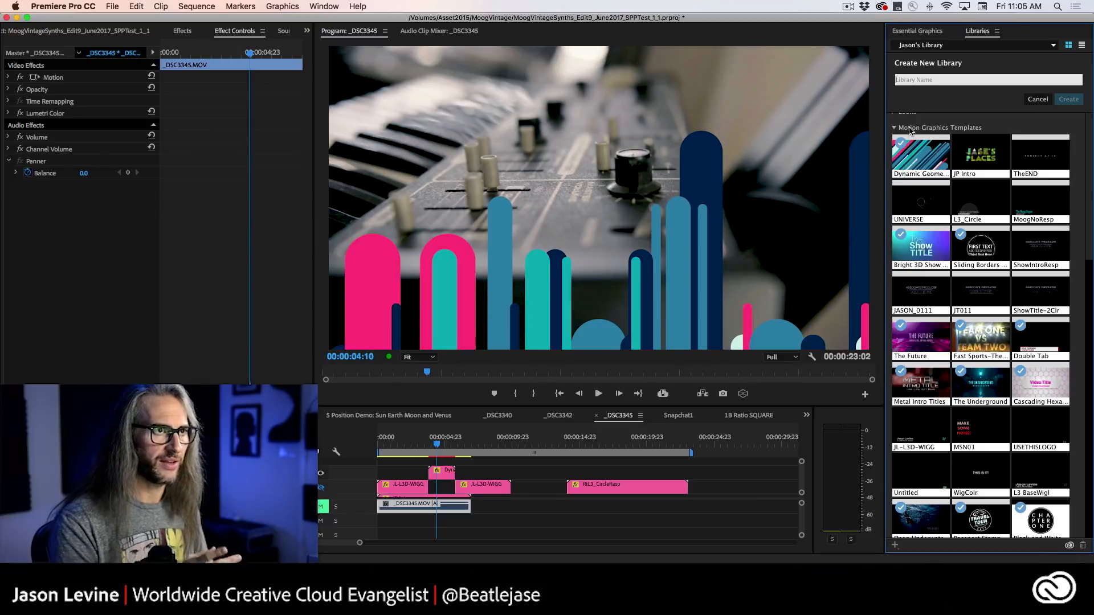
pyautogui.write('LO')
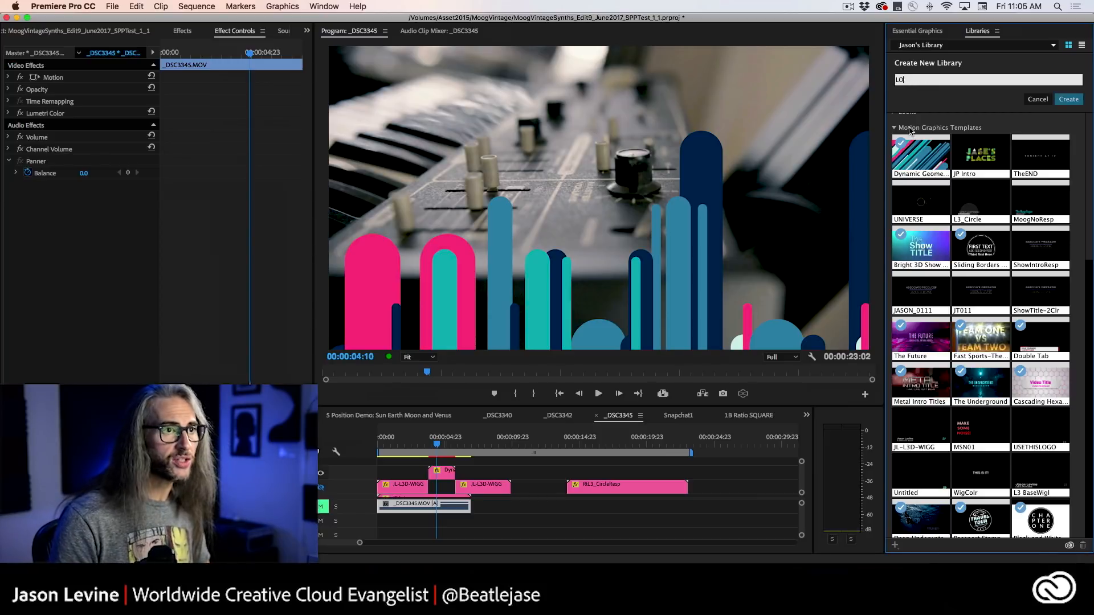
pyautogui.write('WER THIRDS')
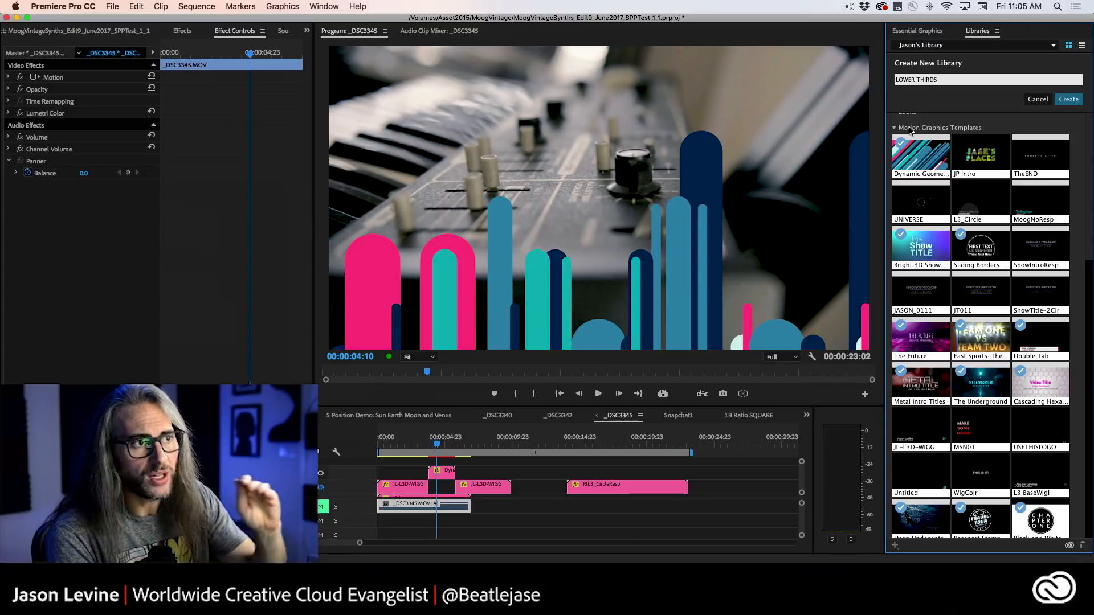
pyautogui.press('Return')
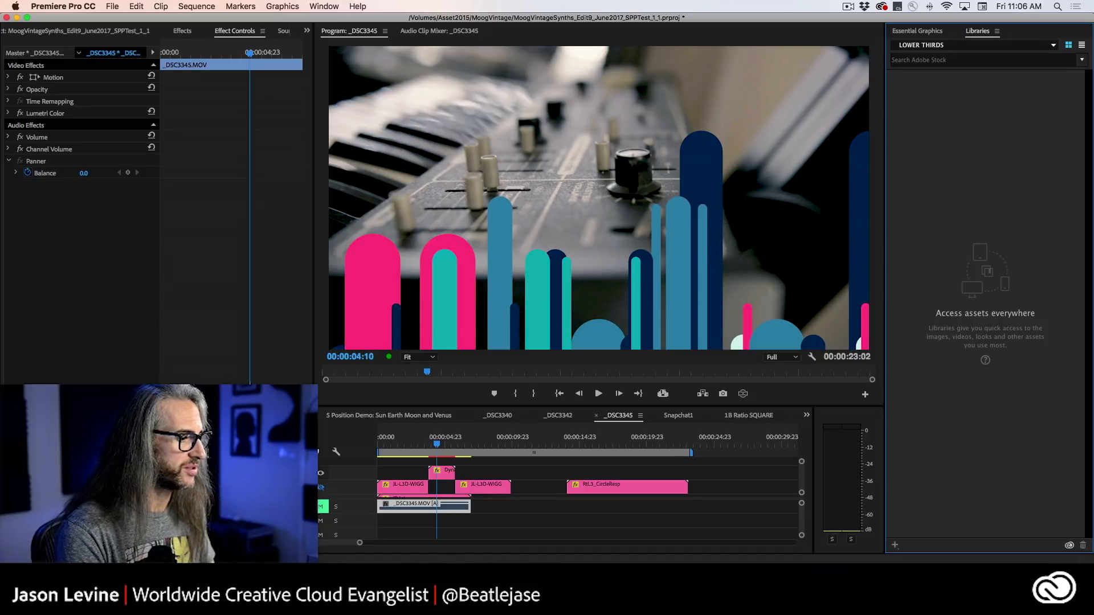
# Switch back to Chrome and open the details of the Deep Underwater Lower Third template.
pyautogui.press('super+Tab')
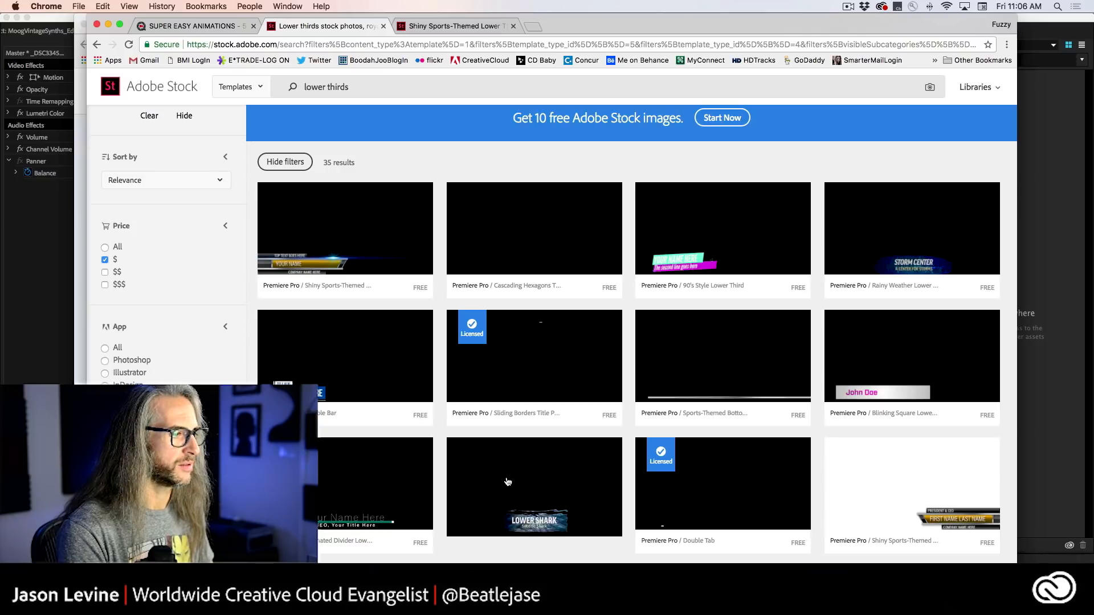
pyautogui.scroll(-5, 547, 481)
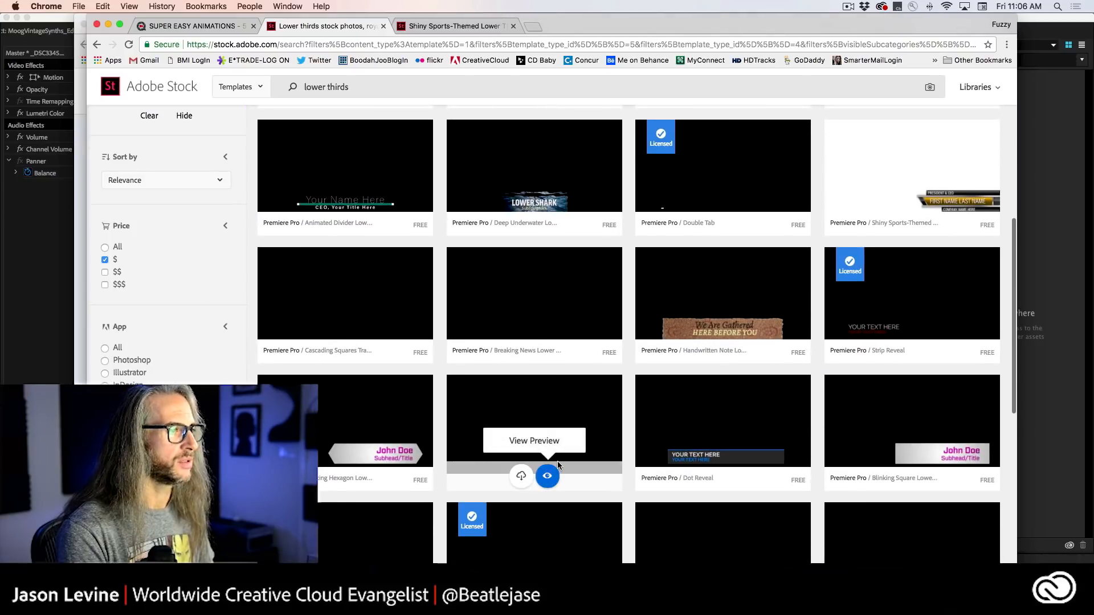
pyautogui.click(556, 467)
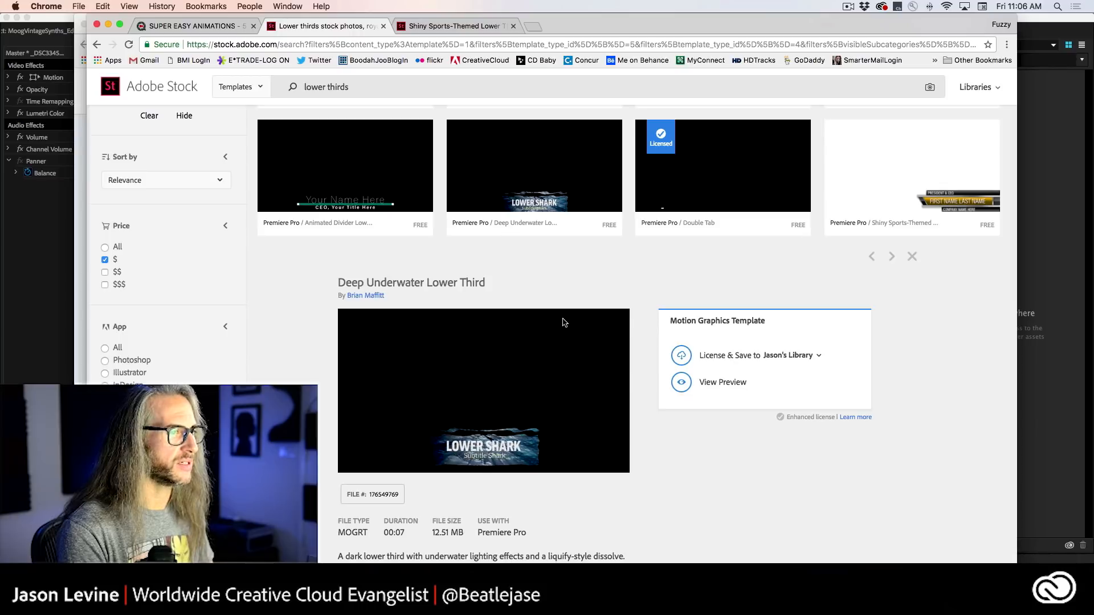
# License the Deep Underwater Lower Third template and save it to a newly added library named "lower thirds".
pyautogui.click(819, 355)
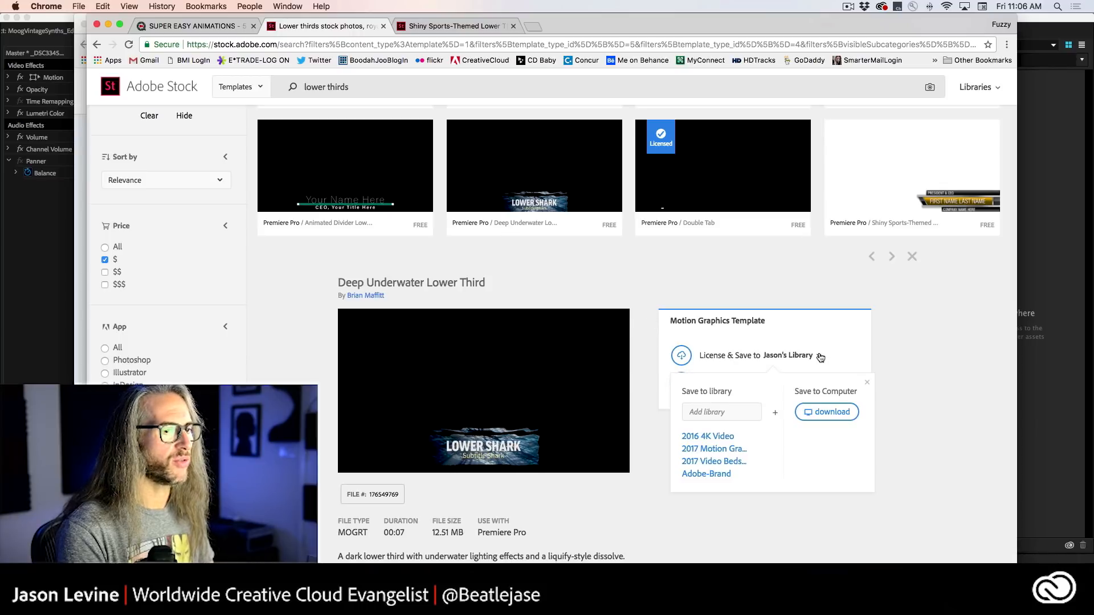
pyautogui.click(742, 409)
pyautogui.write('lower')
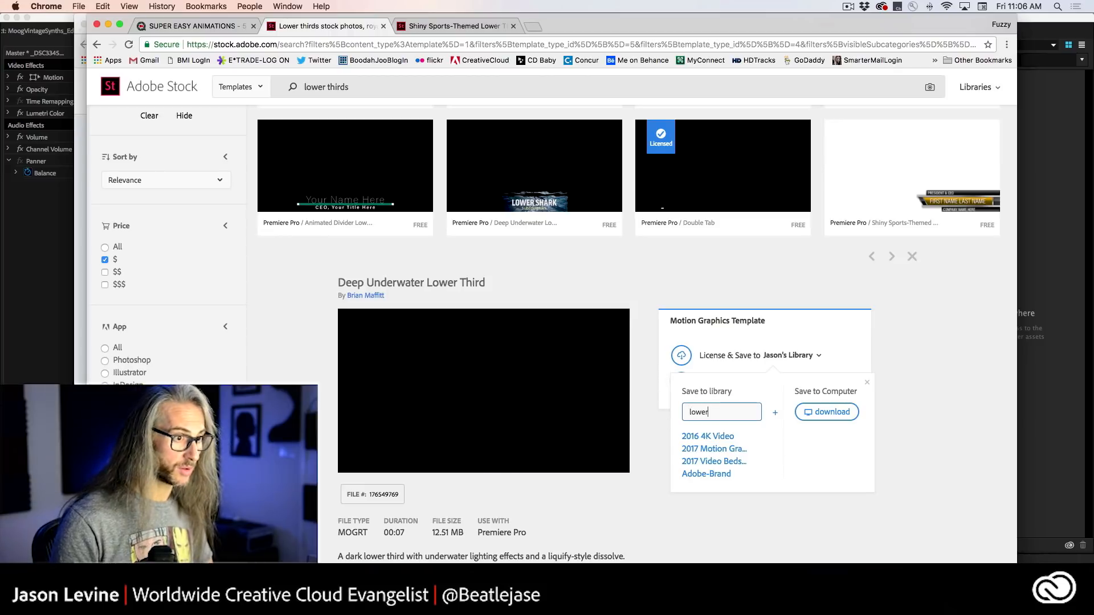
pyautogui.write(' thir')
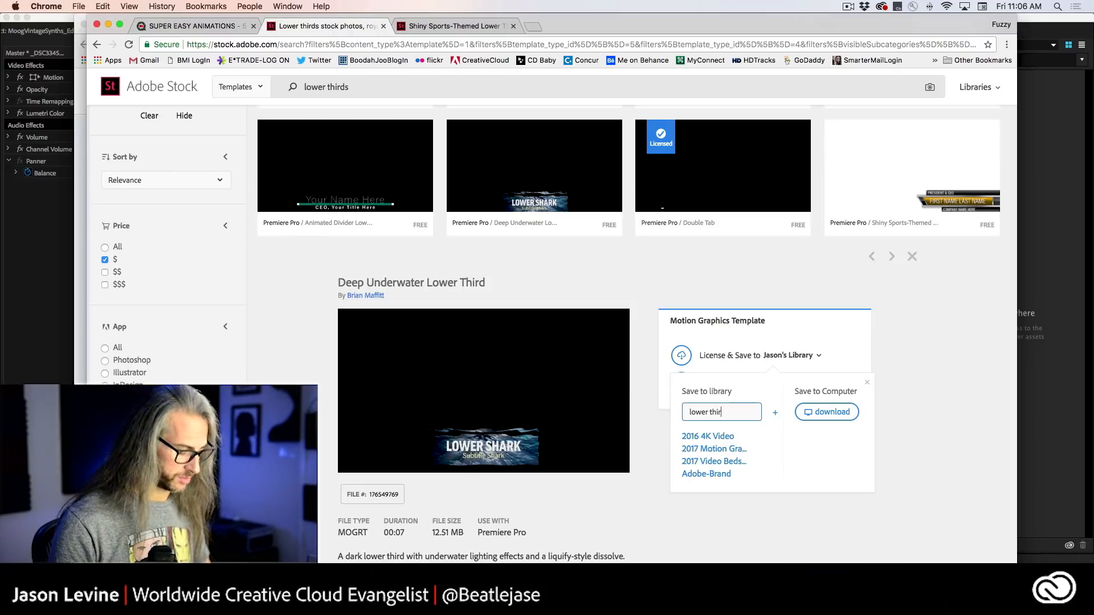
pyautogui.write('ds')
pyautogui.click(775, 451)
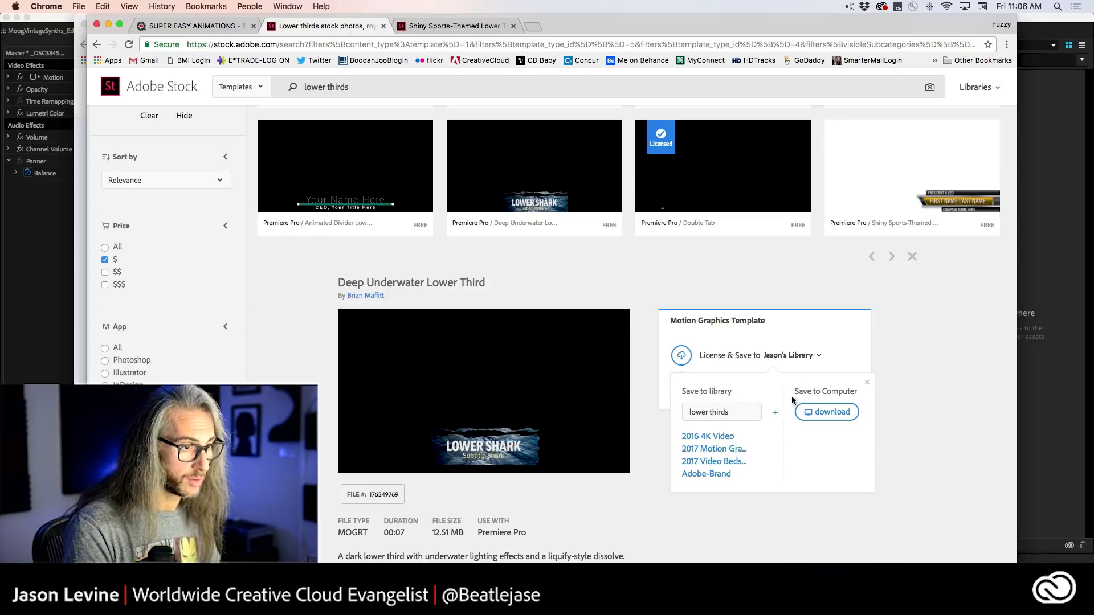
pyautogui.click(775, 412)
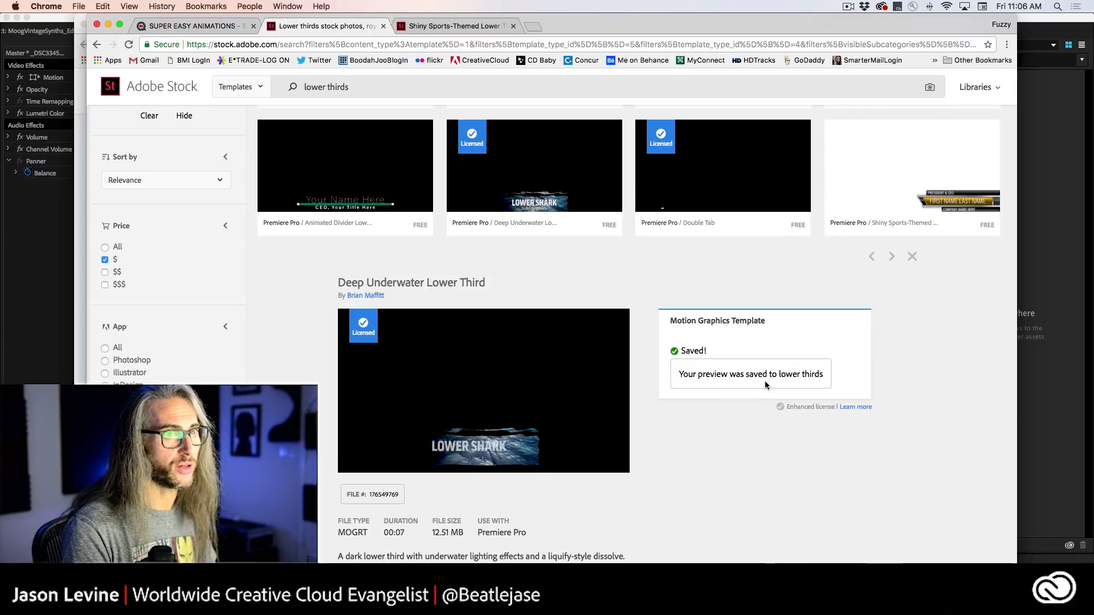
# Return to Premiere Pro and check the "lower thirds" and LOWER THIRDS libraries for the saved template, ending on "lower thirds".
pyautogui.click(1032, 396)
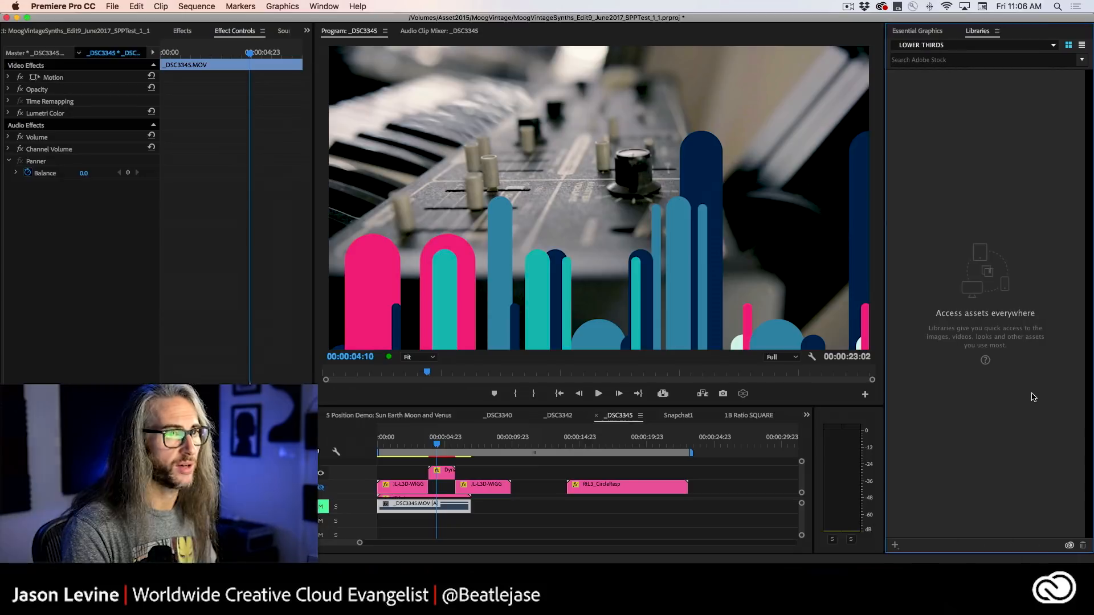
pyautogui.click(1036, 46)
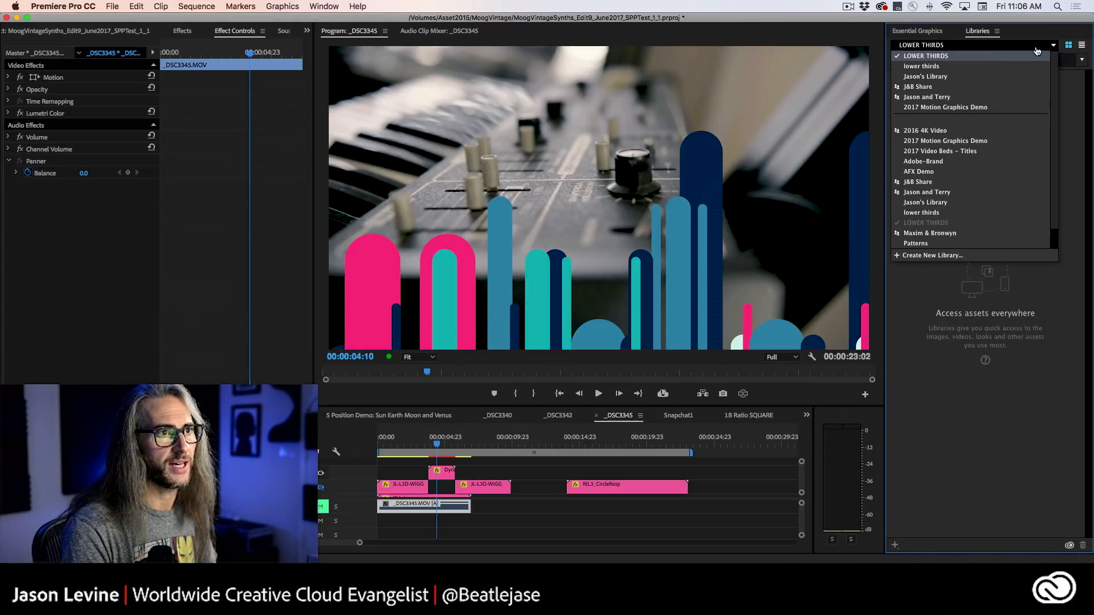
pyautogui.click(1004, 65)
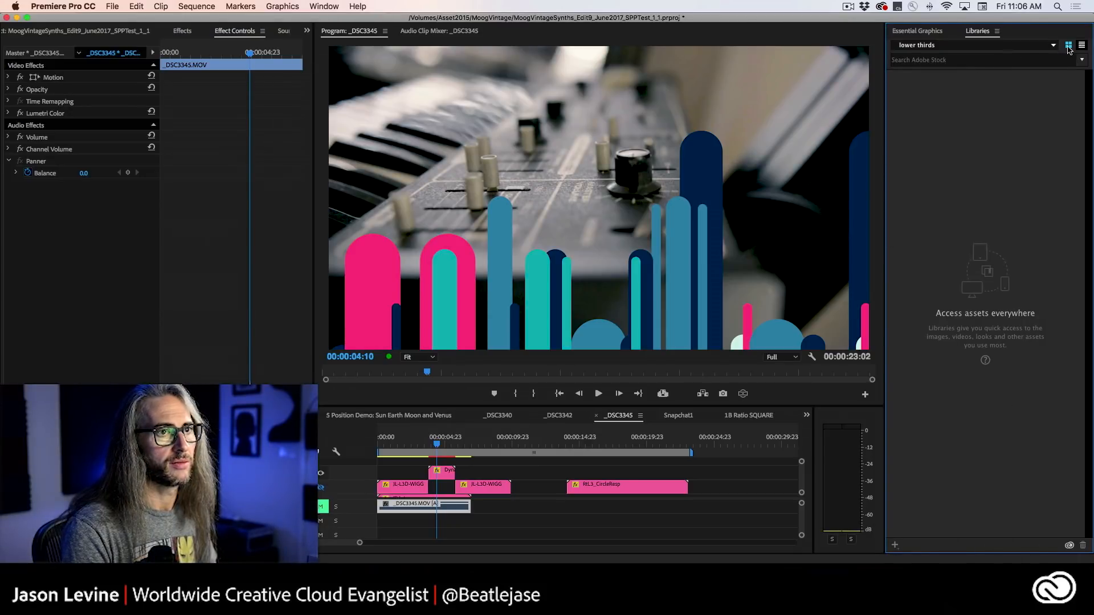
pyautogui.click(1020, 46)
pyautogui.click(993, 61)
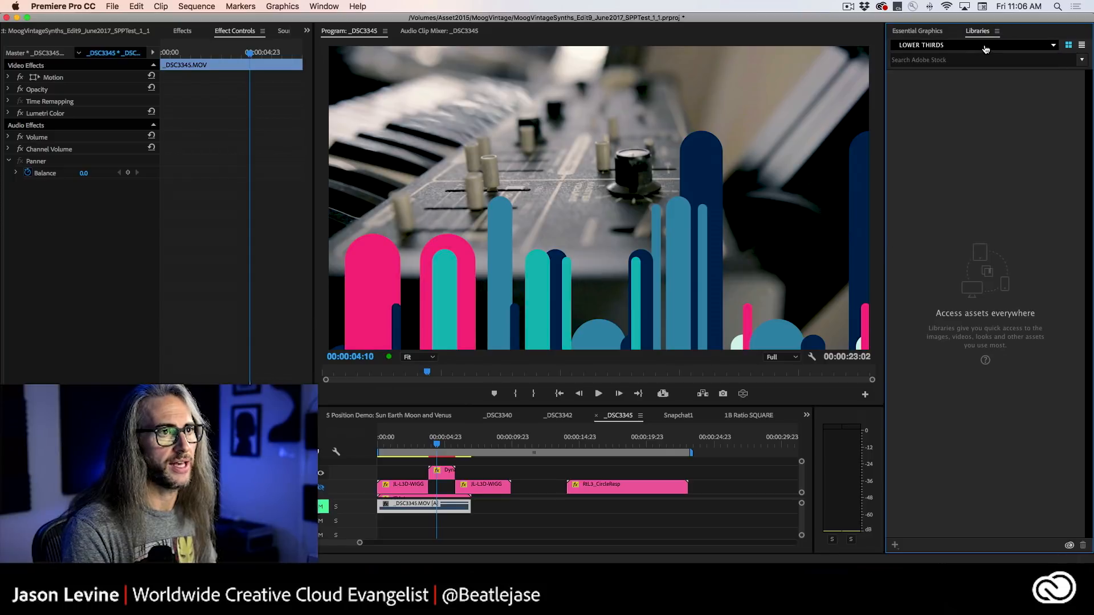
pyautogui.click(983, 47)
pyautogui.click(980, 76)
pyautogui.click(976, 47)
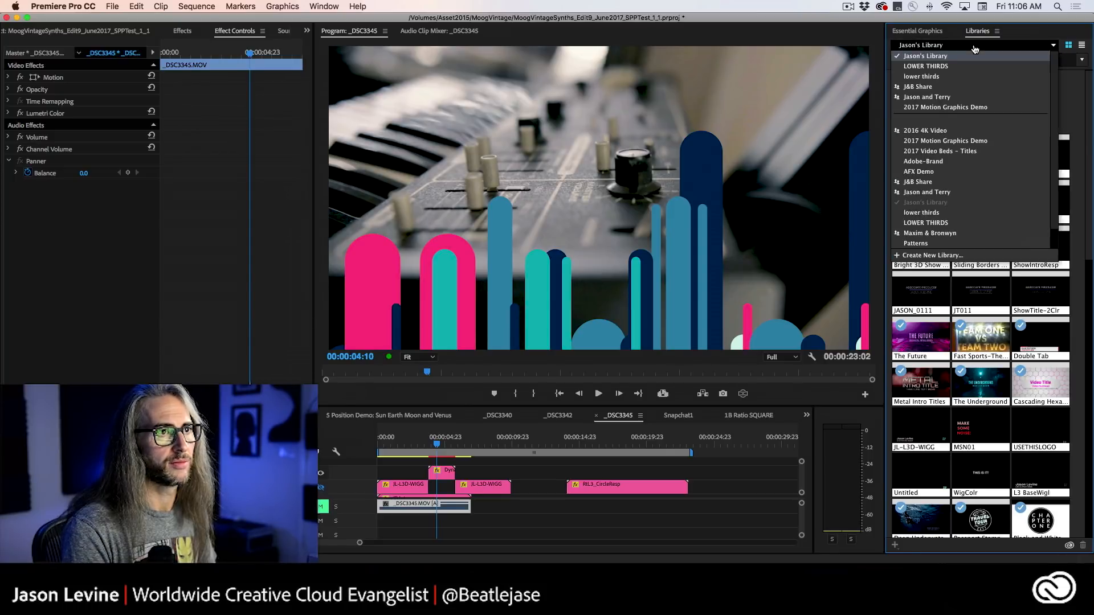
pyautogui.click(975, 76)
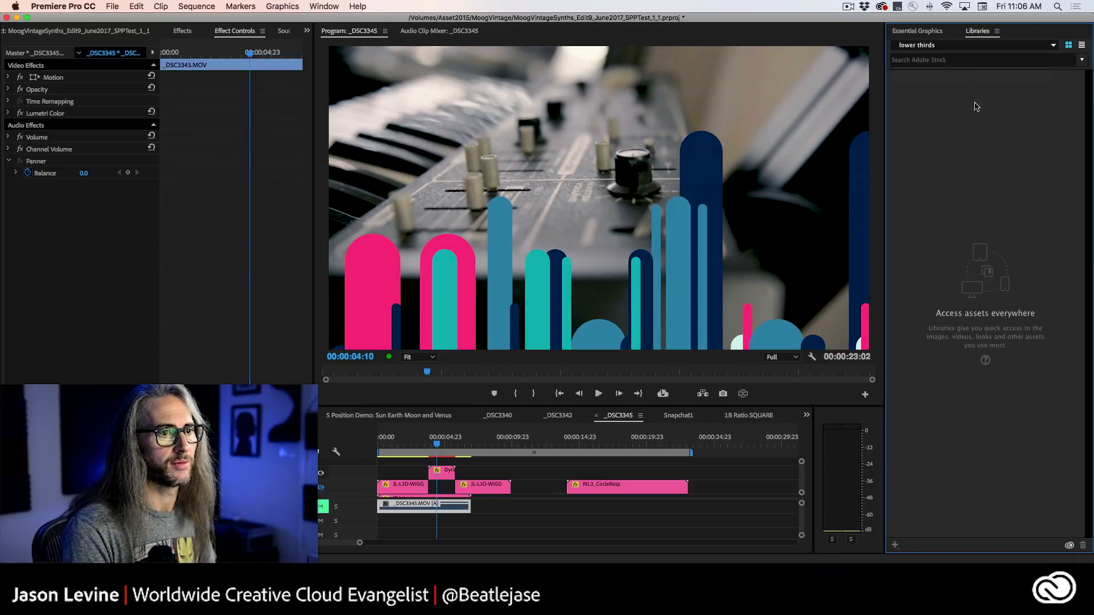